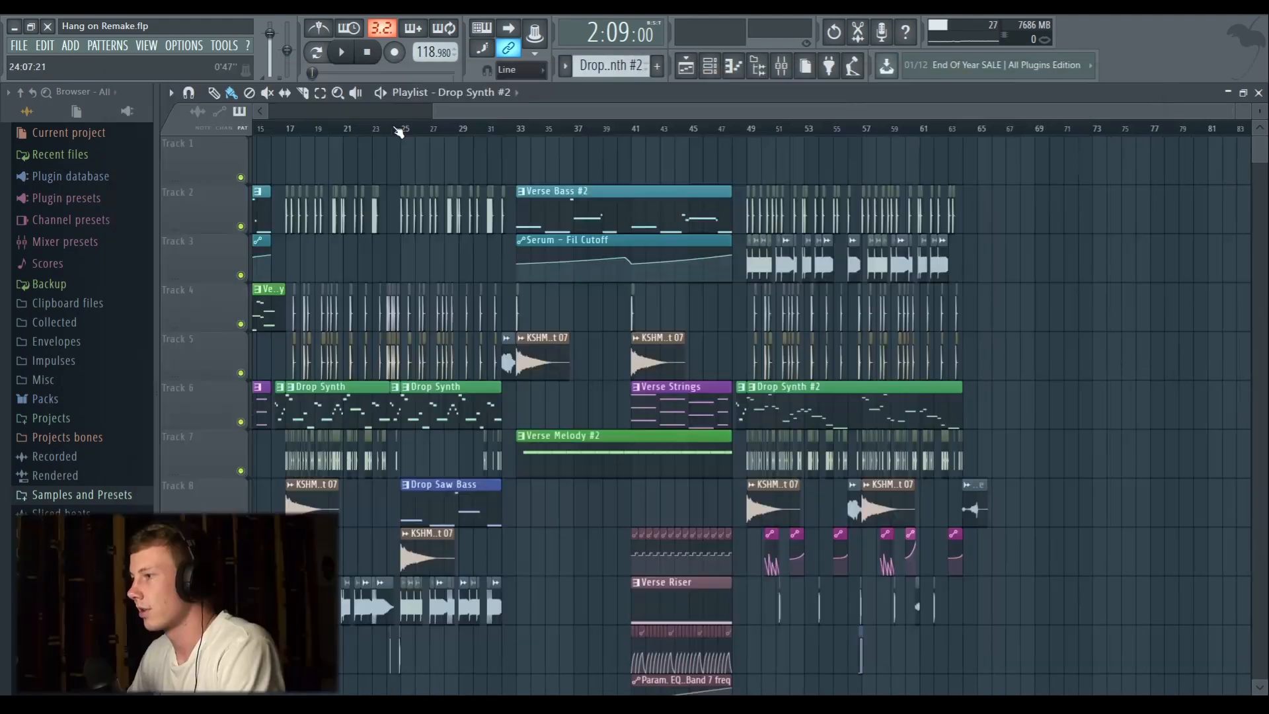
Try project tempos of 119.980 and 117.980 BPM without restretching the channels, and return to 118.980 BPM.
scroll(398, 132, "down", 2)
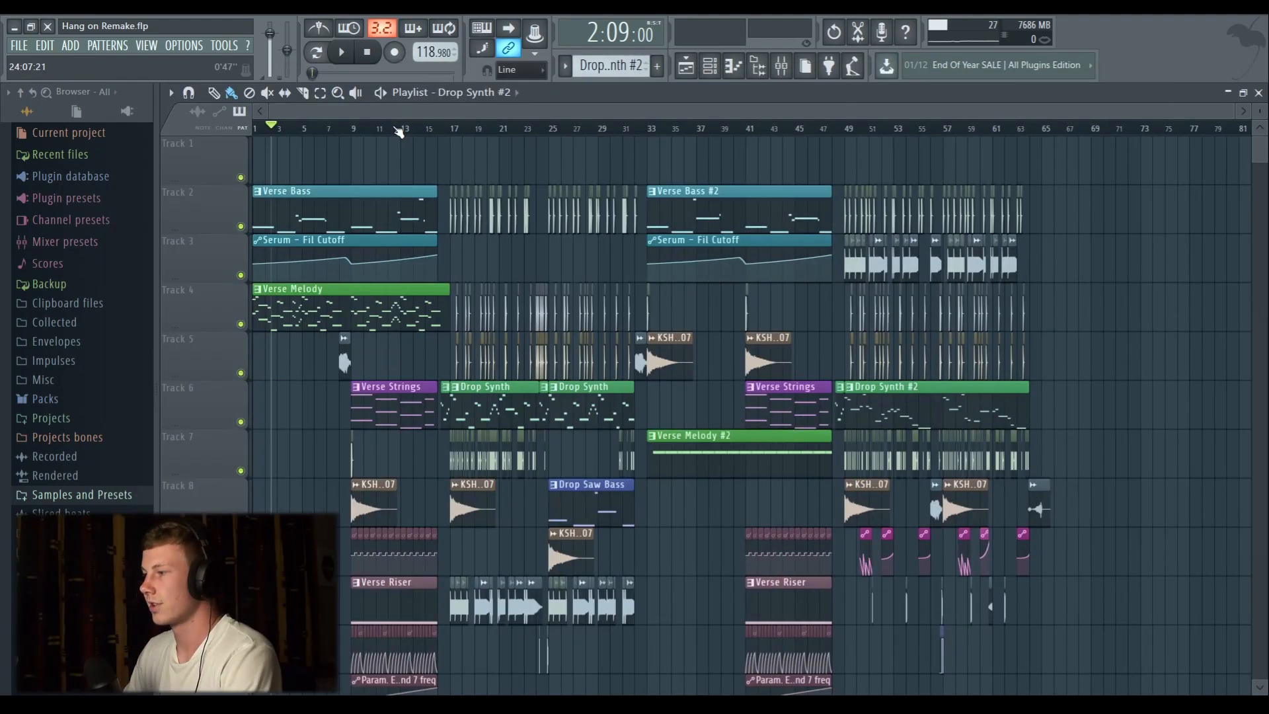
scroll(1097, 247, "down", 4)
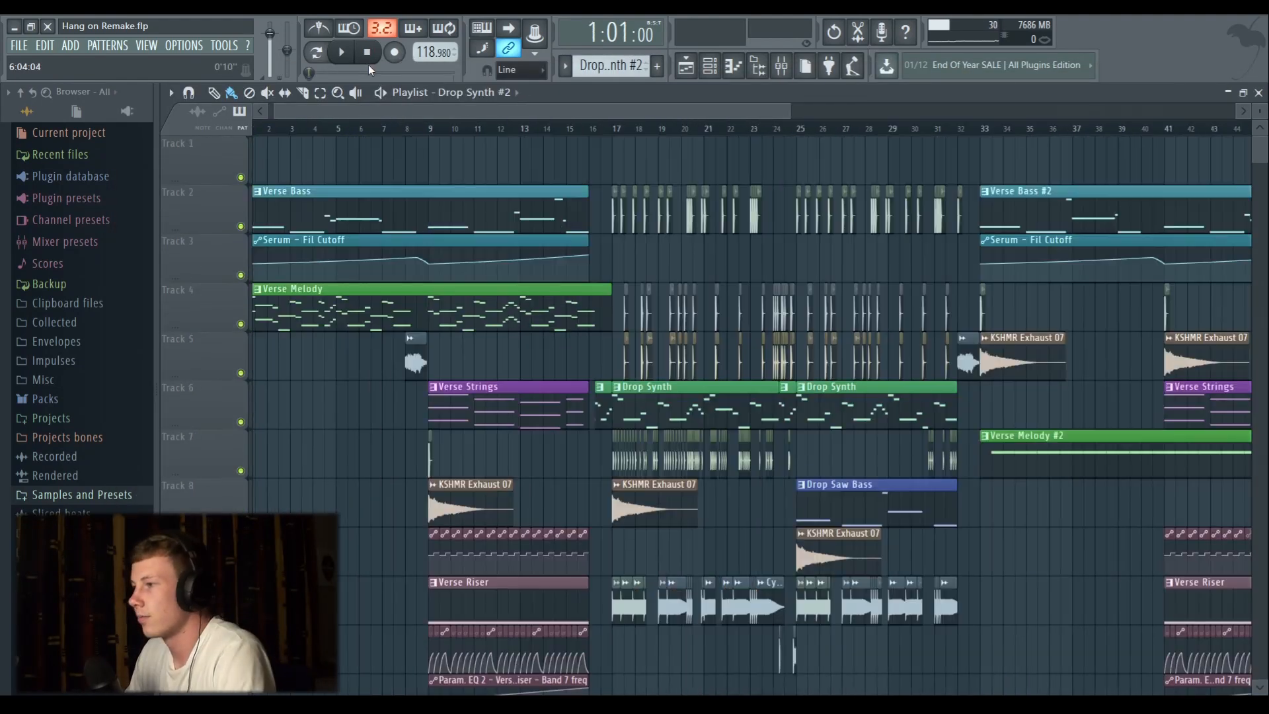
scroll(421, 56, "up", 1)
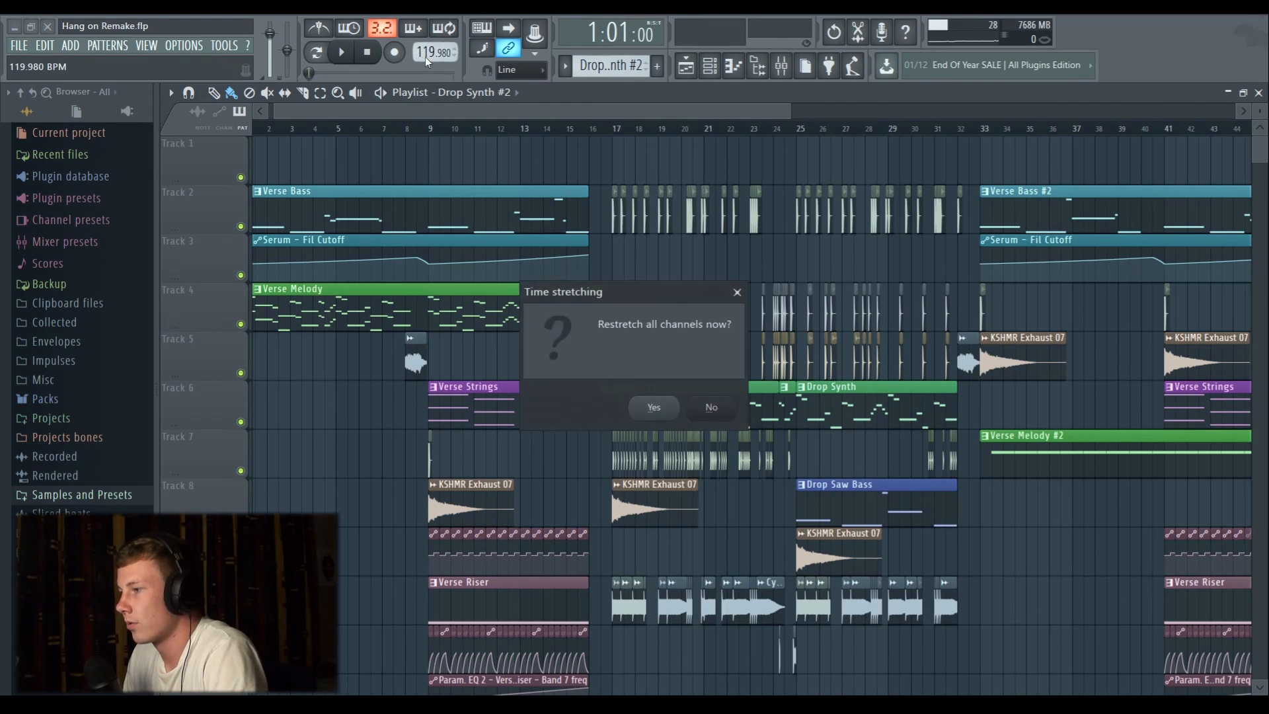
left_click(723, 411)
scroll(430, 56, "down", 1)
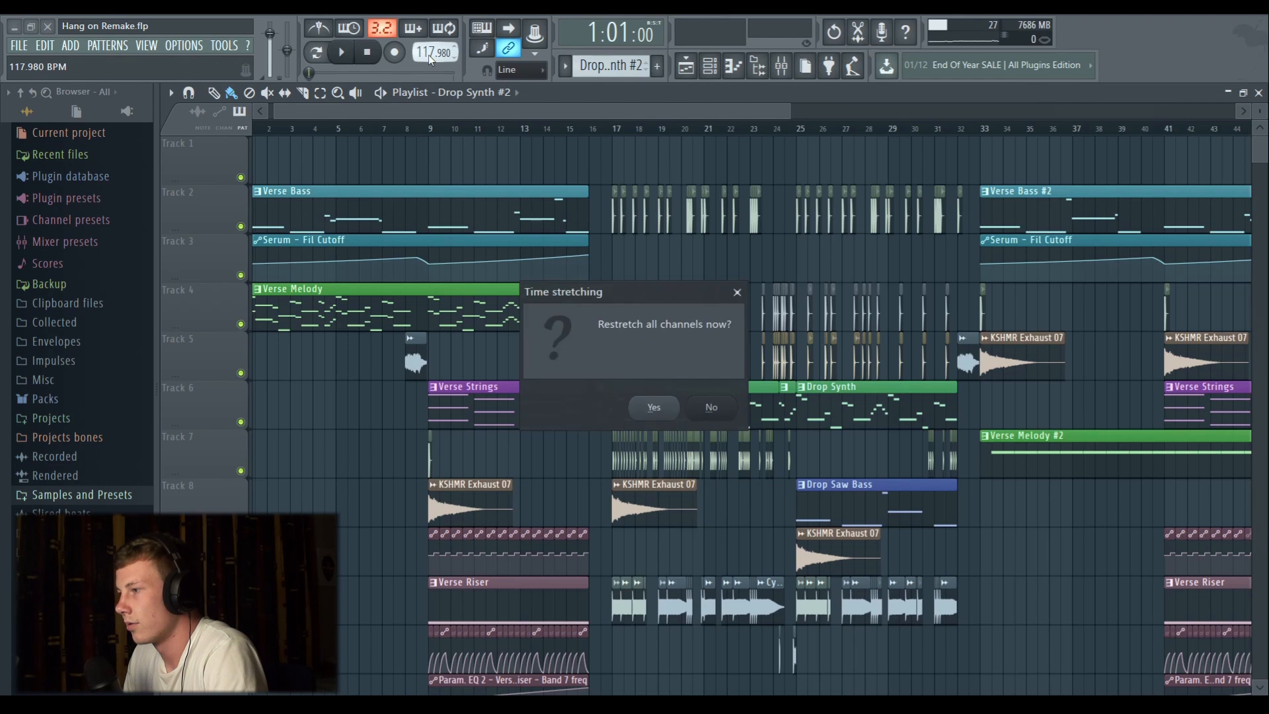
left_click(703, 406)
scroll(429, 54, "up", 1)
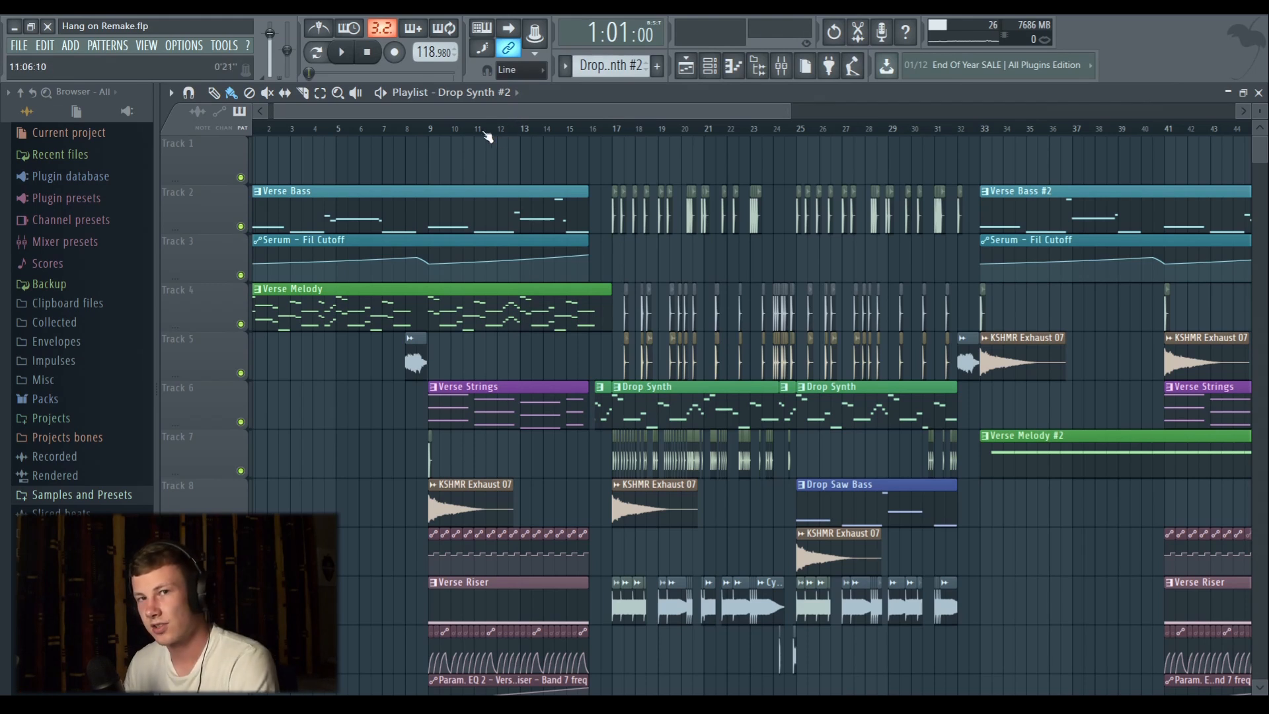
Solo the Verse Melody track in the playlist and play it from the start of the song.
scroll(296, 127, "up", 6)
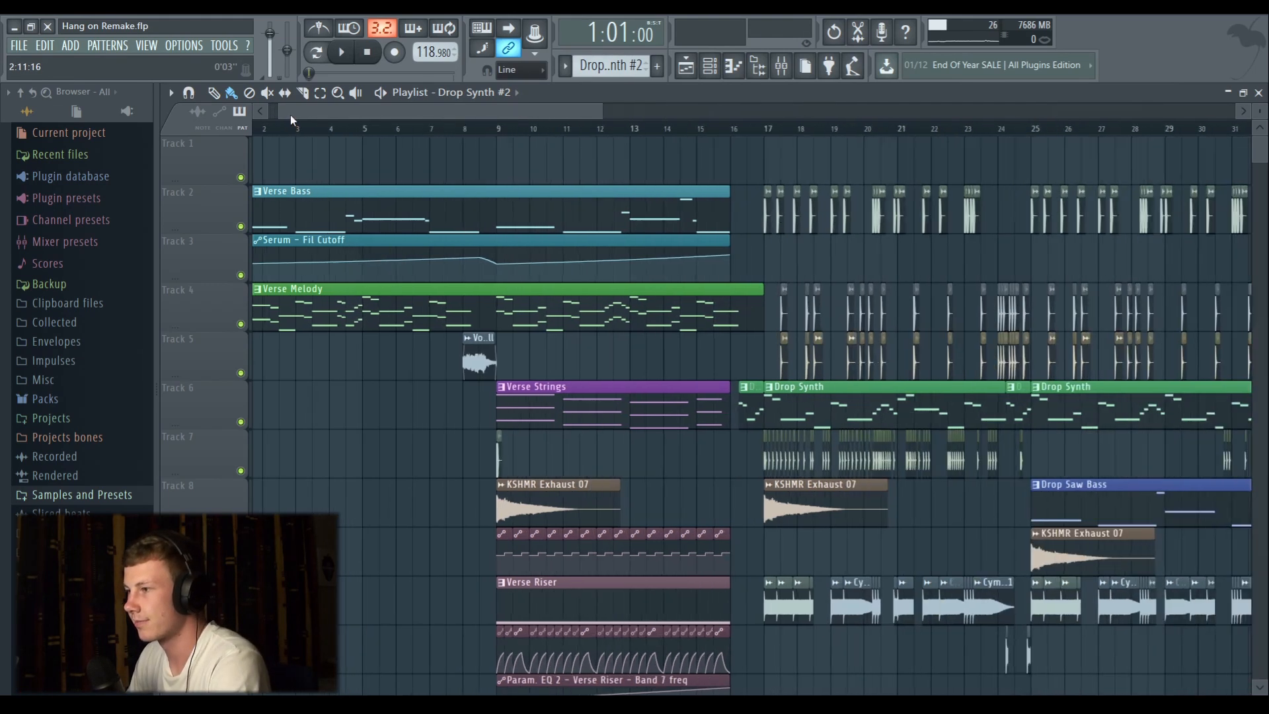
scroll(271, 128, "up", 3)
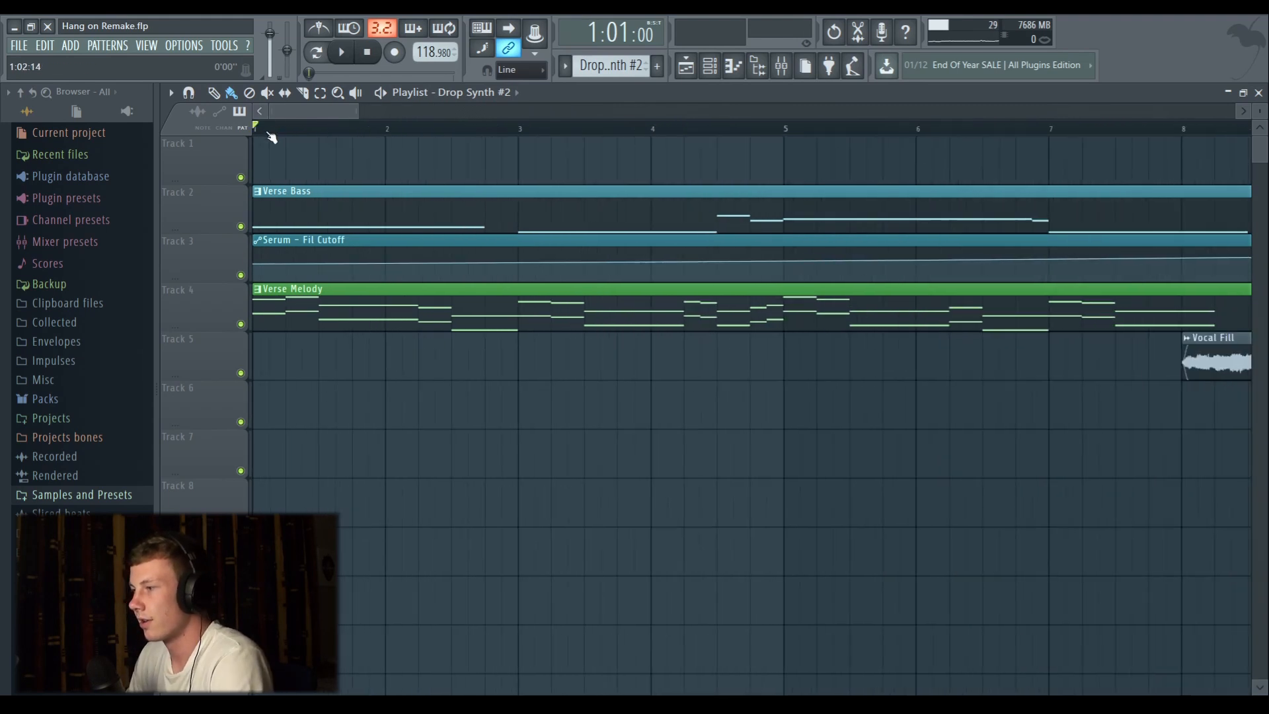
scroll(272, 137, "down", 4)
scroll(285, 131, "down", 3)
scroll(396, 241, "up", 3)
right_click(240, 275)
scroll(253, 283, "down", 2)
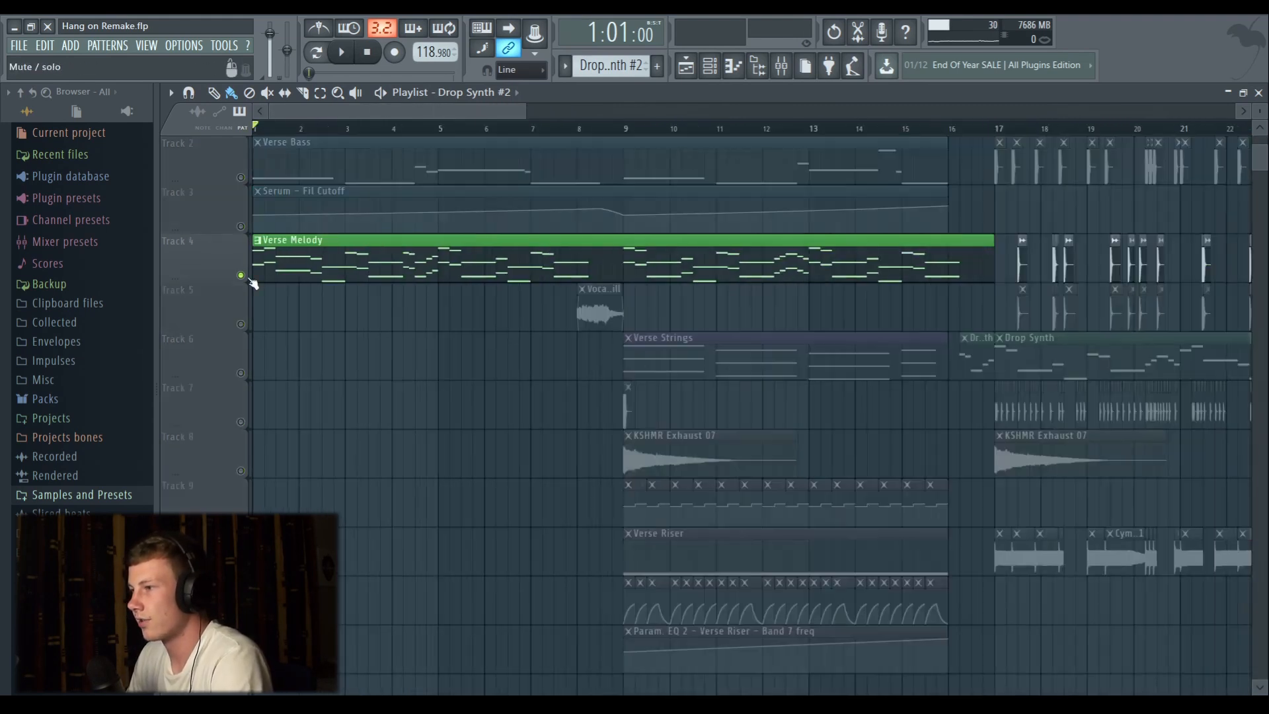
scroll(271, 129, "up", 2)
left_click(364, 239)
key("space")
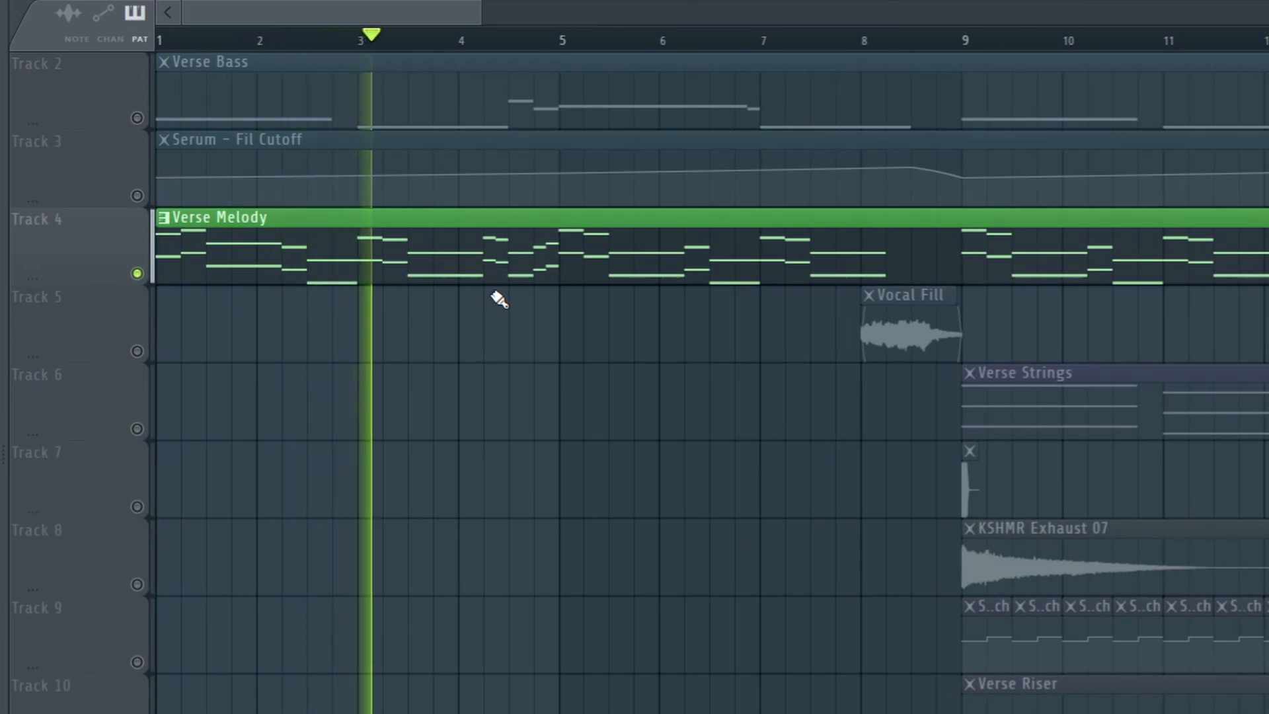
Examine the Verse Melody's Stage Grand notes in the piano roll during playback.
key("F7")
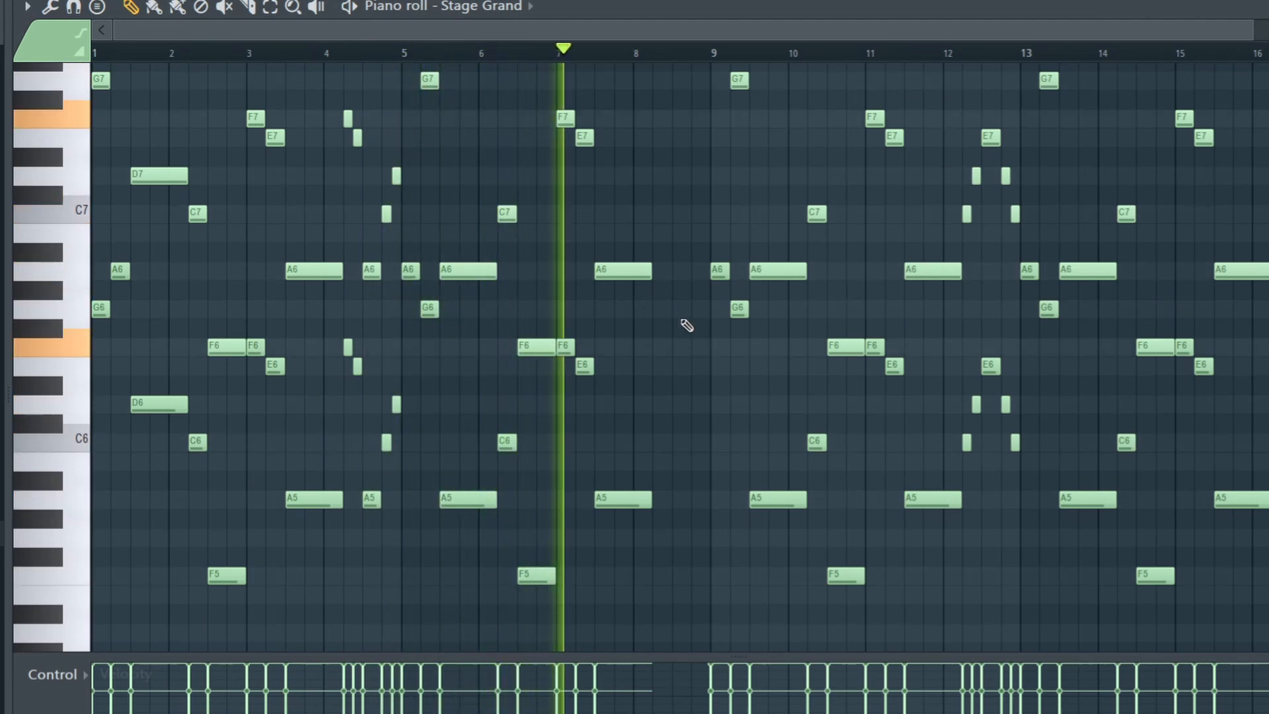
scroll(684, 324, "up", 1)
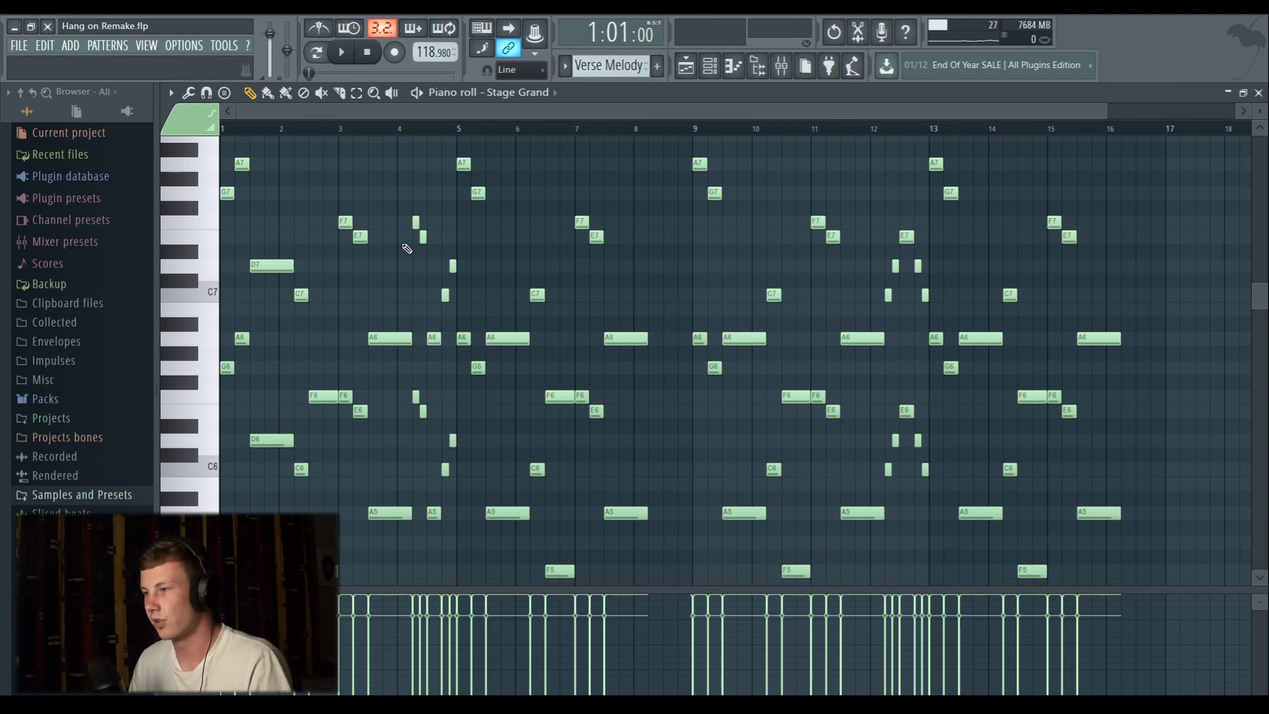
scroll(256, 140, "up", 2)
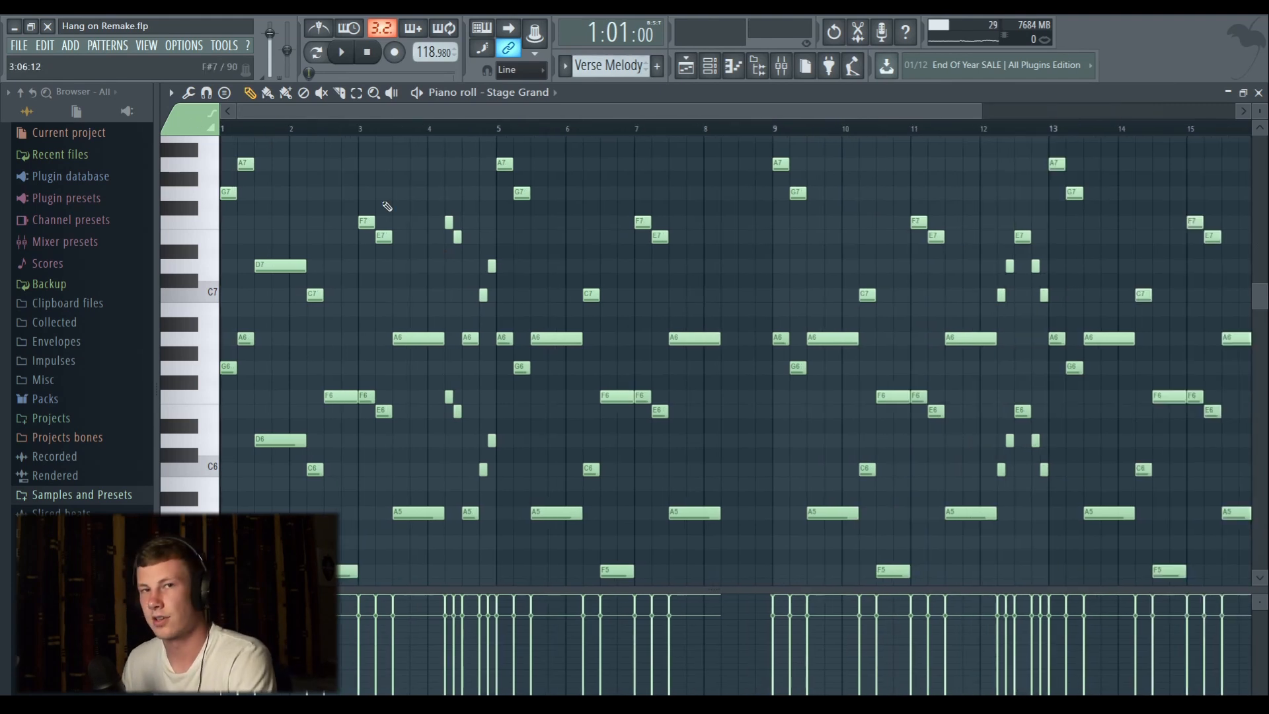
Play the Verse Melody with only the Cymatics Organic Percussion Shot 42 channel sounding and examine its notes in the piano roll.
key("F6")
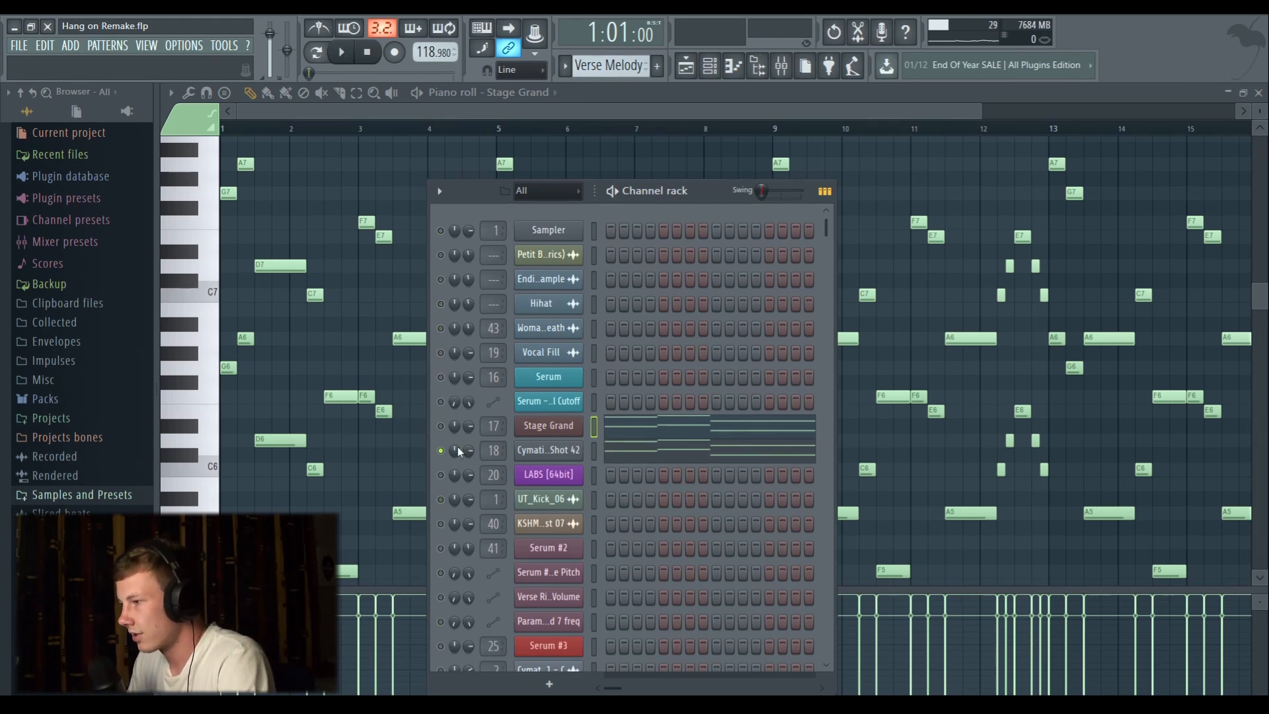
key("space")
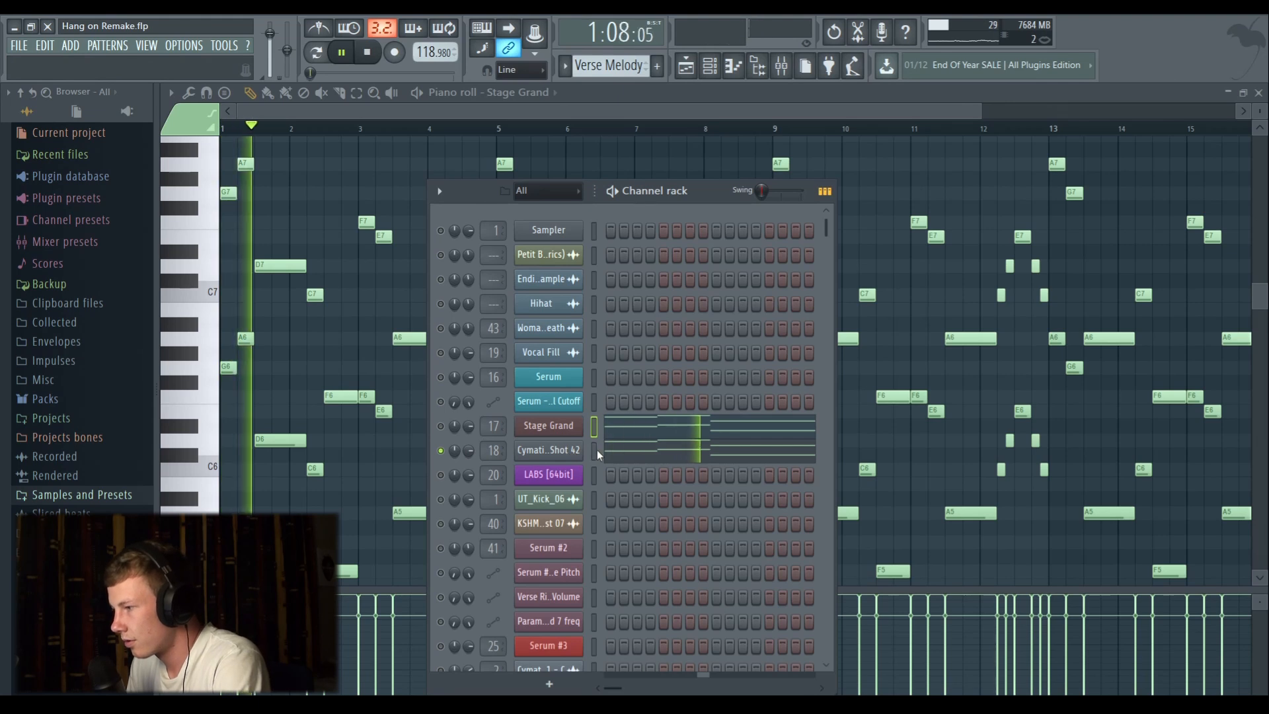
left_click(557, 452)
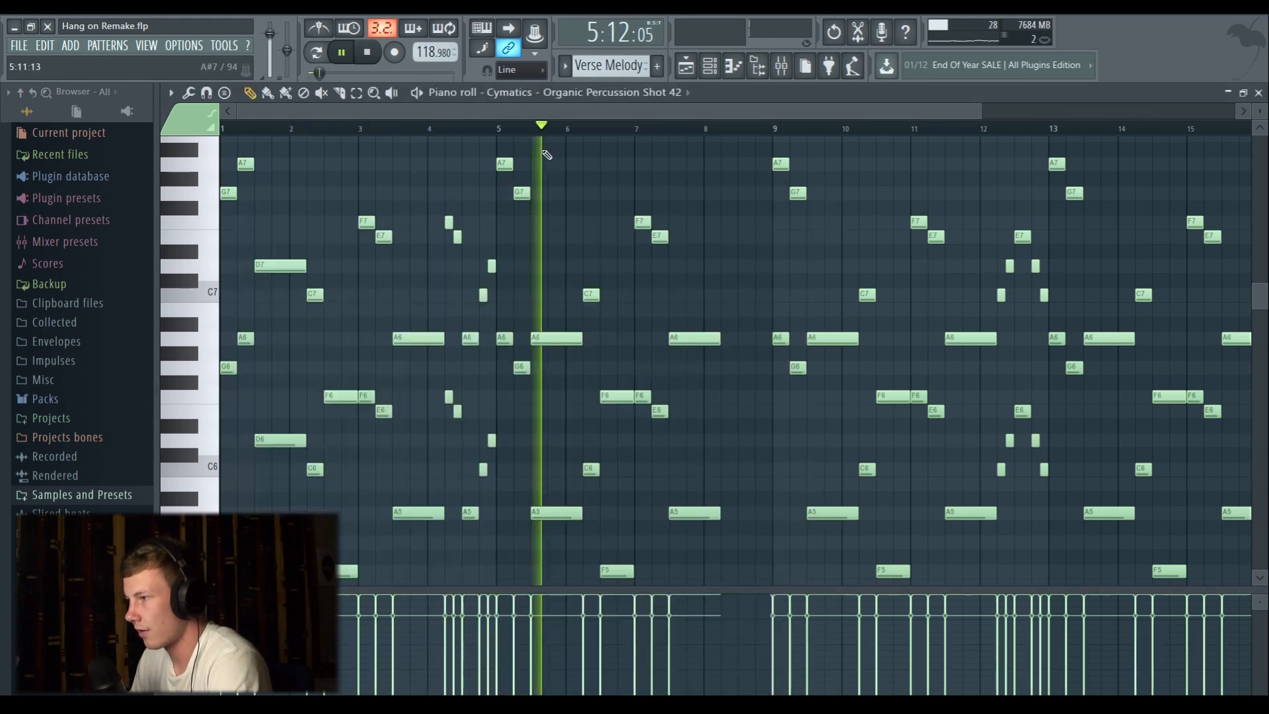
scroll(628, 275, "down", 1)
scroll(687, 298, "down", 3)
scroll(875, 373, "up", 3)
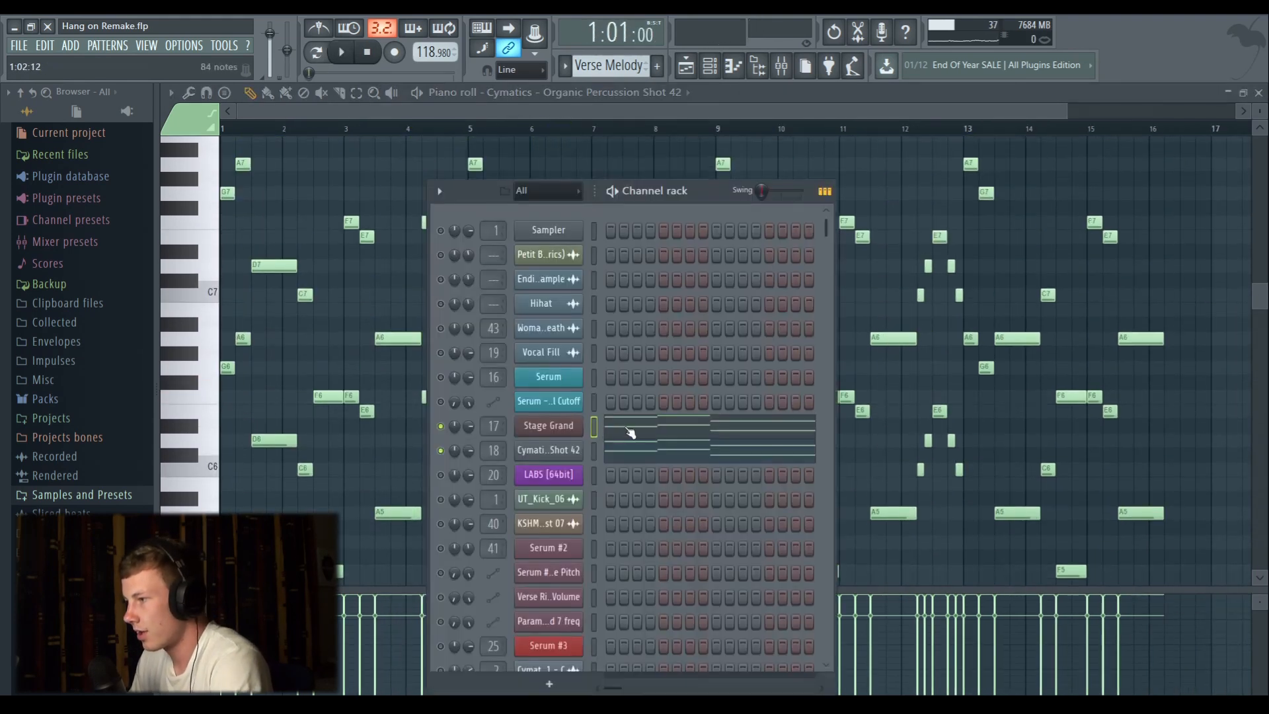
Compare the octave-doubled Stage Grand notes in the piano roll and return to the playlist.
left_click(629, 434)
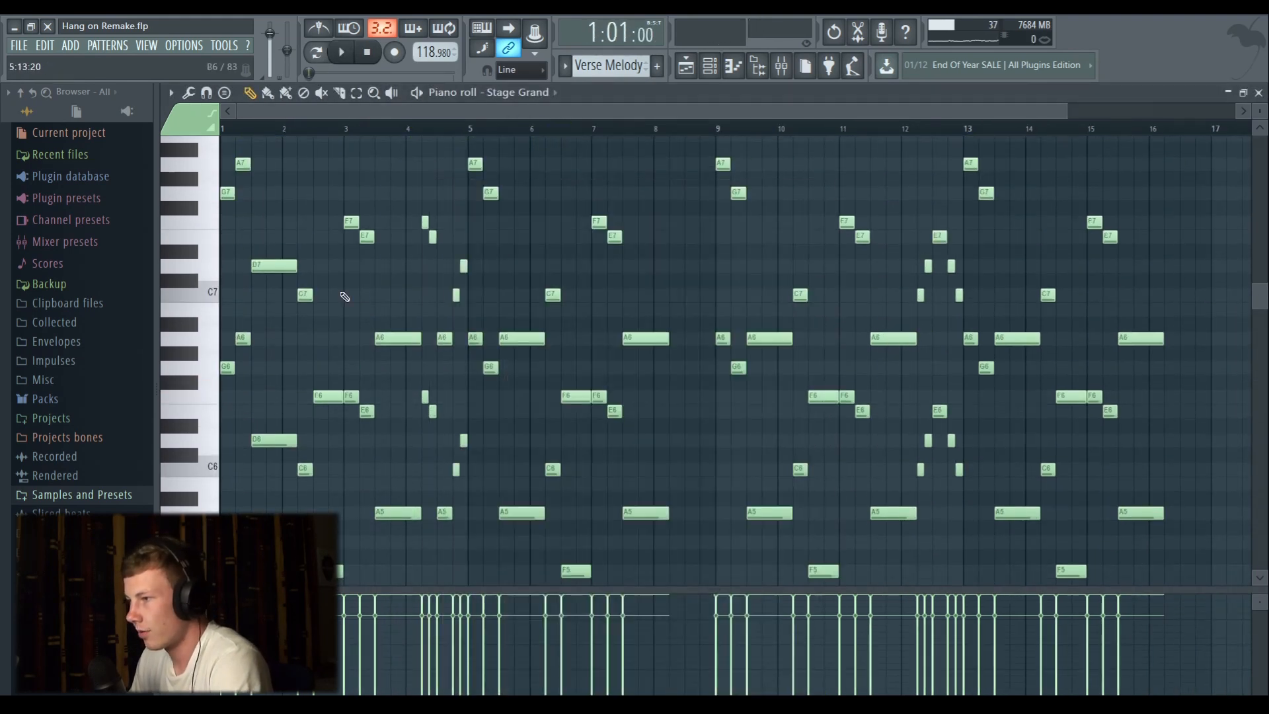
scroll(310, 300, "down", 3)
scroll(304, 301, "up", 3)
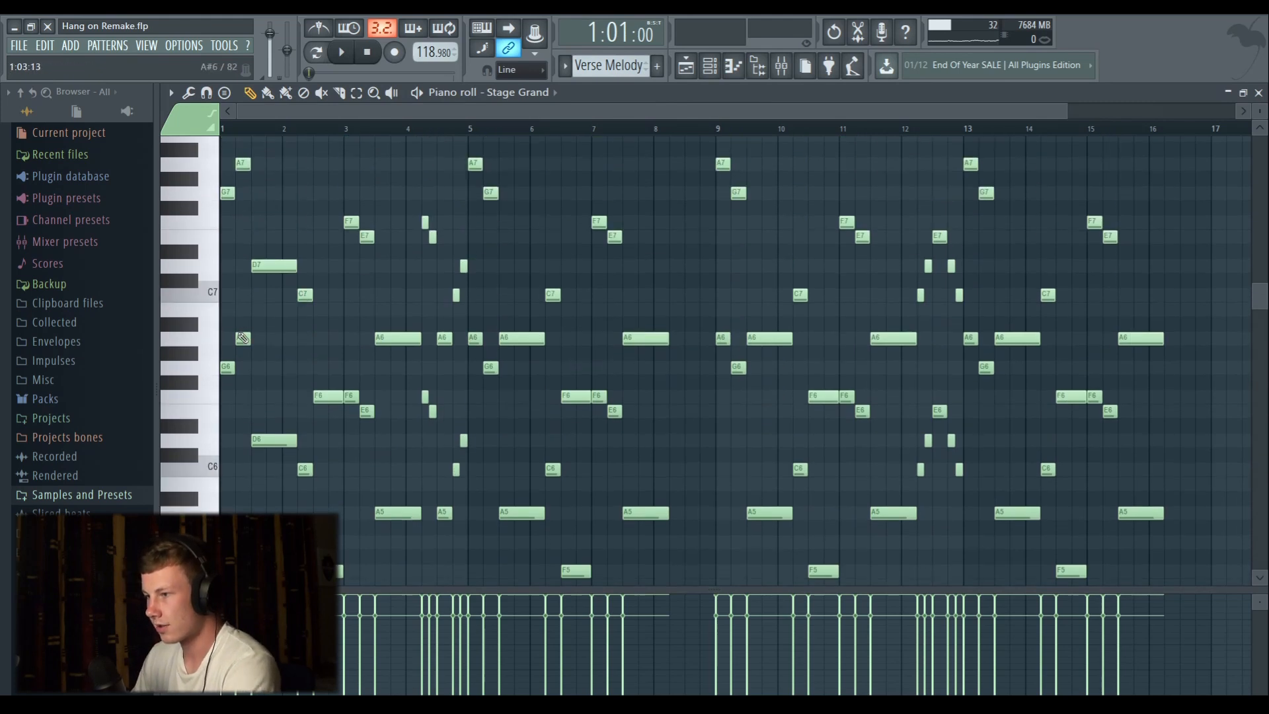
scroll(243, 338, "up", 1)
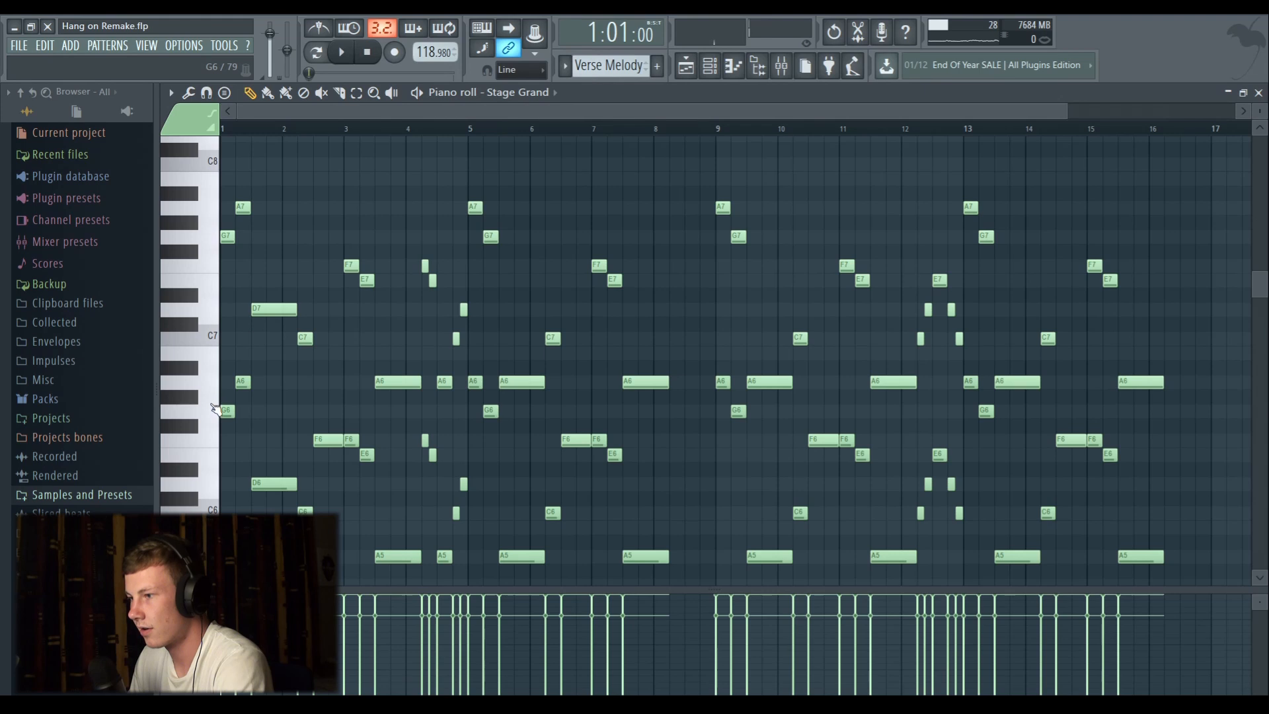
key("F5")
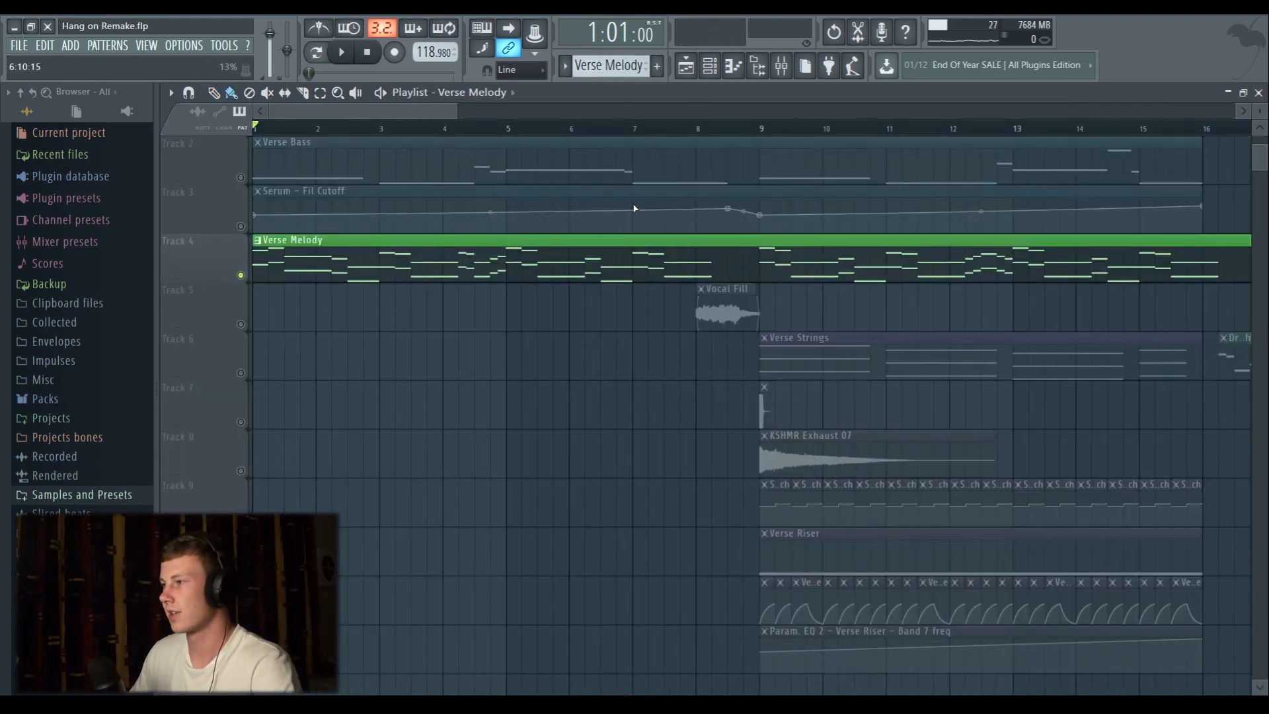
Inspect the OTT and Fruity Reeverb 2 effects on the Verse Melody mixer track during playback.
left_click(780, 70)
left_click(1143, 166)
key("space")
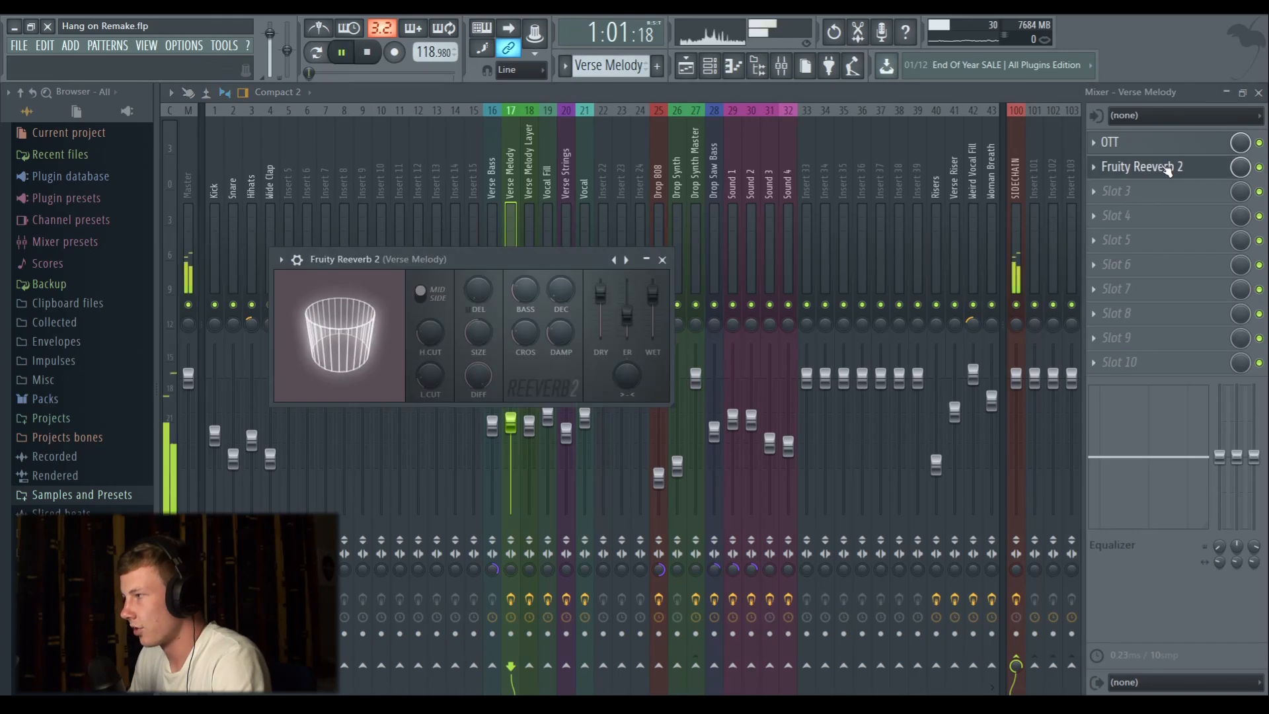
left_click(1148, 146)
left_click(476, 233)
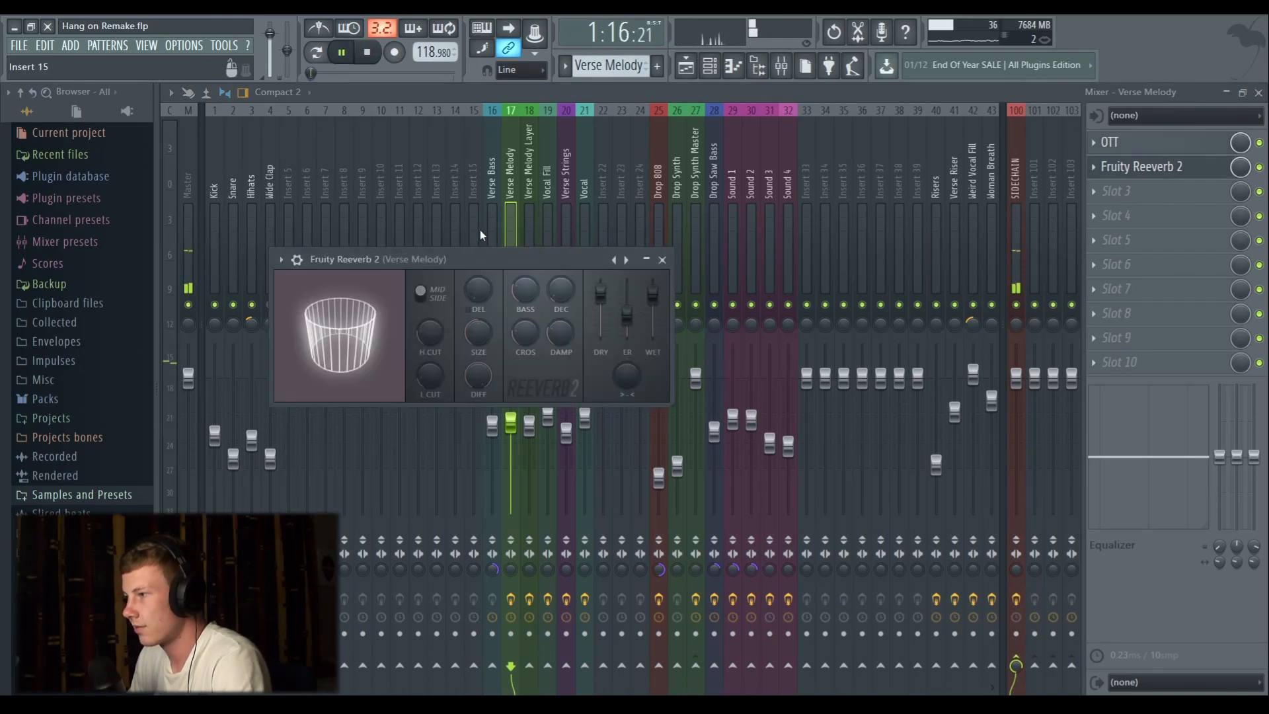
key("space")
Inspect the Fruity Stereo Enhancer and Fruity Parametric EQ 2 on the Verse Melody Layer mixer track and return to the playlist.
left_click(528, 222)
left_click(1168, 193)
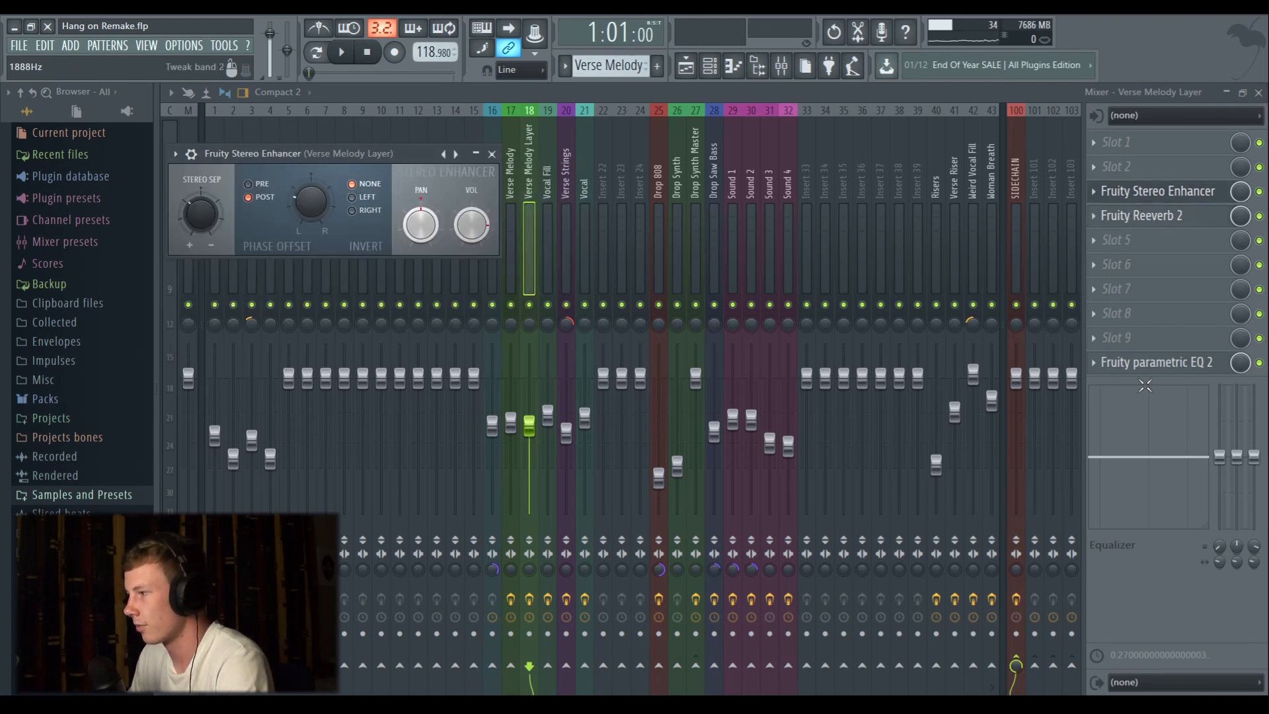
left_click(1139, 364)
key("space")
key("space")
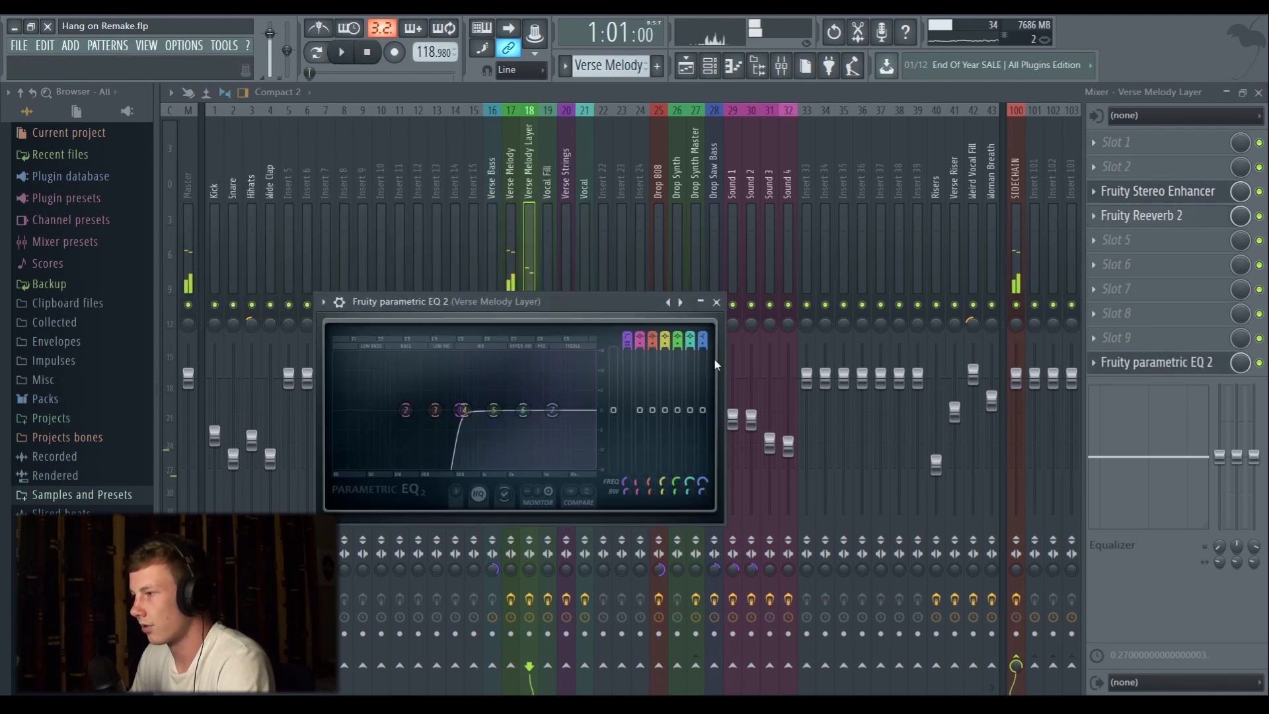
left_click(719, 303)
left_click(685, 66)
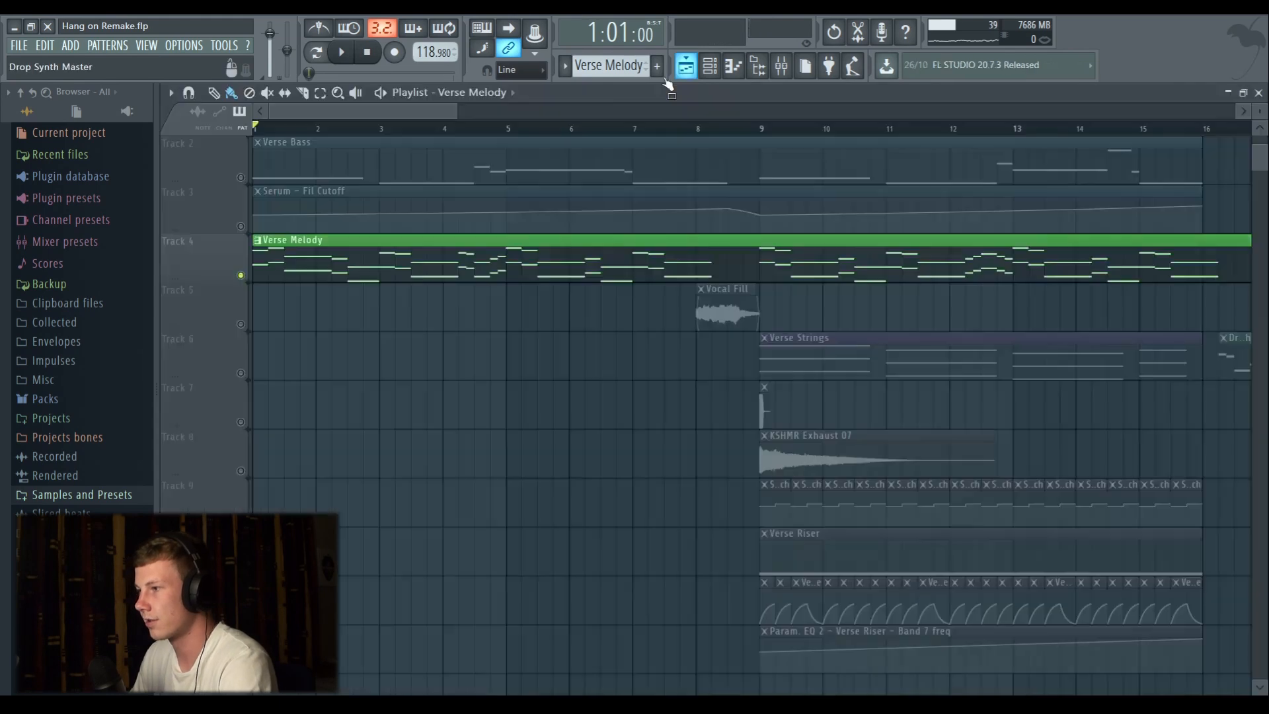
Play the soloed Verse Bass with its Serum filter cutoff automation and examine the bass notes in the piano roll.
key("space")
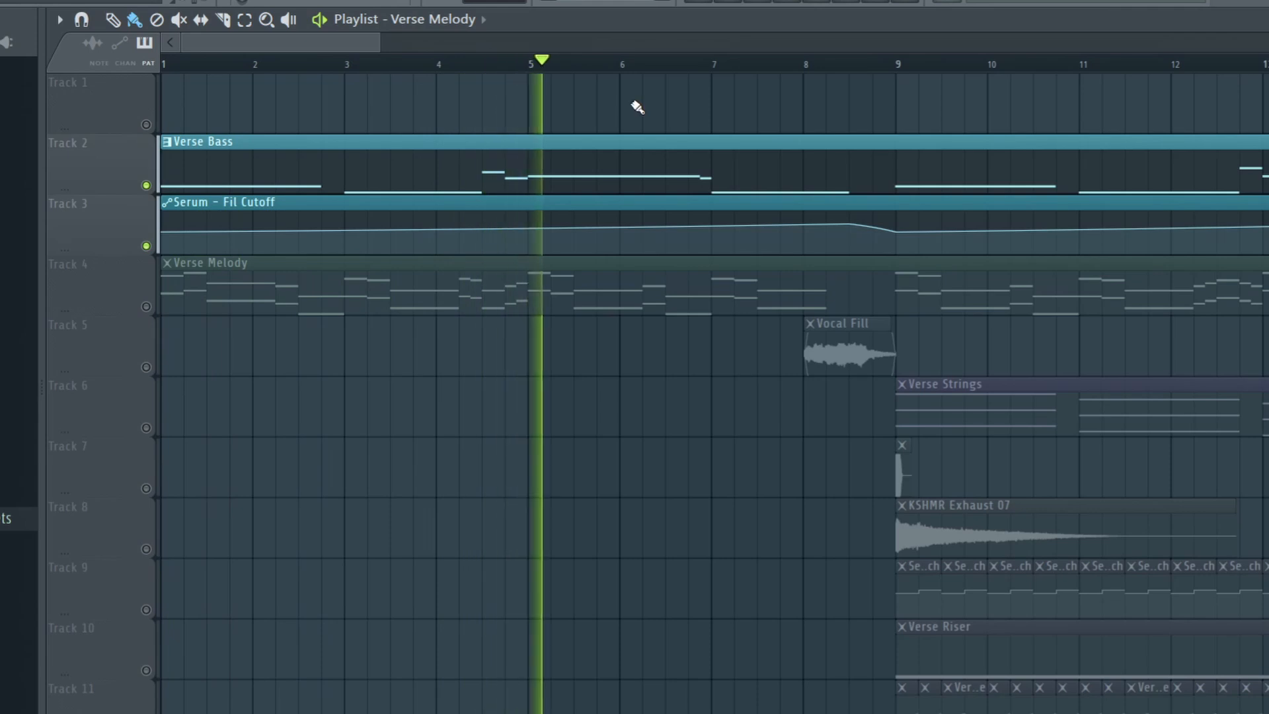
double_click(523, 171)
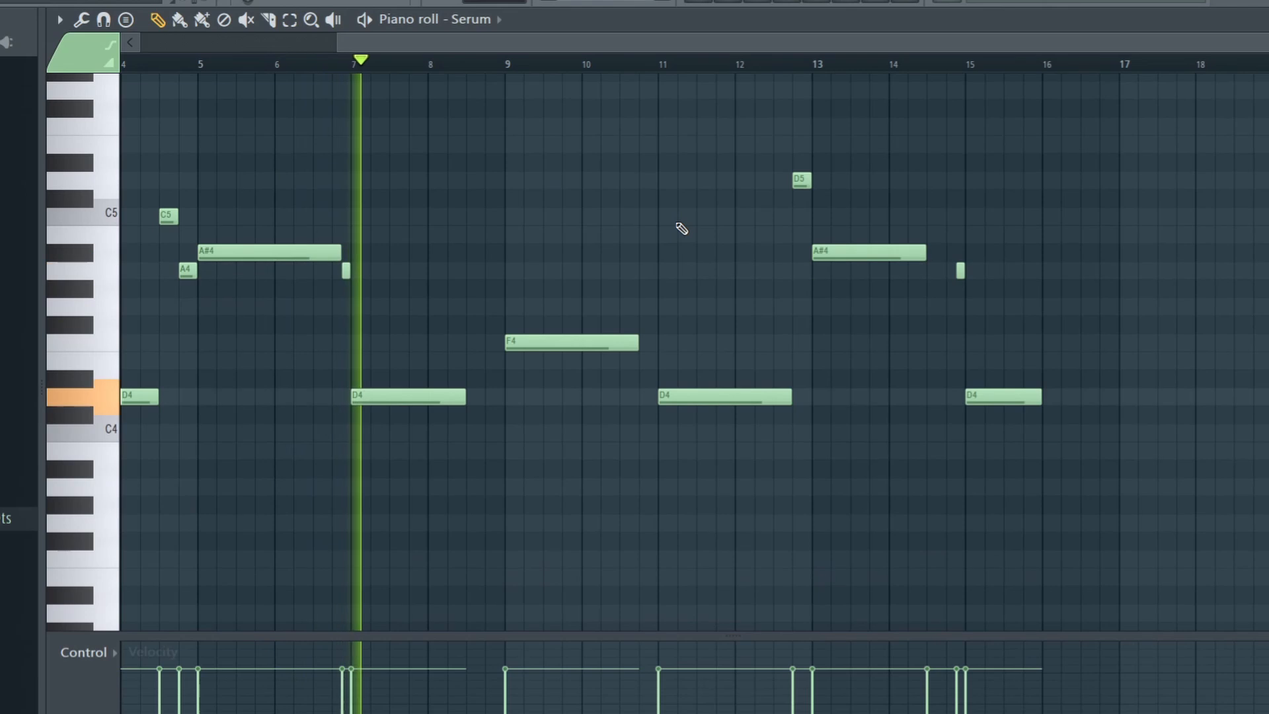
left_click_drag(430, 52, 208, 86)
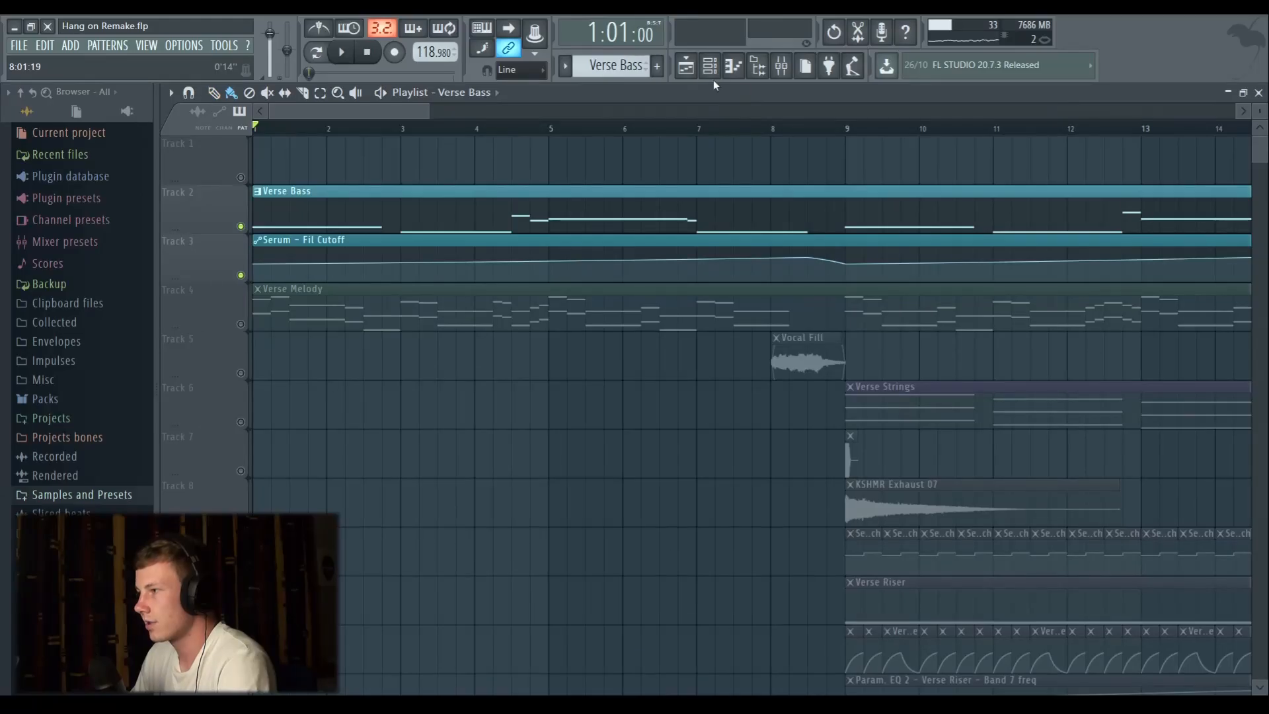
Open the Verse Bass's Serum instrument, examine its oscillator and detune settings, and play the bass.
key("F6")
left_click(548, 383)
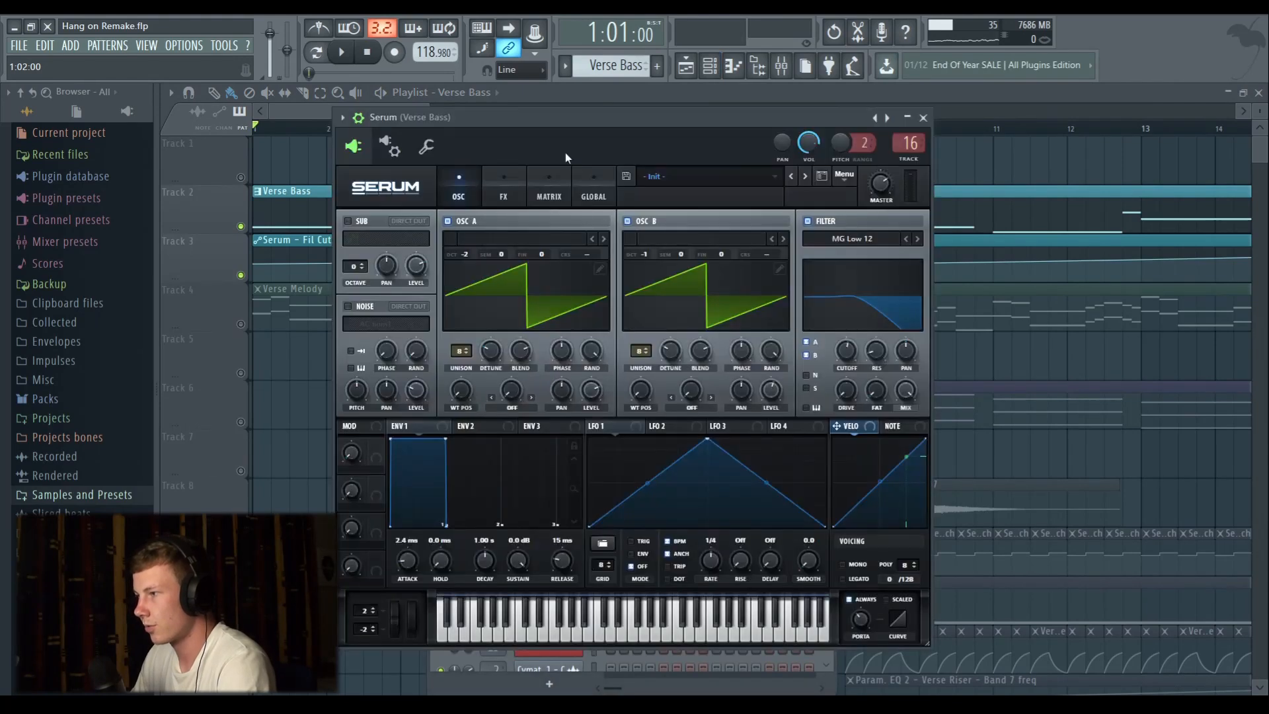
left_click_drag(551, 117, 524, 129)
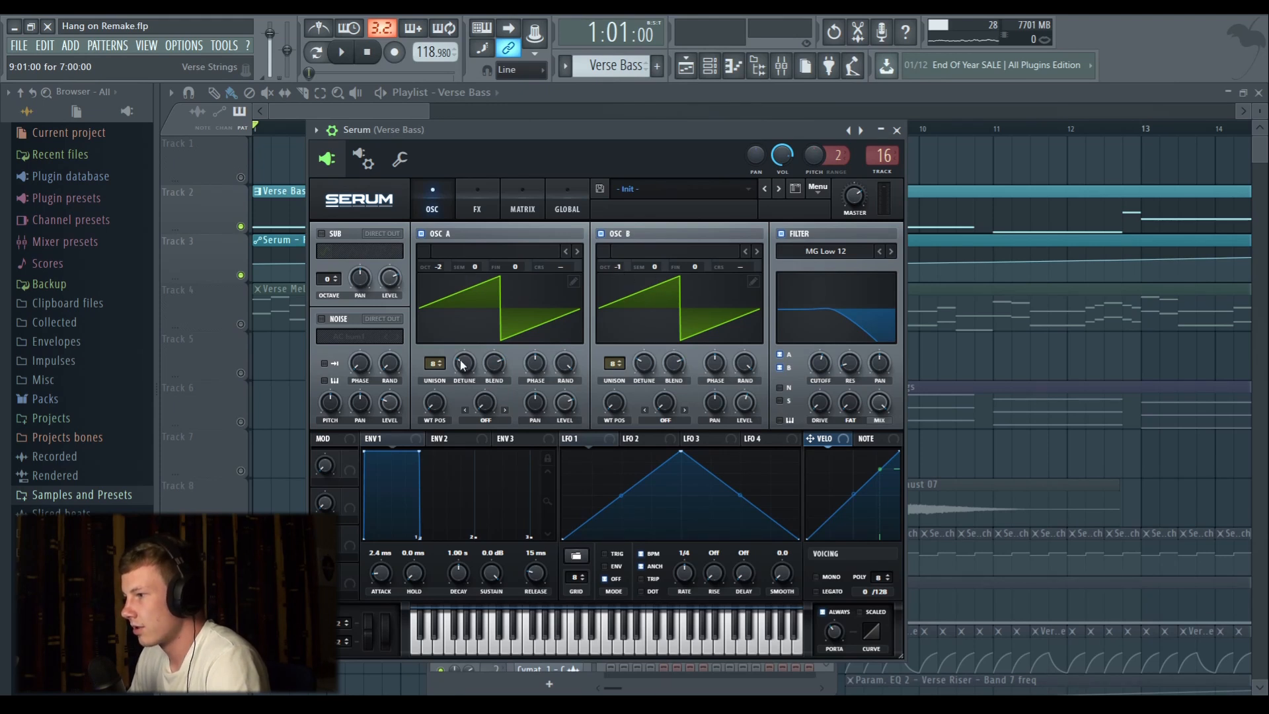
left_click_drag(473, 367, 468, 367)
key("space")
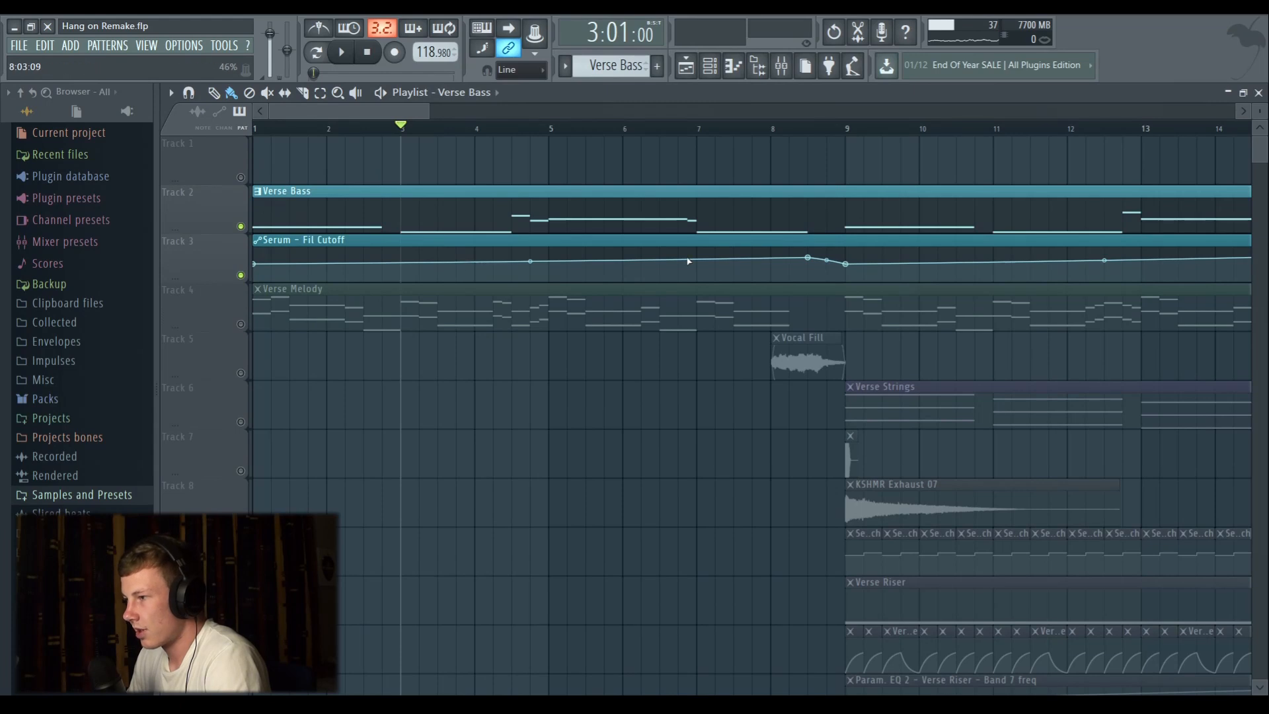
Bring up the Verse Bass's Serum patch, listen to the bass from bar 3, and close the open windows.
left_click(710, 66)
left_click(544, 377)
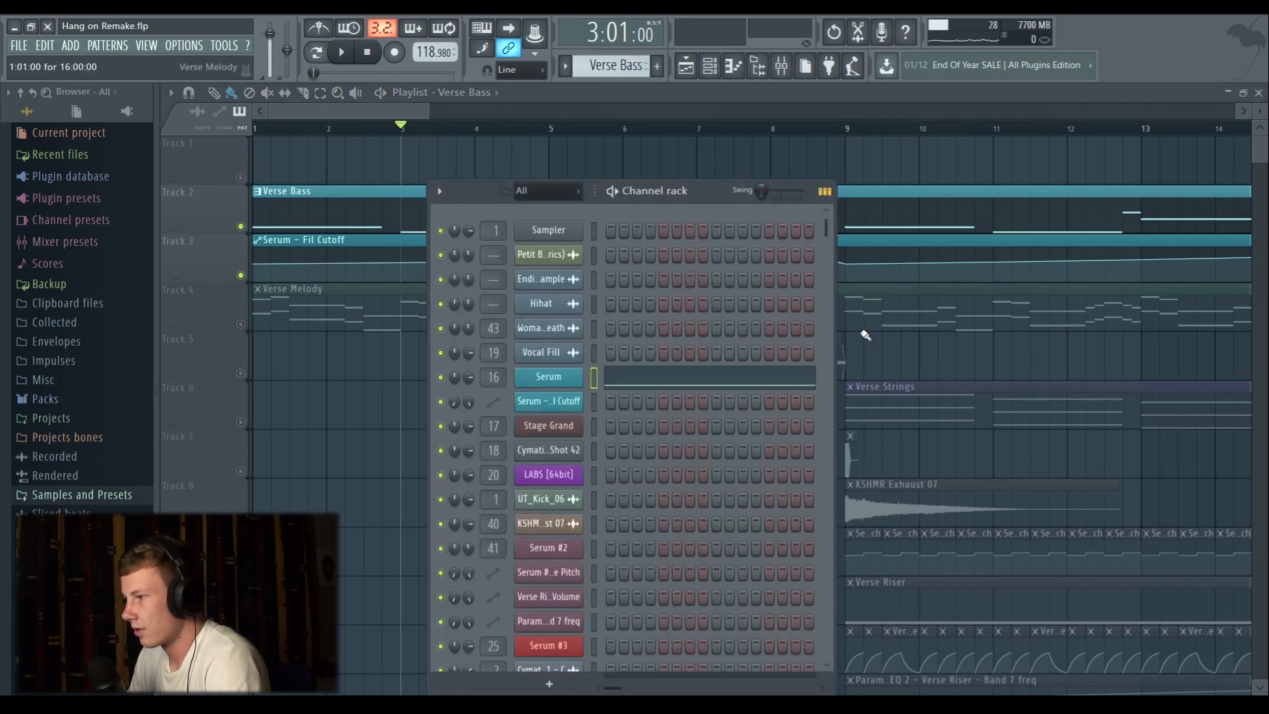
key("space")
key("F12")
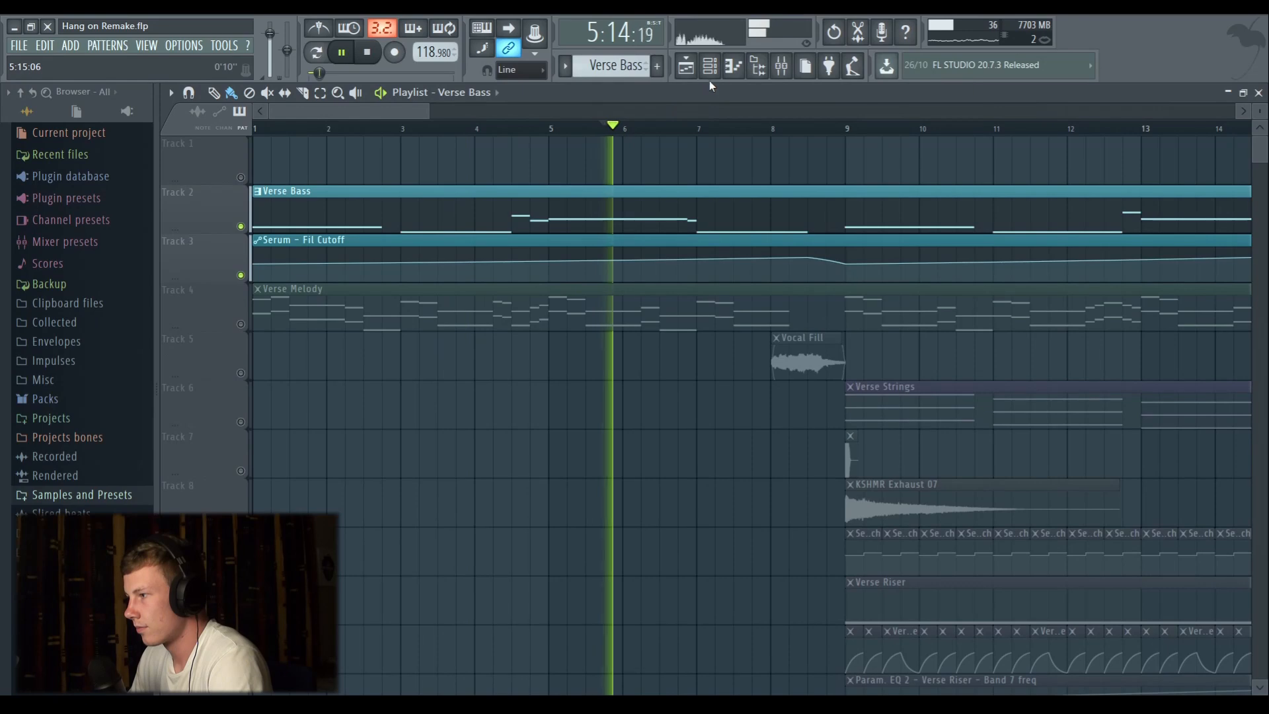
Show the Verse Bass's Serum patch once more, close it together with the channel rack, and return to the playlist.
left_click(710, 65)
left_click(584, 375)
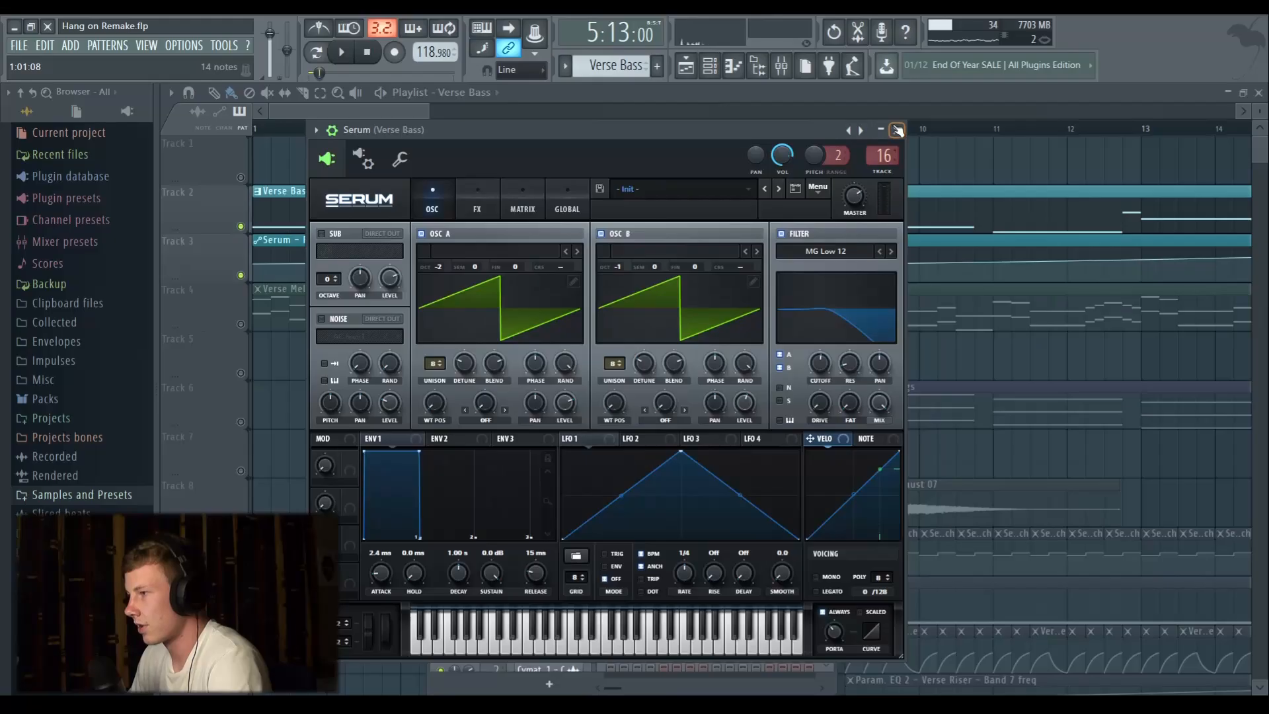
left_click(901, 129)
key("F6")
scroll(700, 132, "down", 4)
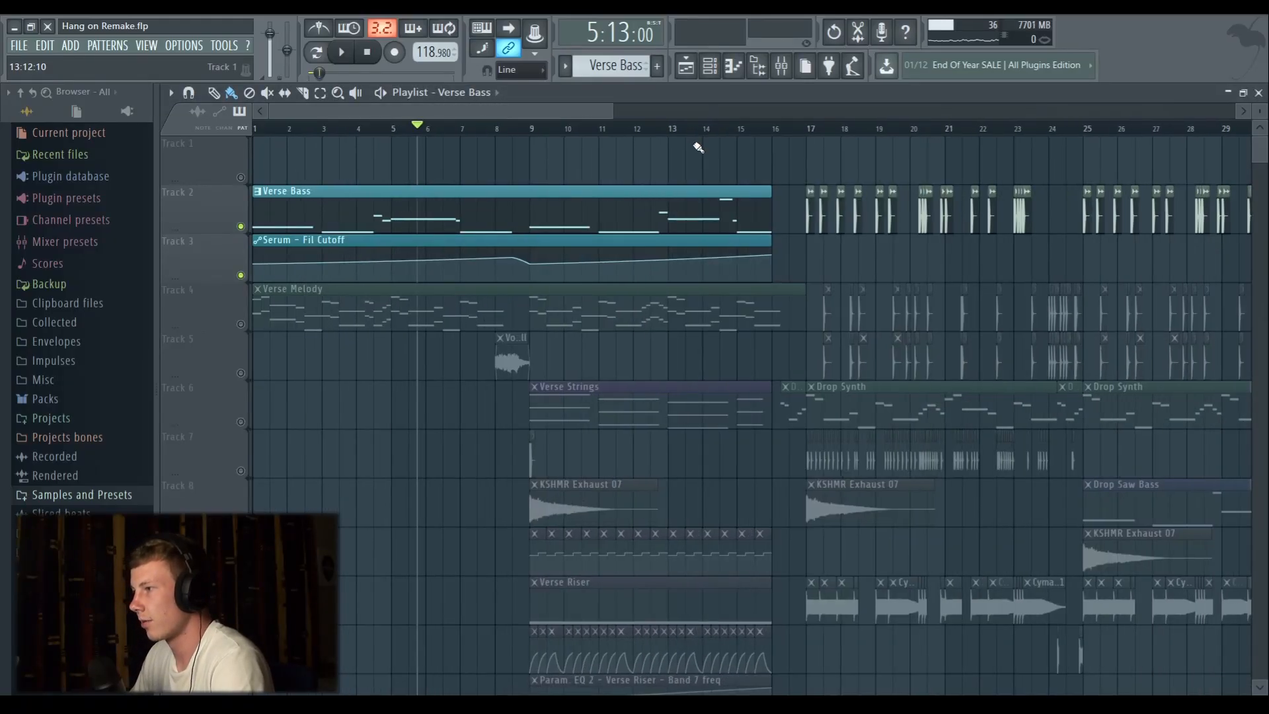
Play the soloed Verse Bass with its Serum filter cutoff automation from bar 14.
left_click(703, 133)
key("space")
scroll(745, 132, "up", 3)
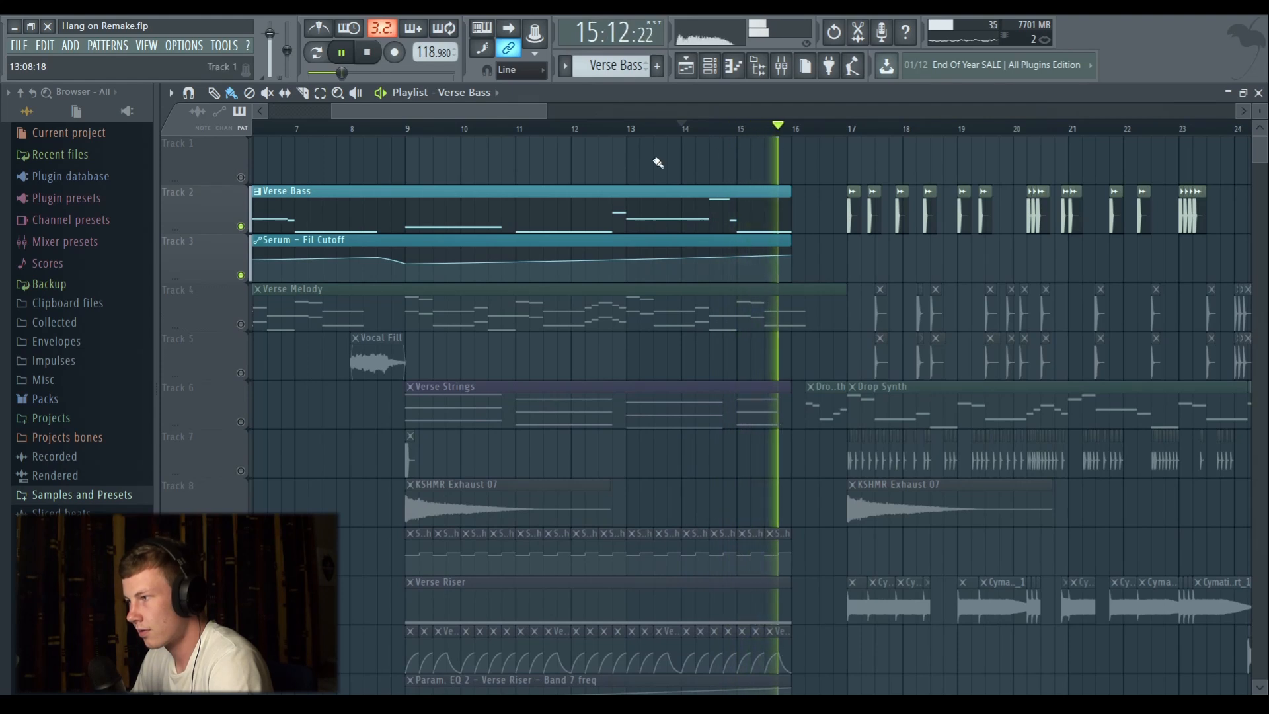
Play the soloed Vocal Fill clip on track 5 from bar 8.
left_click(449, 127)
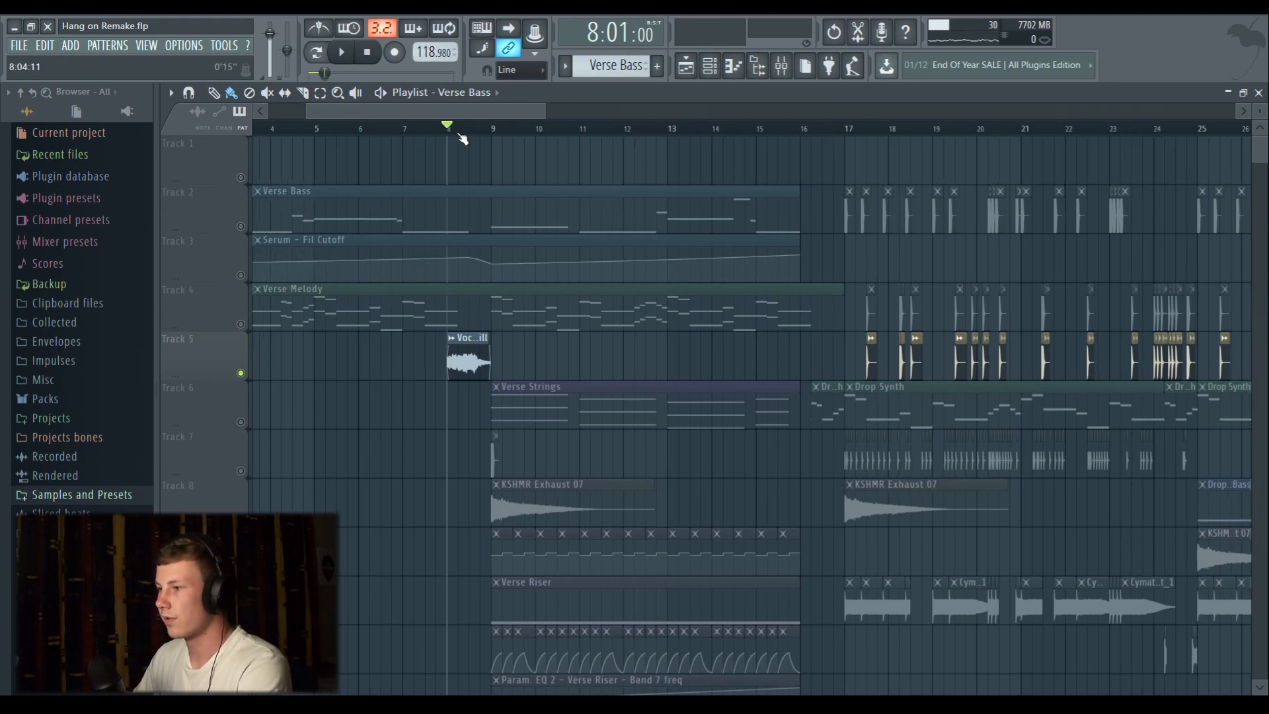
scroll(462, 135, "up", 2)
key("space")
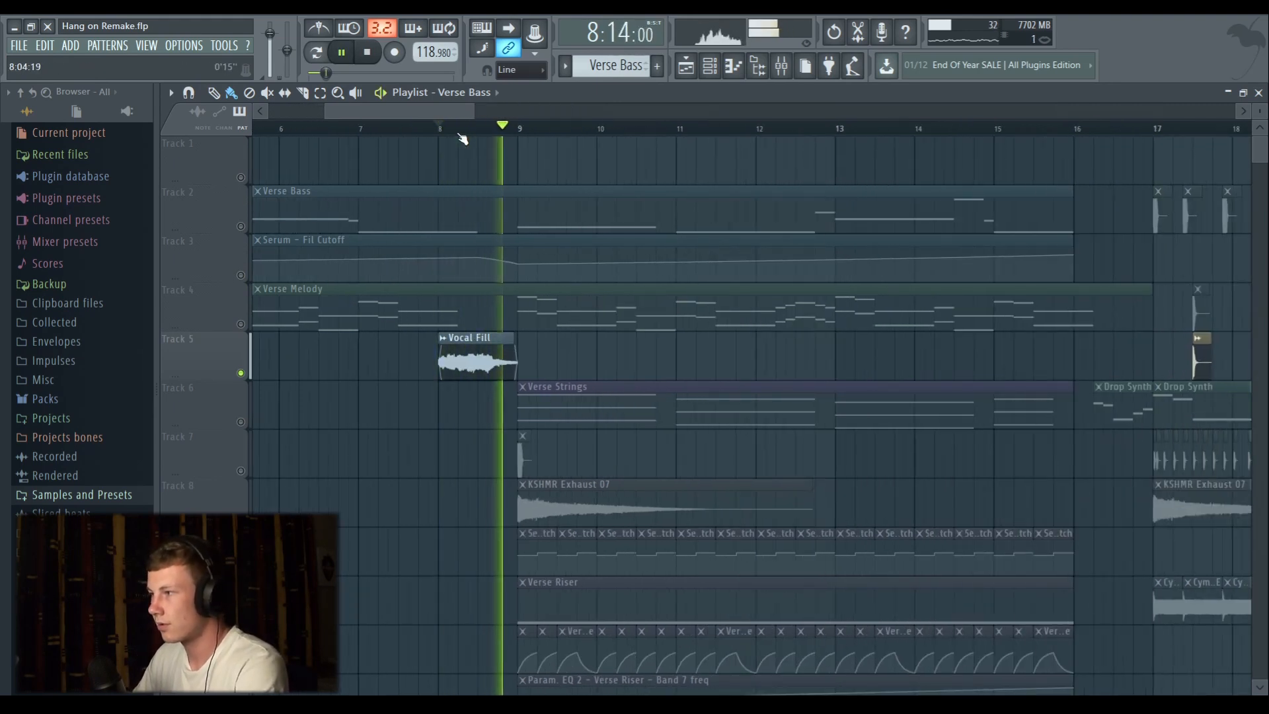
key("space")
Inspect the Fruity parametric EQ 2 on the Vocal Fill mixer track and listen to the fill through it.
left_click(781, 66)
left_click(545, 176)
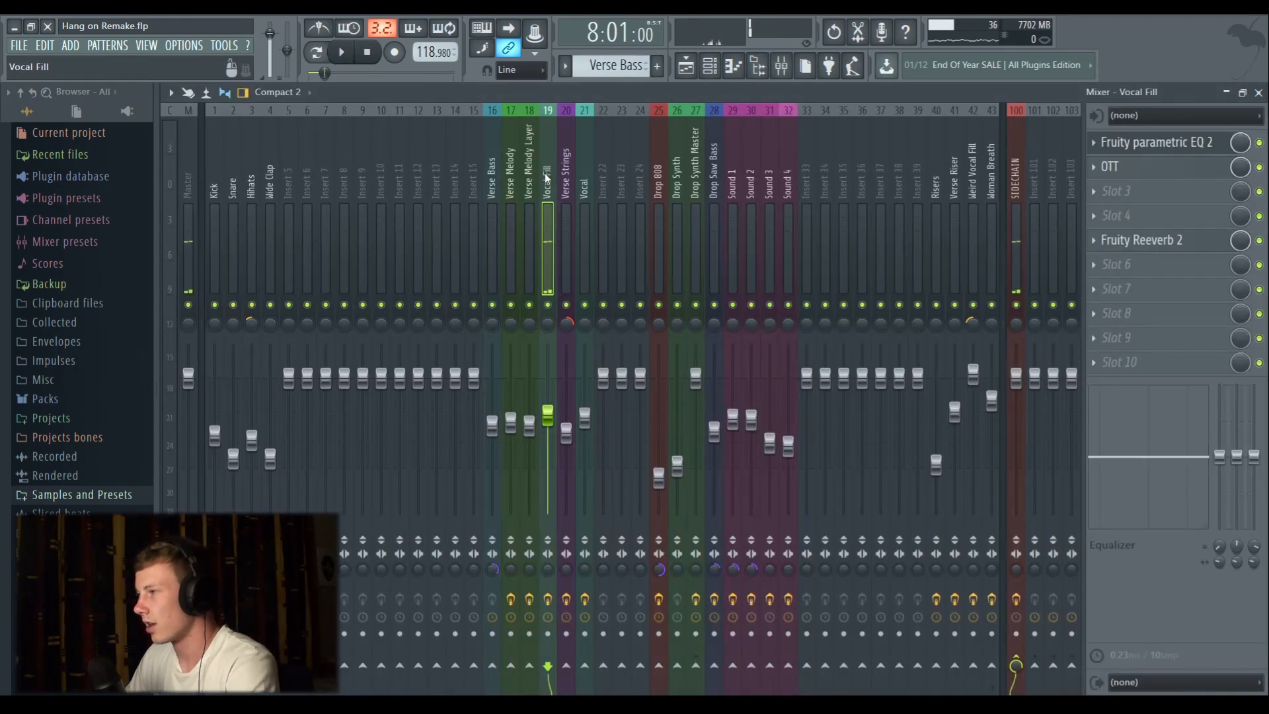
left_click(1153, 141)
key("space")
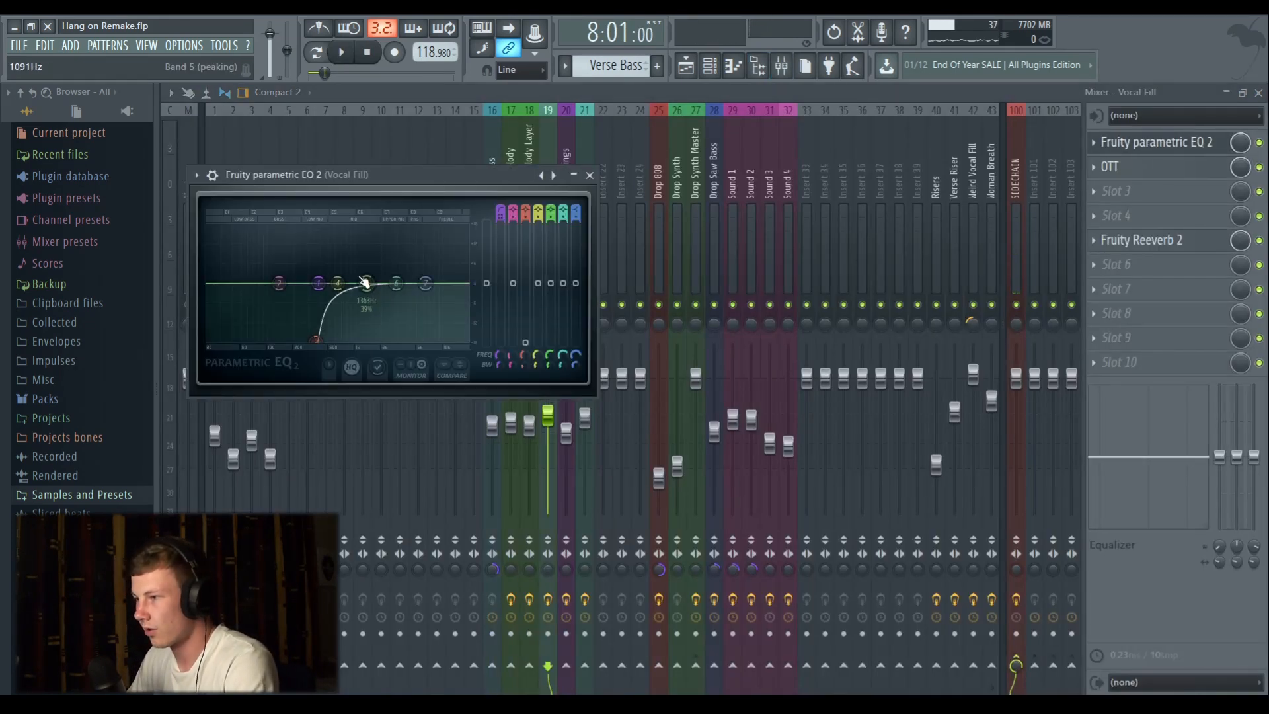
key("space")
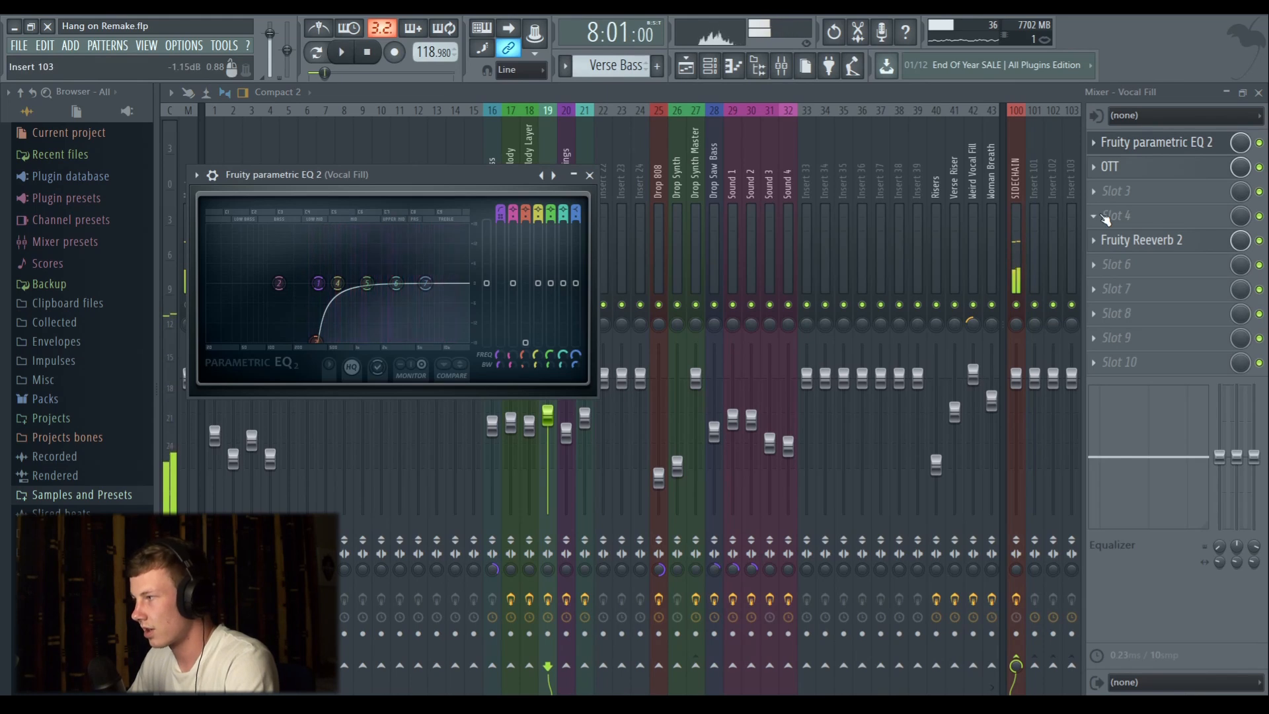
Check the OTT and Fruity Reeverb 2 effects on the Vocal Fill mixer track and return to the playlist.
left_click(1114, 167)
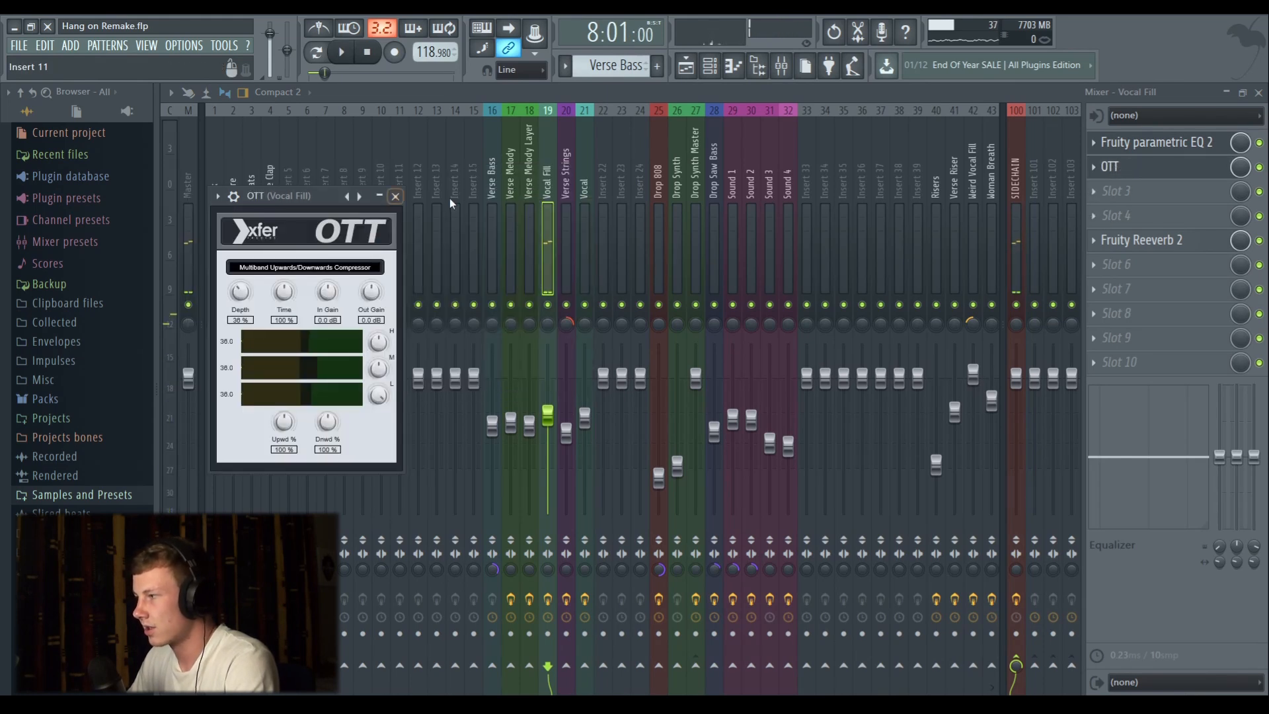
left_click(1183, 242)
left_click(695, 66)
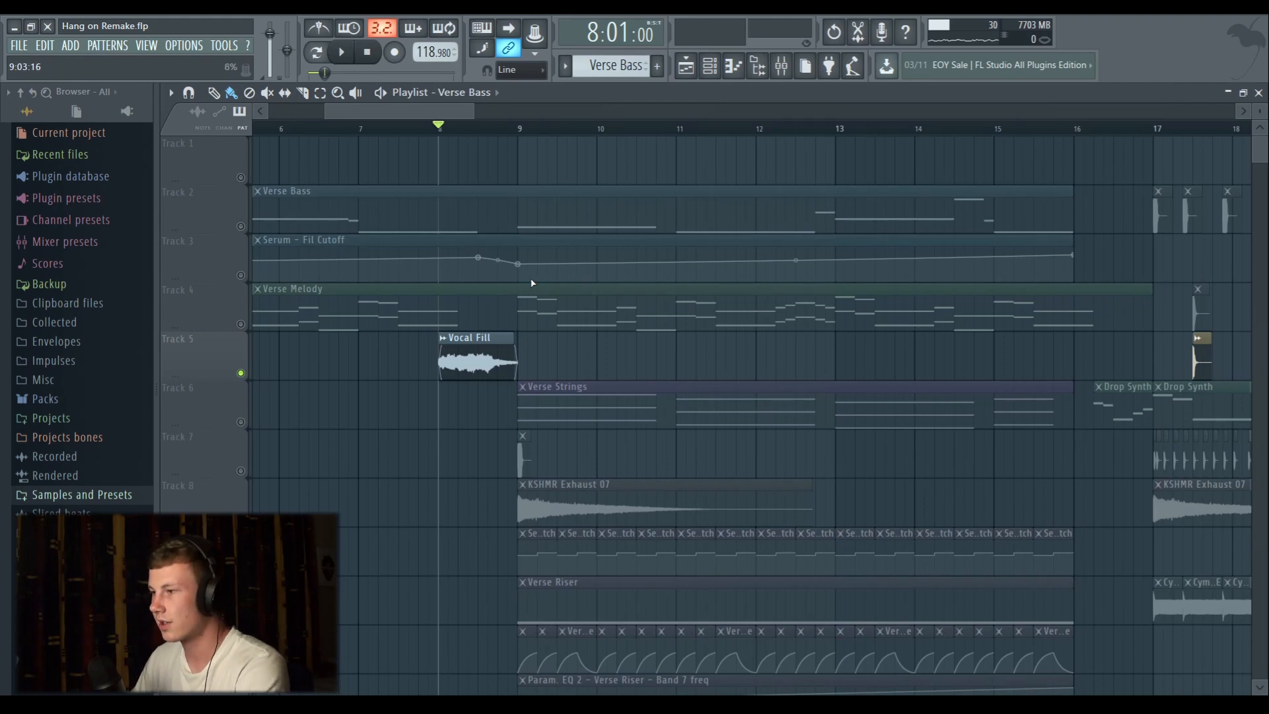
Listen to the soloed kick on track 7 from bar 9.
scroll(453, 156, "down", 2)
scroll(569, 169, "up", 2)
left_click(522, 129)
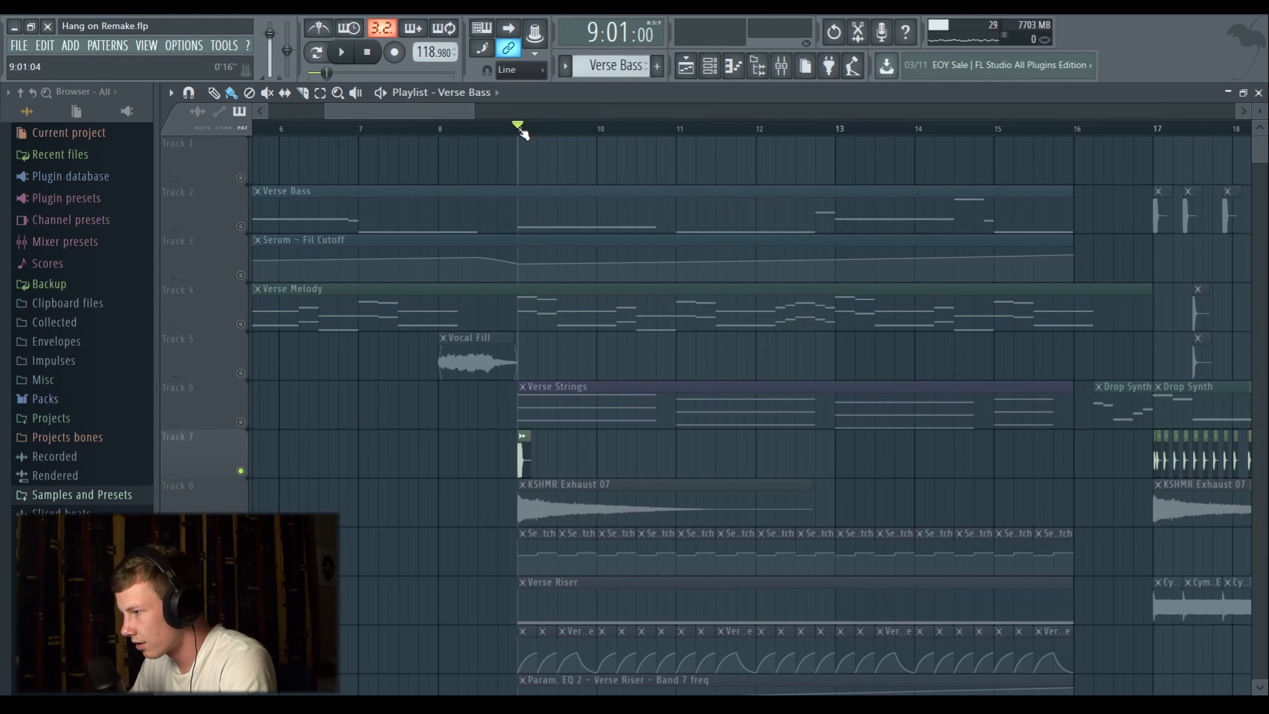
key("space")
key("space")
Unmute track 8 with the KSHMR Exhaust 07 sample and play it together with the kick.
left_click(241, 520)
key("space")
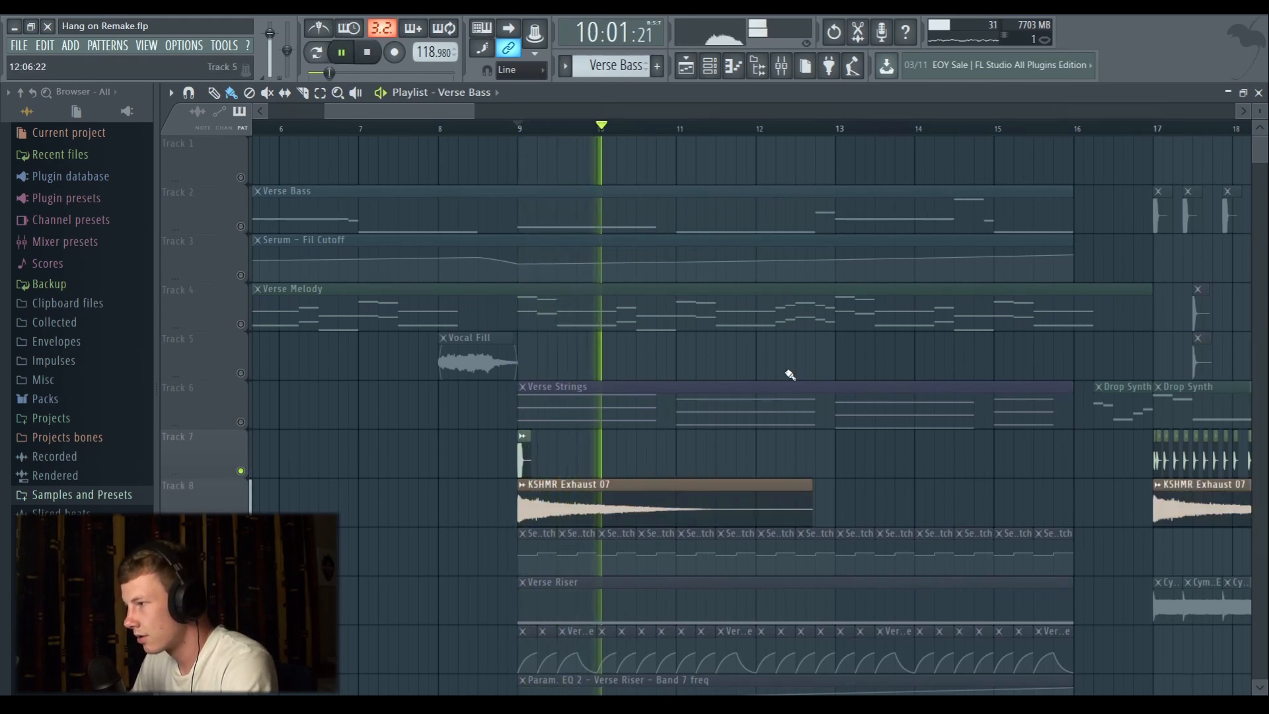
key("space")
Unmute the Verse Melody, Serum filter cutoff and Verse Bass tracks and play them with the kick and exhaust from bar 9.
left_click(240, 324)
left_click(241, 275)
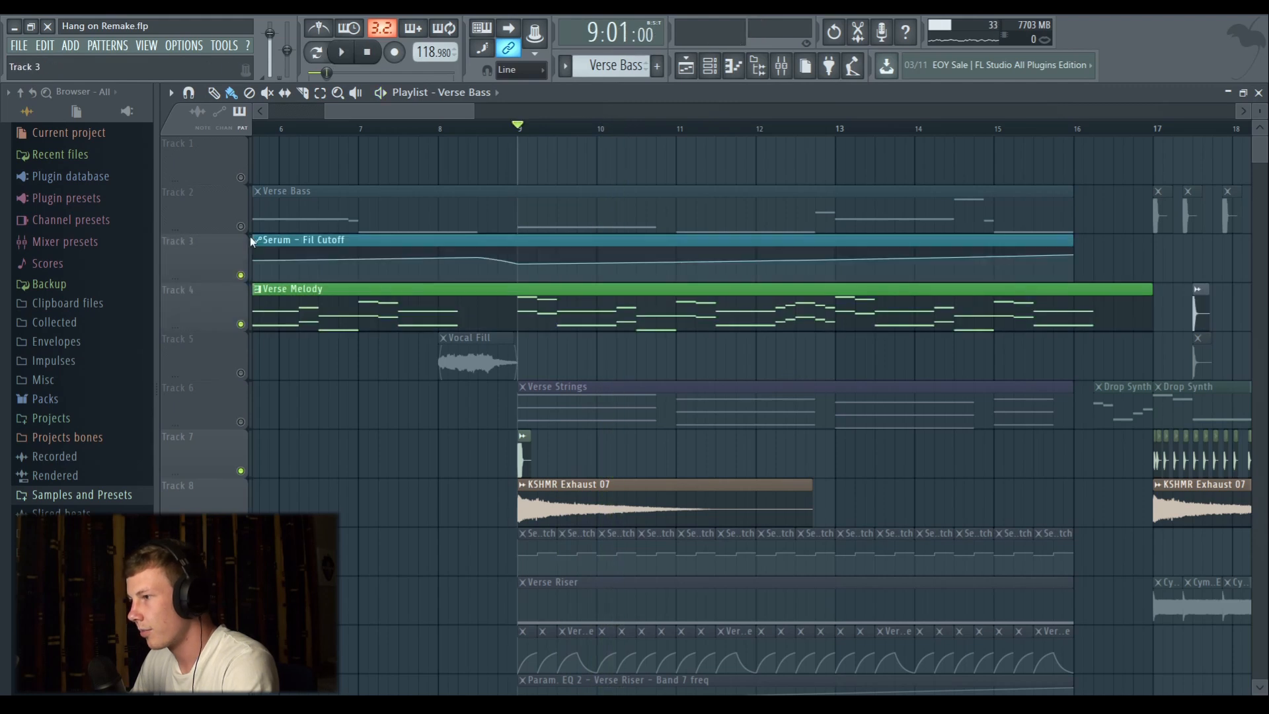
left_click(241, 226)
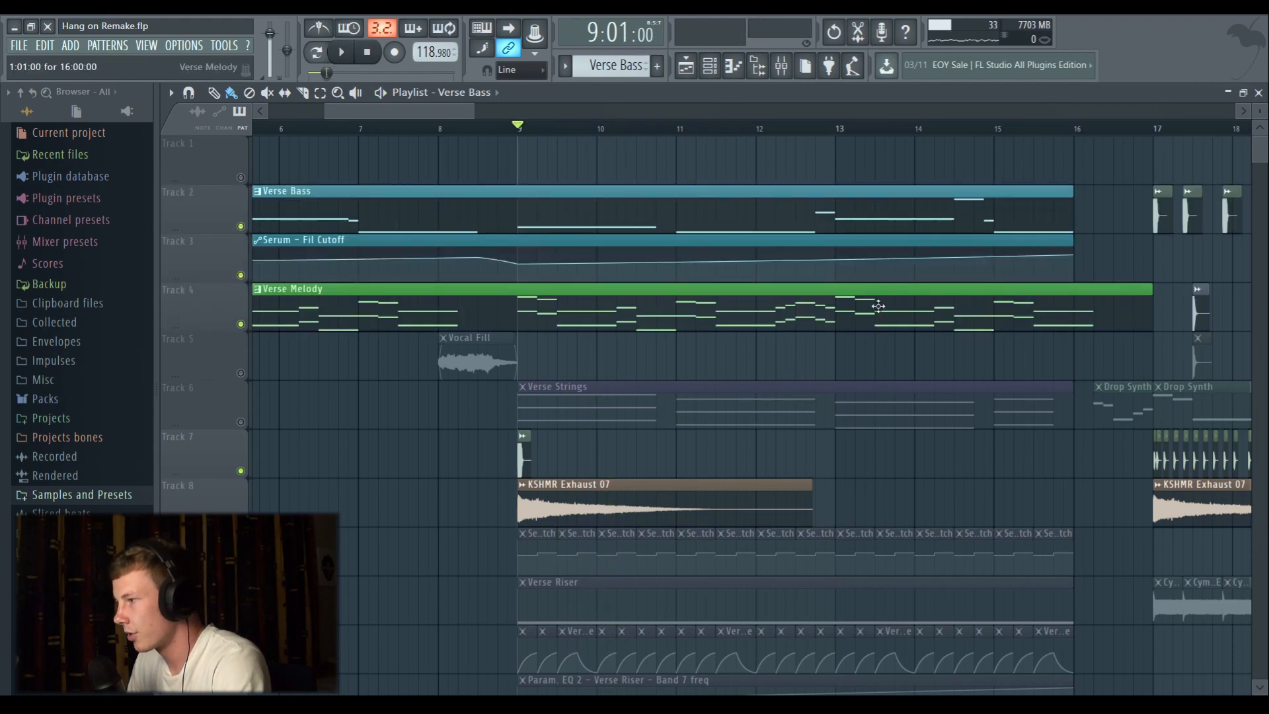
key("space")
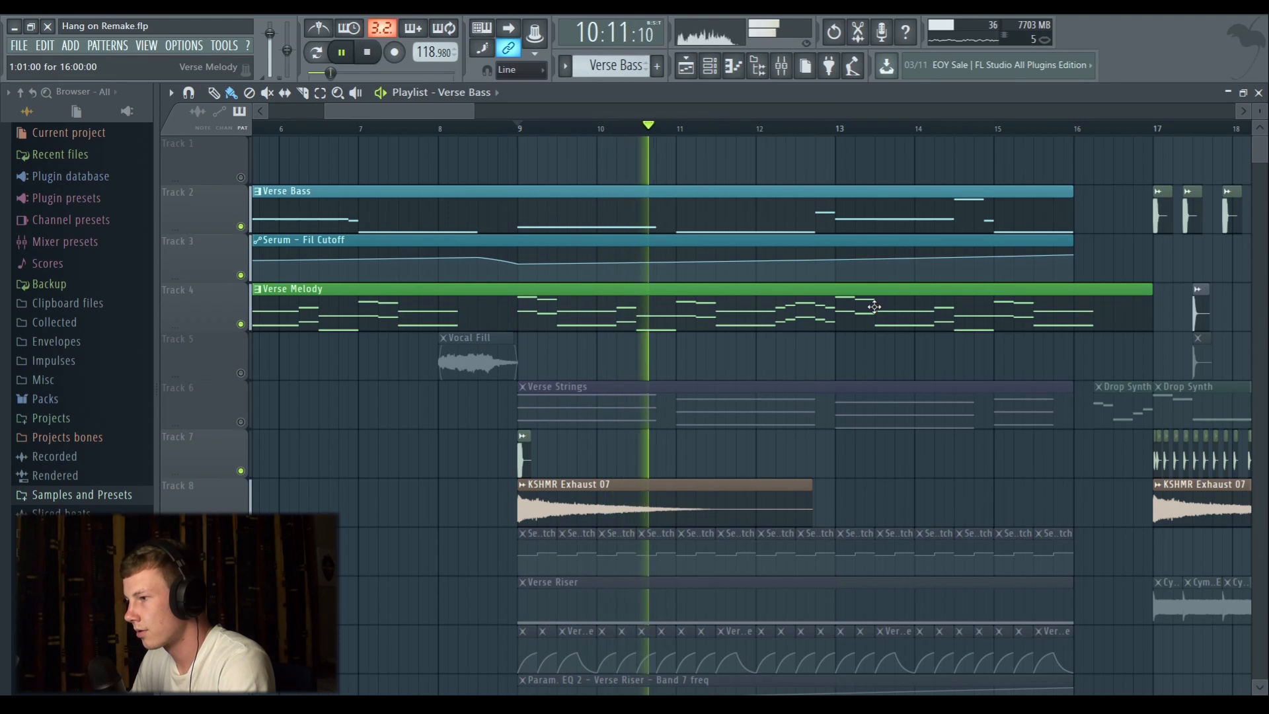
key("space")
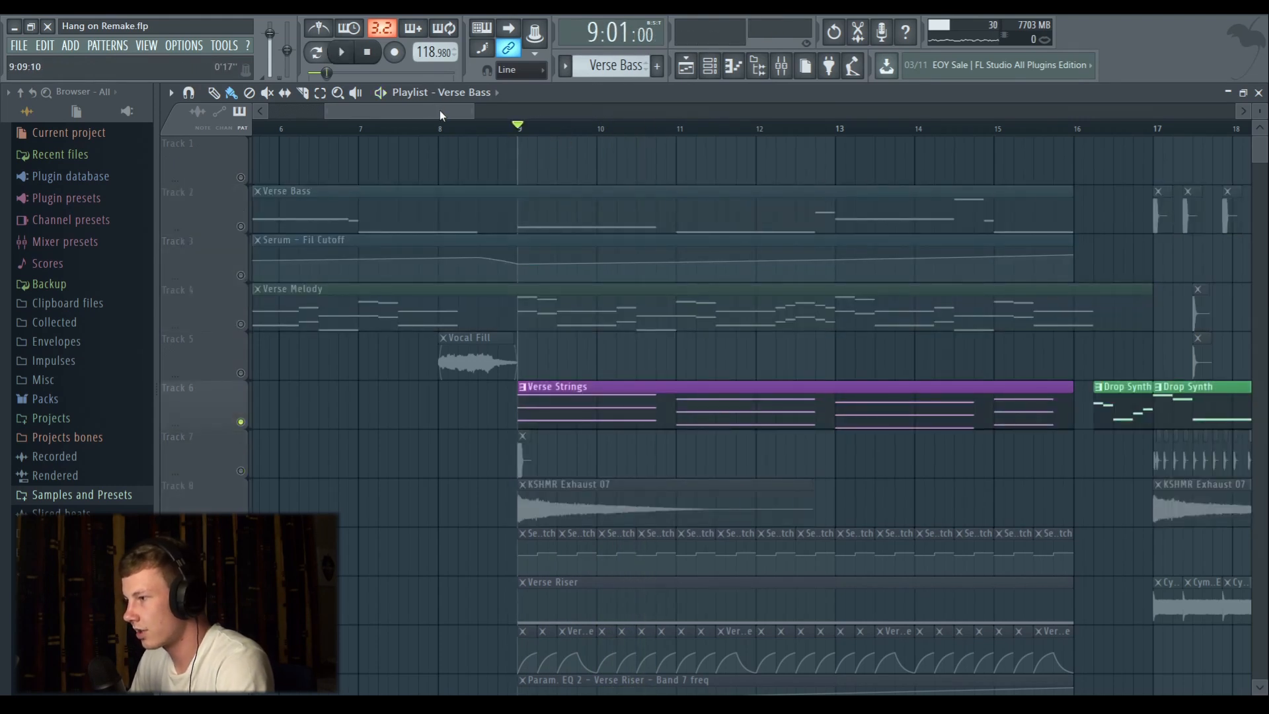
Play the soloed Verse Strings pattern from bar 9.
left_click_drag(440, 111, 459, 113)
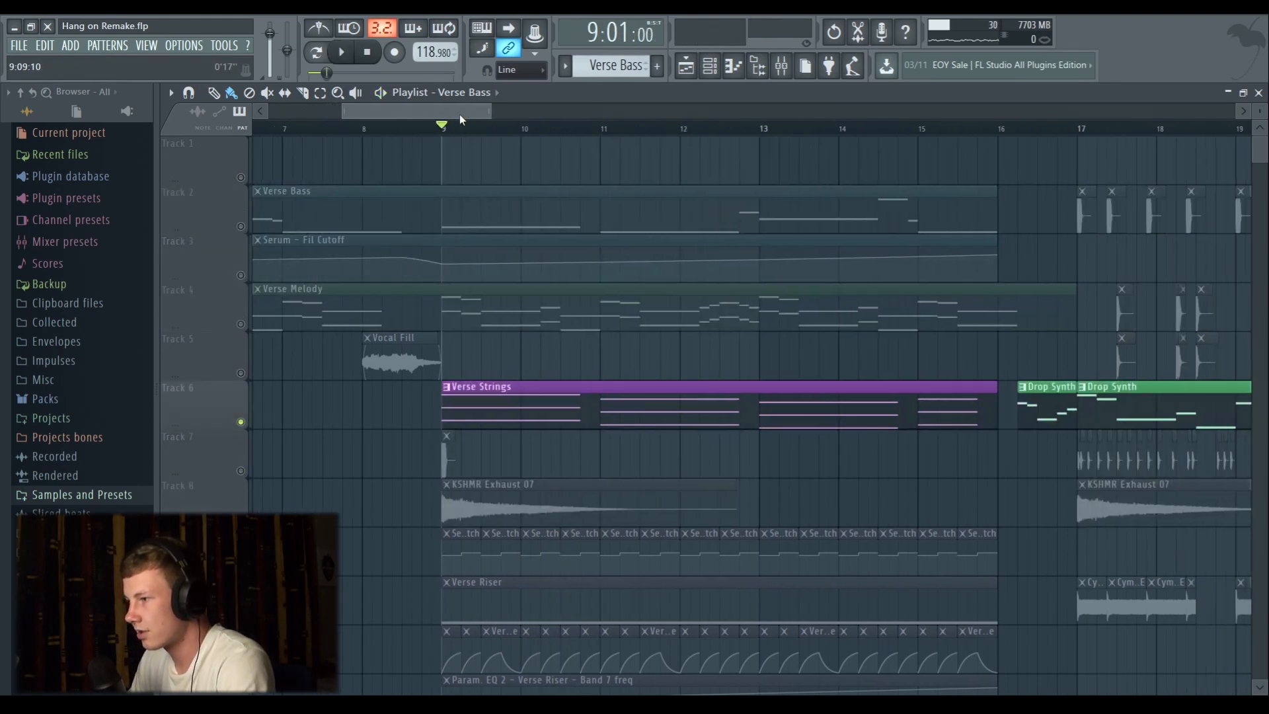
key("space")
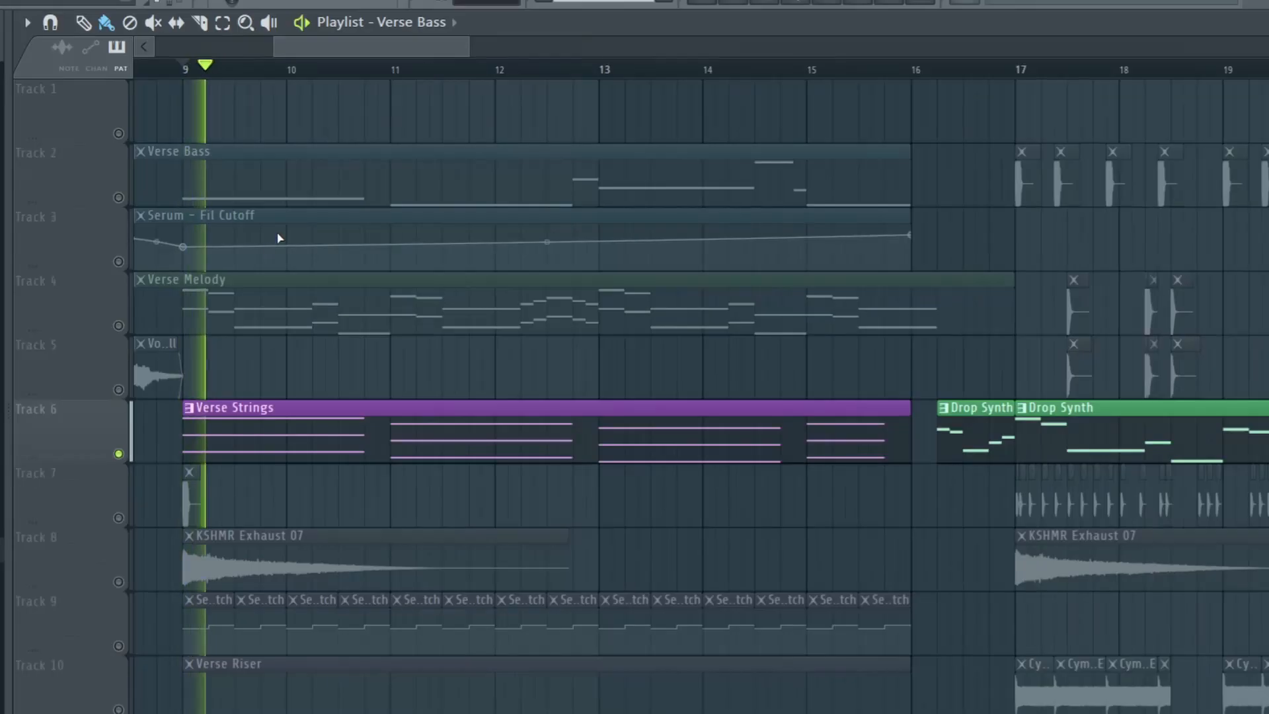
scroll(371, 254, "down", 2)
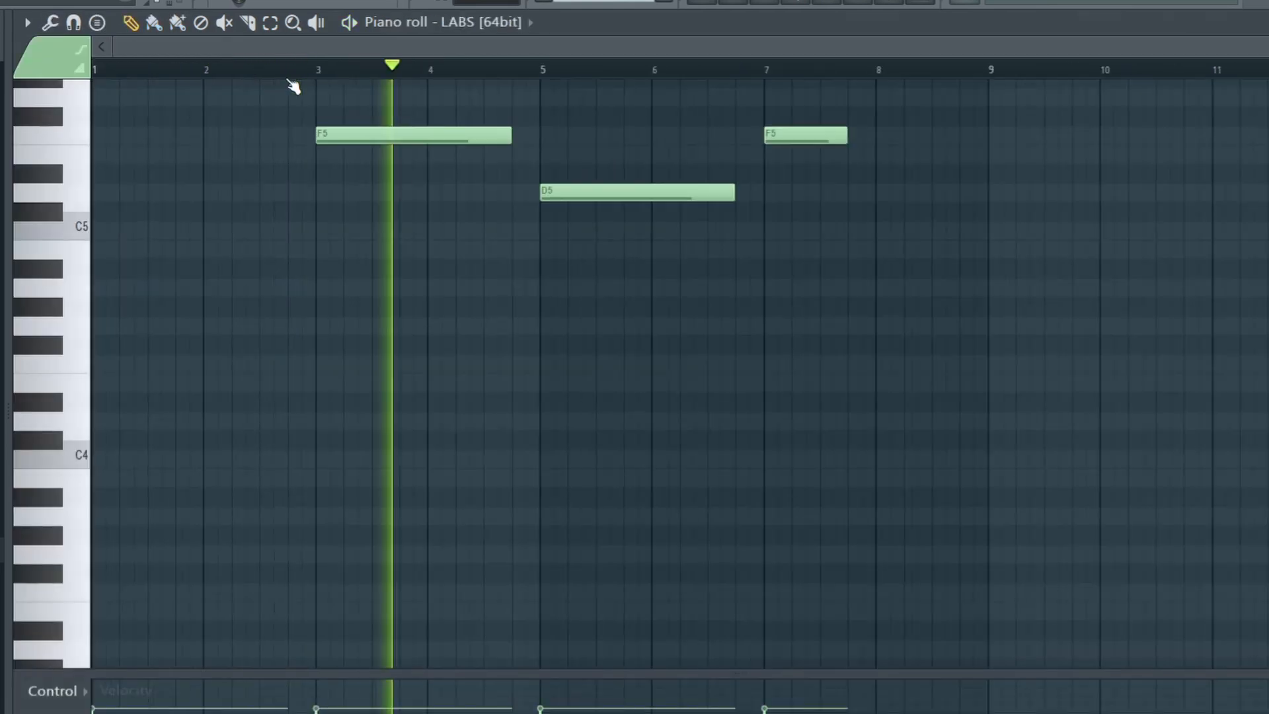
Examine the Verse Strings notes across their octaves in the piano roll and open the LABS instrument.
scroll(308, 132, "up", 7)
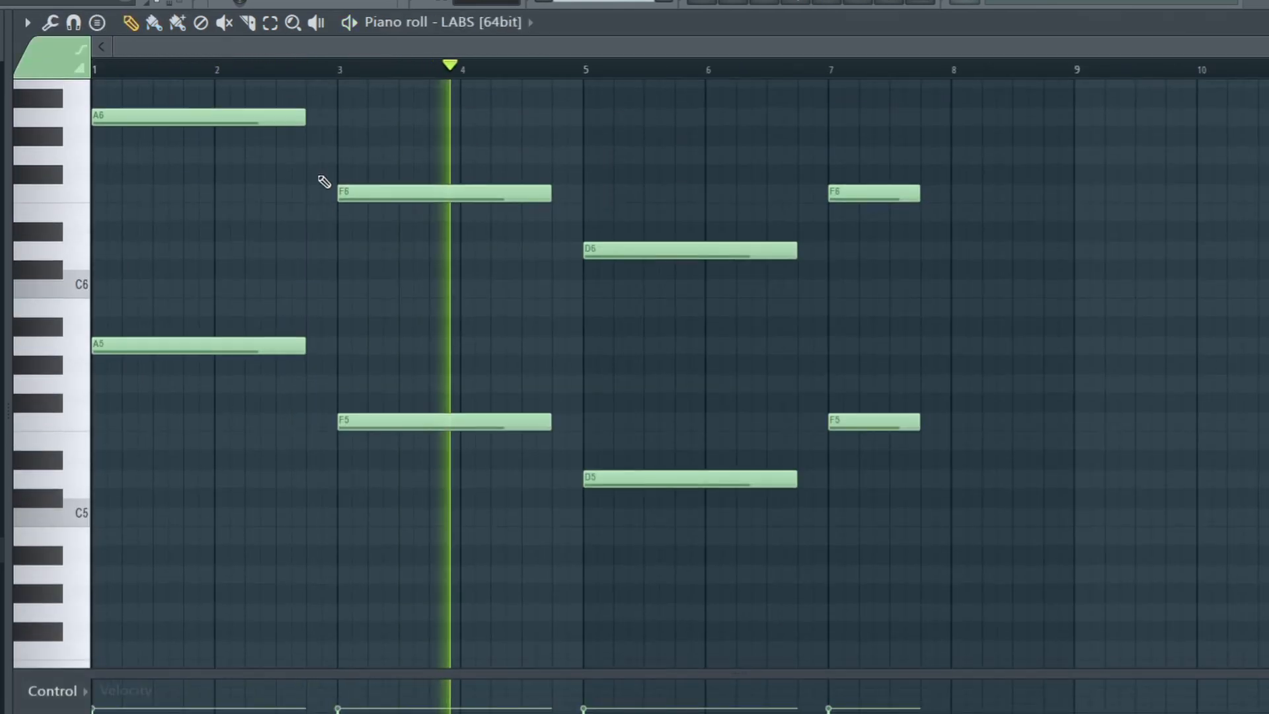
scroll(456, 218, "up", 2)
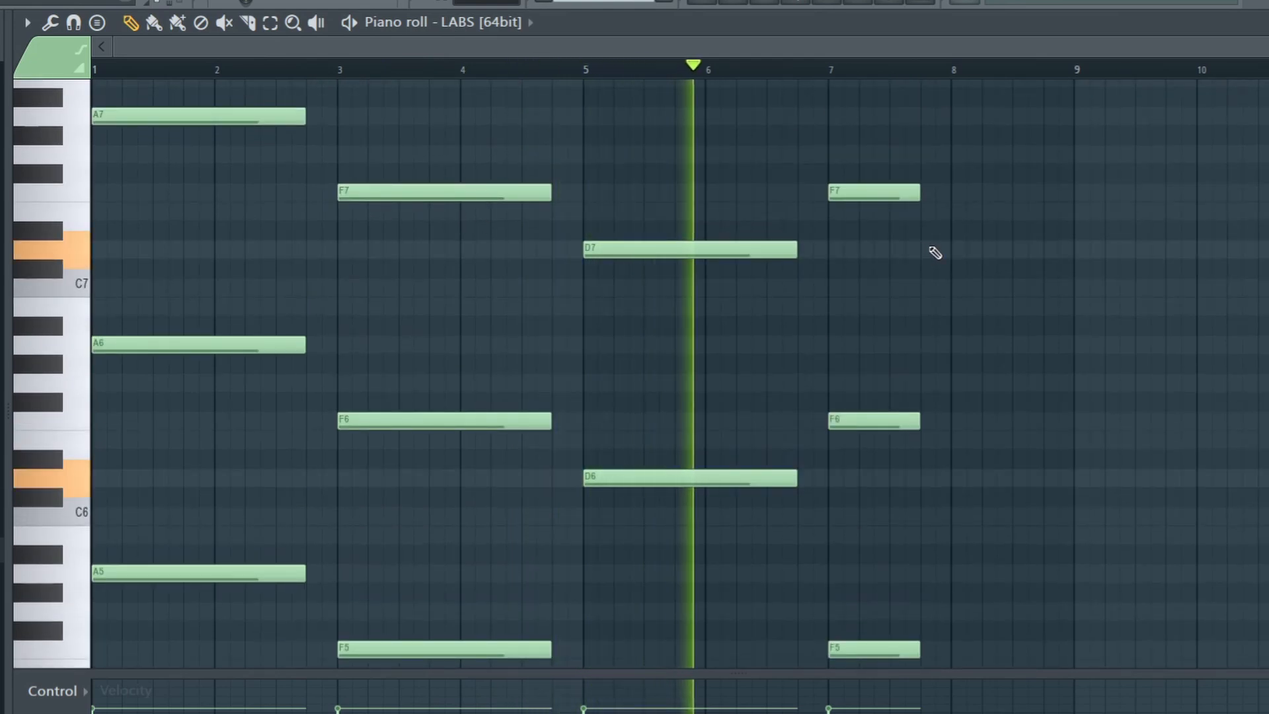
scroll(935, 253, "down", 1)
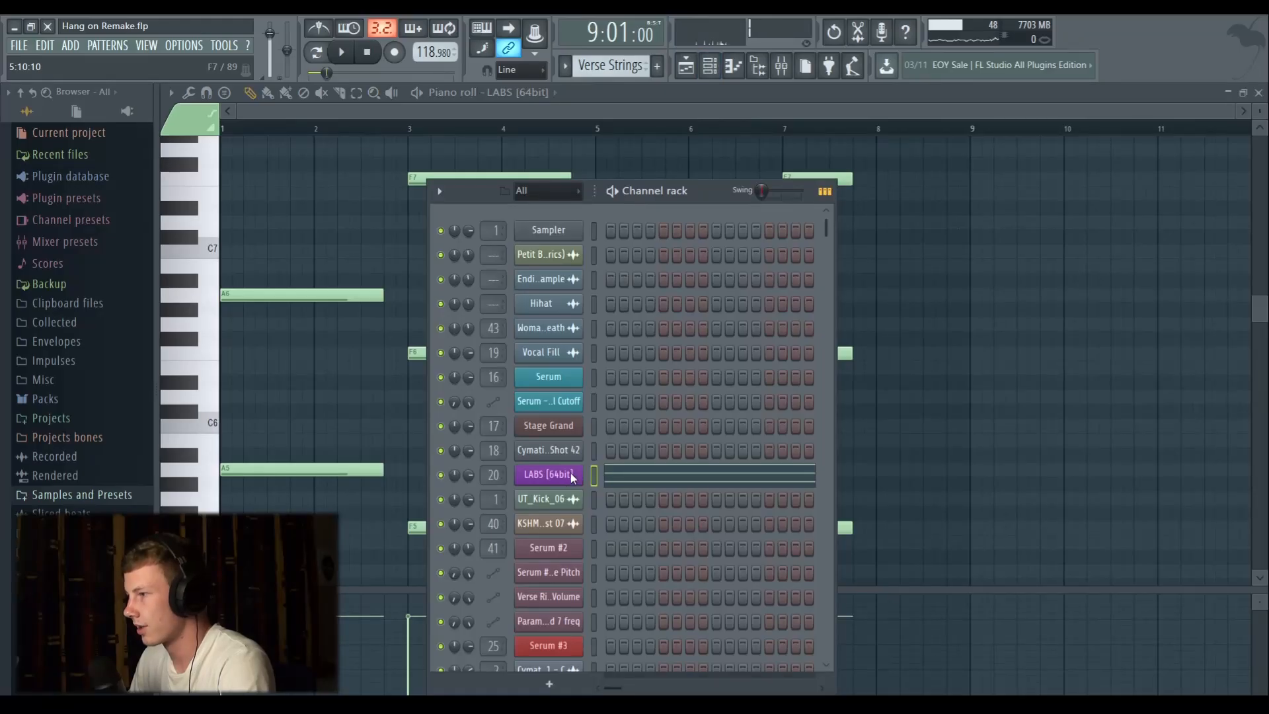
left_click(570, 473)
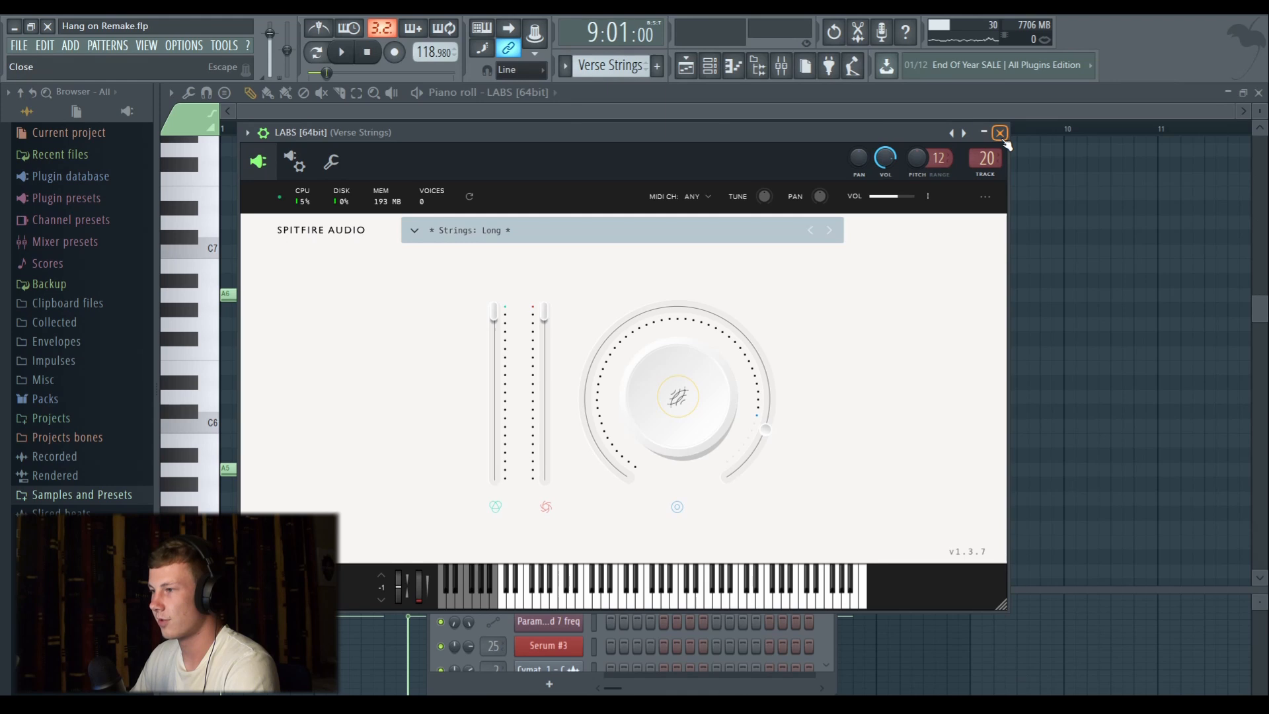
Isolate the Verse Riser and its automation on tracks 9 to 12 and play them from bar 9.
left_click(240, 471)
left_click(240, 519)
scroll(686, 229, "down", 1)
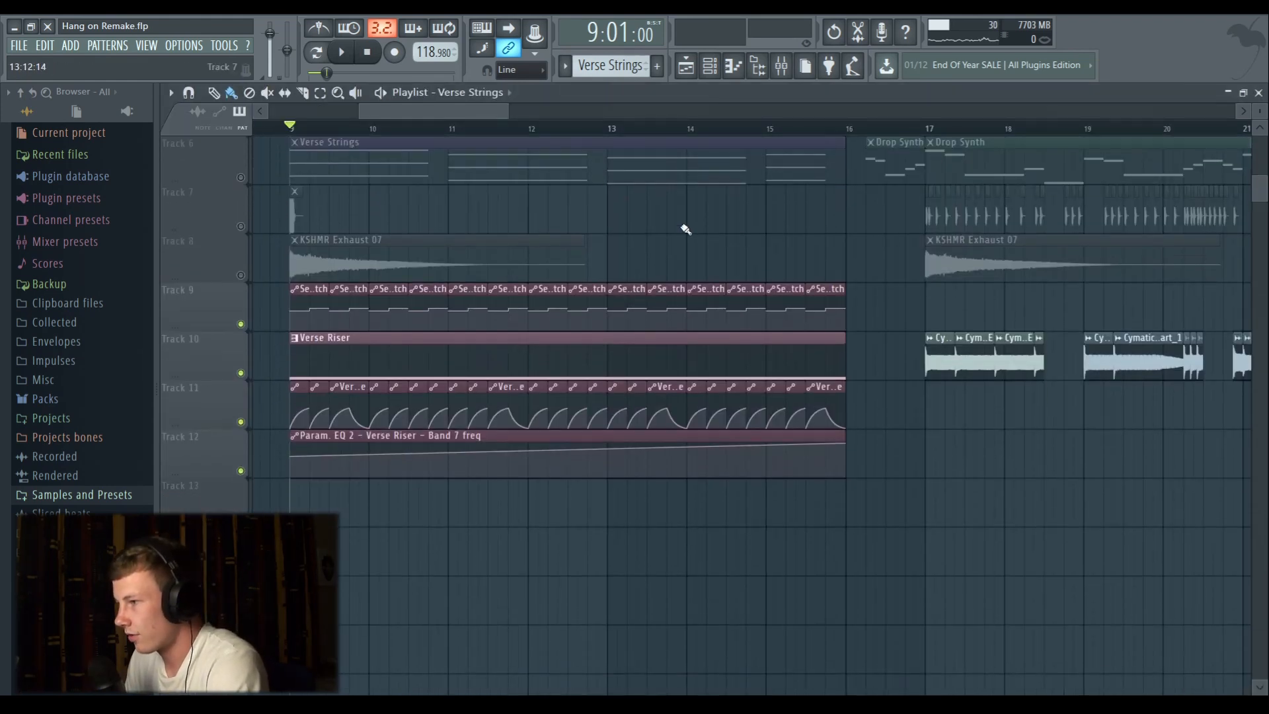
key("space")
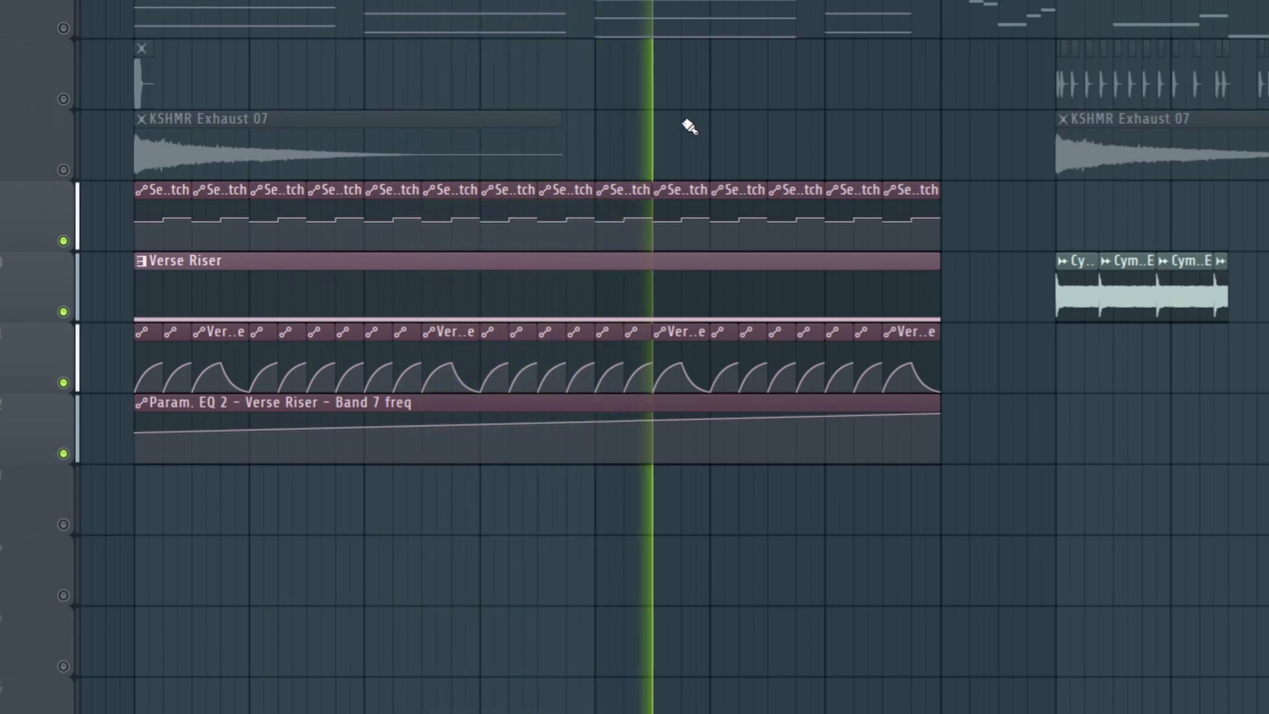
key("space")
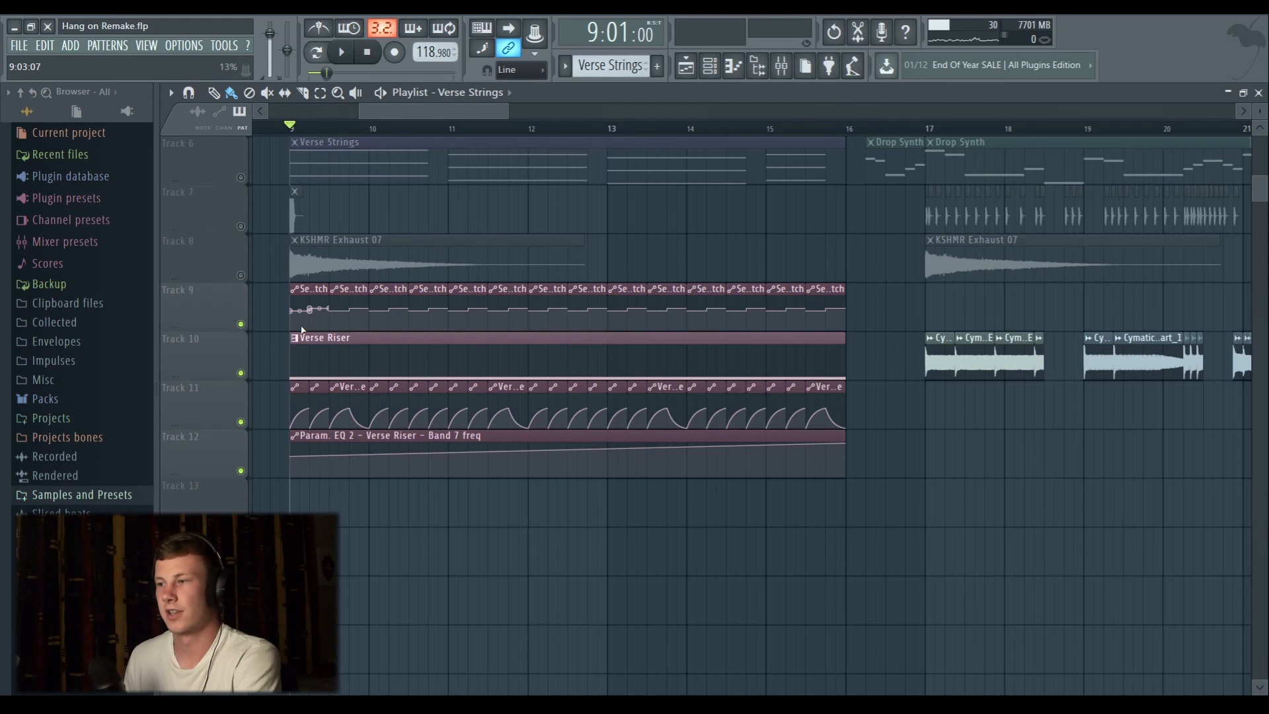
Examine the Verse Riser's C5 note and its Serum #2 noise oscillator while playing the riser.
double_click(309, 356)
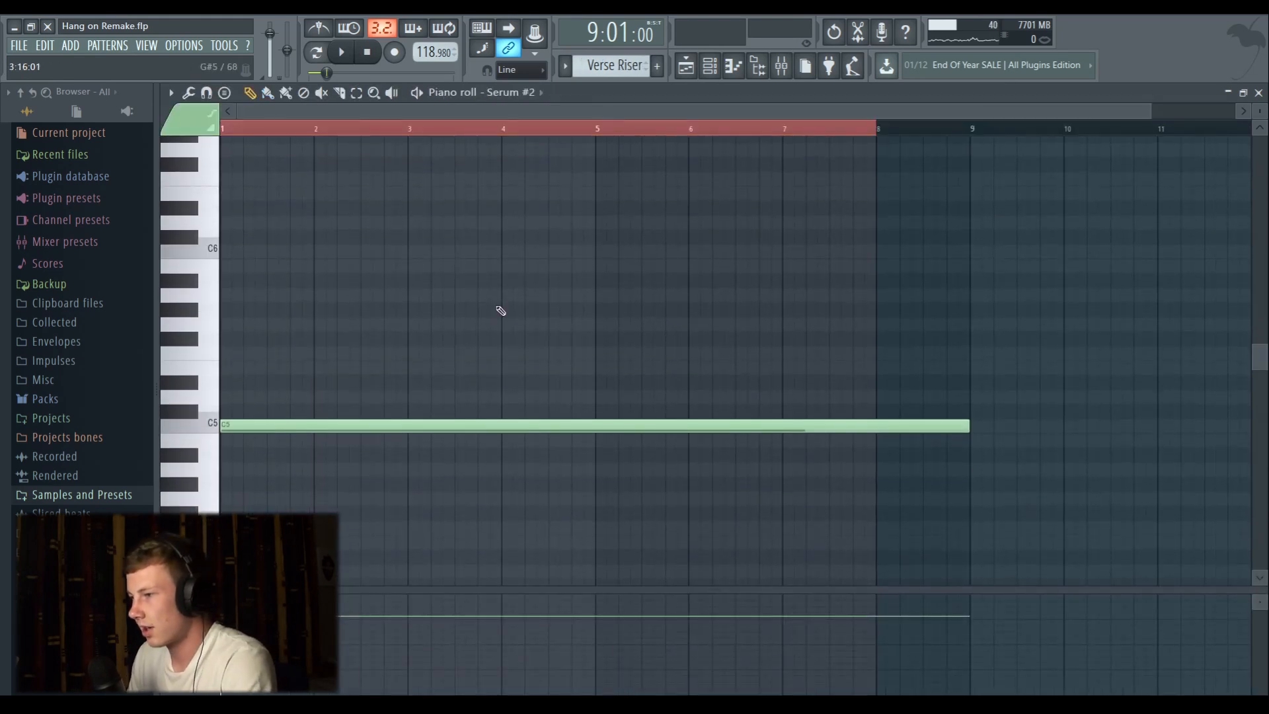
key("F6")
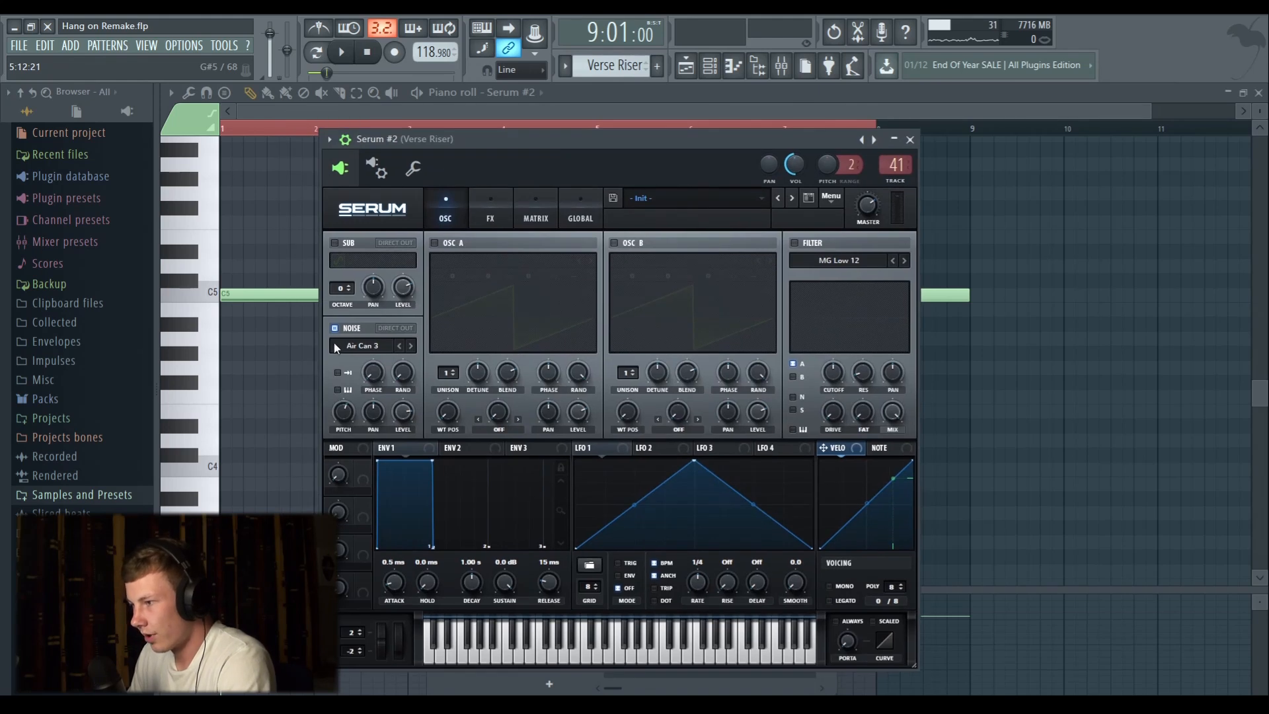
key("space")
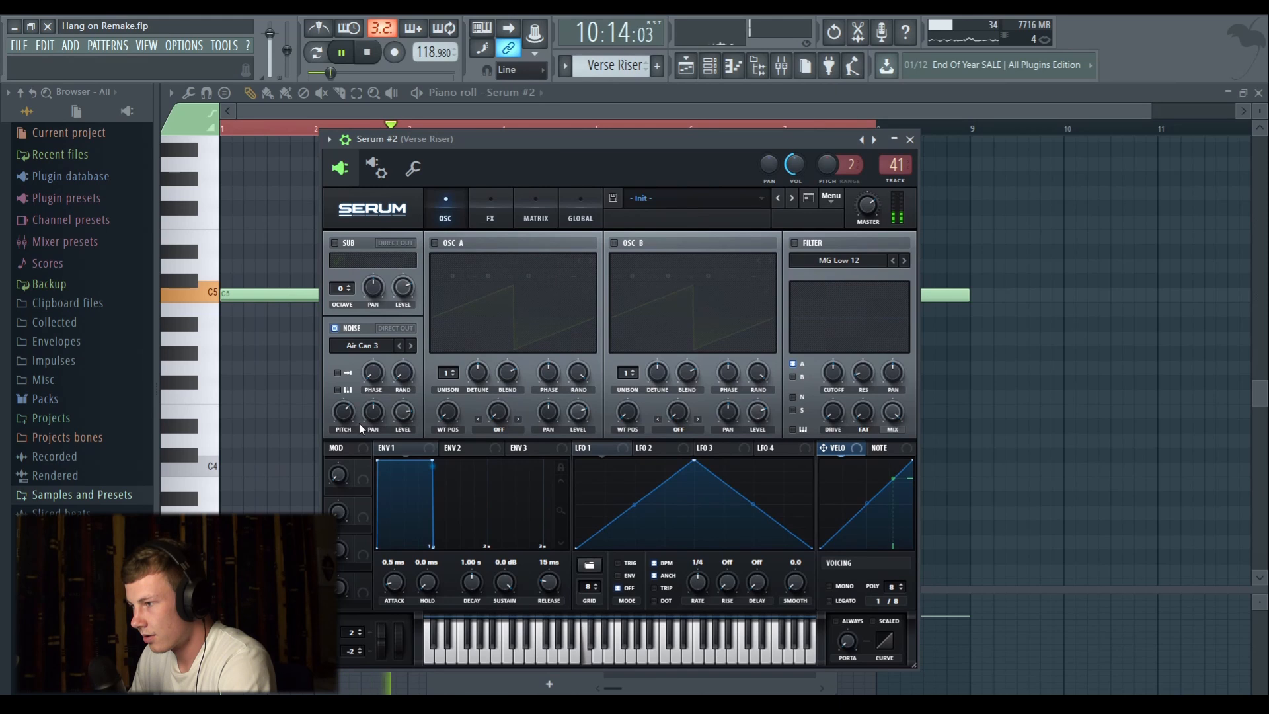
key("space")
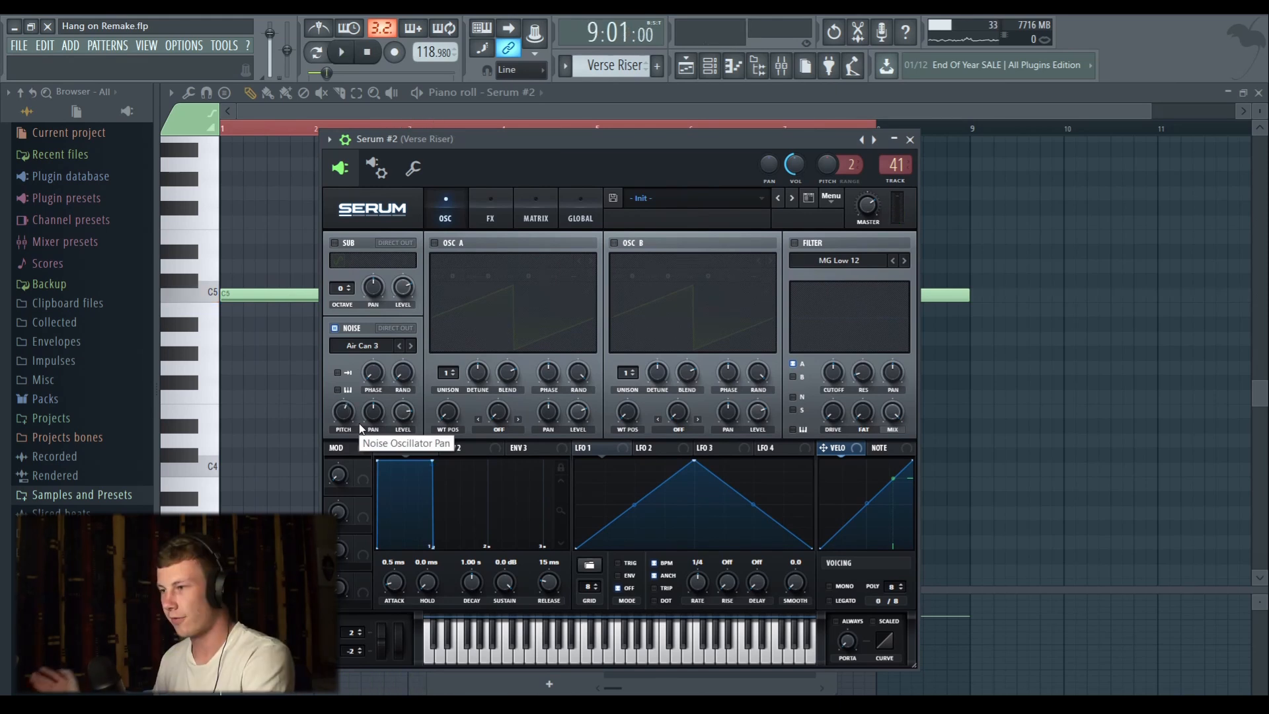
Return to the playlist and play the Verse Riser while examining its noise pitch and volume automation clips.
key("F5")
key("space")
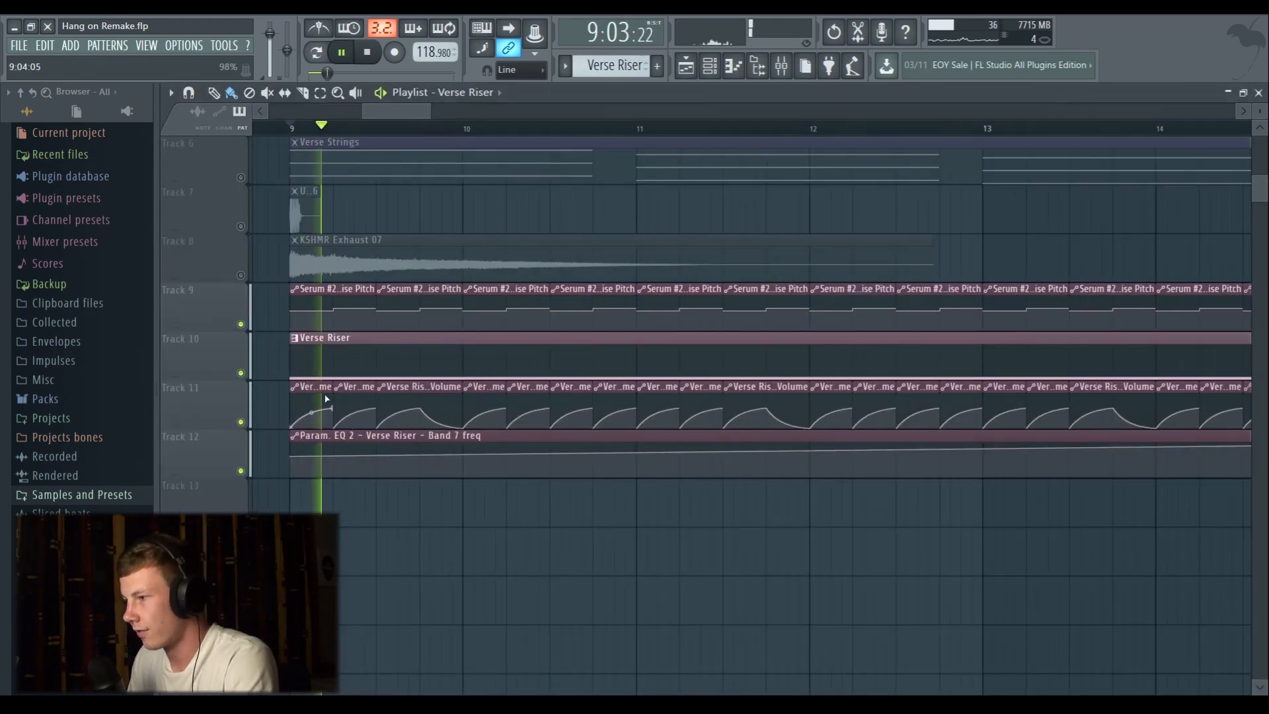
key("space")
Bring up the Fruity parametric EQ 2 on the Verse Riser mixer track and listen to its band 7 frequency automation.
left_click(712, 66)
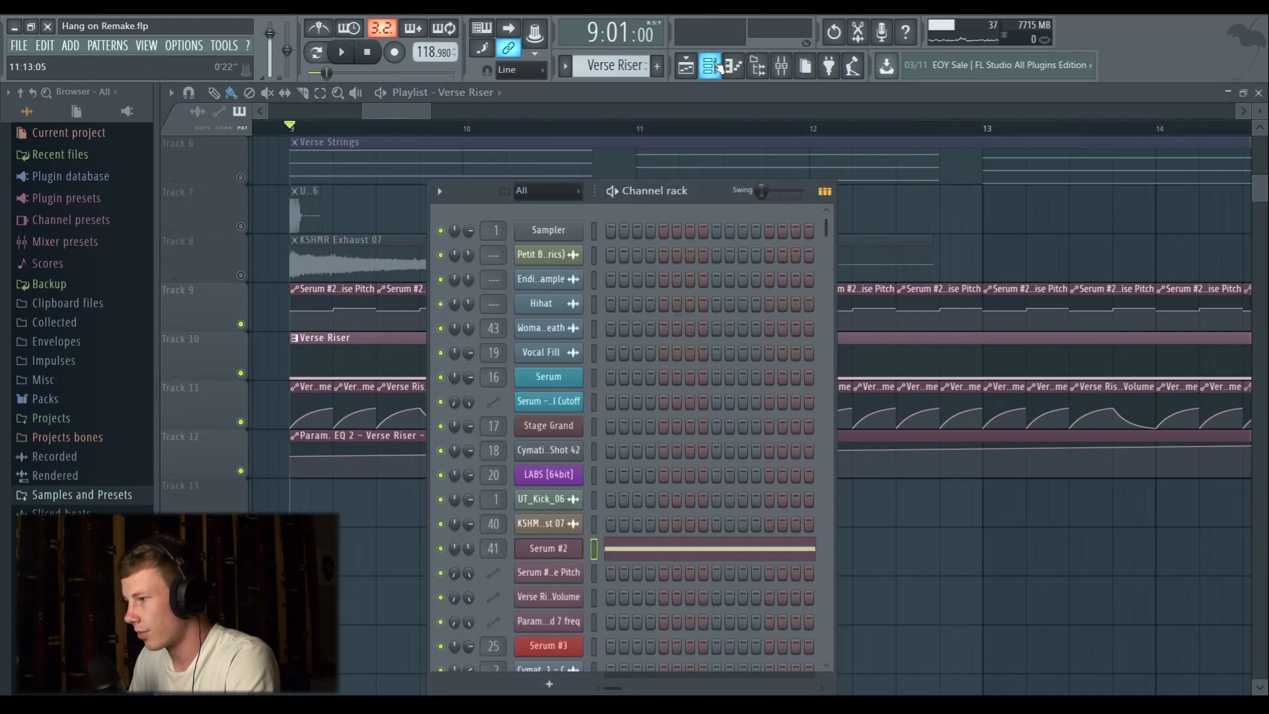
left_click_drag(534, 255, 601, 251)
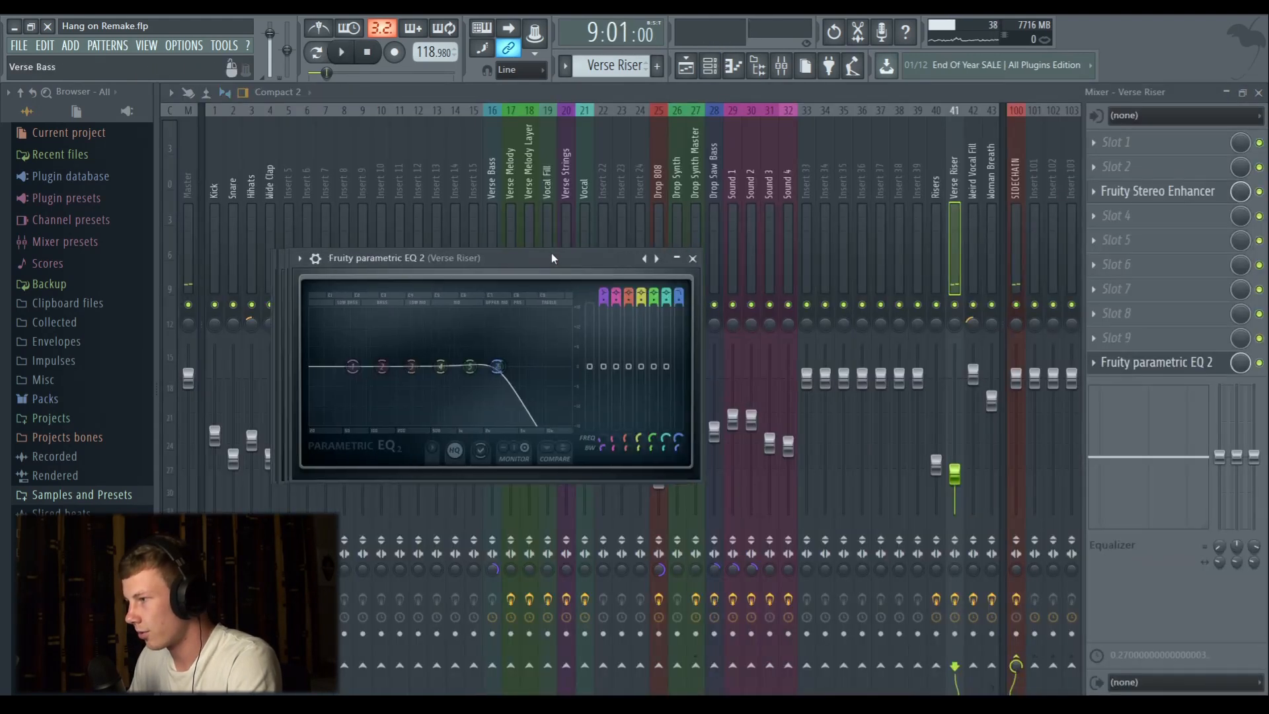
key("space")
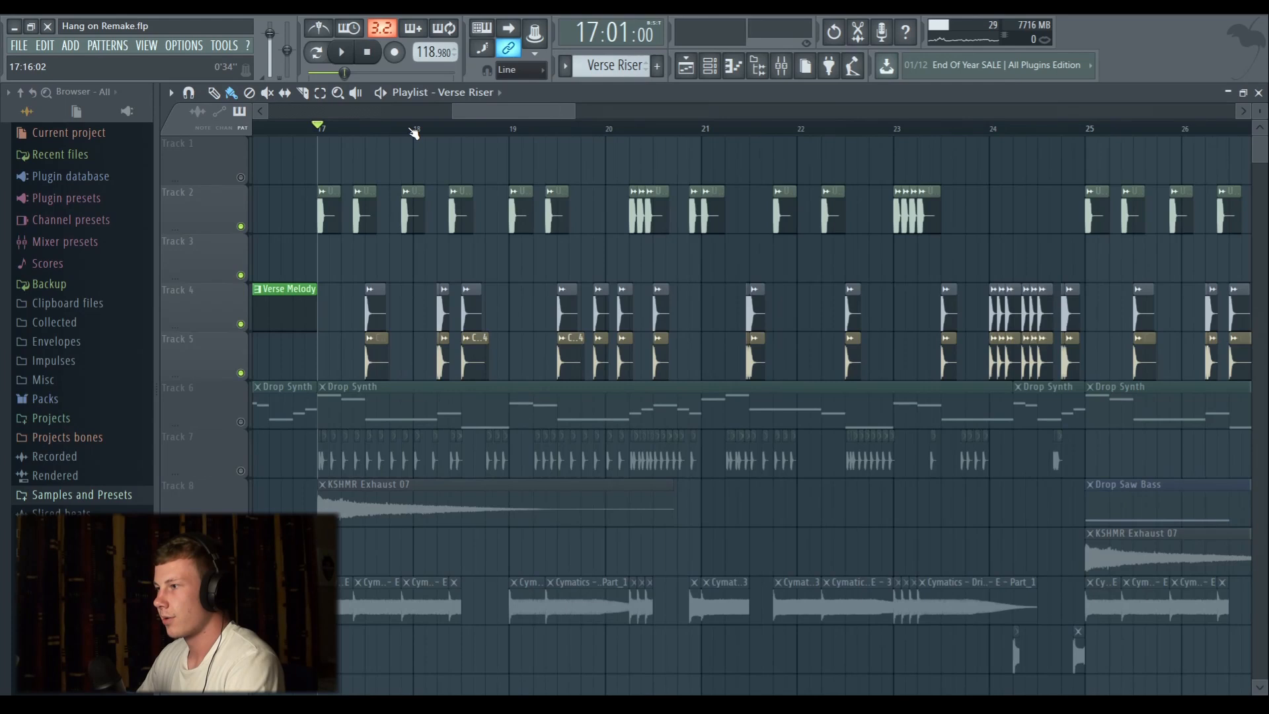
Show the soloed drop drums on tracks 2 to 5 and play them from bar 17.
scroll(413, 131, "up", 1)
left_click_drag(469, 107, 536, 110)
left_click(477, 98)
left_click(689, 103)
scroll(517, 130, "down", 1)
scroll(517, 132, "up", 1)
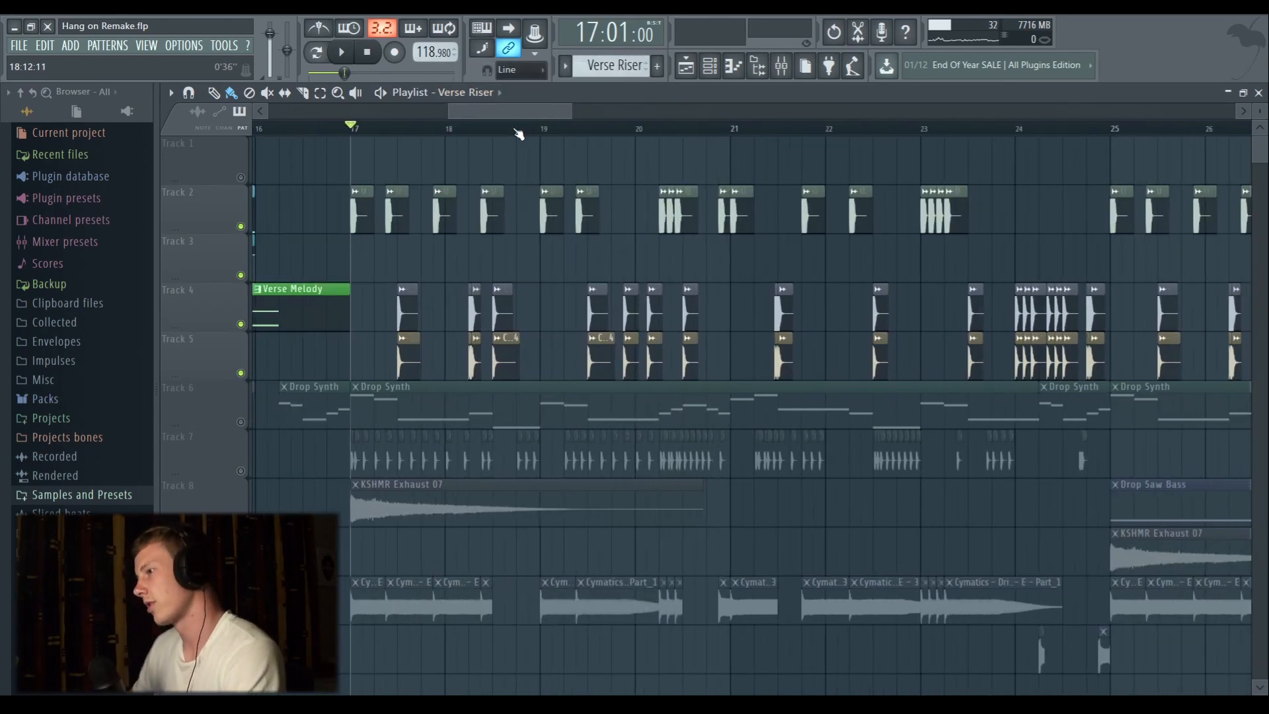
scroll(518, 134, "up", 1)
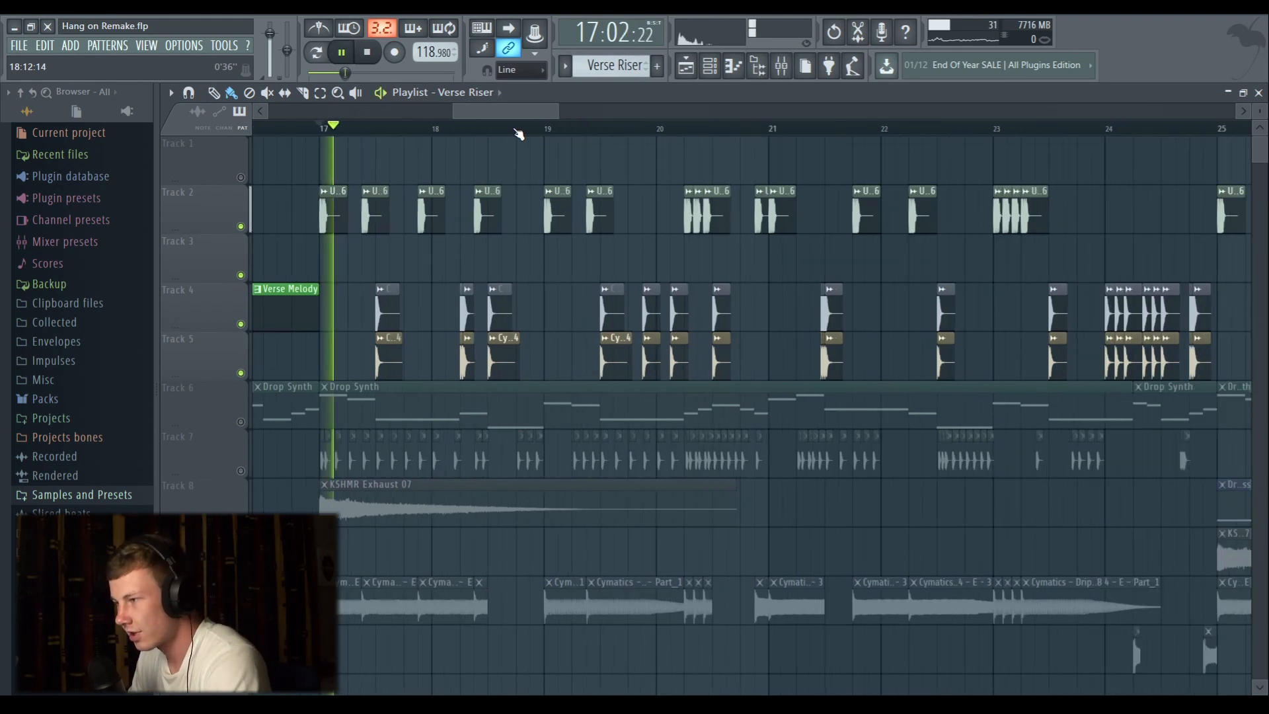
scroll(518, 133, "down", 1)
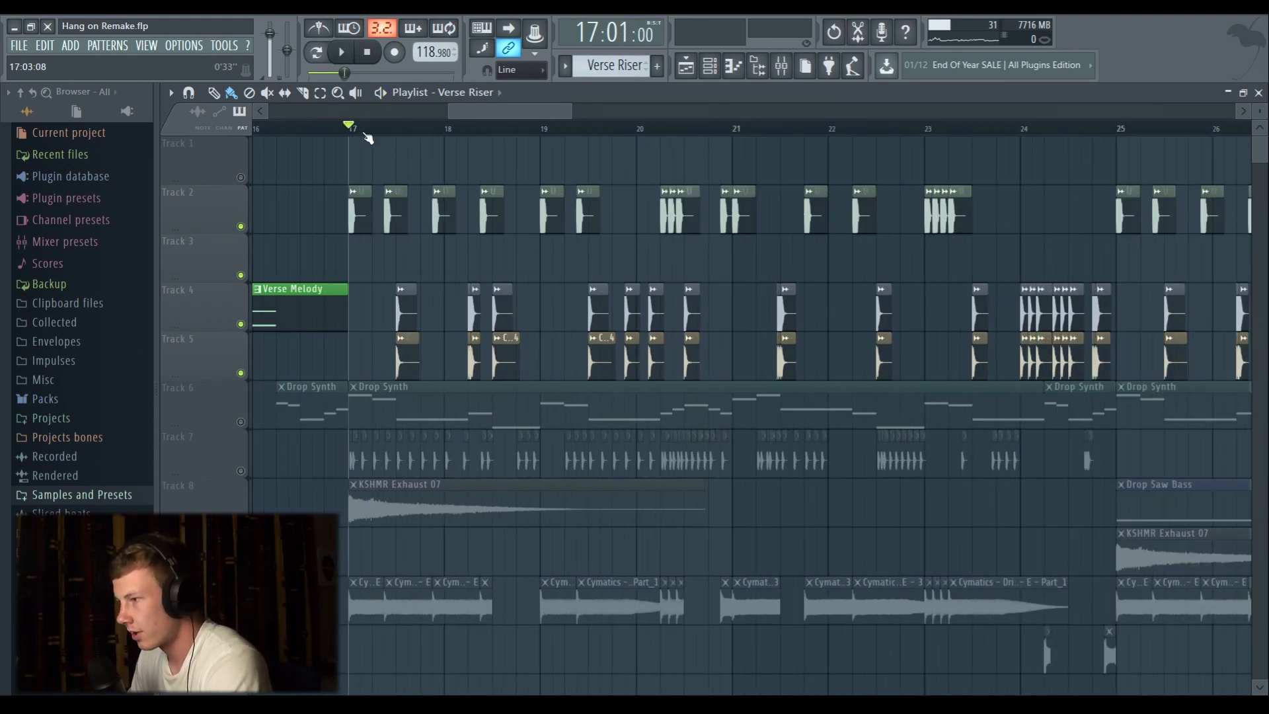
Play the drop drums from bar 17 and examine the UT_Kick_06, snare and clap clips on tracks 2, 4 and 5.
scroll(399, 135, "up", 1)
key("space")
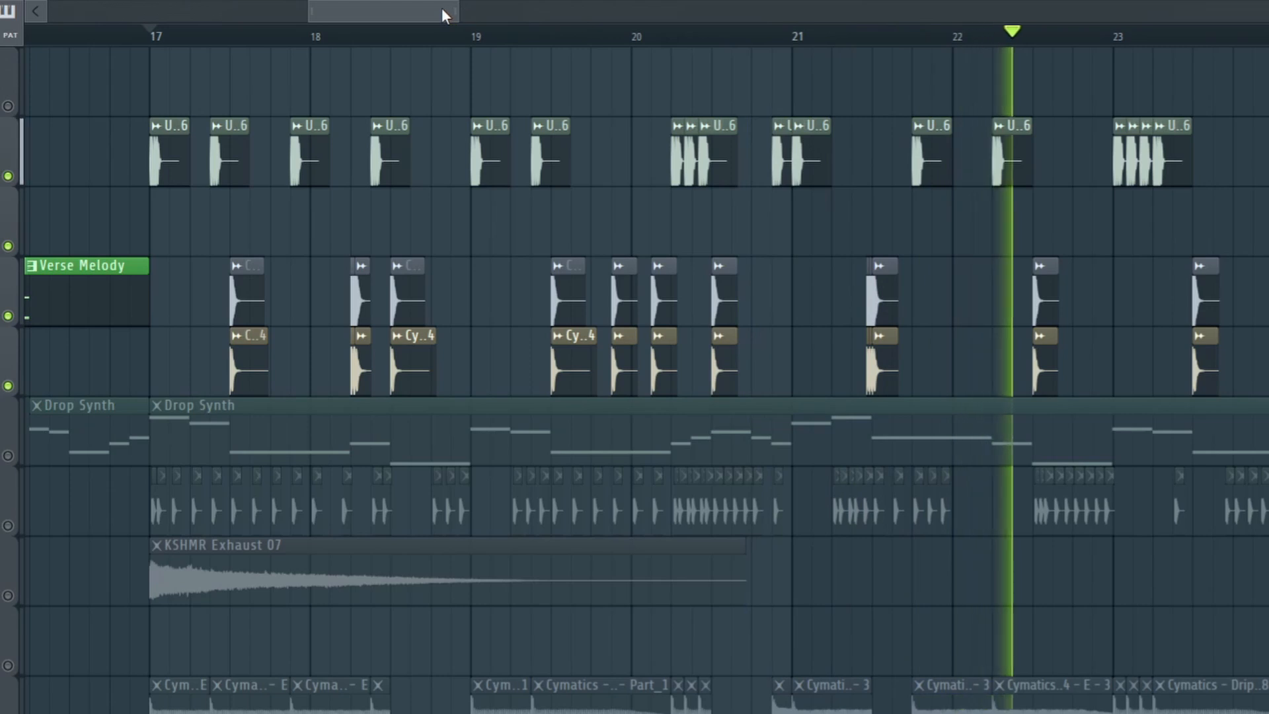
left_click_drag(443, 10, 489, 11)
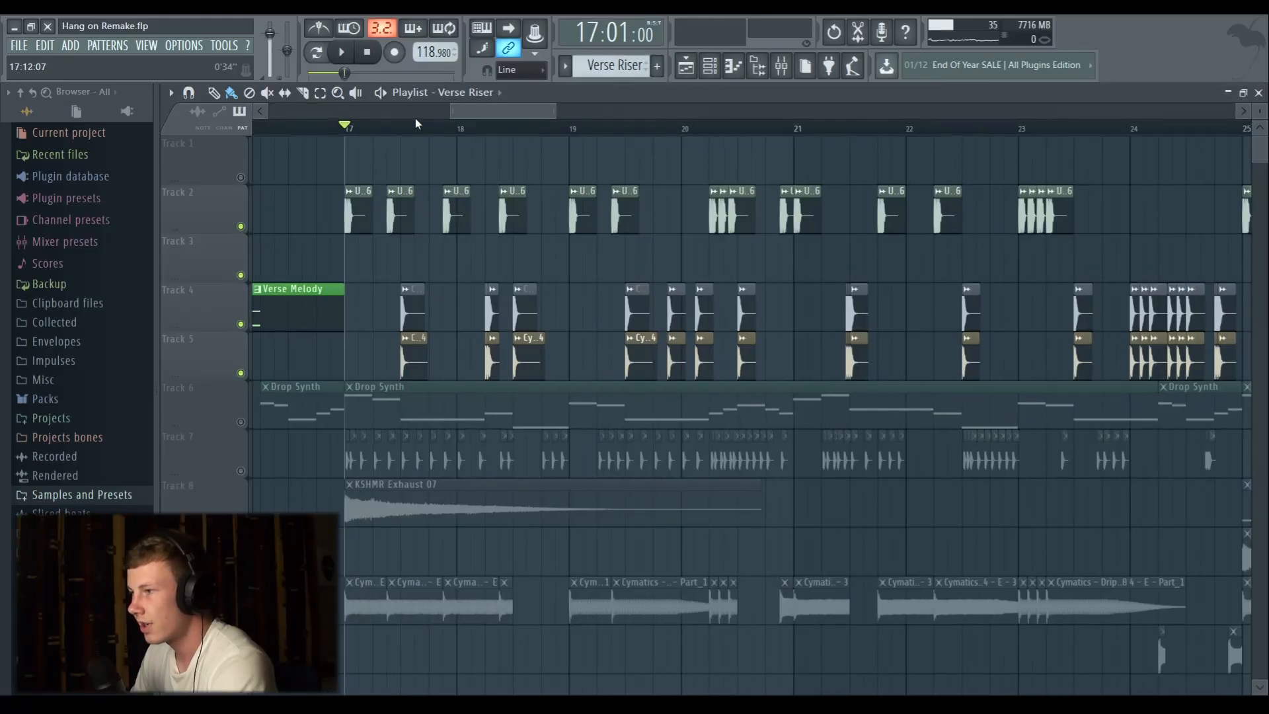
left_click_drag(415, 118, 489, 108)
scroll(444, 131, "up", 6)
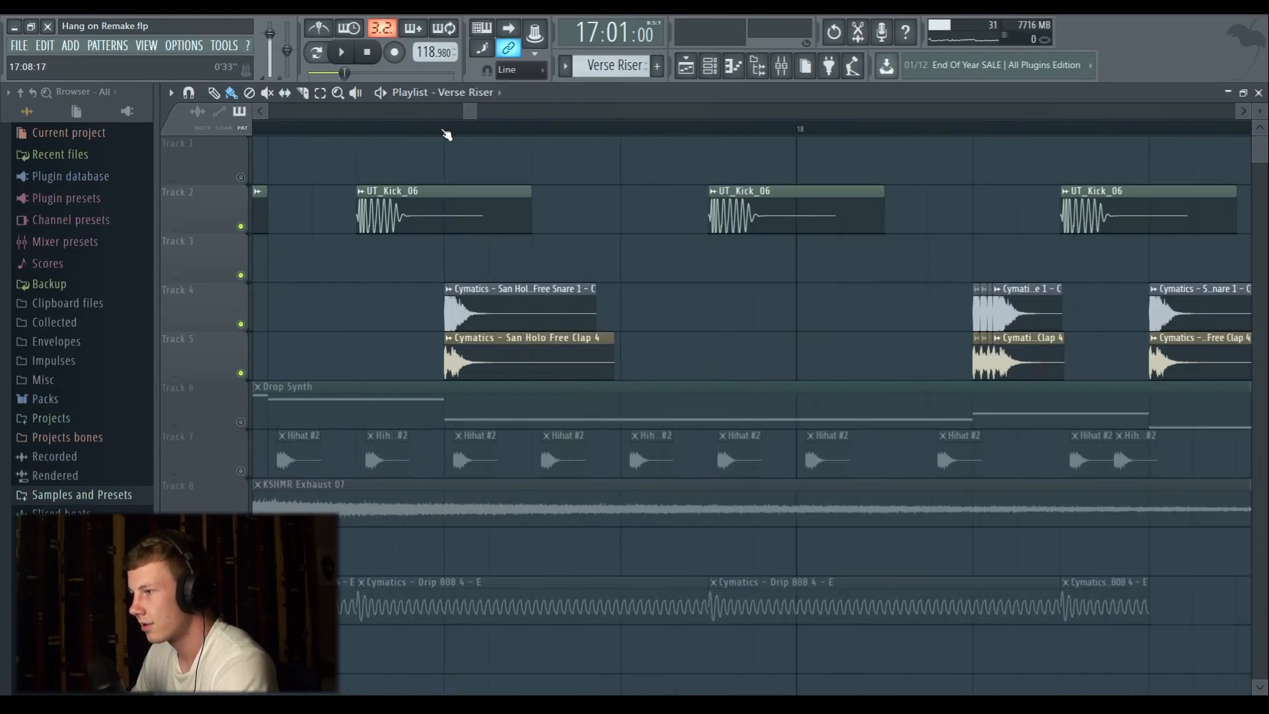
scroll(446, 136, "down", 2)
scroll(799, 135, "up", 3)
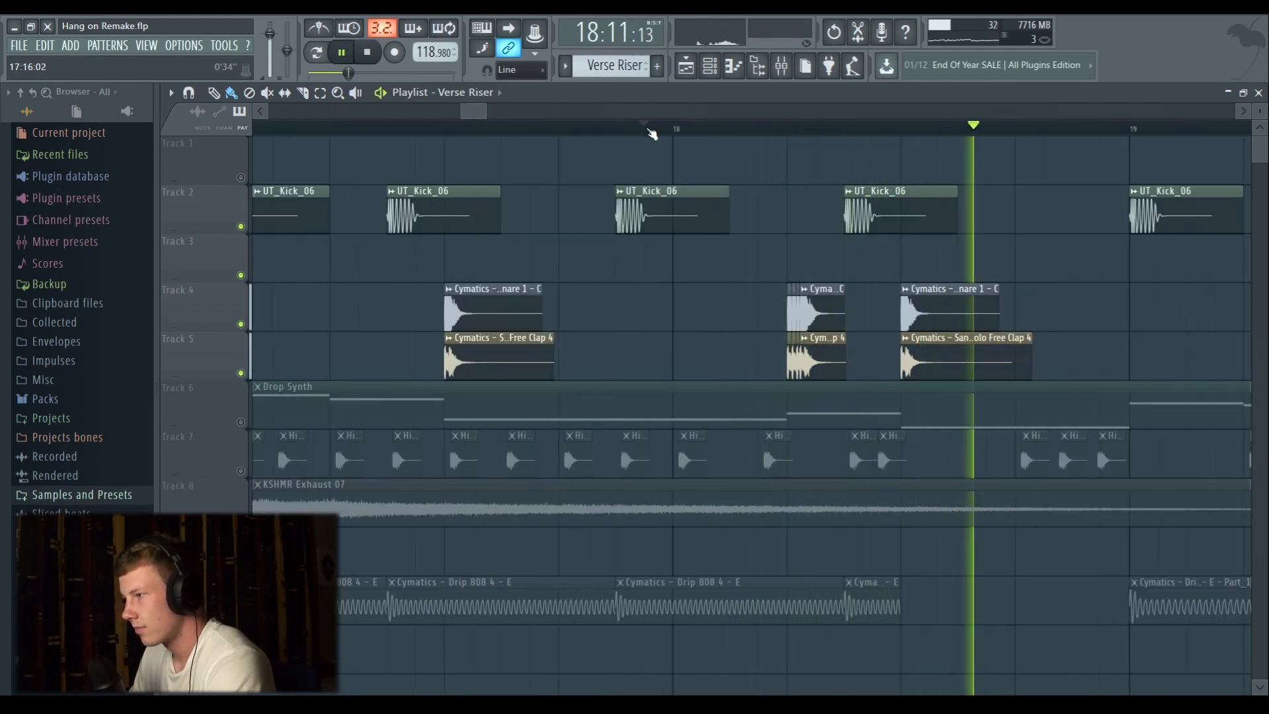
key("space")
Listen to the drop drums from bar 17 with the Hihat #2 clips on track 7 included.
scroll(652, 133, "down", 5)
left_click_drag(509, 111, 543, 110)
left_click(417, 135)
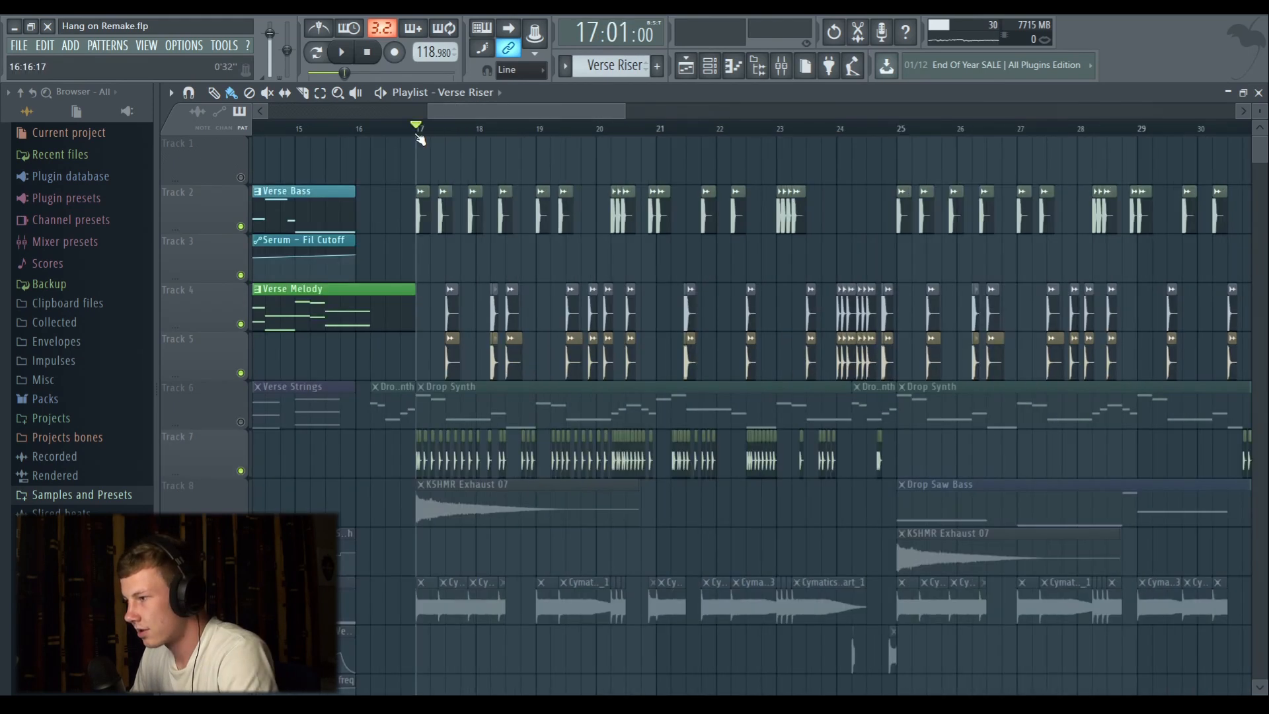
scroll(417, 135, "up", 3)
key("space")
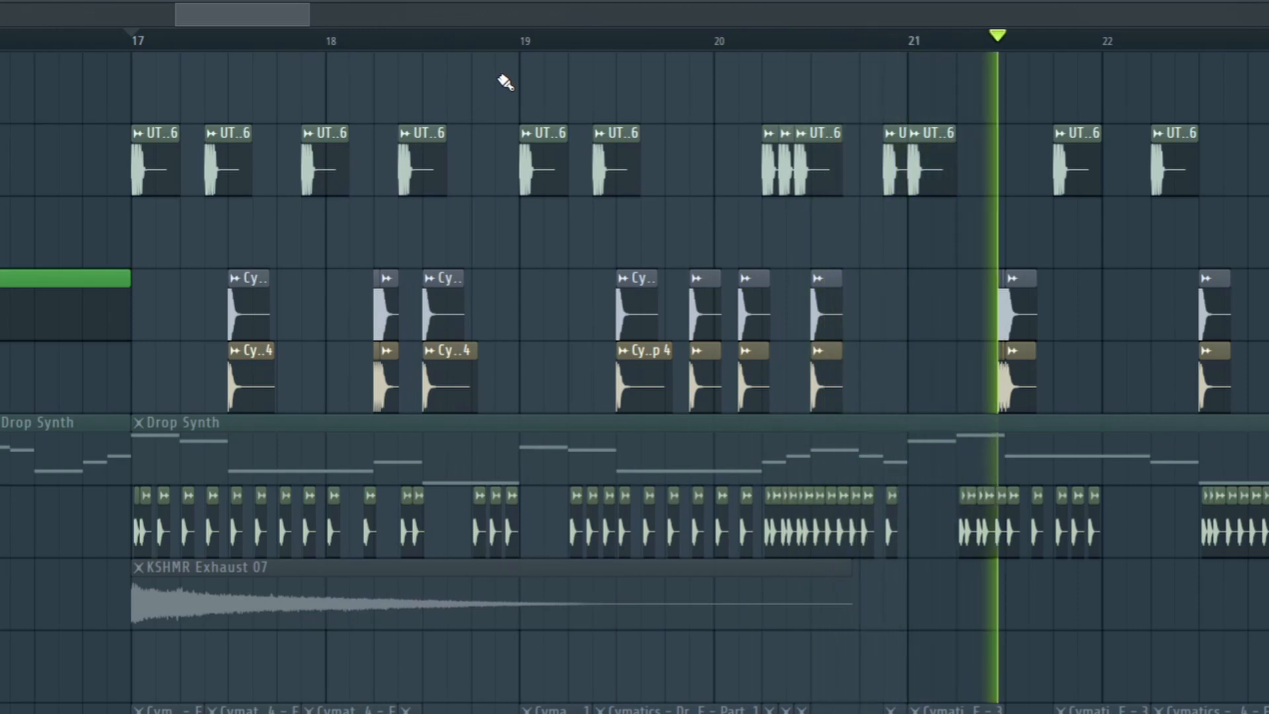
Unmute track 8 and play the KSHMR Exhaust 07 crash with the drums from bar 17.
scroll(468, 46, "down", 3)
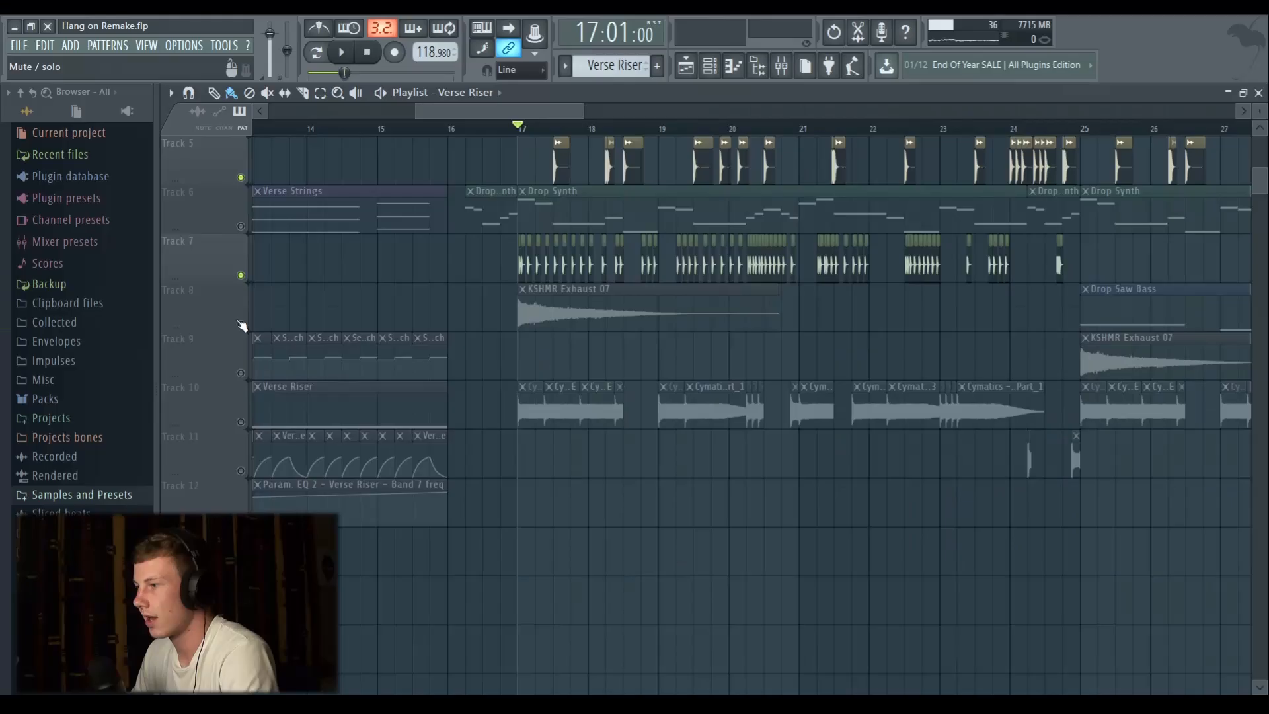
left_click(240, 325)
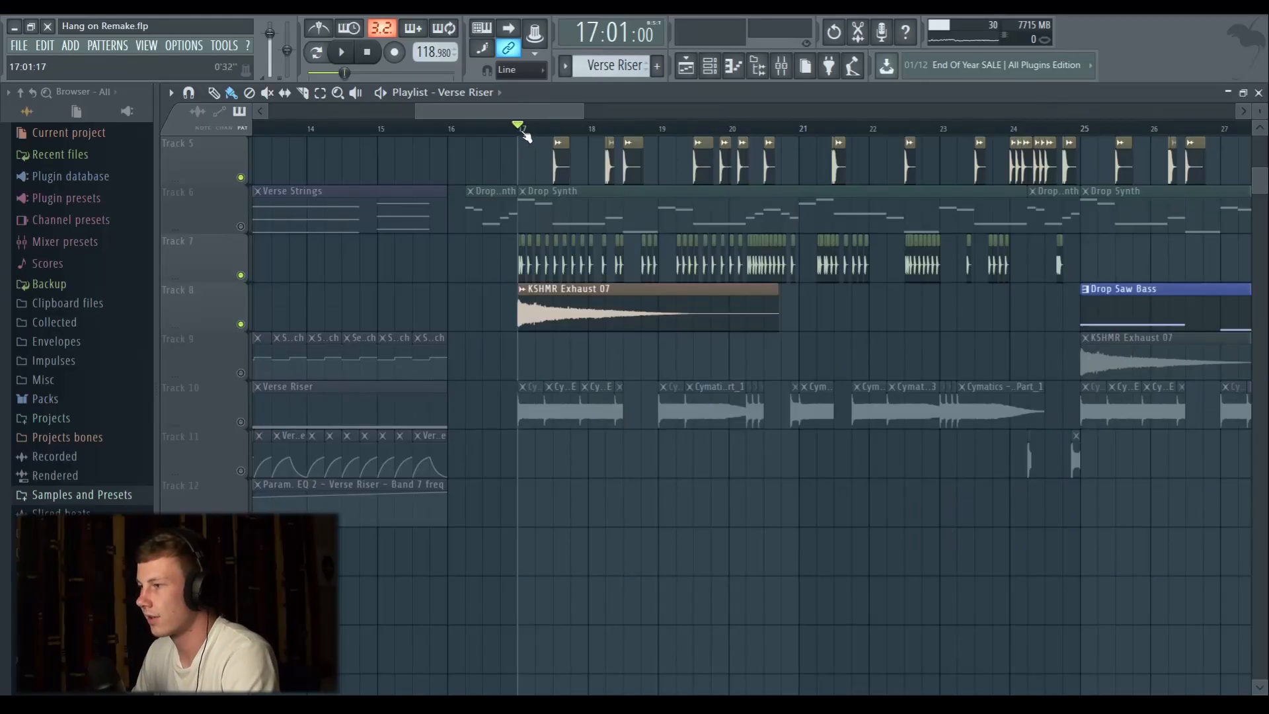
key("space")
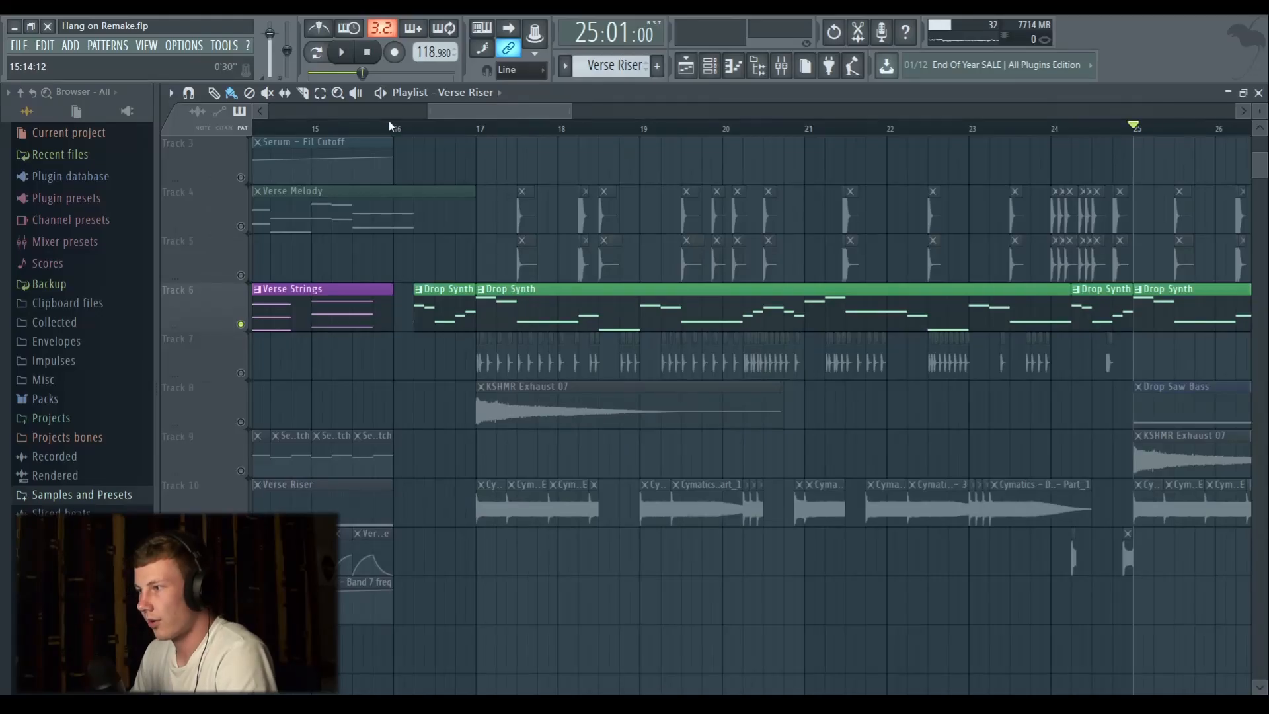
Play the soloed Drop Synth pattern on track 6 from bar 16.
left_click(390, 126)
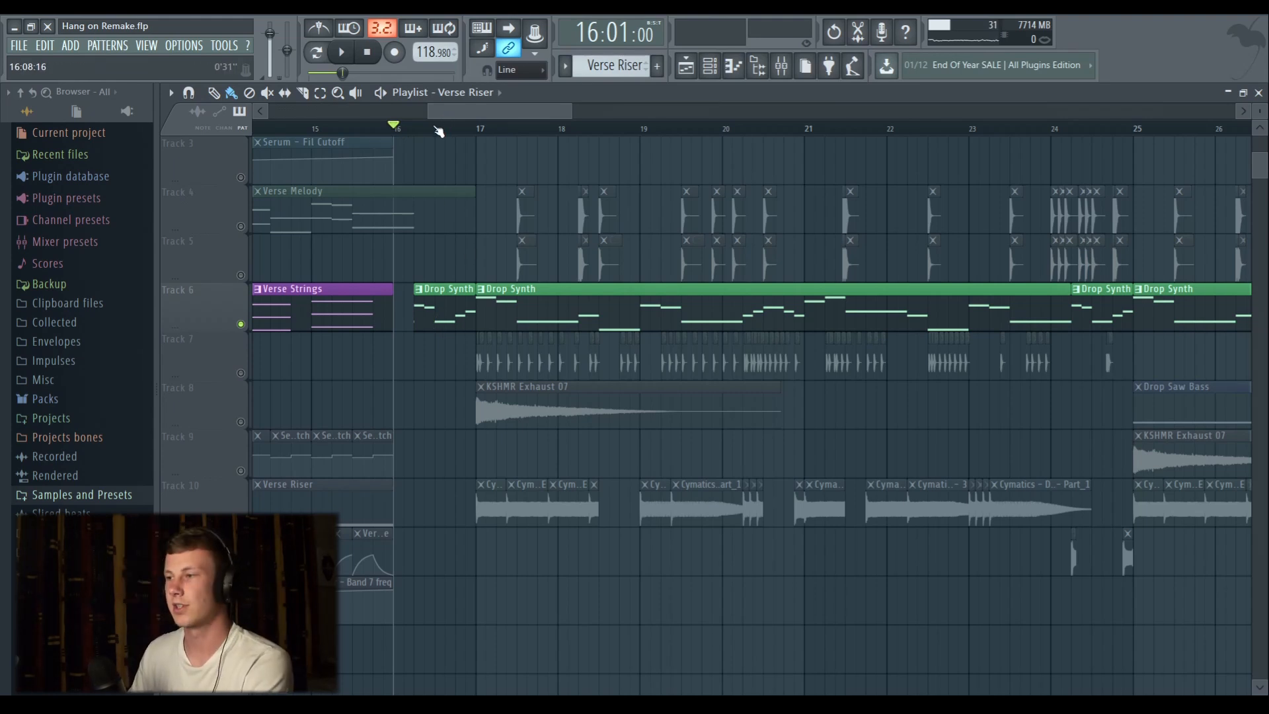
key("space")
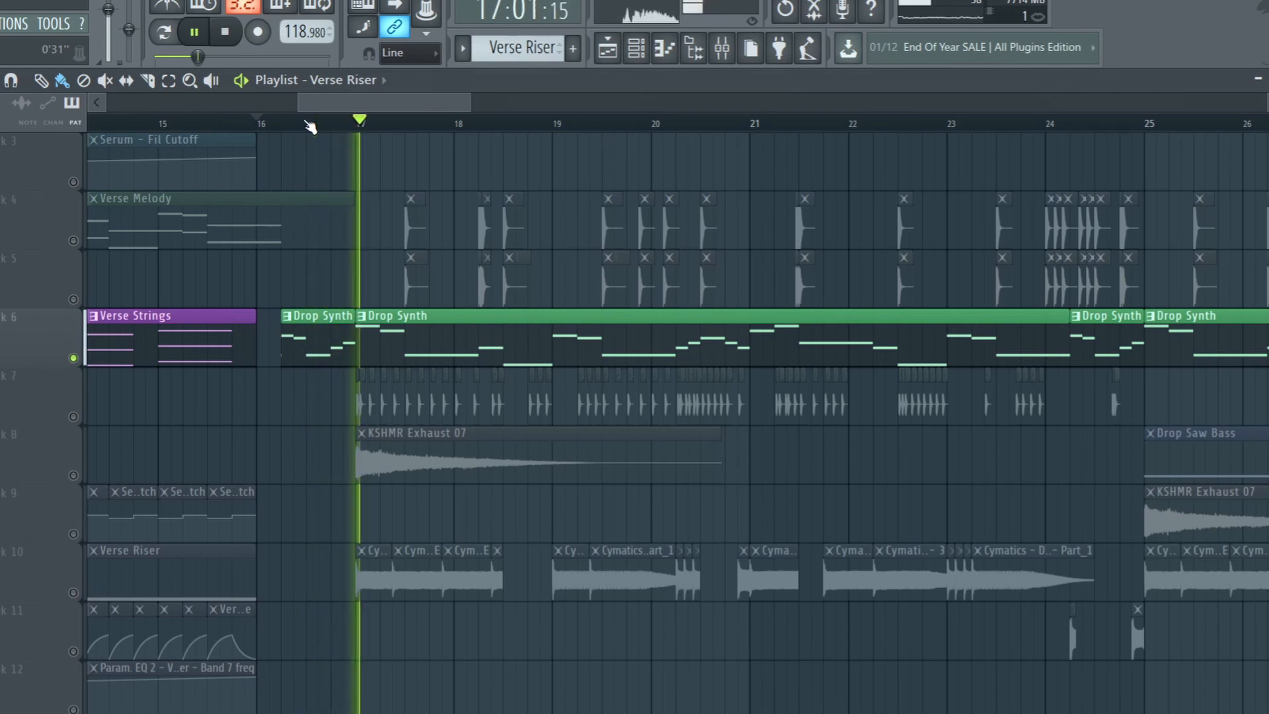
scroll(315, 121, "down", 1)
left_click_drag(333, 102, 359, 100)
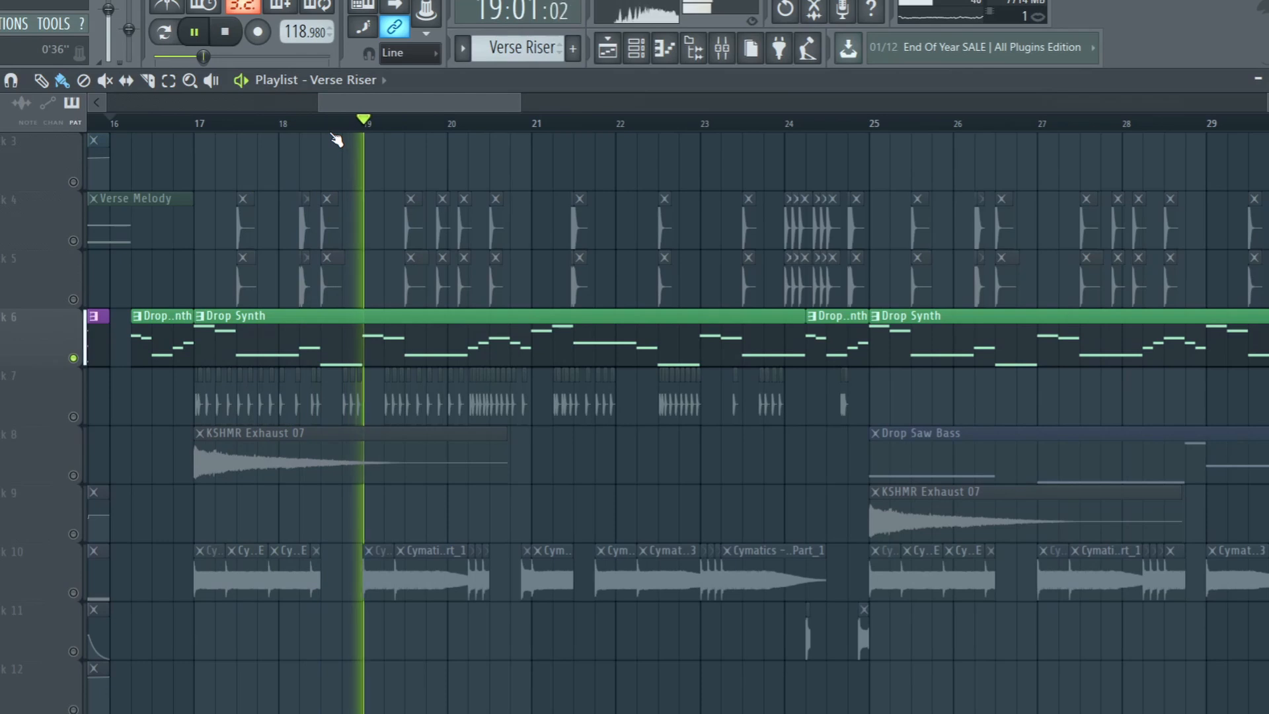
key("space")
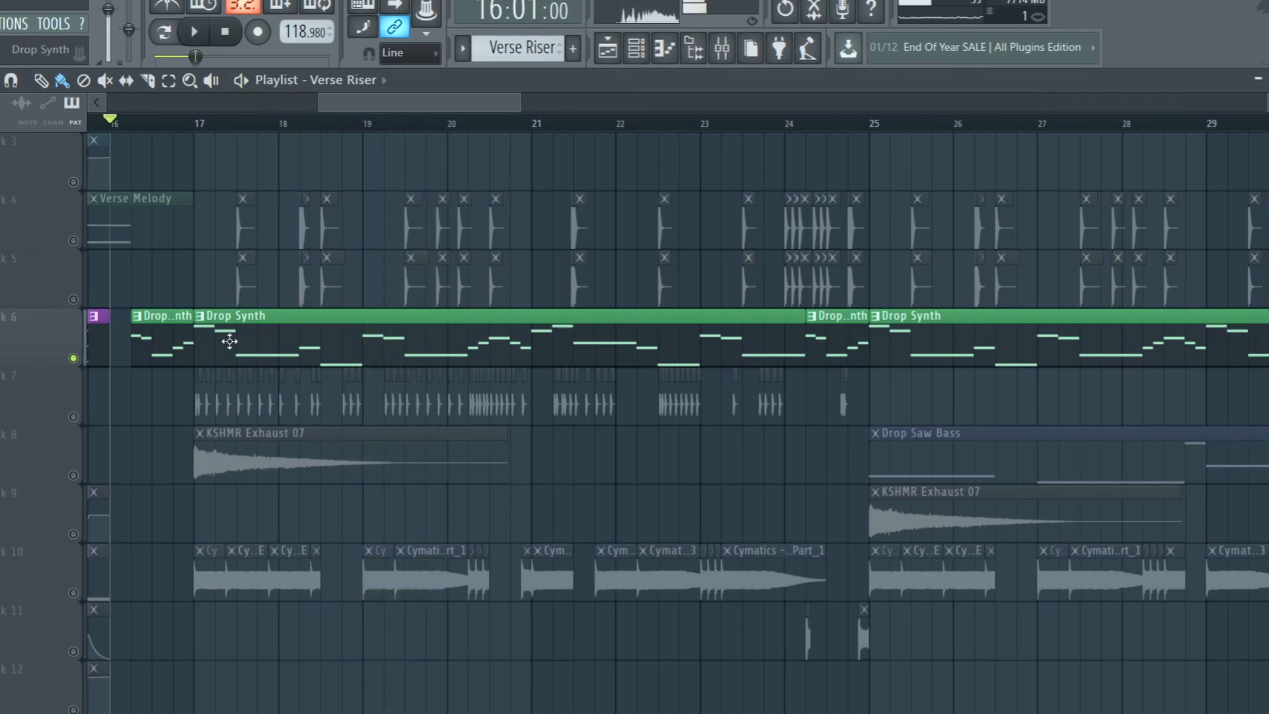
Bring up the Drop Synth pattern's Serum #4 notes in the piano roll and play the melody.
double_click(229, 341)
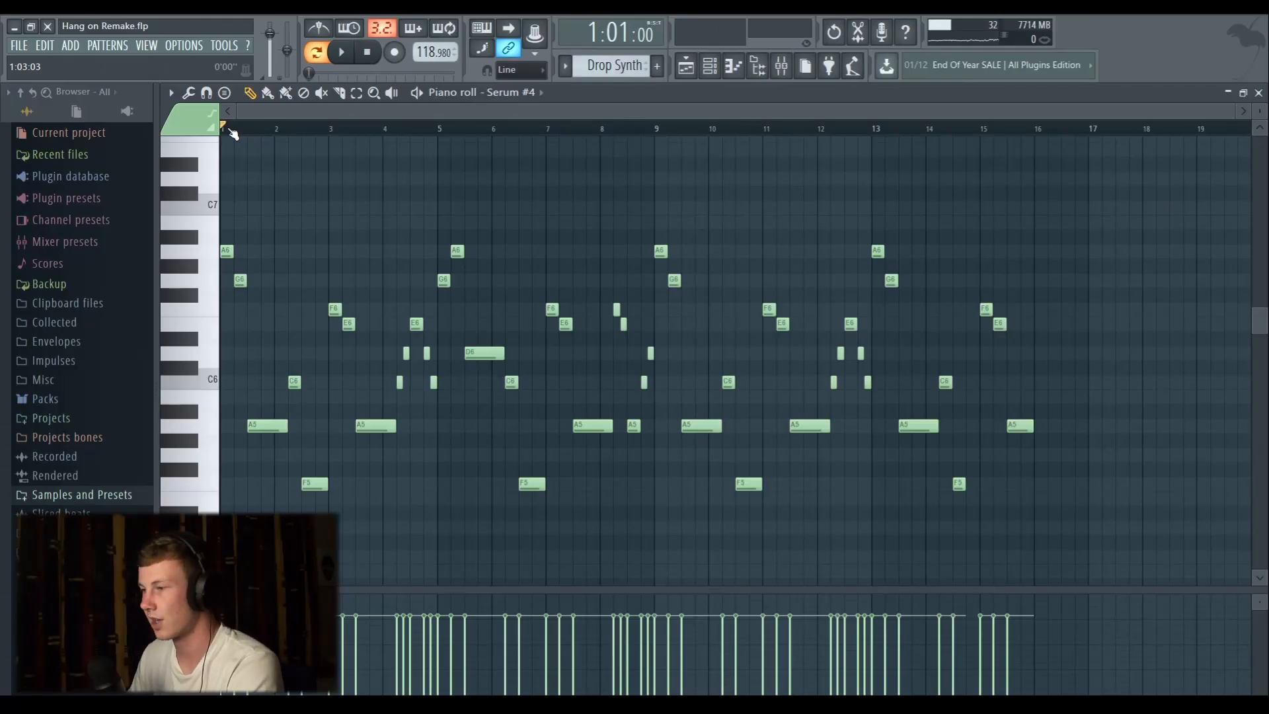
key("space")
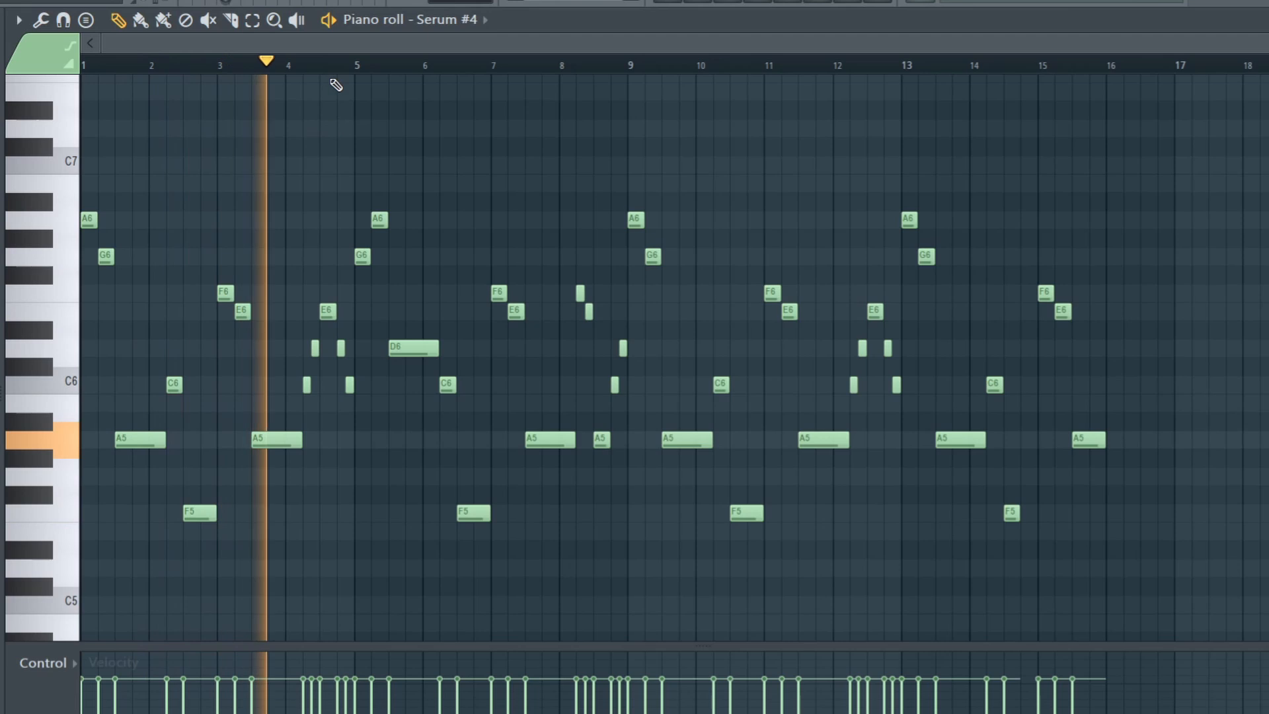
scroll(336, 84, "up", 2, "ctrl")
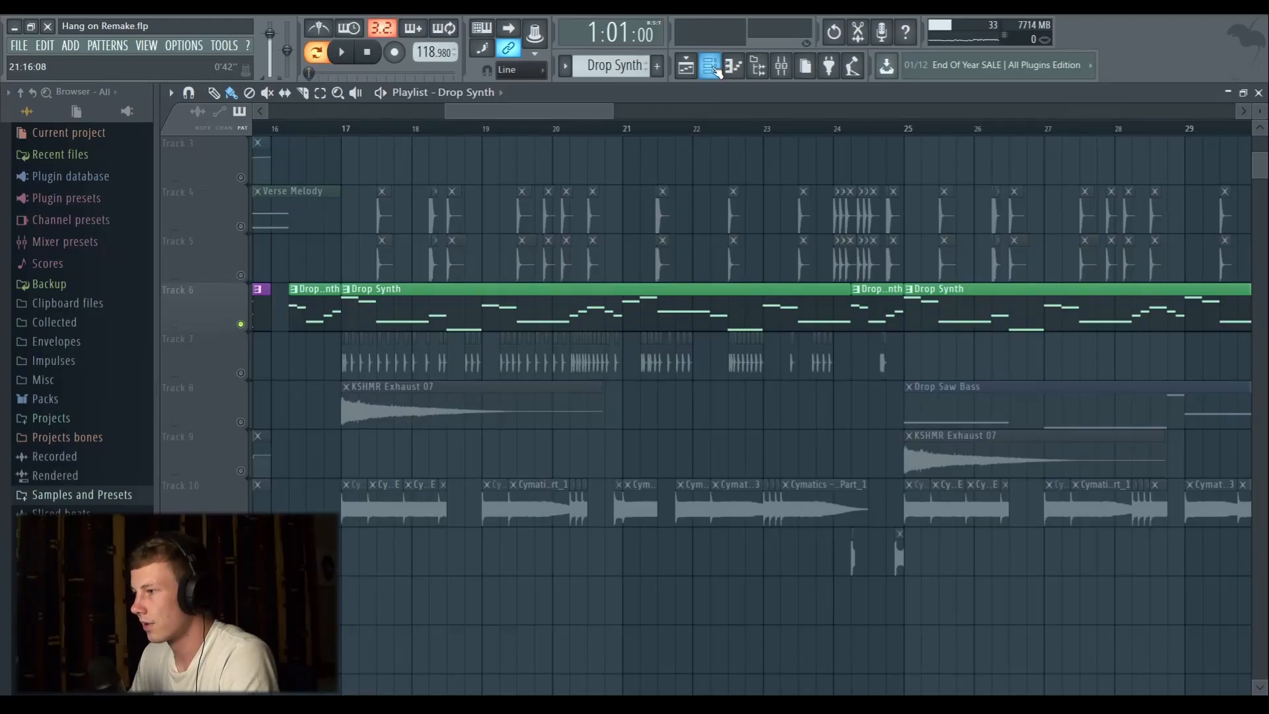
Bring up Serum #4 from the channel rack and examine the LD- Hang on Lead preset's oscillators, envelopes and effects.
left_click(709, 65)
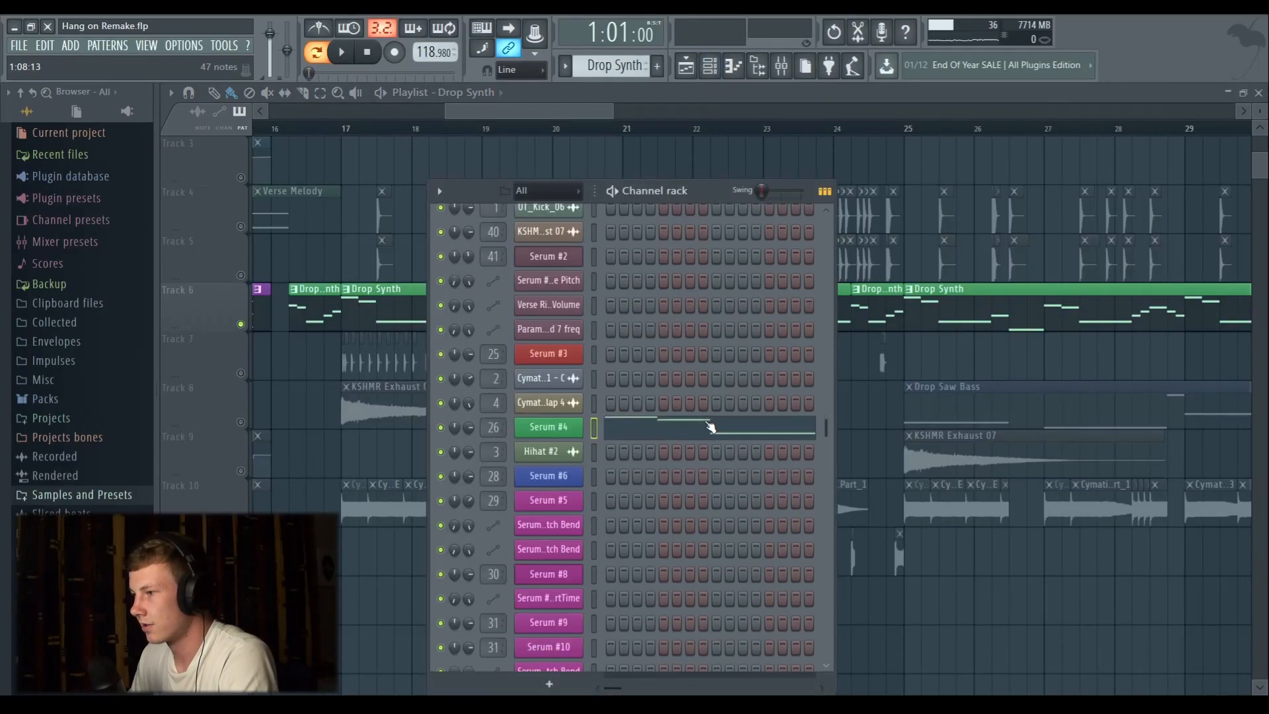
left_click(365, 303)
left_click(709, 65)
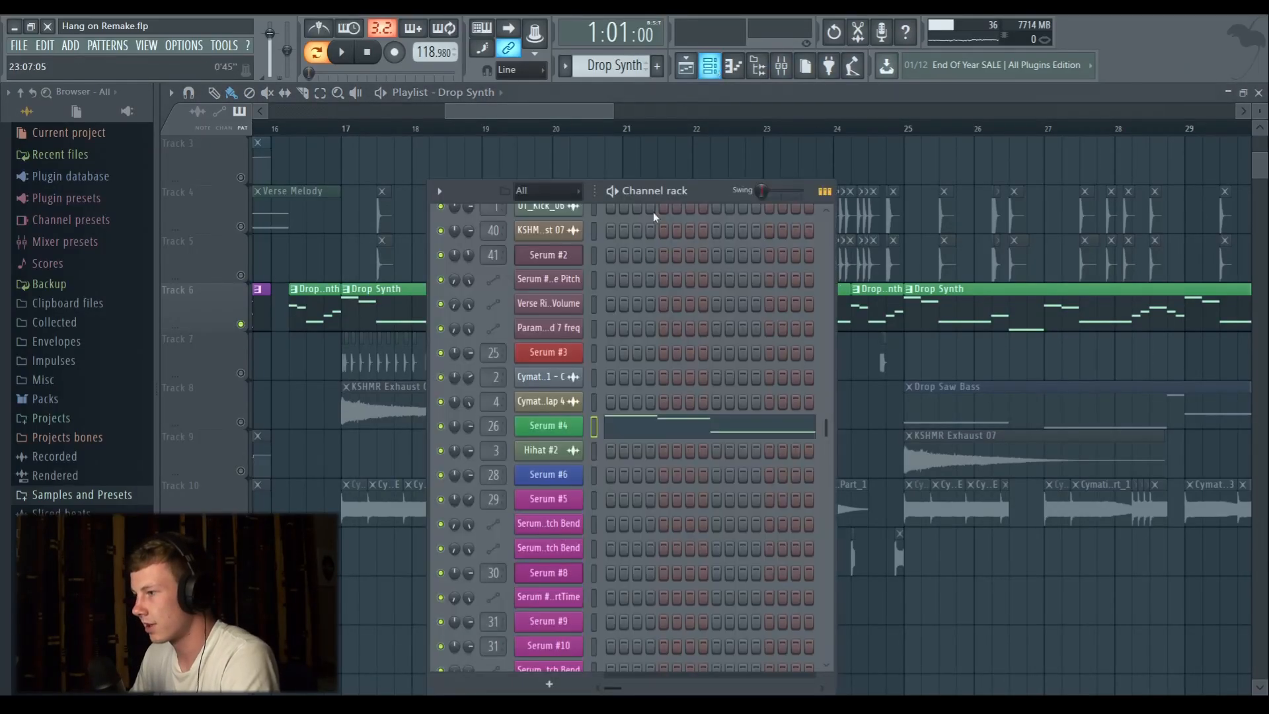
left_click(548, 426)
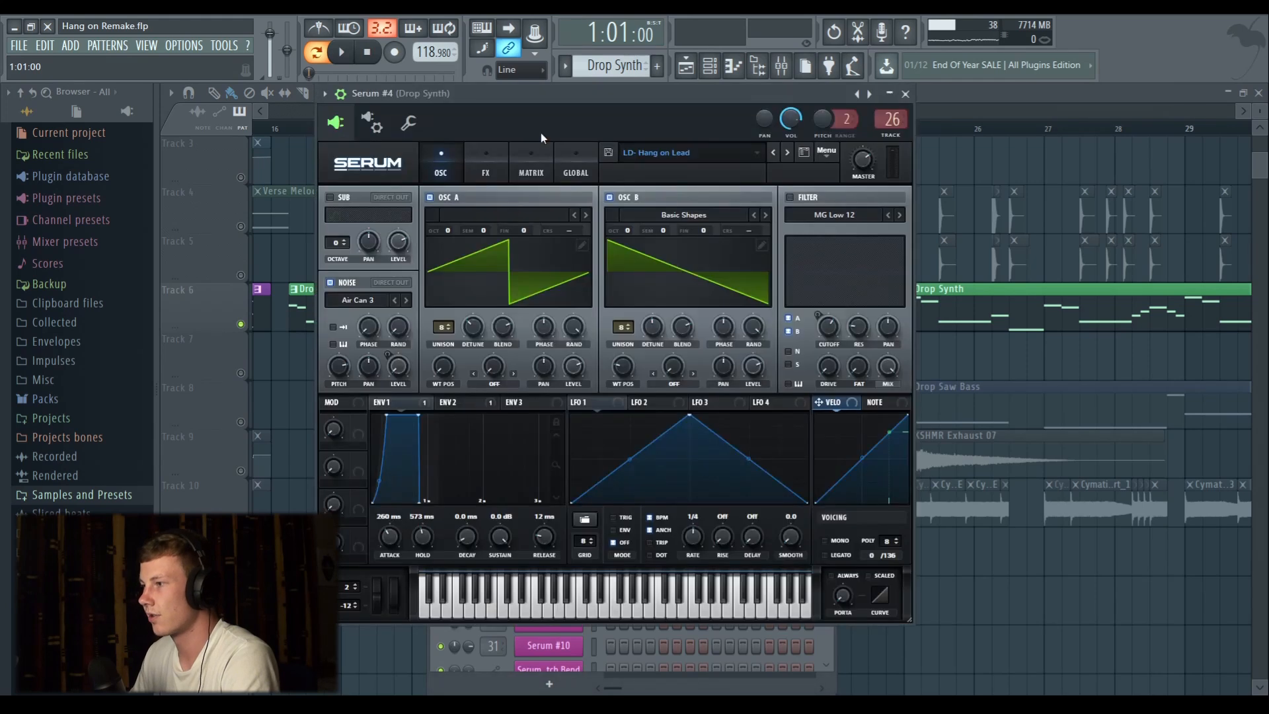
left_click_drag(537, 92, 522, 122)
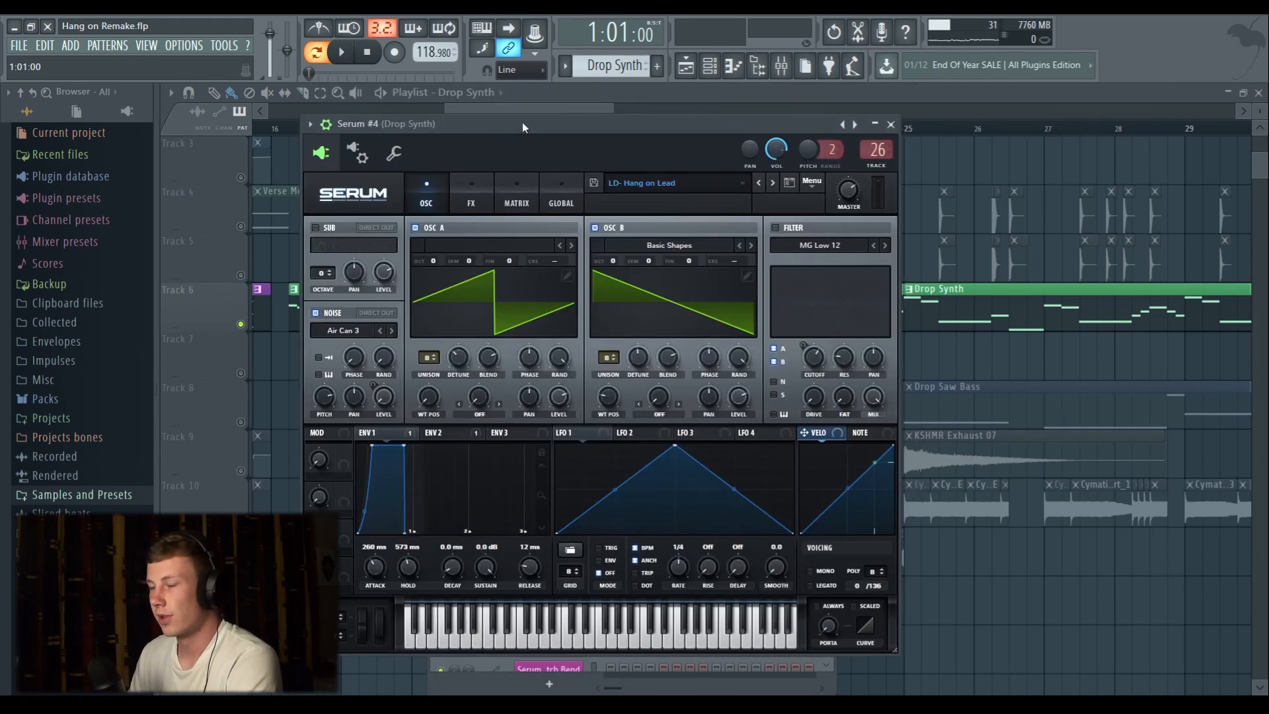
left_click_drag(522, 127, 591, 140)
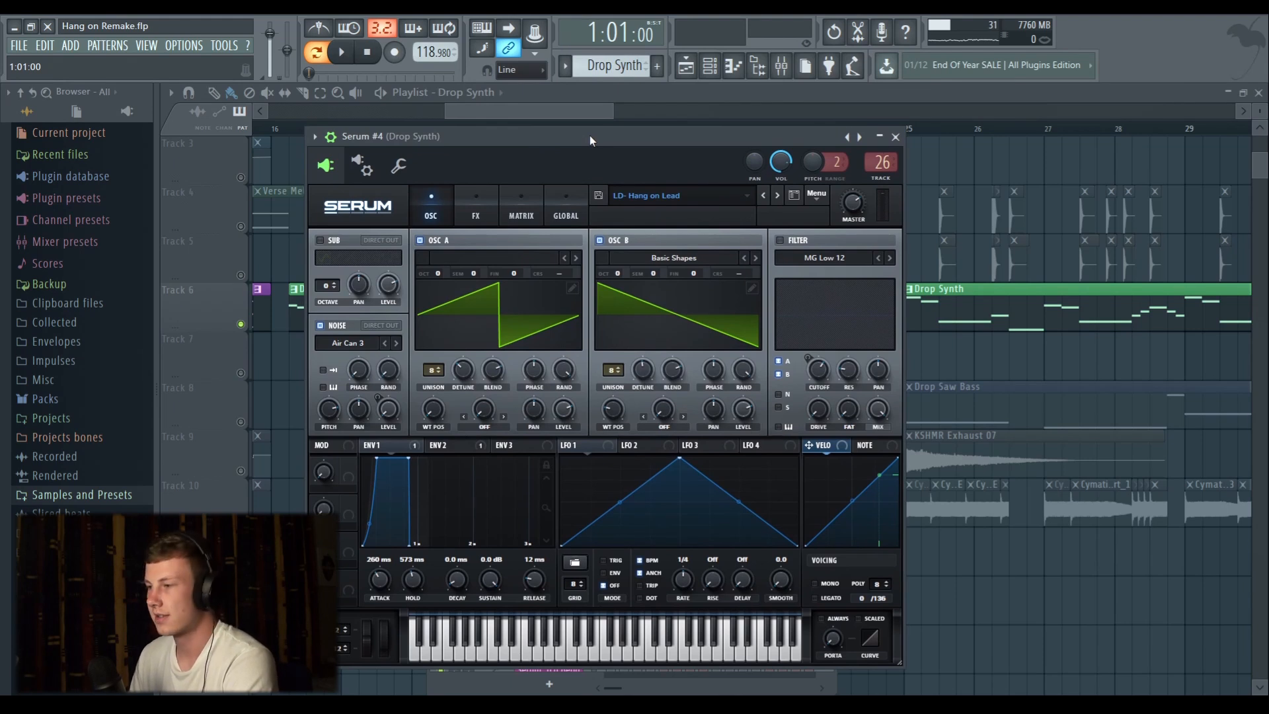
double_click(590, 136)
double_click(441, 136)
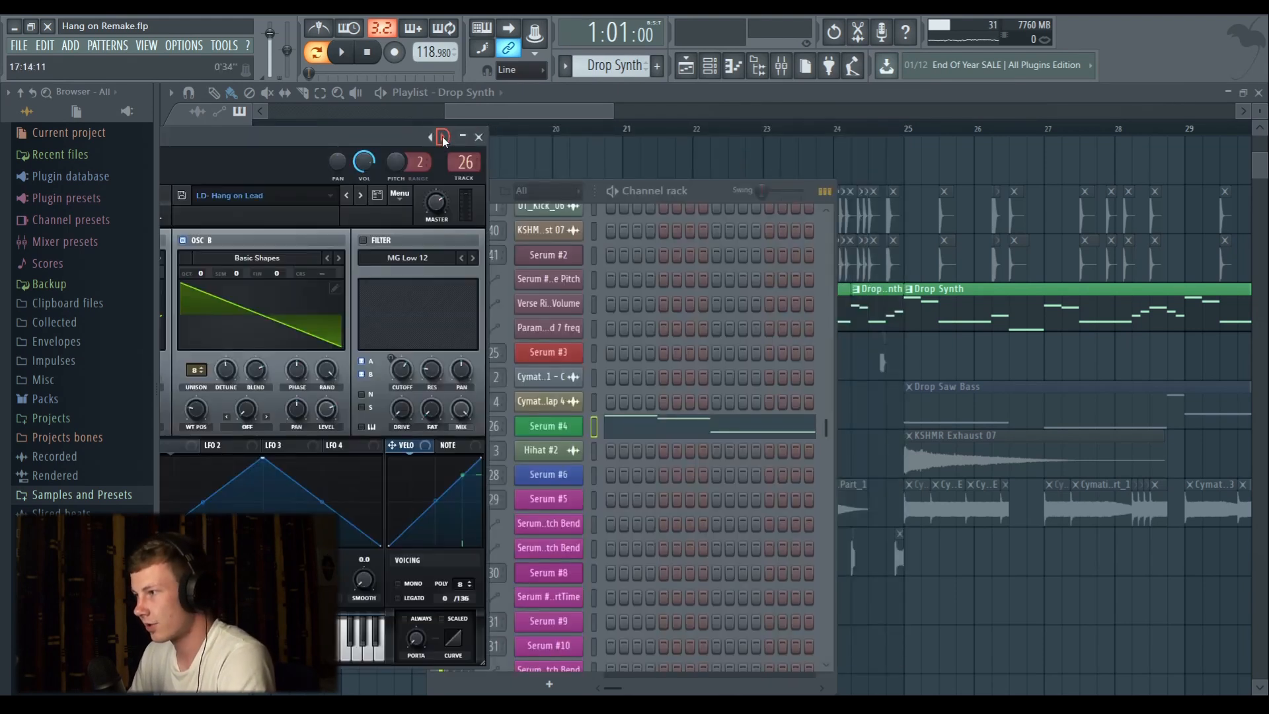
left_click_drag(377, 144, 707, 136)
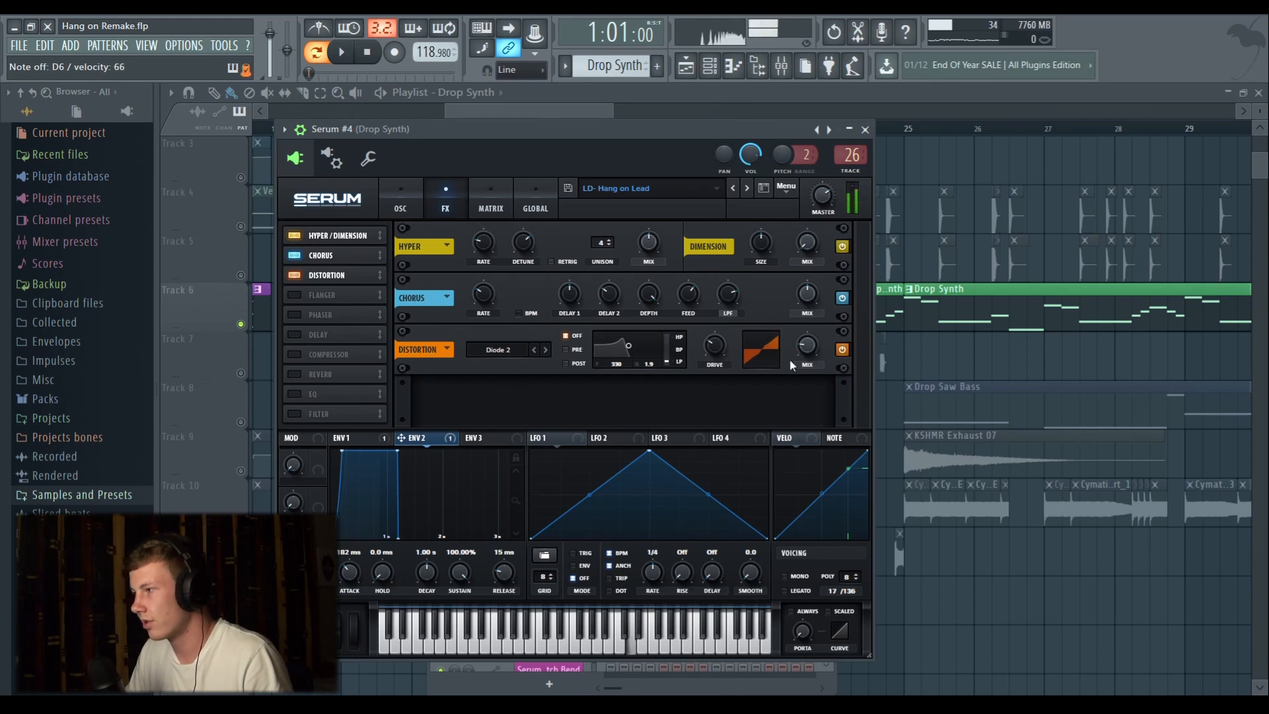
left_click(865, 130)
Examine the Fruity parametric EQ 2, OTT and Fruity Reeverb 2 on the Drop Synth Master mixer track.
key("F9")
left_click(693, 173)
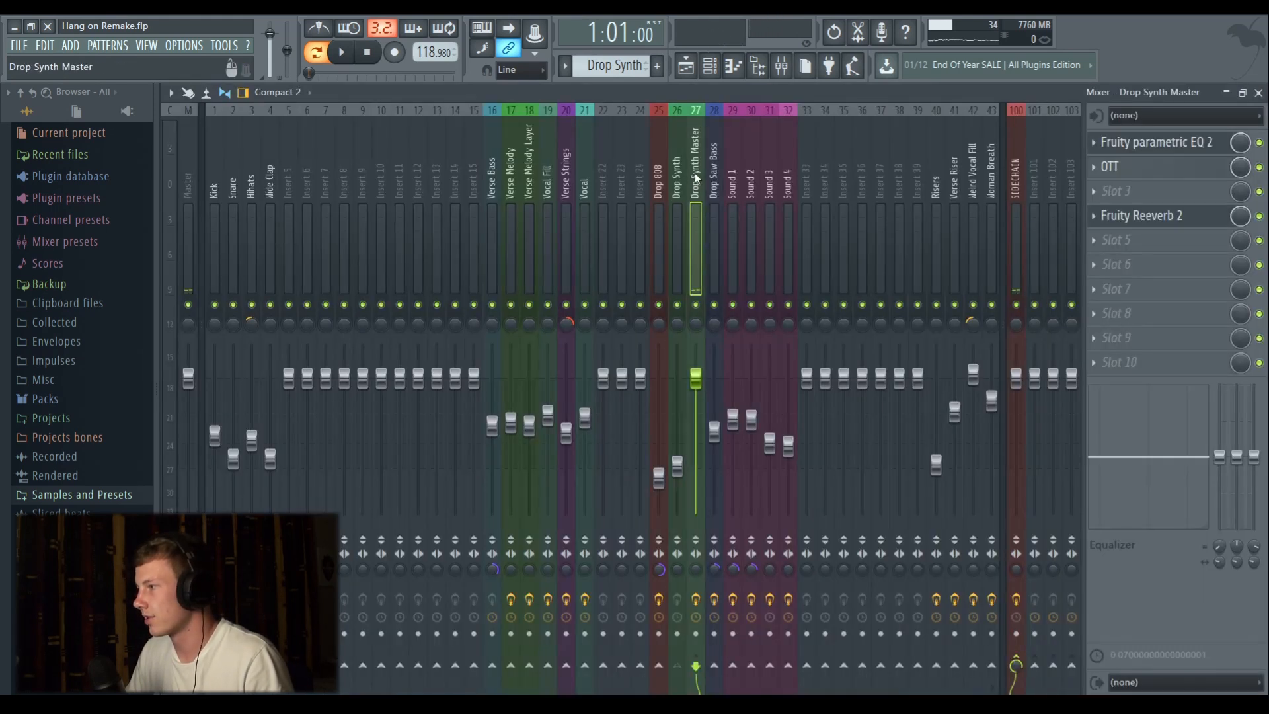
left_click(1157, 143)
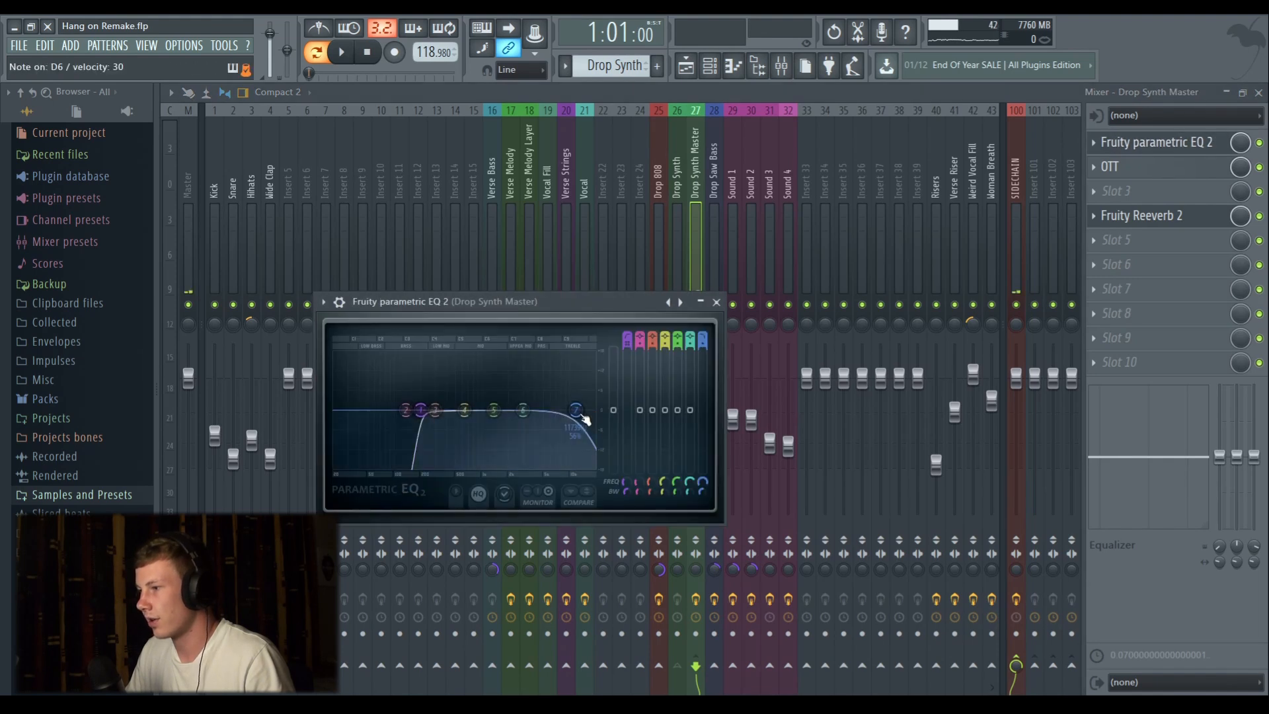
left_click(1116, 167)
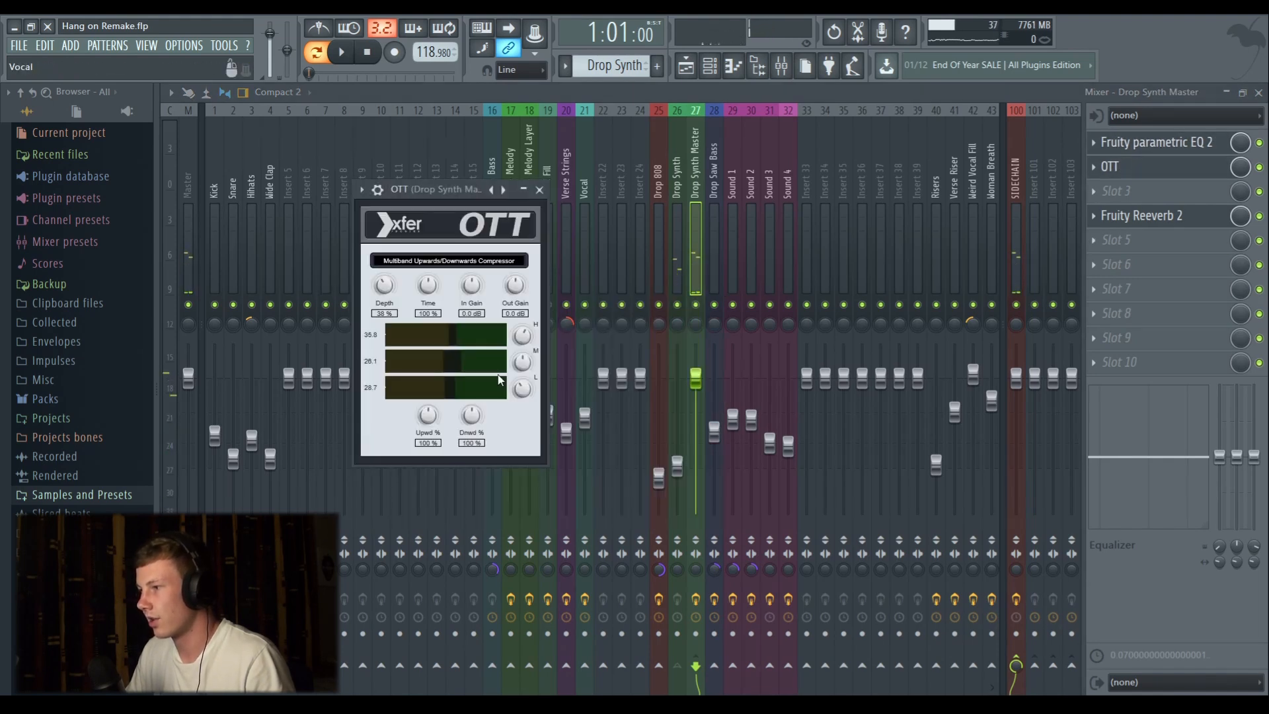
left_click(1158, 218)
left_click_drag(617, 300, 671, 214)
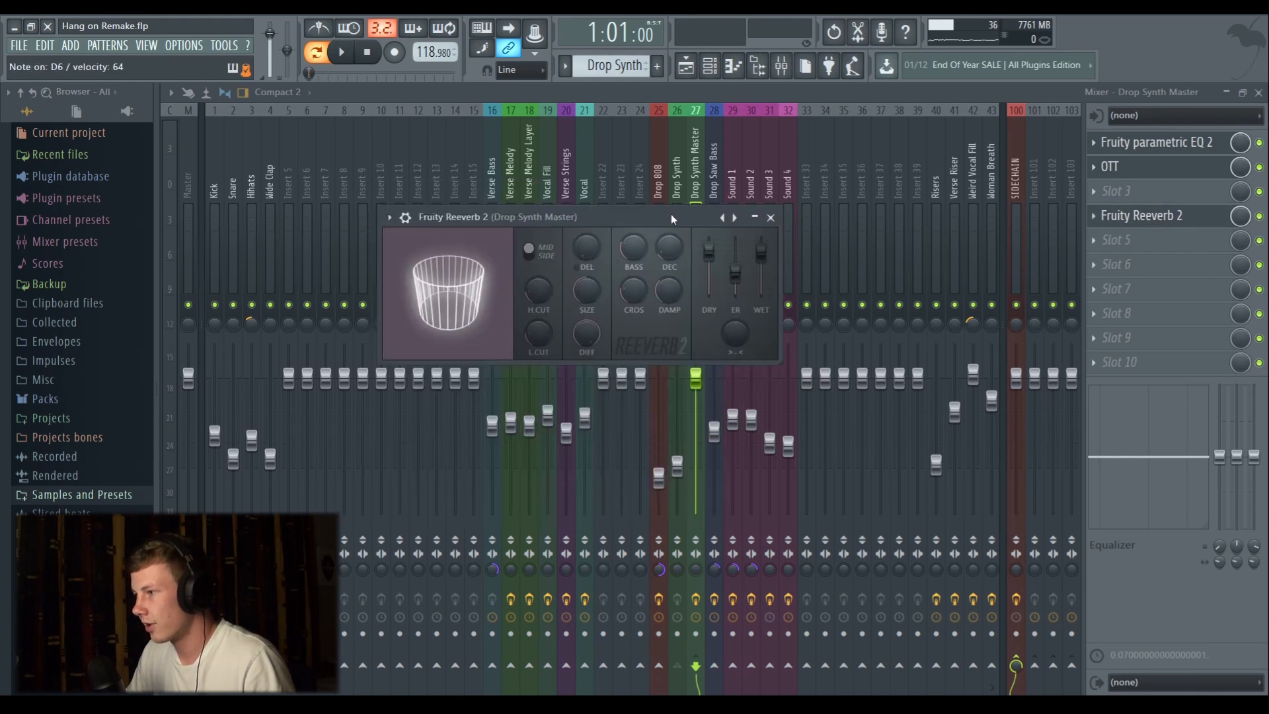
left_click(770, 218)
left_click(705, 69)
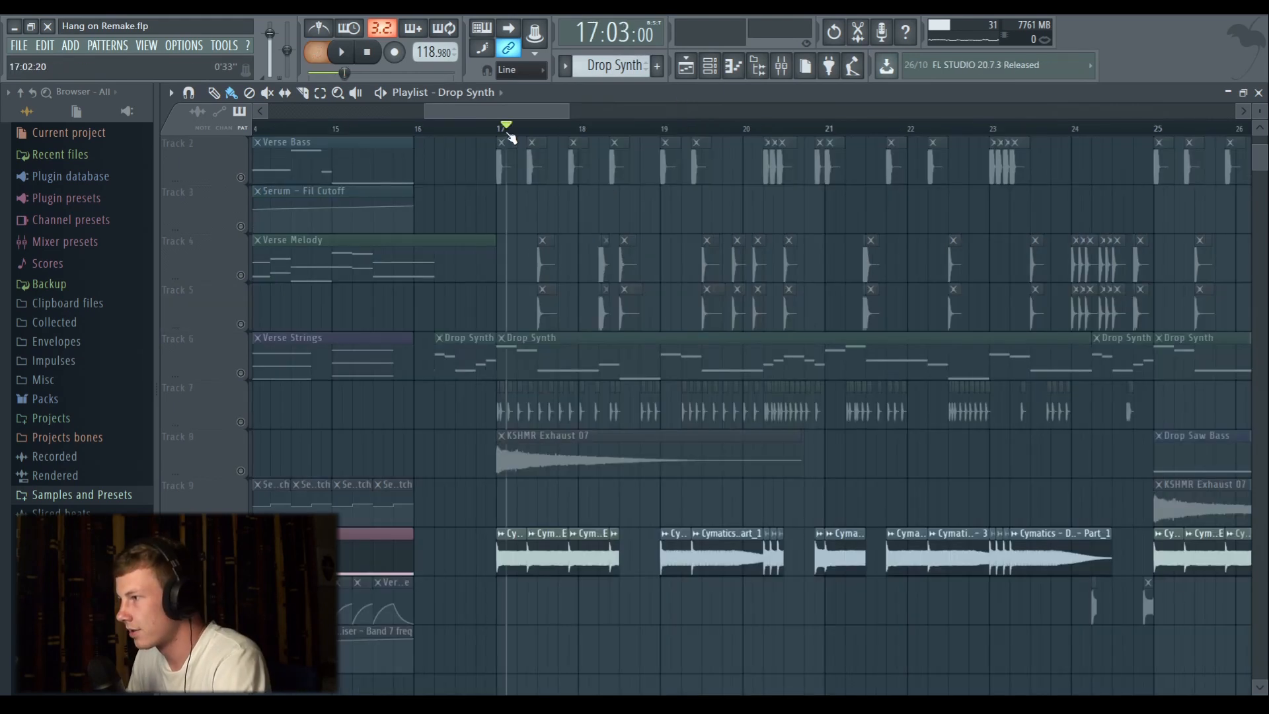
Examine the Cymatics Drip 808 clips on track 10 in the playlist and play them from bar 17.
scroll(499, 130, "up", 1)
mouse_move(487, 116)
left_mouse_down()
mouse_move(519, 117)
mouse_move(506, 116)
left_mouse_up()
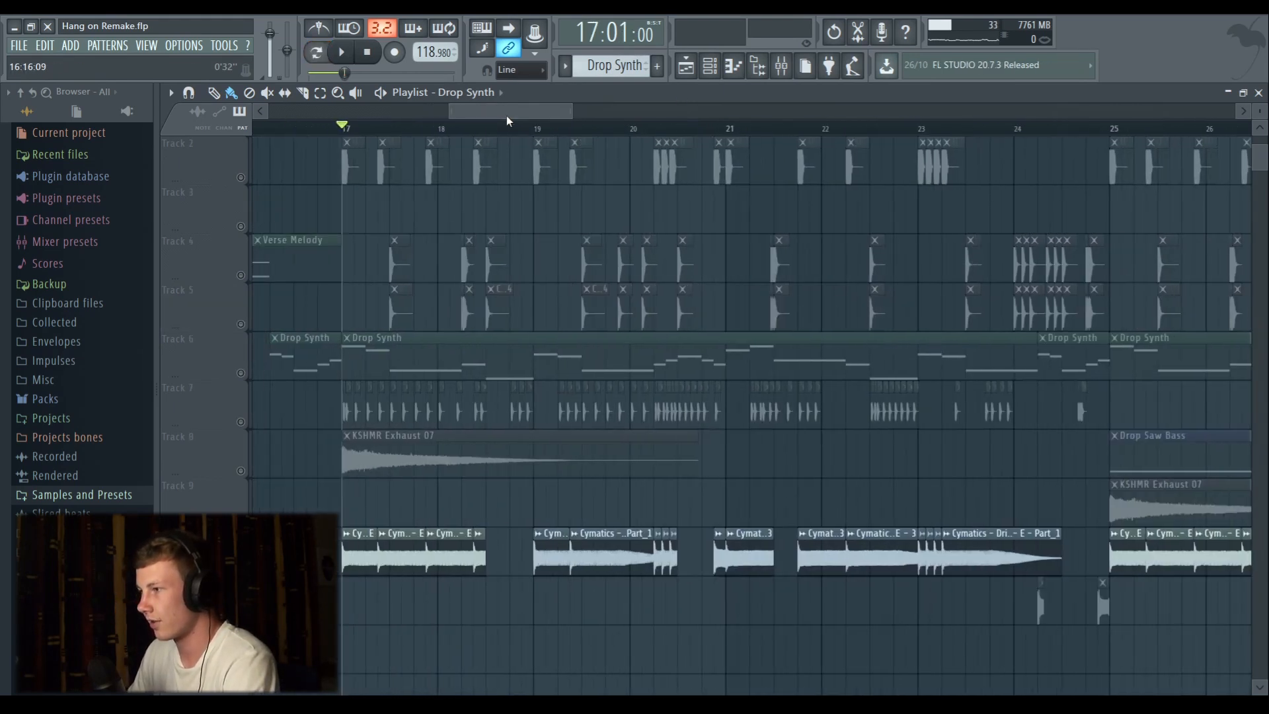
scroll(317, 151, "up", 1)
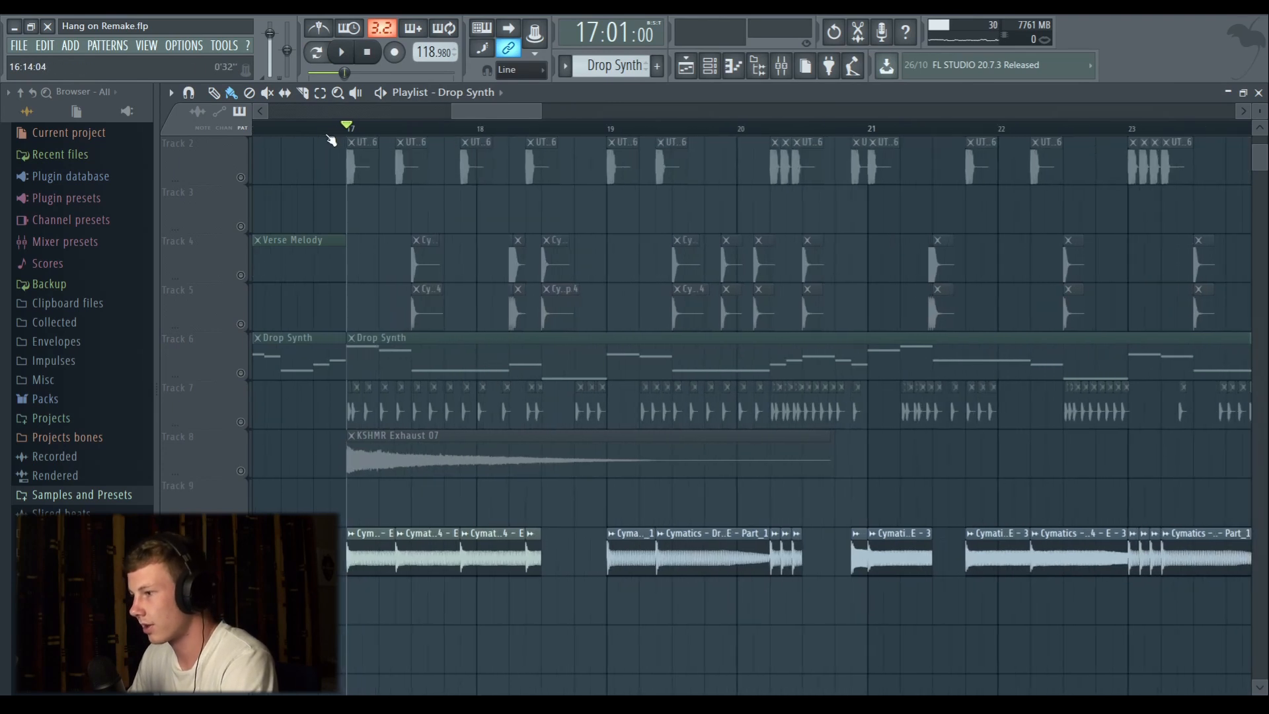
scroll(612, 434, "down", 1)
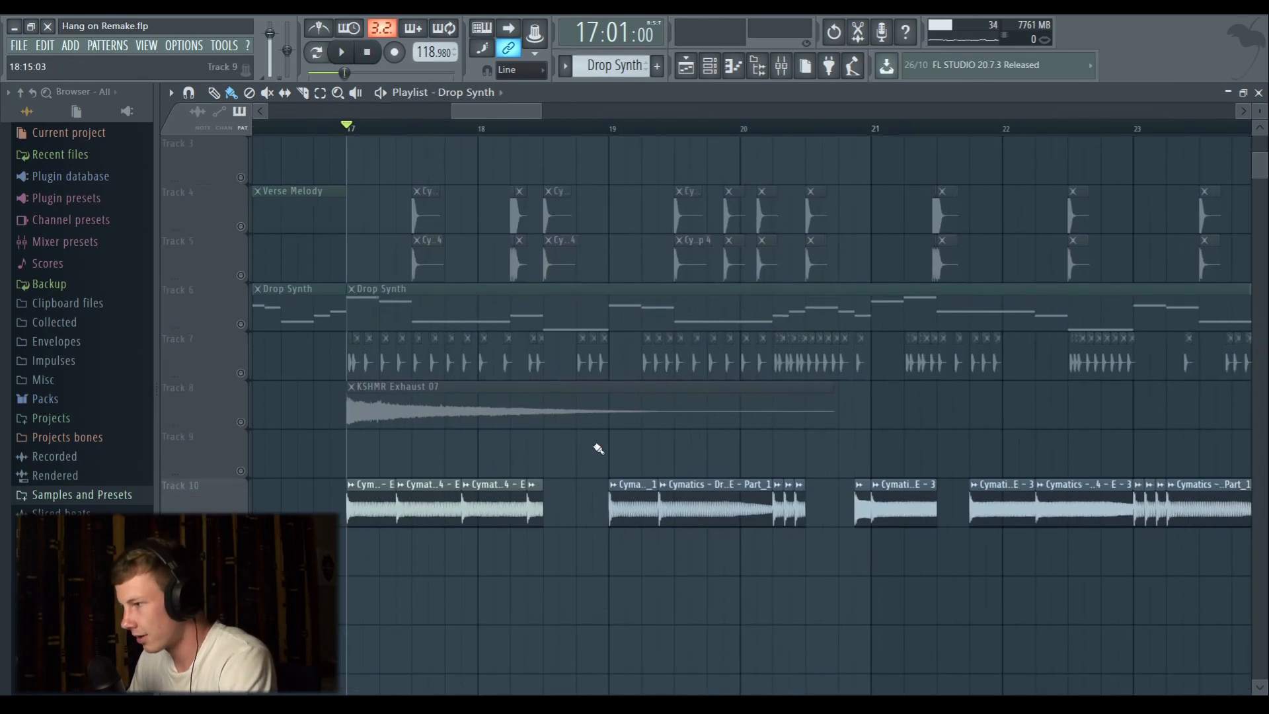
key("space")
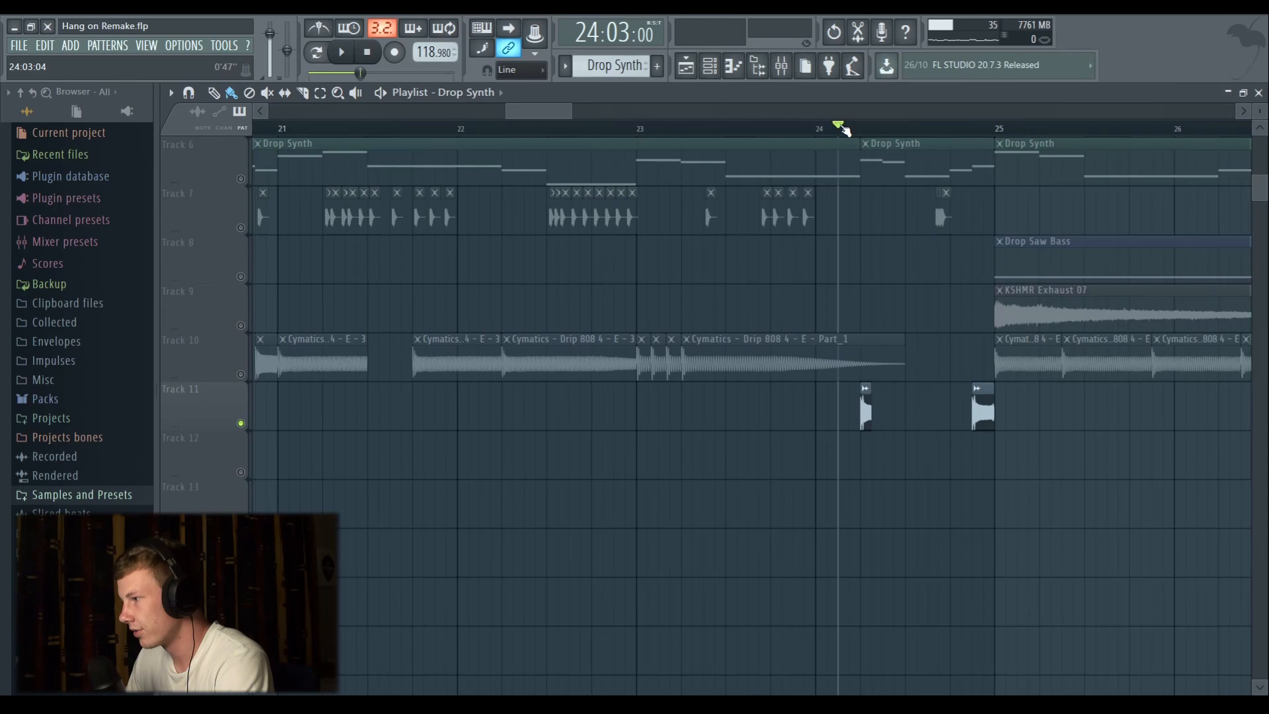
Play the two short samples on soloed track 11 from just after bar 24.
key("space")
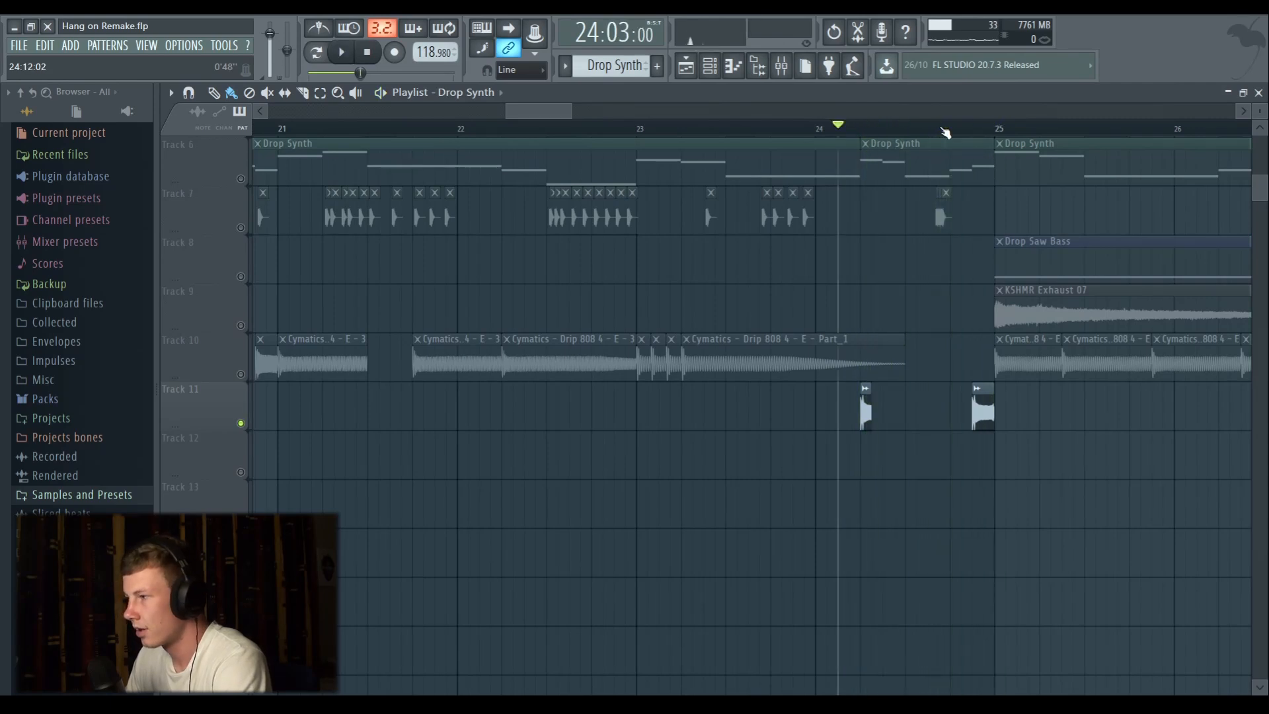
Solo track 8 and play the Drop Saw Bass pattern from bar 25.
scroll(945, 132, "down", 2)
left_click(241, 374)
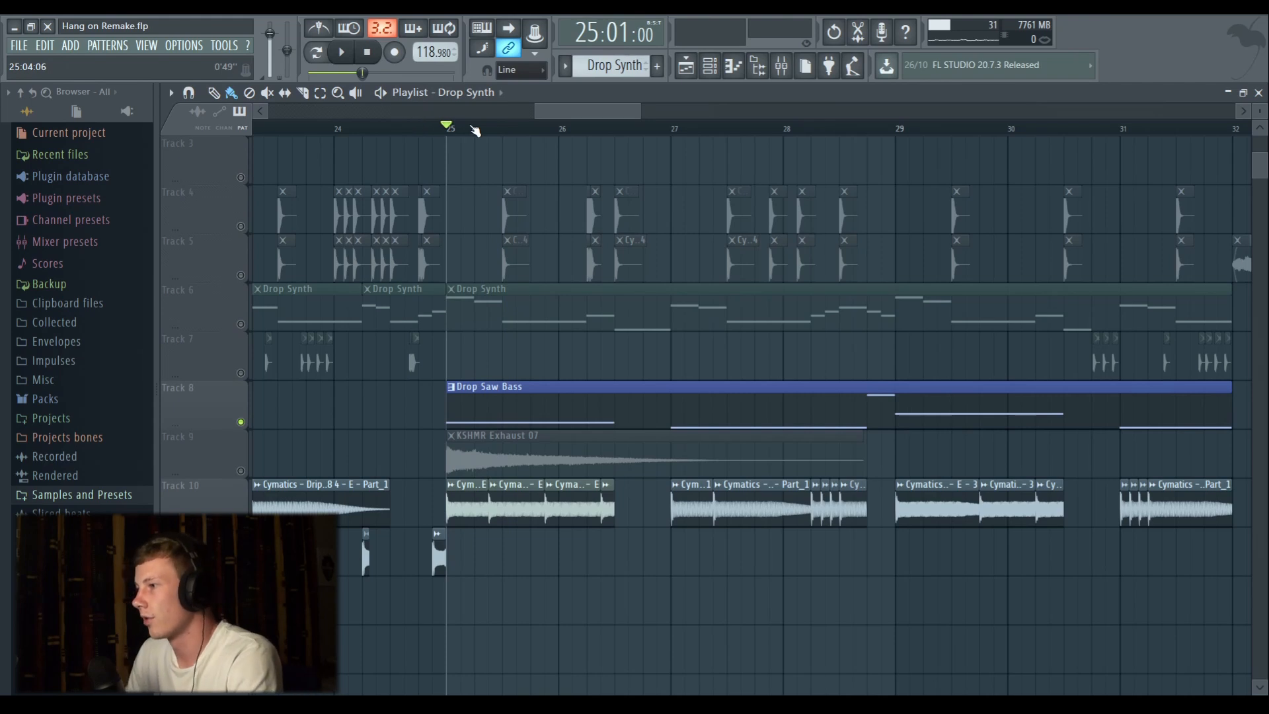
scroll(476, 131, "down", 4)
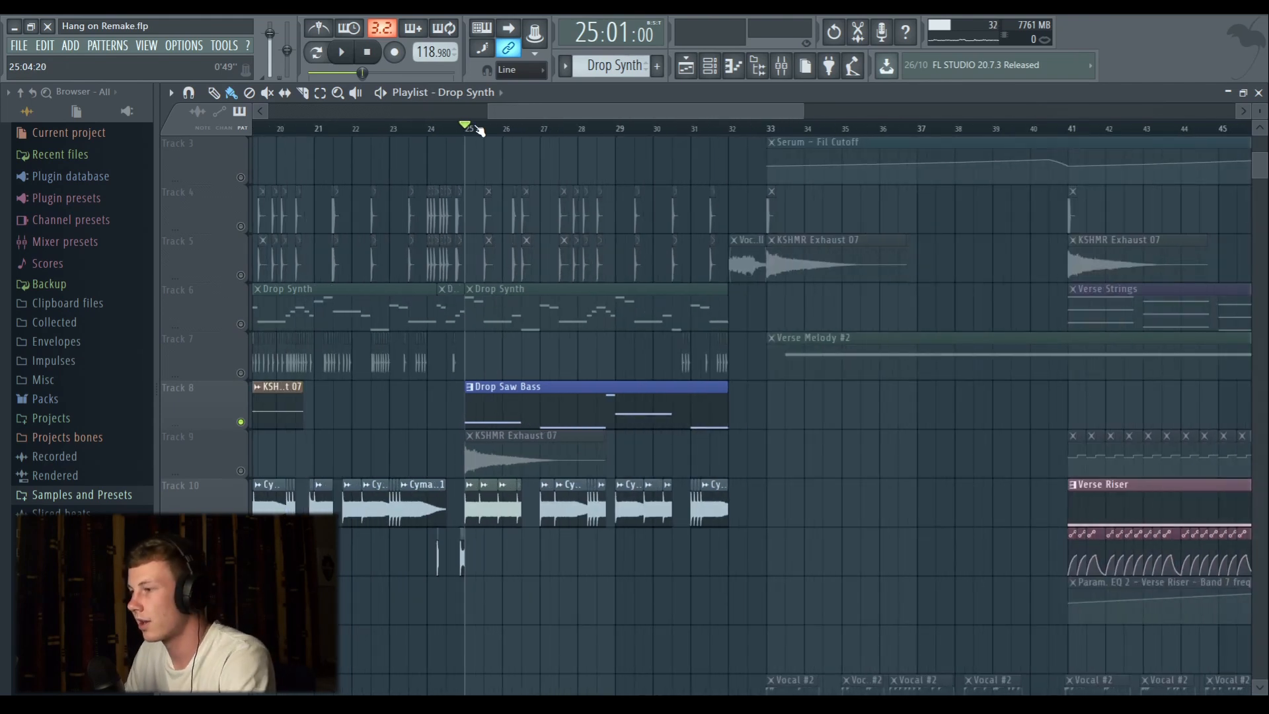
scroll(479, 130, "up", 2)
key("space")
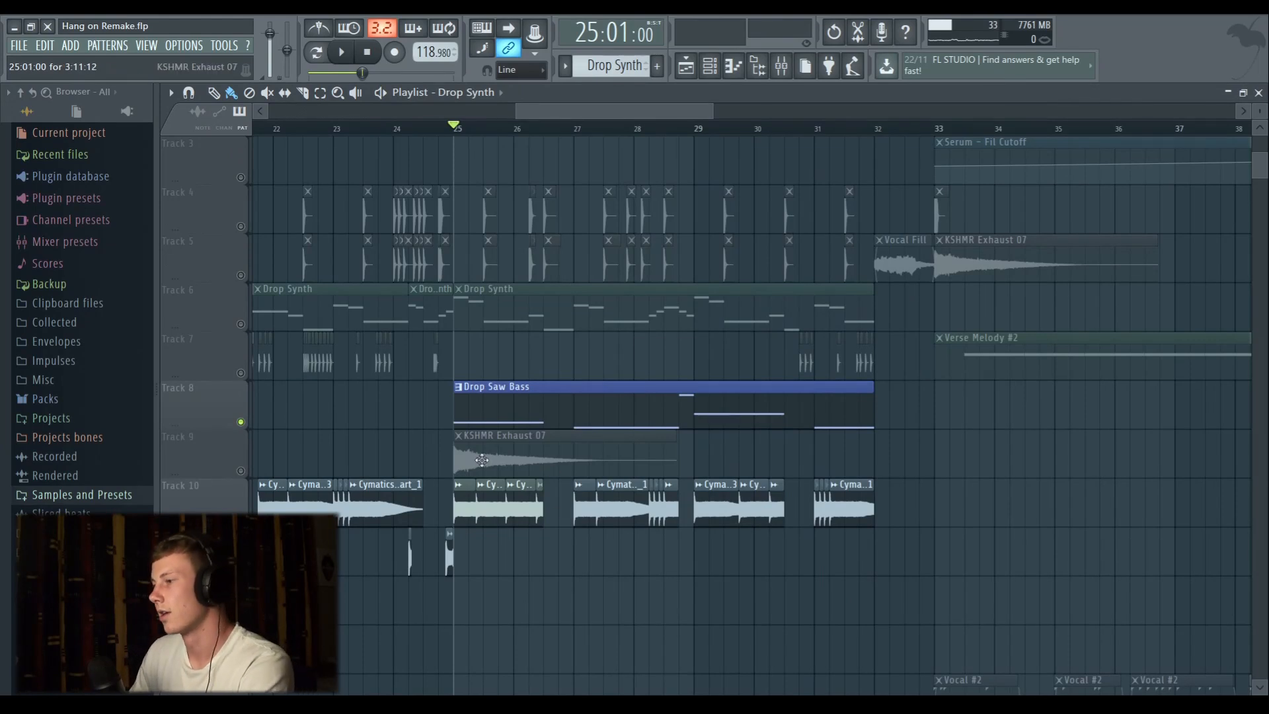
Examine the Fruity parametric EQ 2 on the Drop Saw Bass mixer track.
key("F9")
left_click(721, 159)
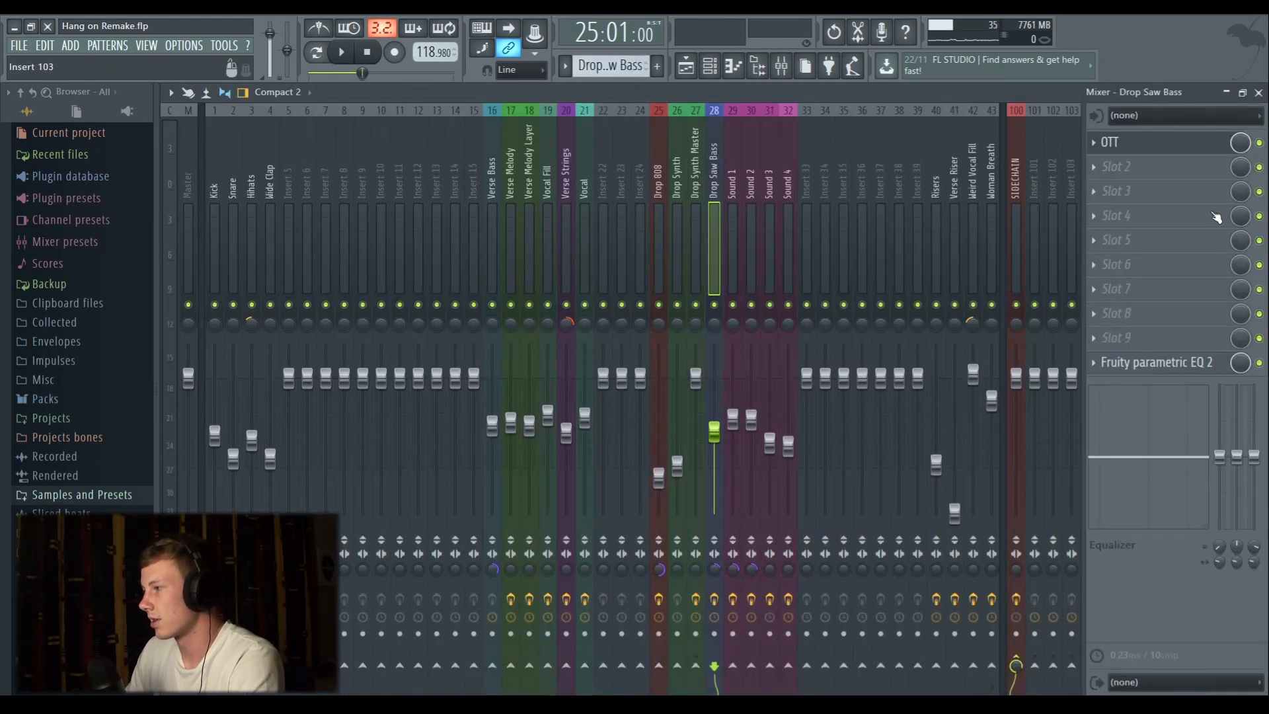
left_click(1156, 364)
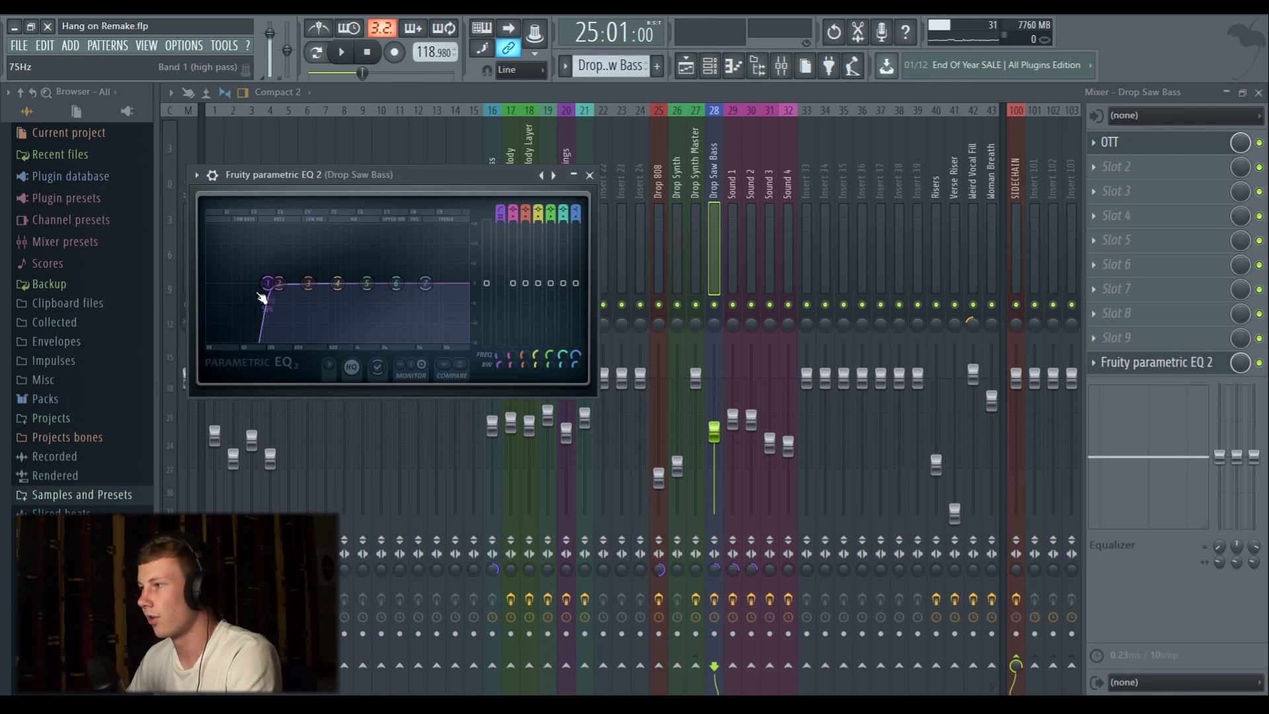
Bring up Serum #6 from the channel rack and examine the Drop Saw Bass oscillators and filter while playing the part.
left_click(686, 67)
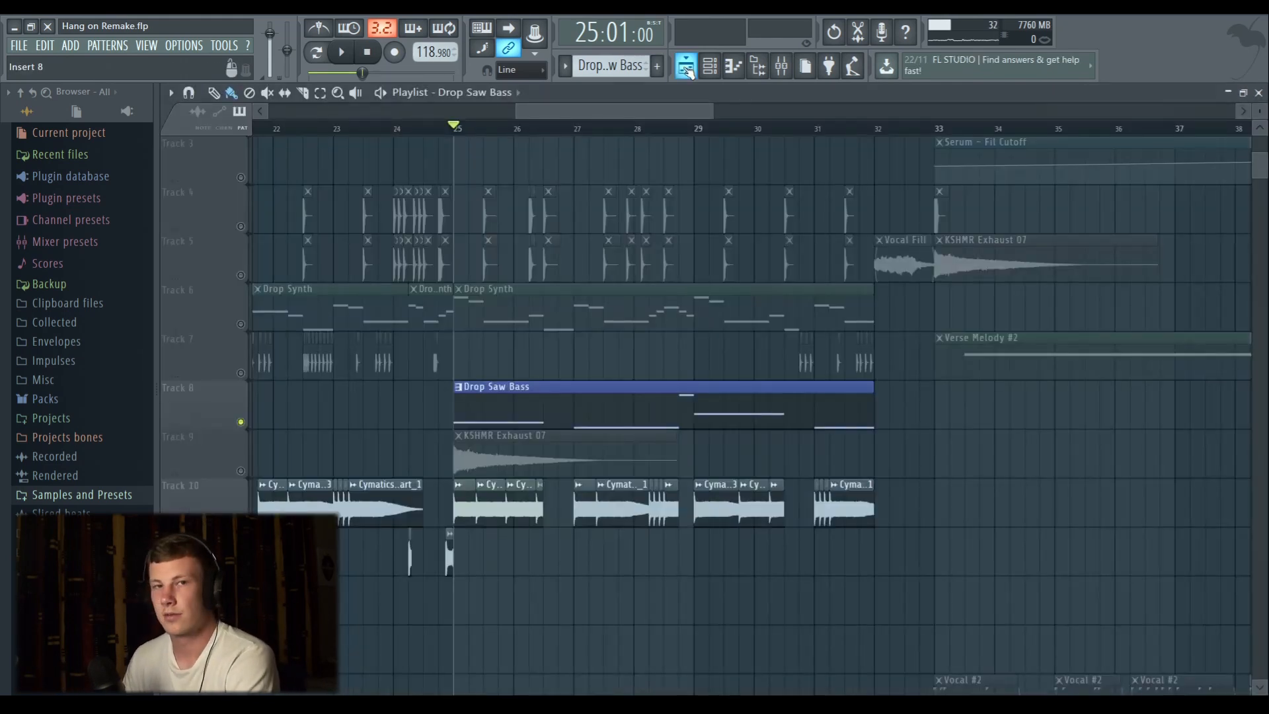
left_click(723, 70)
left_click_drag(573, 169, 600, 148)
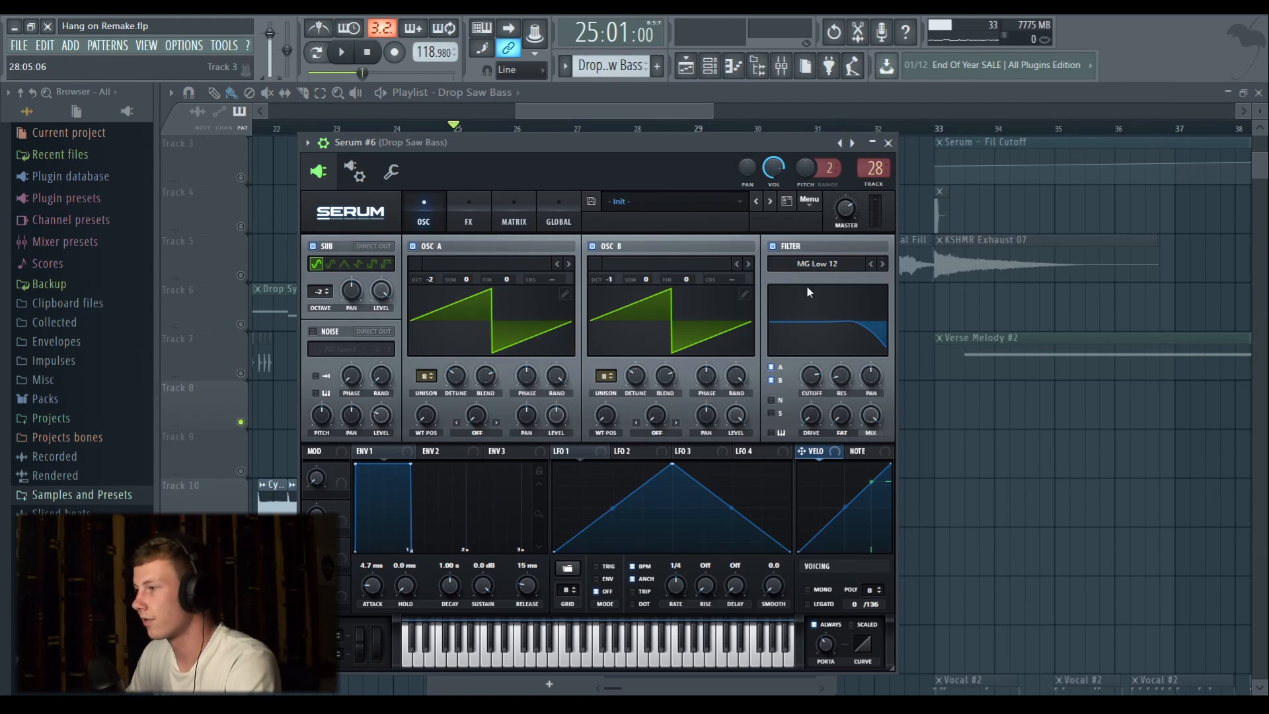
key("space")
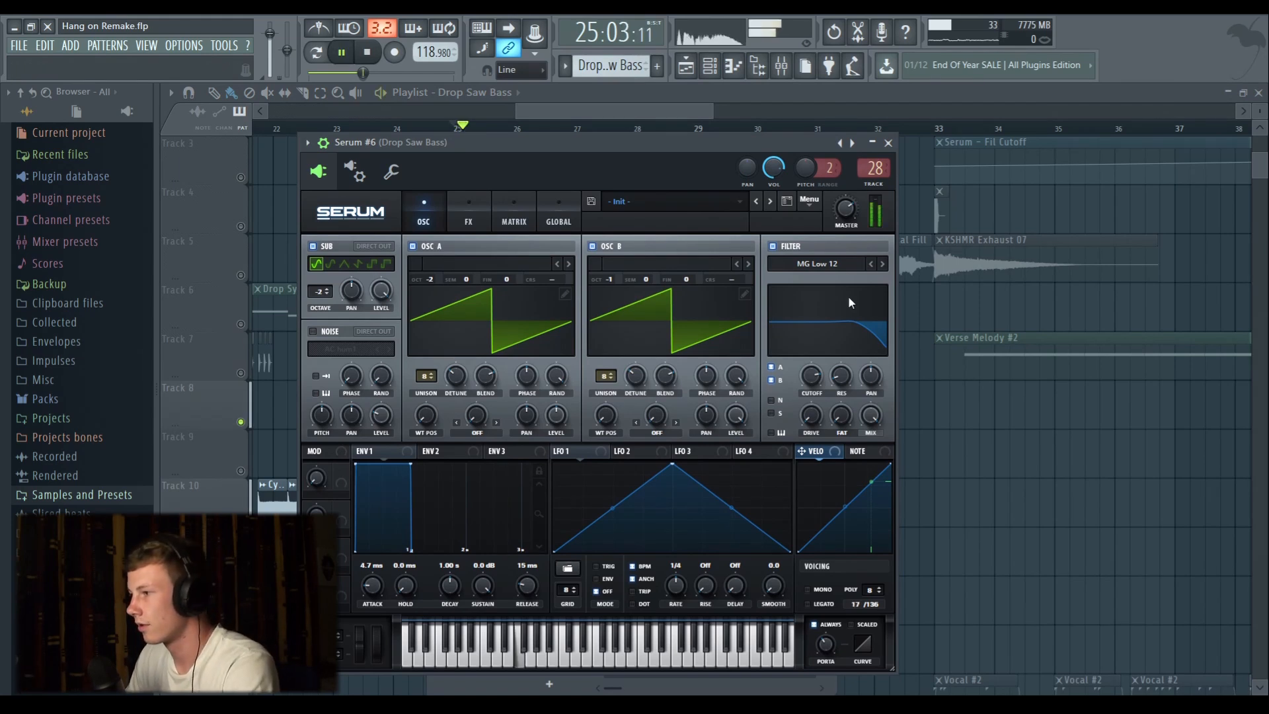
left_click(889, 143)
Play the Vocal Fill clip from bar 32 and the Verse Bass #2 pattern with its Serum Fil Cutoff automation from bar 33.
right_click(591, 140)
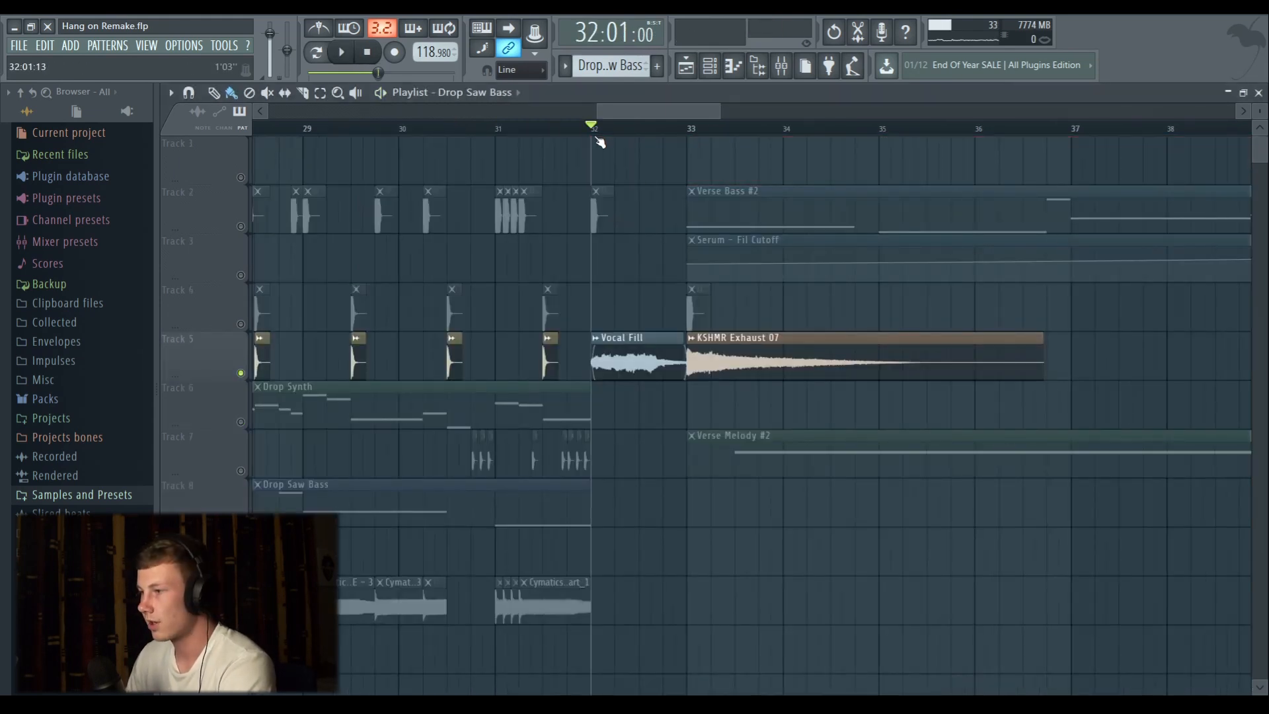
key("space")
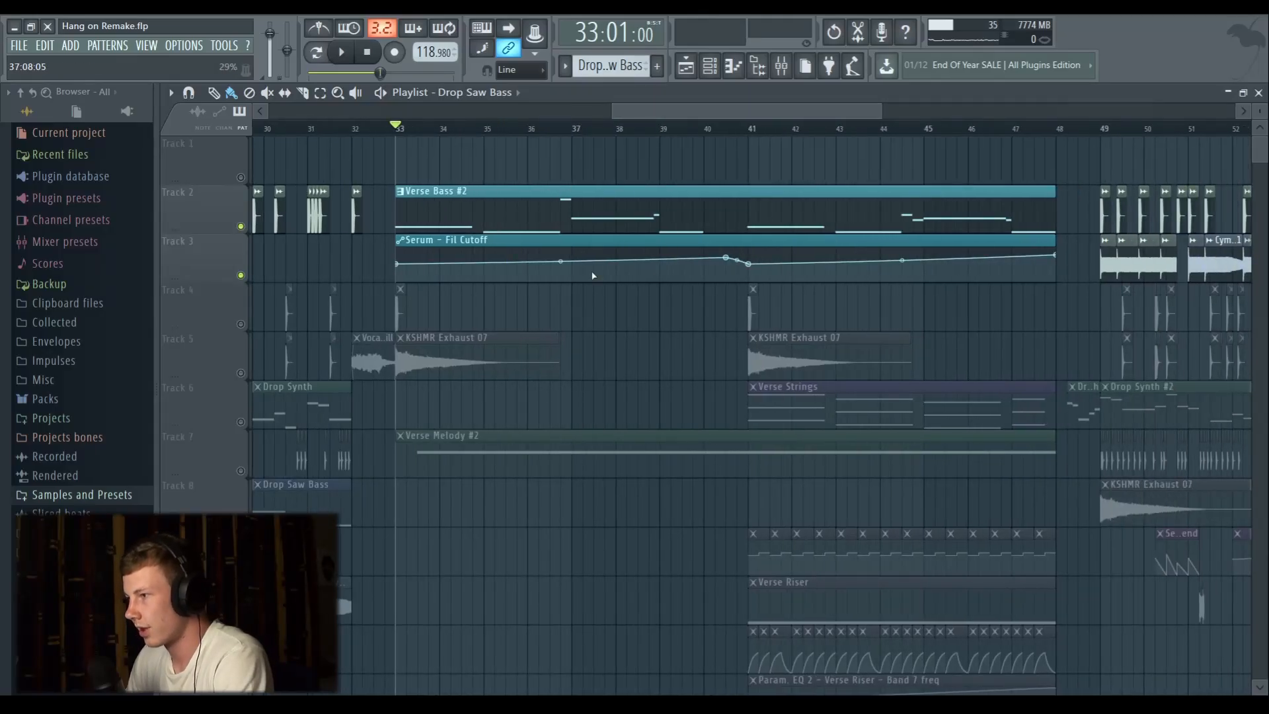
key("space")
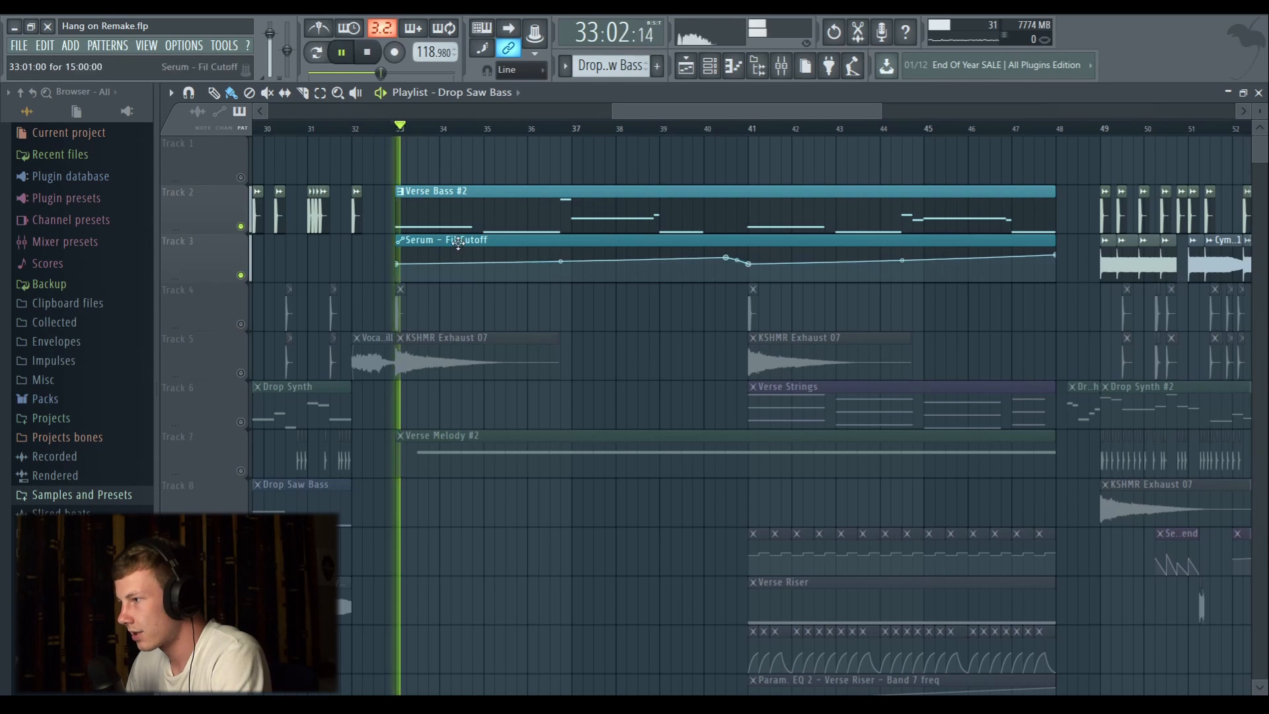
key("space")
Show the Verse Bass #2 notes in the piano roll and audition them section by section before returning to the playlist.
double_click(551, 200)
scroll(553, 233, "down", 5)
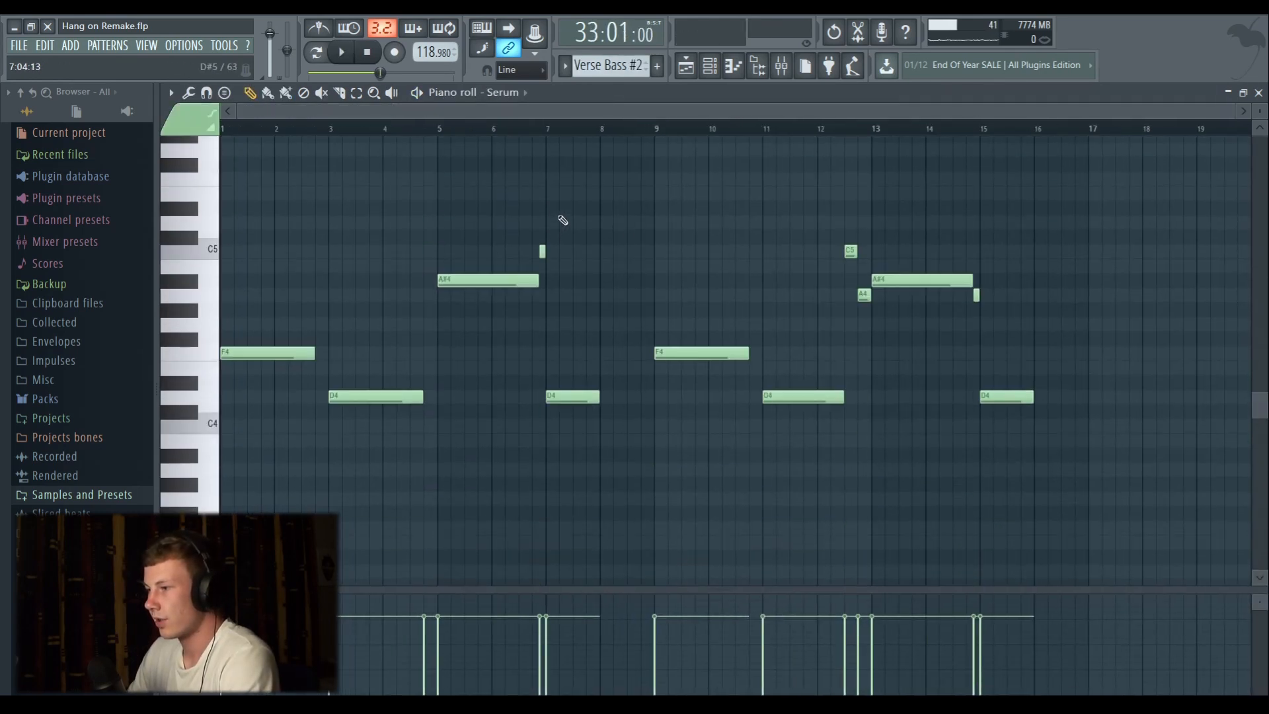
scroll(529, 189, "up", 2)
left_click(398, 130)
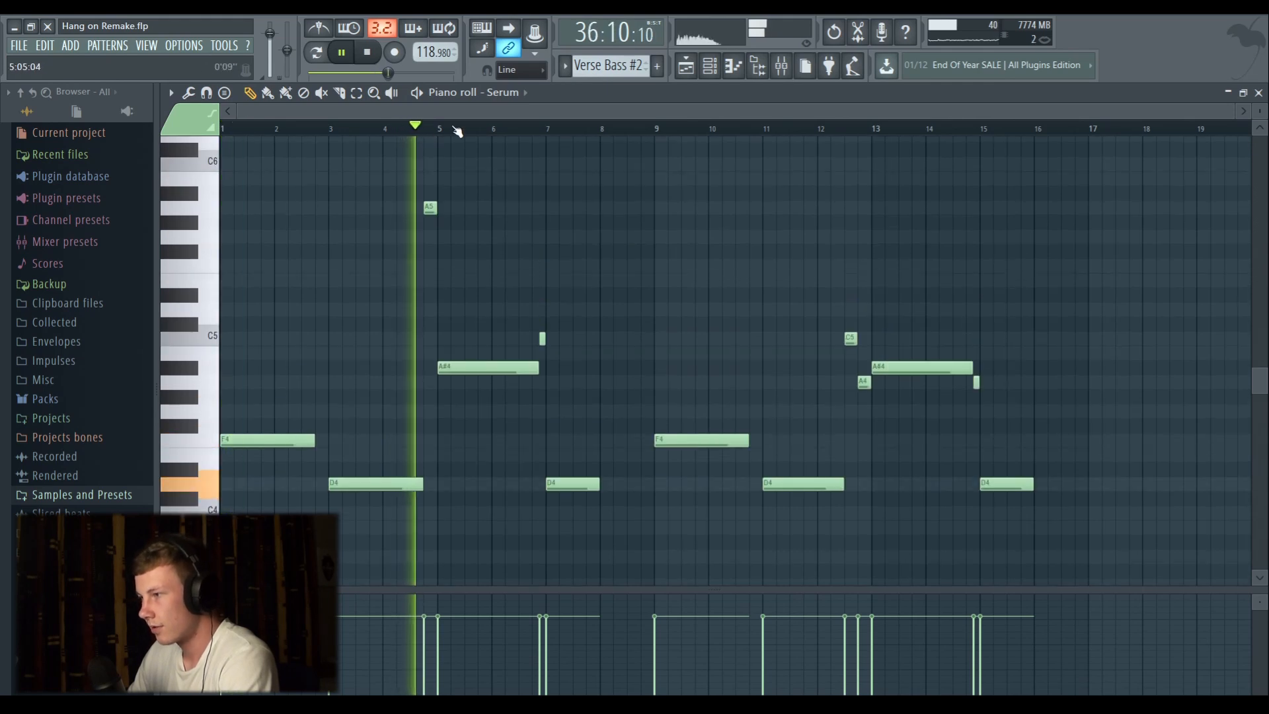
scroll(595, 165, "down", 1)
left_click(522, 130)
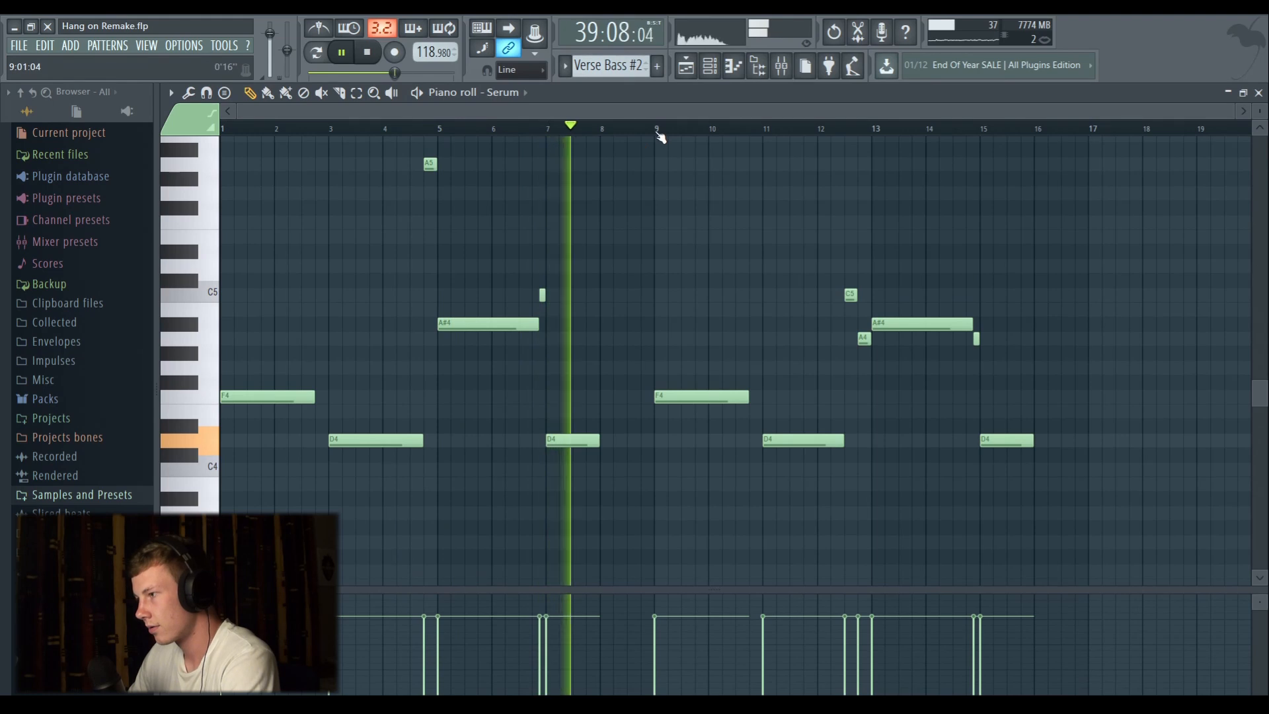
left_click(659, 131)
left_click(764, 129)
left_click(839, 130)
left_click(957, 130)
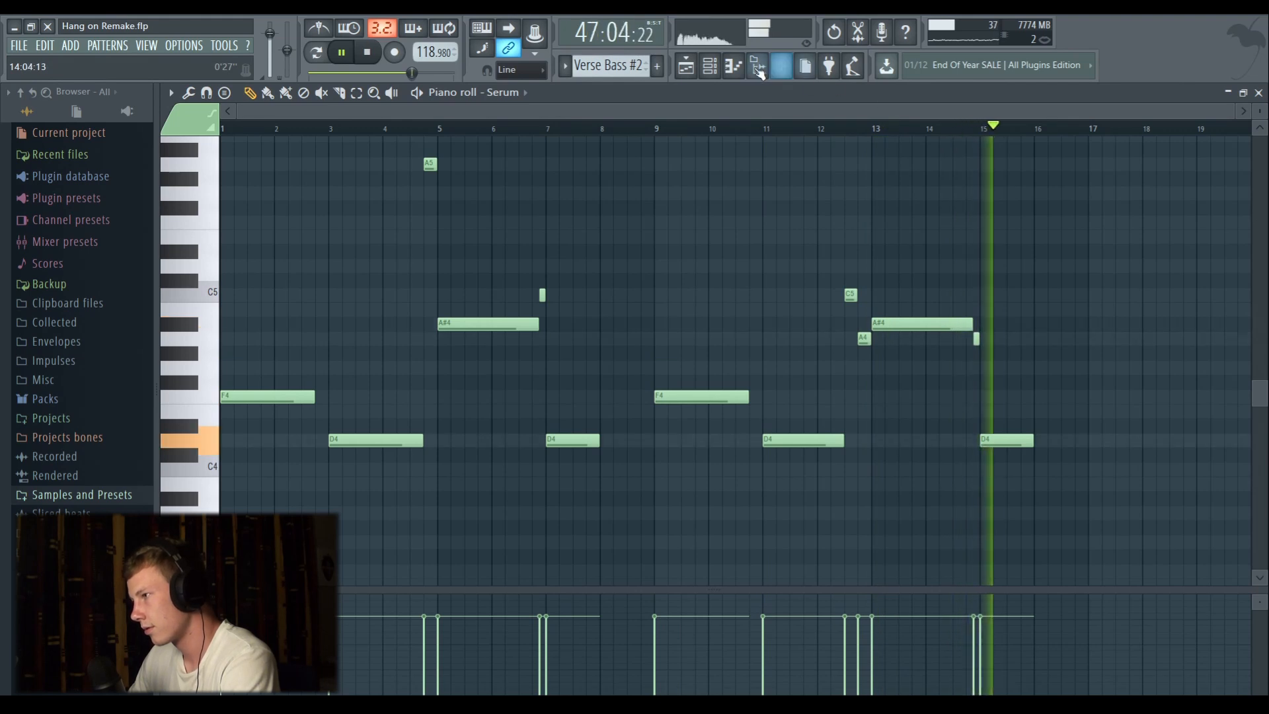
left_click(687, 66)
key("space")
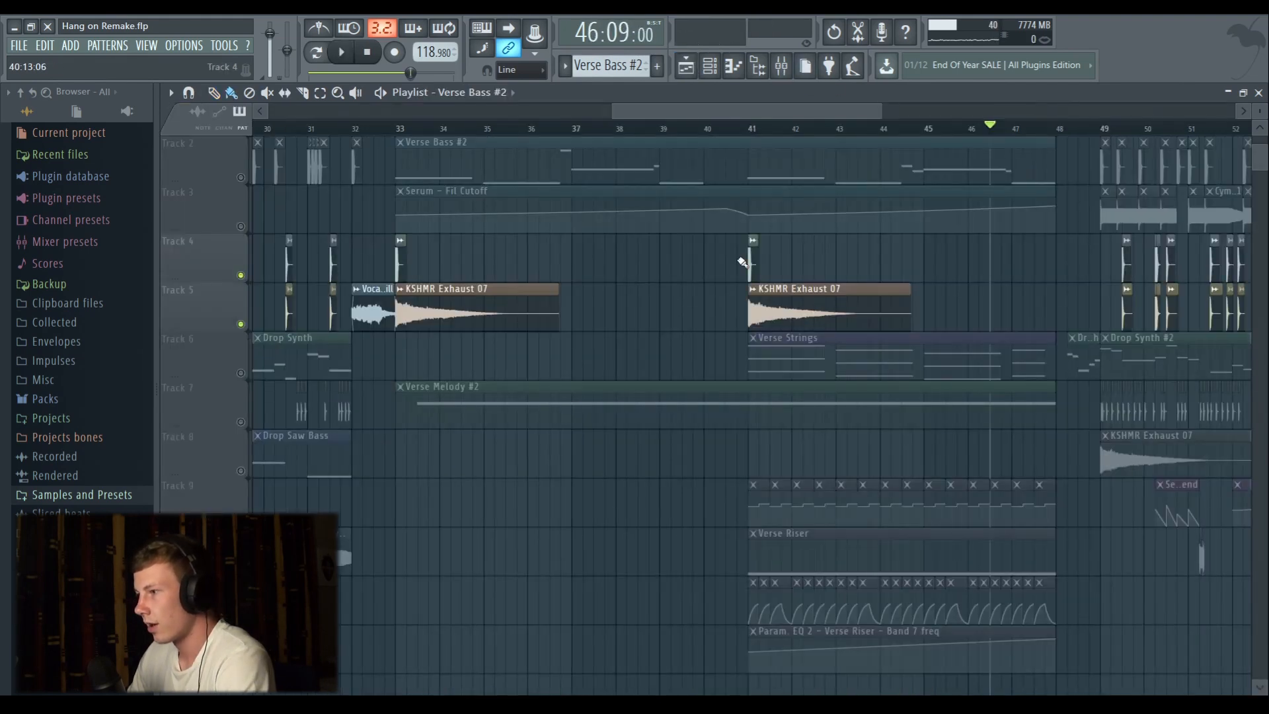
Play the Verse Strings pattern on soloed track 6 from bar 41.
left_click(750, 129)
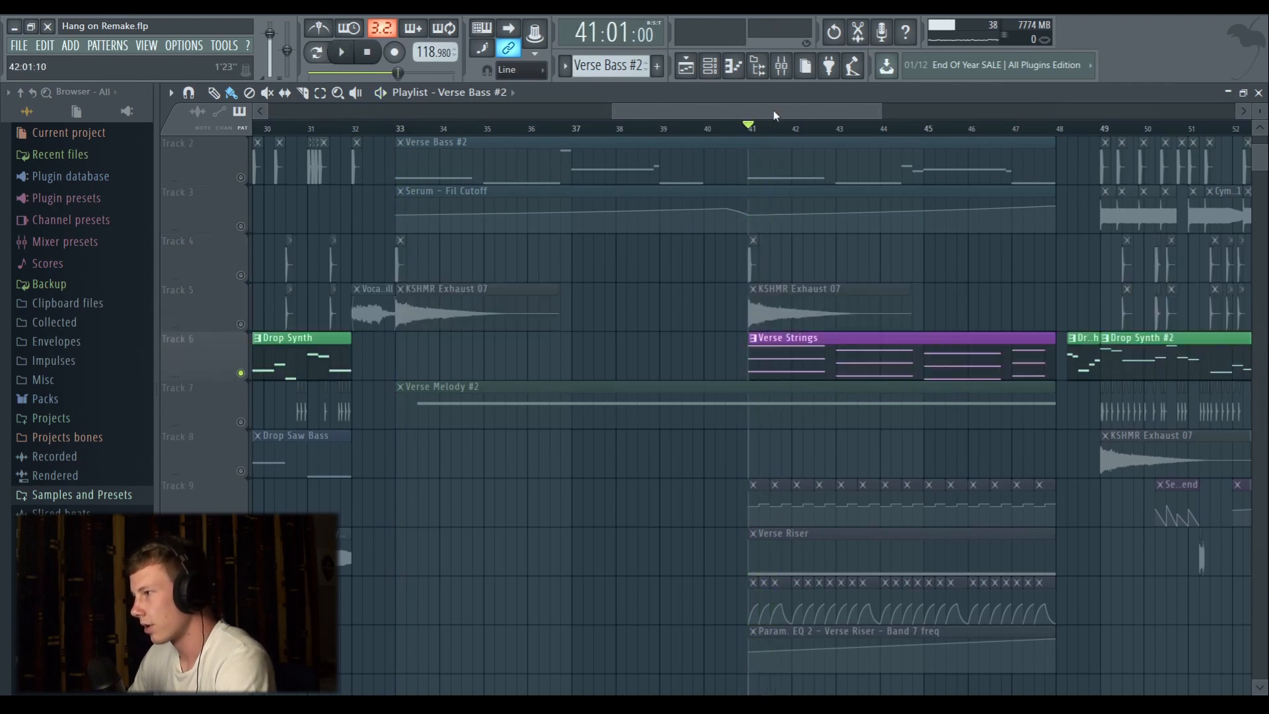
left_click_drag(766, 115, 794, 117)
key("space")
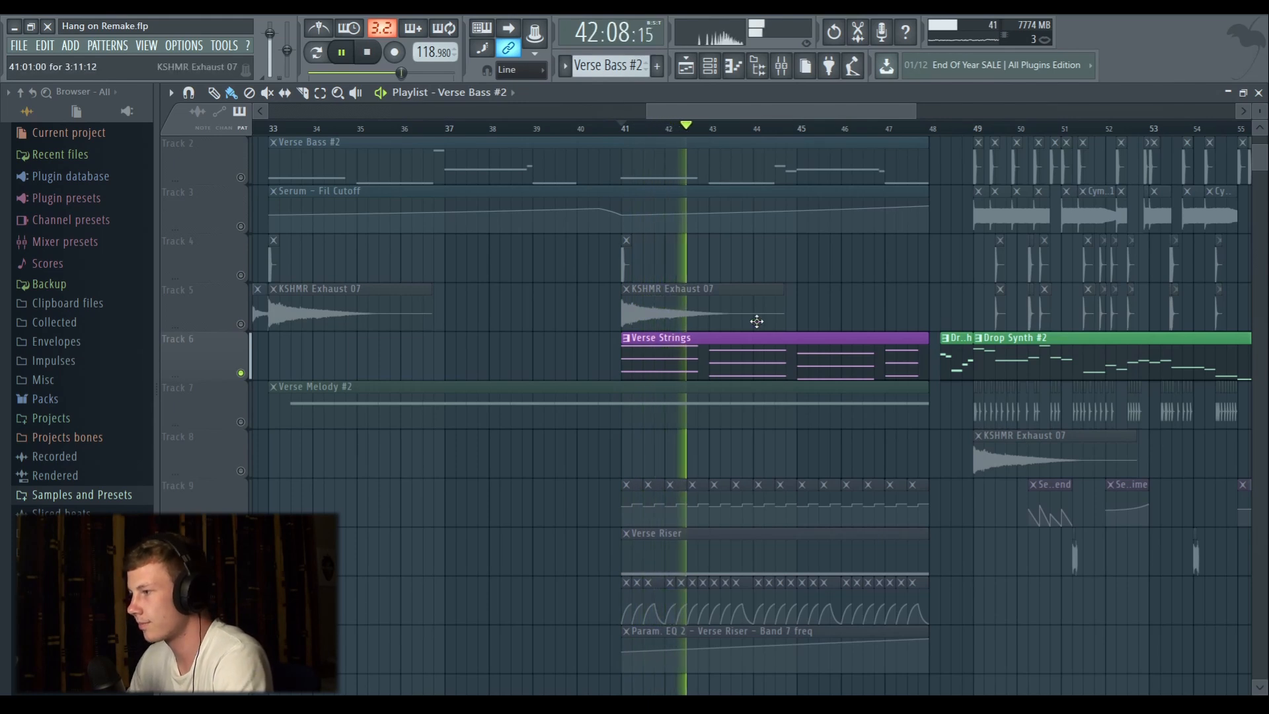
Solo in turn the automation clips on track 9, the Verse Riser on track 10 and the automation on track 11.
scroll(785, 295, "down", 3)
left_click(240, 373, "ctrl")
key("space")
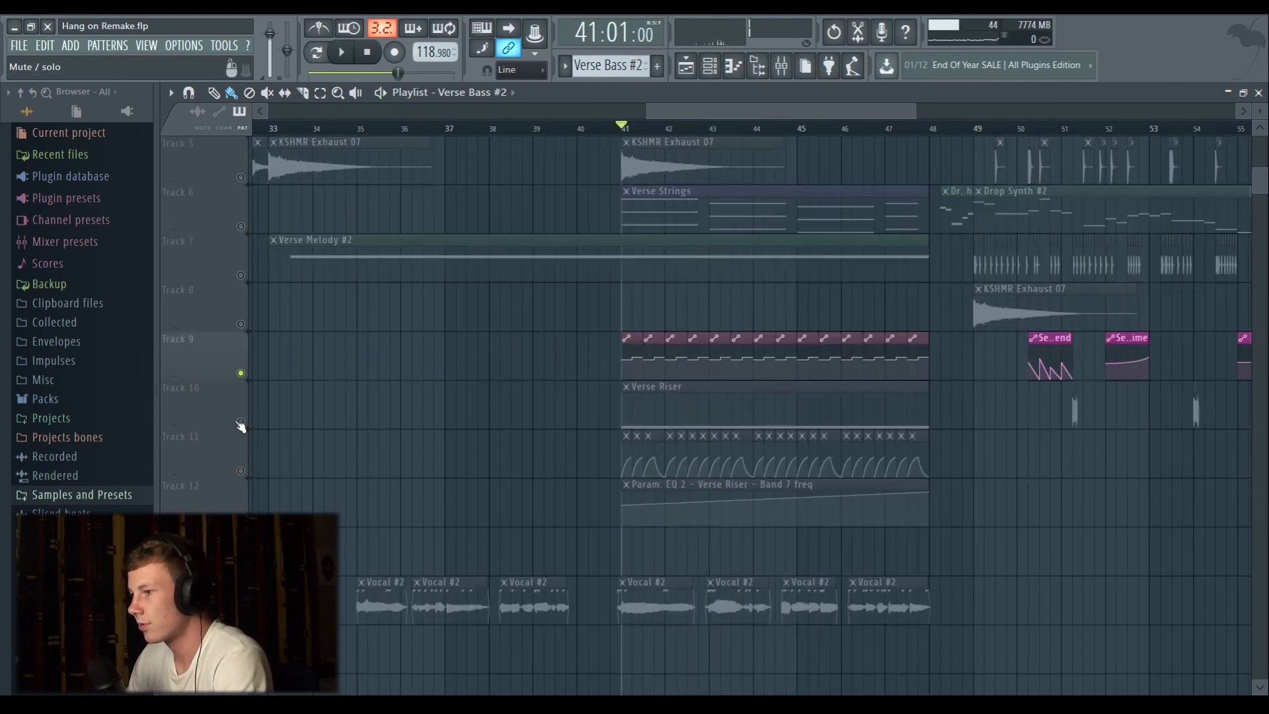
left_click(241, 422)
left_click(241, 472)
Solo track 7, play Verse Melody #2 from bar 33 and examine its Stage Grand notes in the piano roll.
right_click(240, 324)
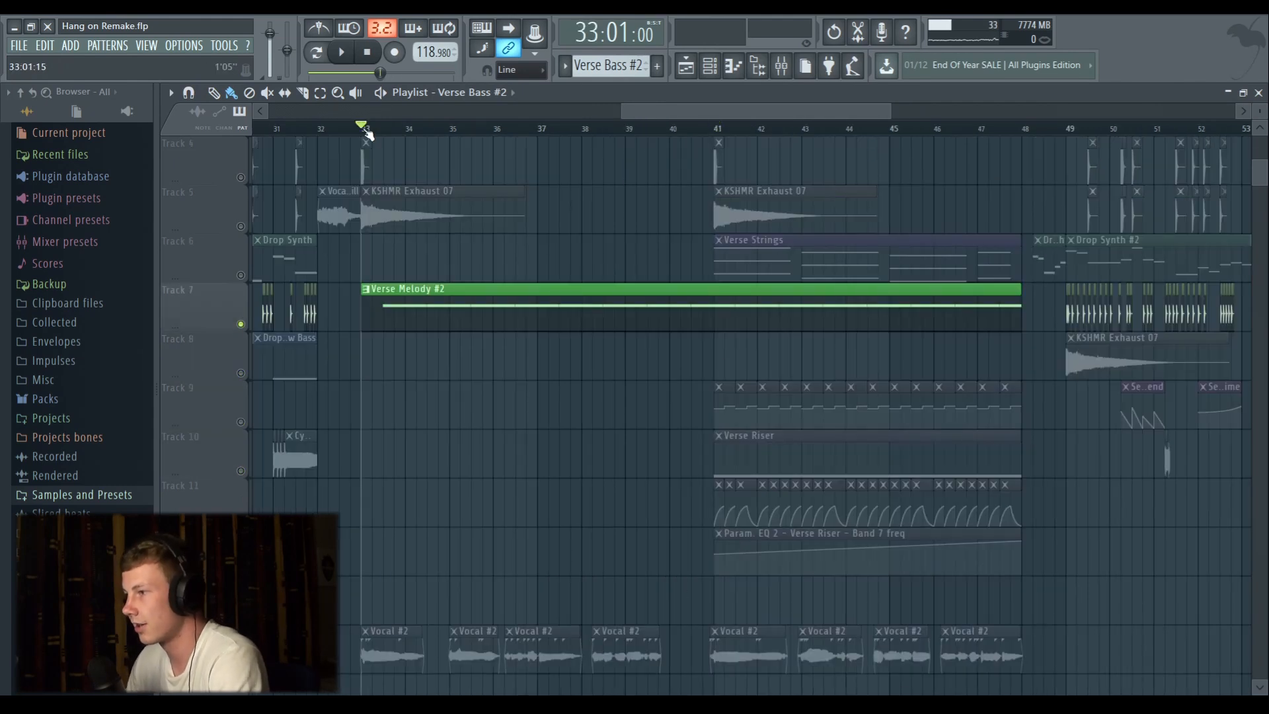
key("space")
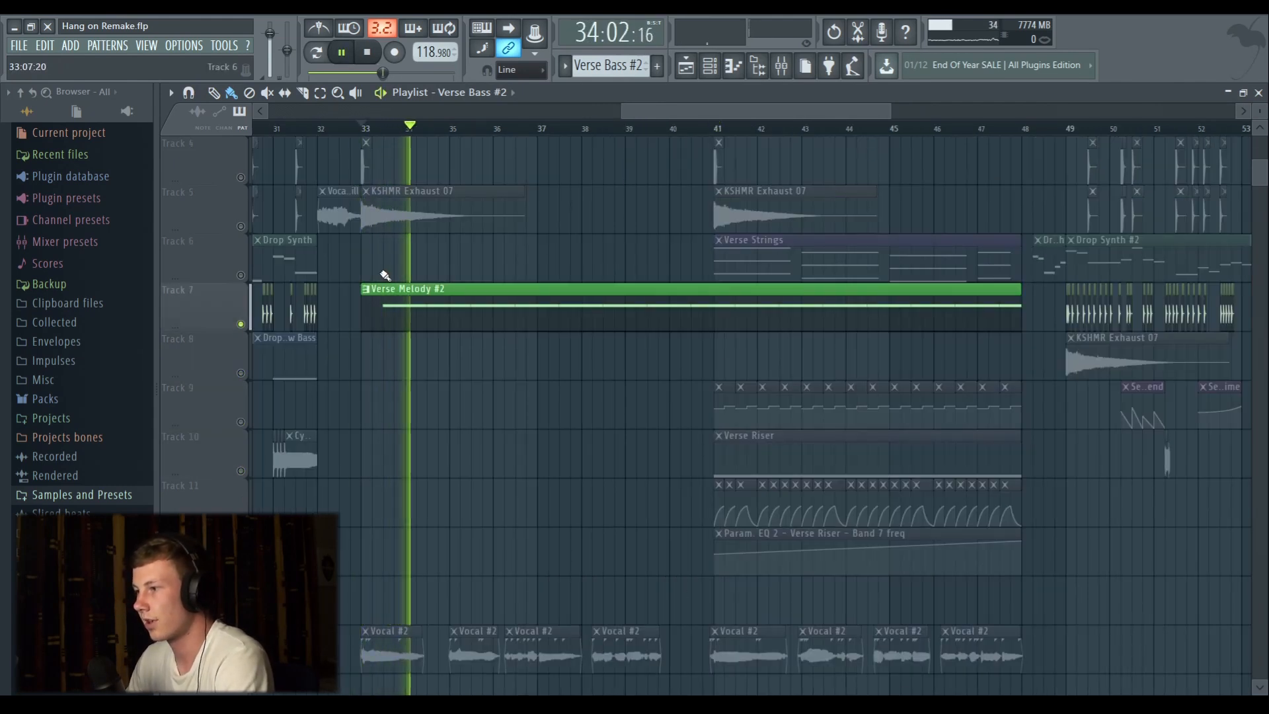
double_click(410, 290)
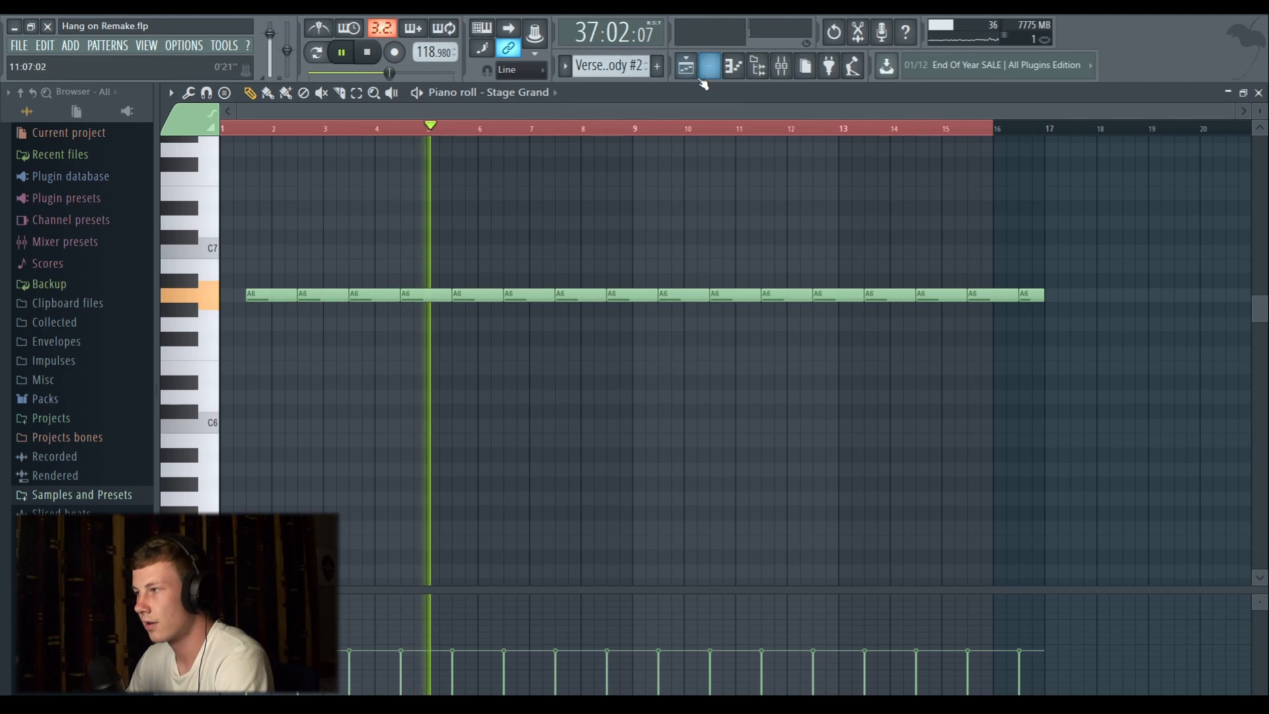
key("F5")
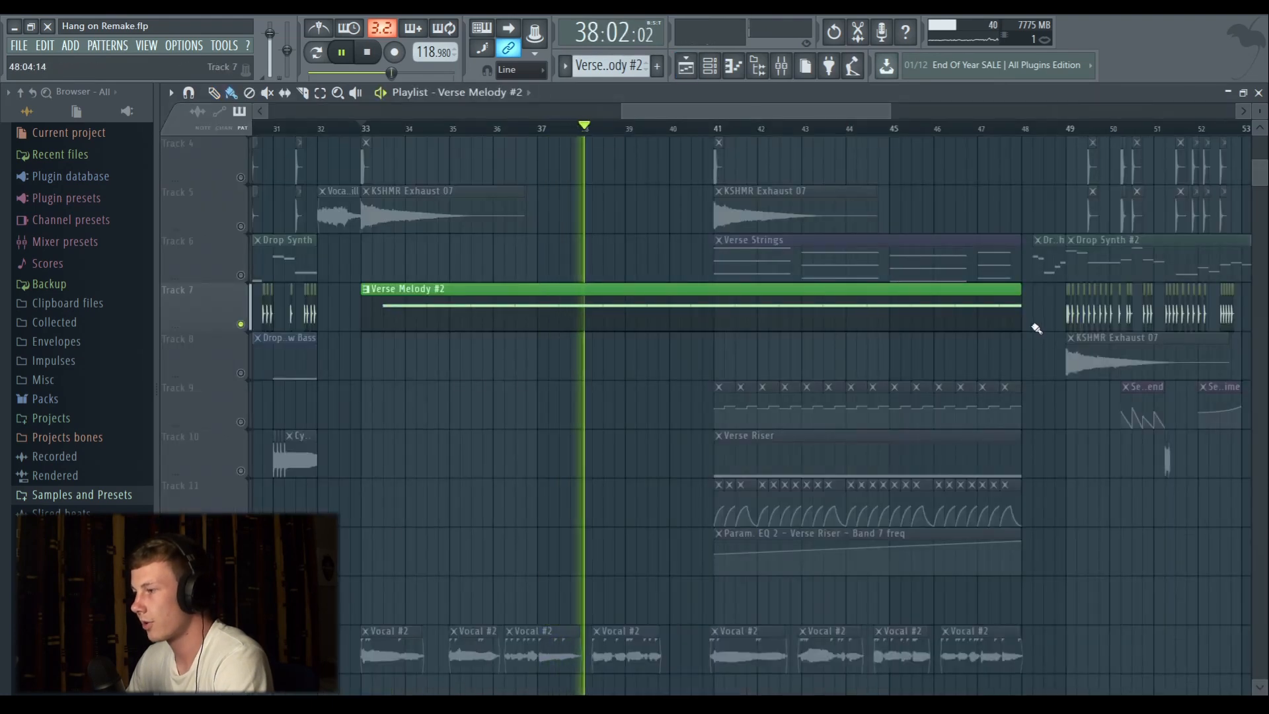
key("space")
Solo track 14 and play the Vocal #2 clips from bar 33.
scroll(548, 279, "down", 5)
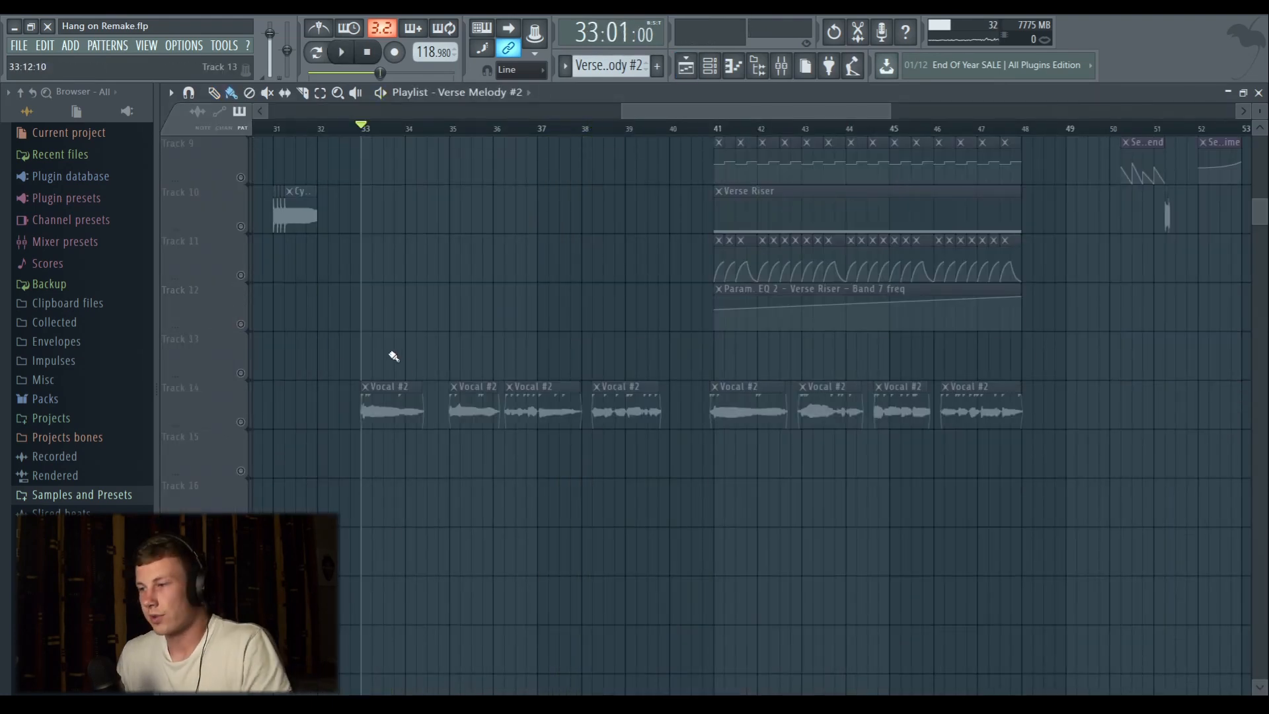
left_click(241, 422)
scroll(359, 142, "up", 5)
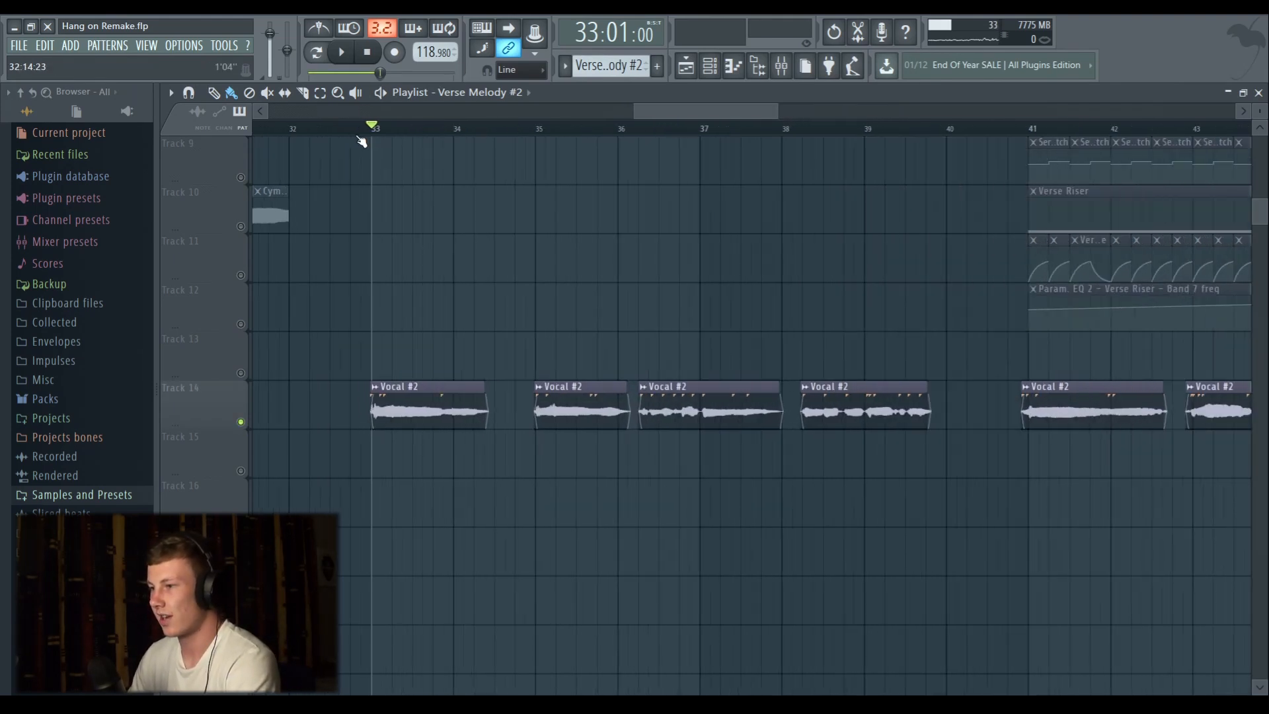
key("space")
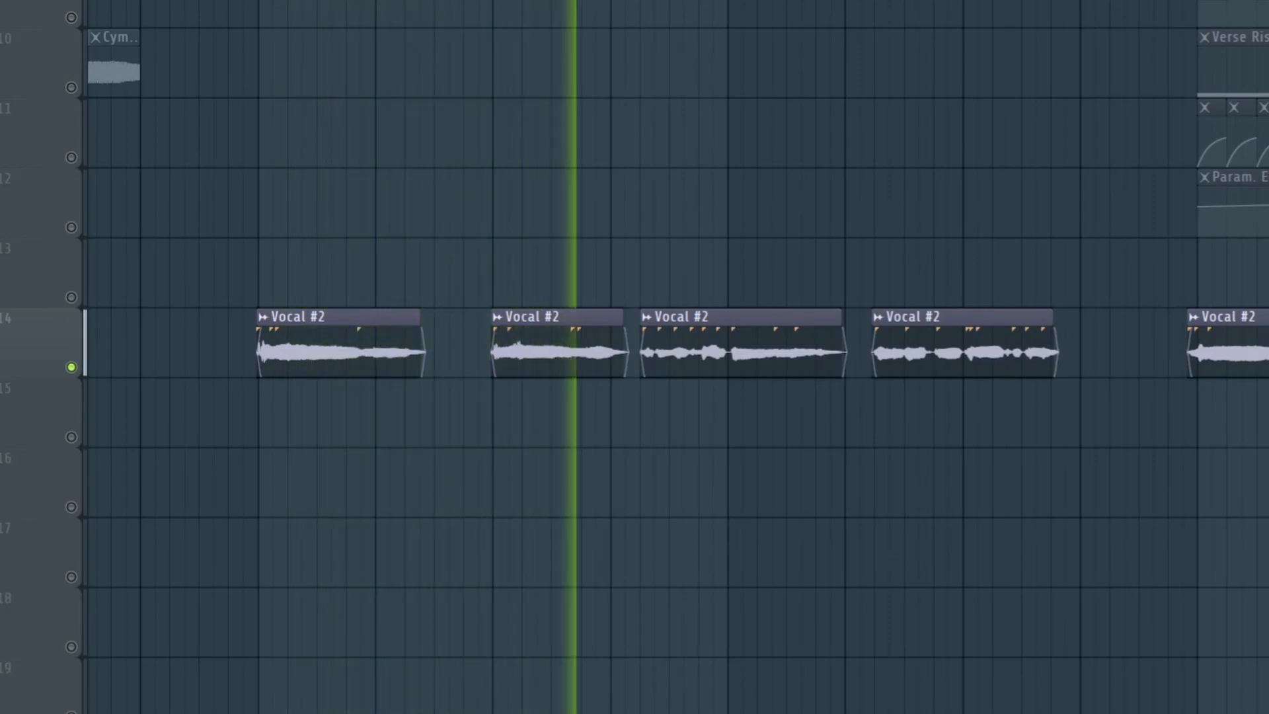
scroll(358, 357, "down", 1)
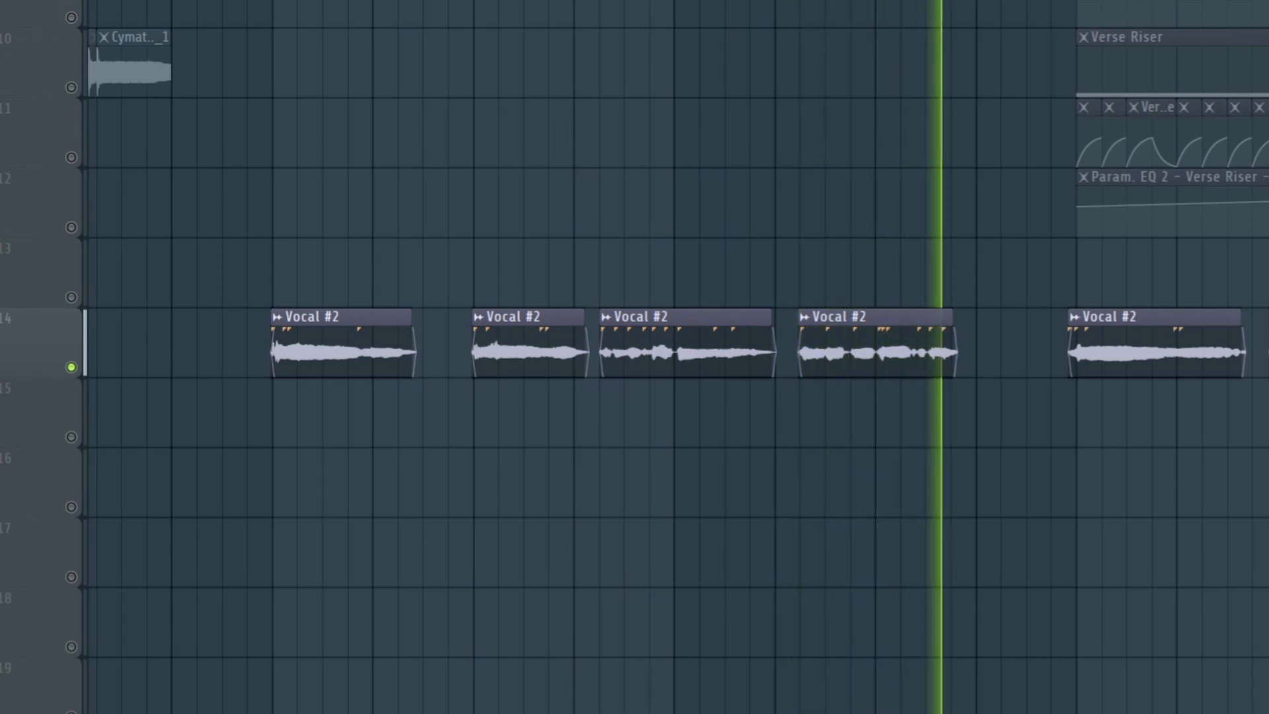
Examine the vocal's pitch-corrected notes in Newtone on the Vocal mixer track, and close the editor.
left_click(782, 66)
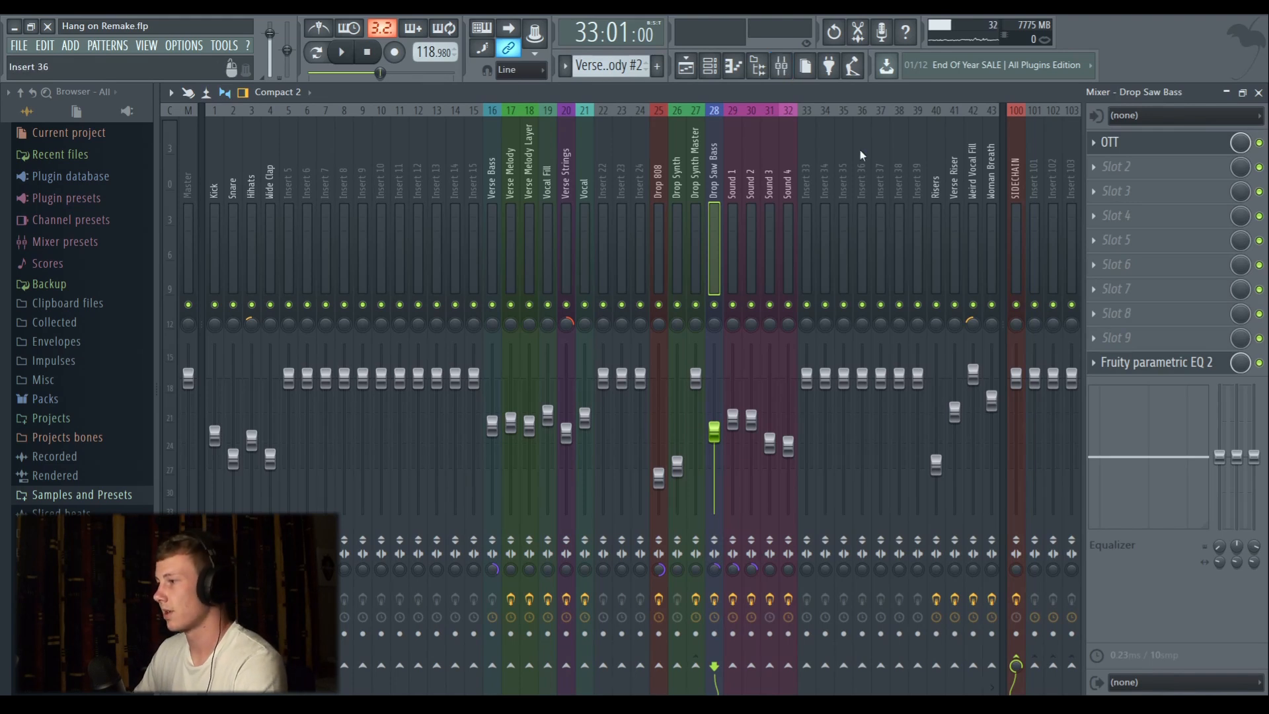
left_click(583, 157)
left_click(1157, 144)
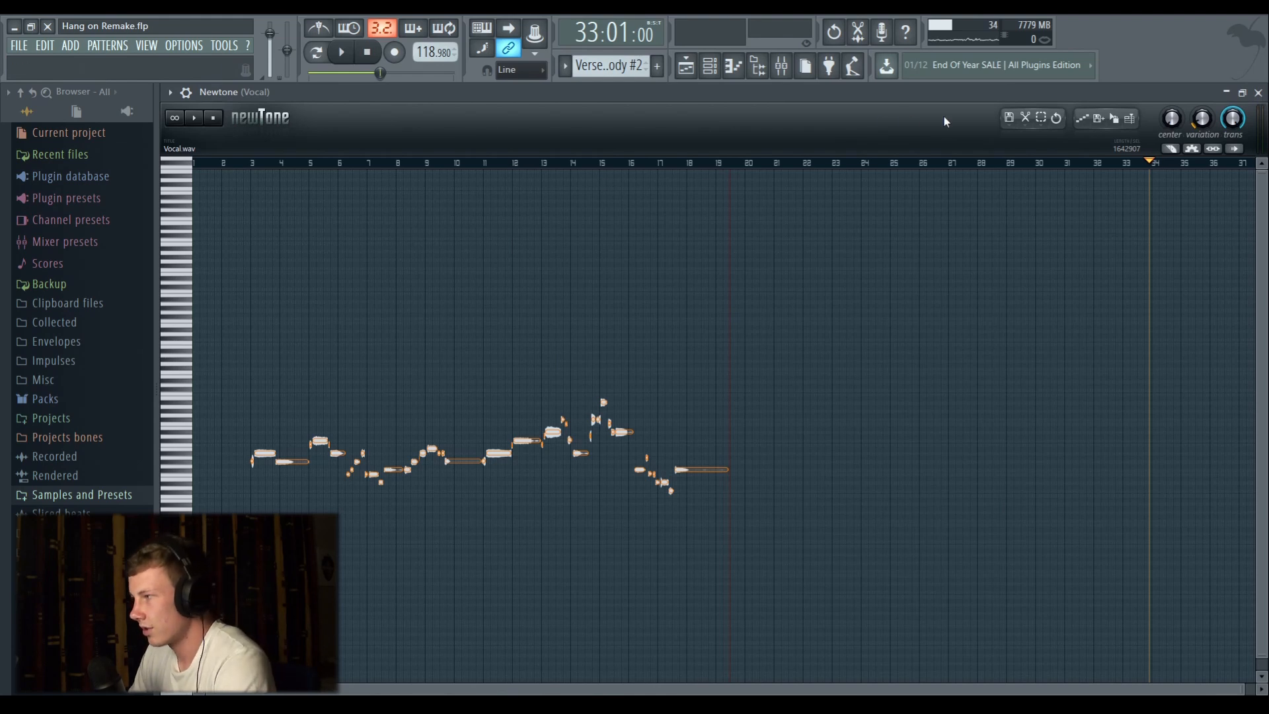
scroll(446, 157, "up", 6)
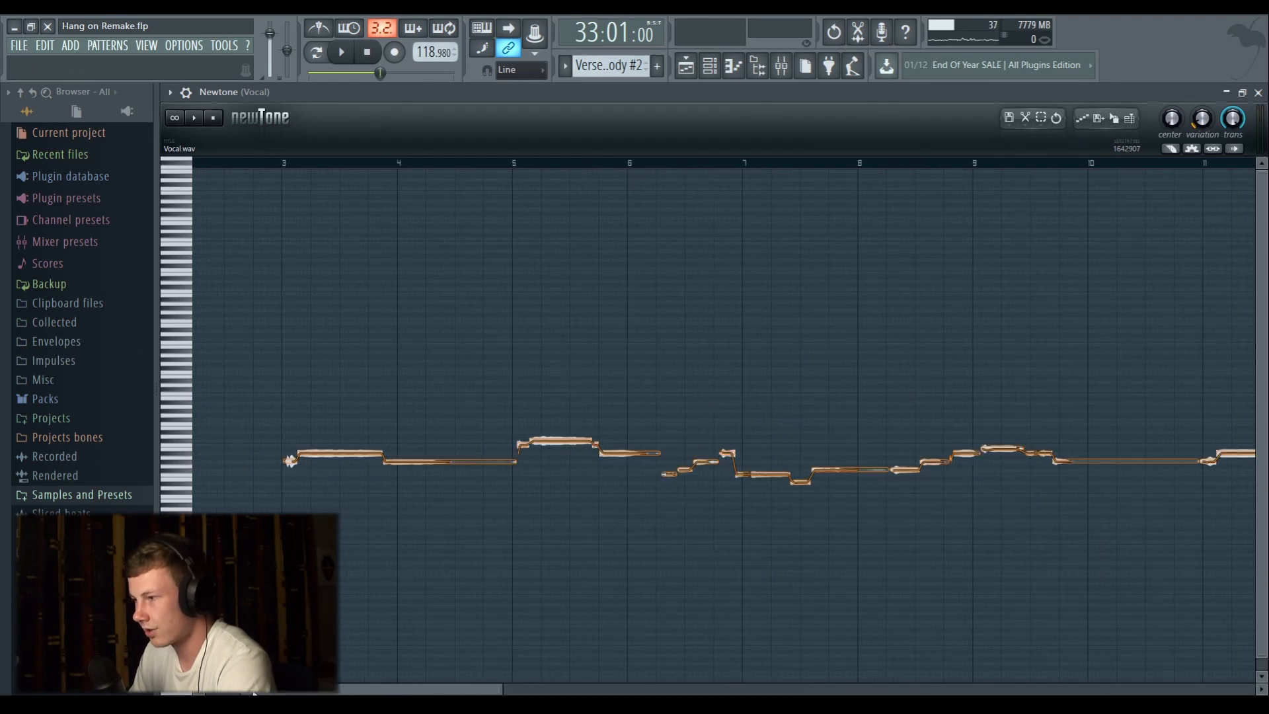
scroll(385, 166, "left", 2)
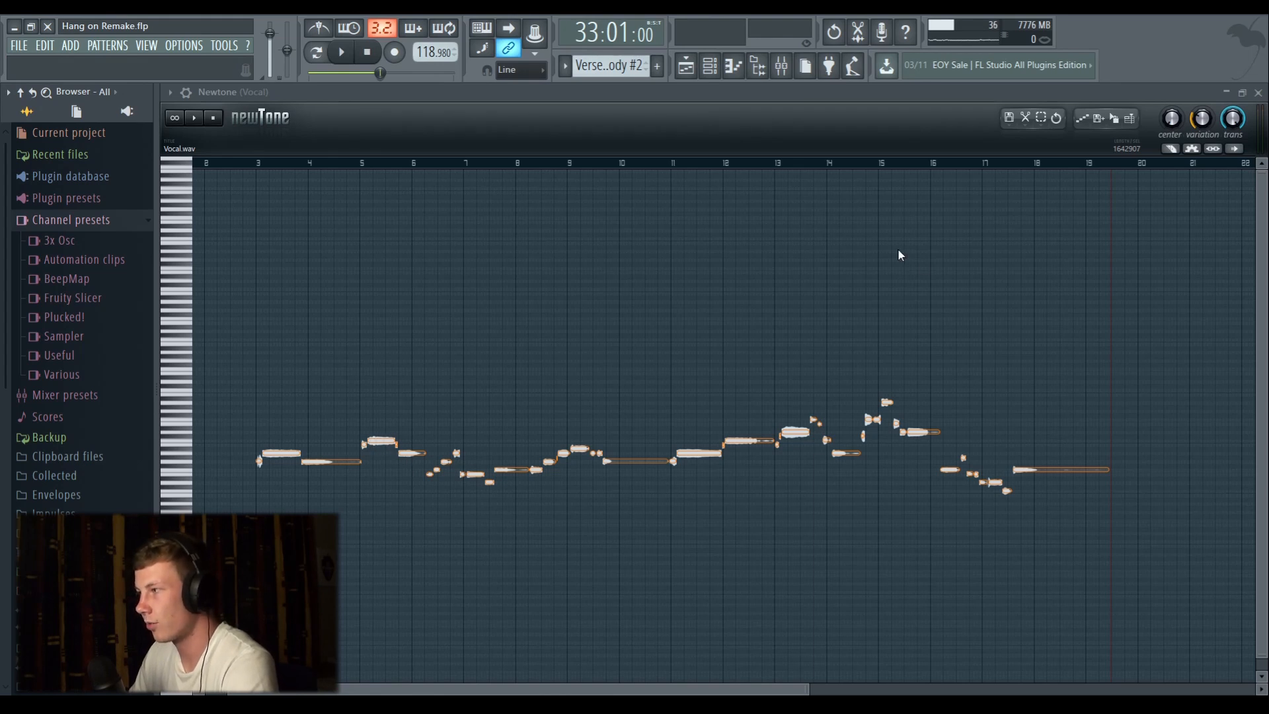
left_click(1254, 92)
left_click(686, 66)
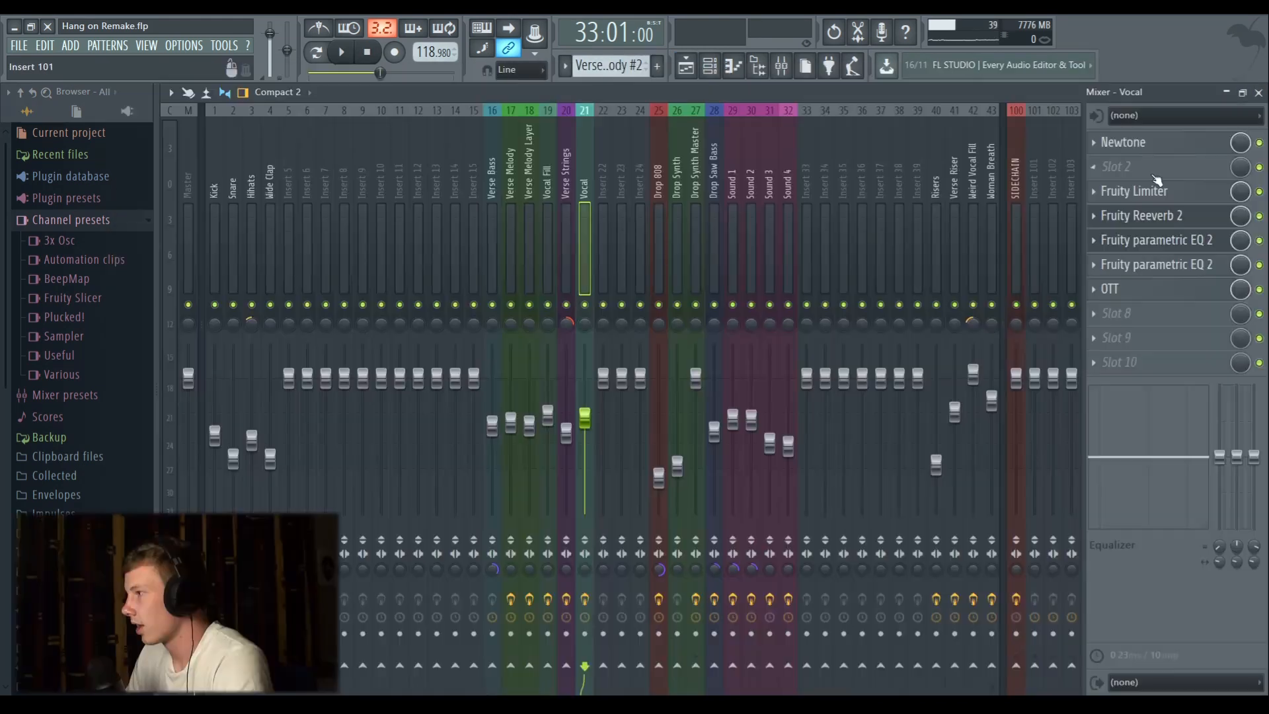
Examine the Fruity Limiter and both Fruity parametric EQ 2 instances on the Vocal mixer track.
left_click(1150, 191)
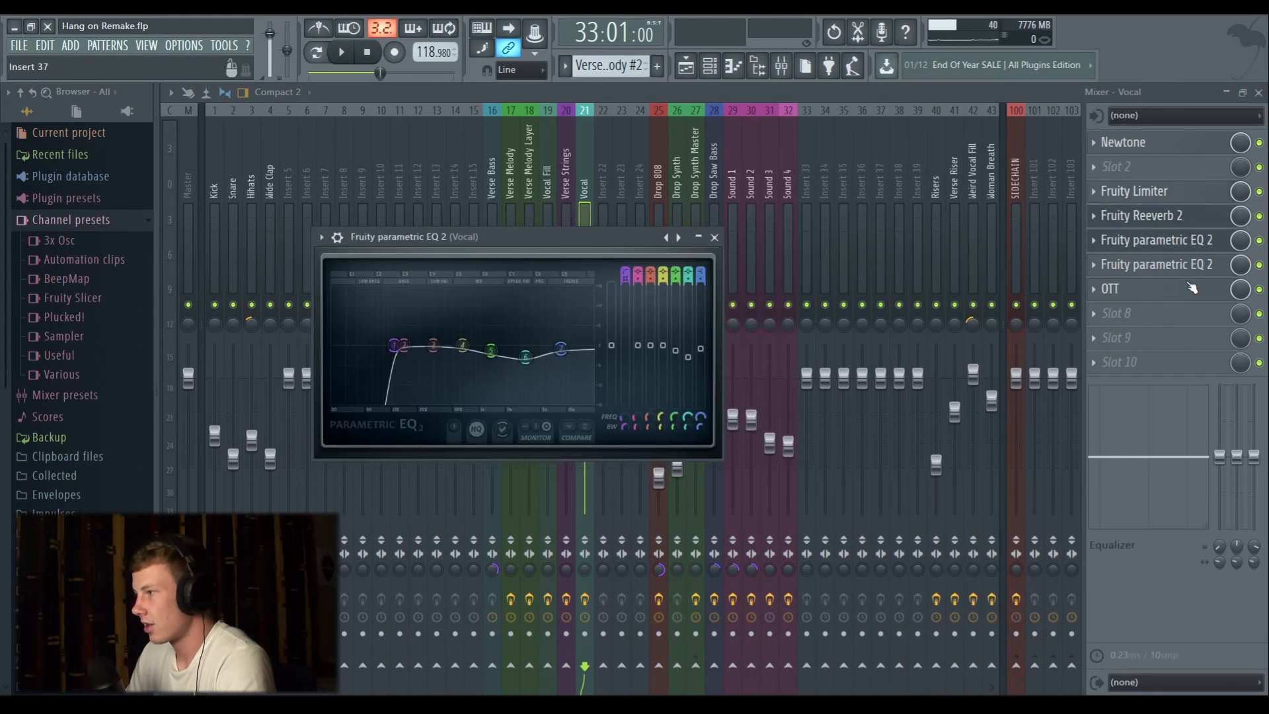
left_click(1148, 265)
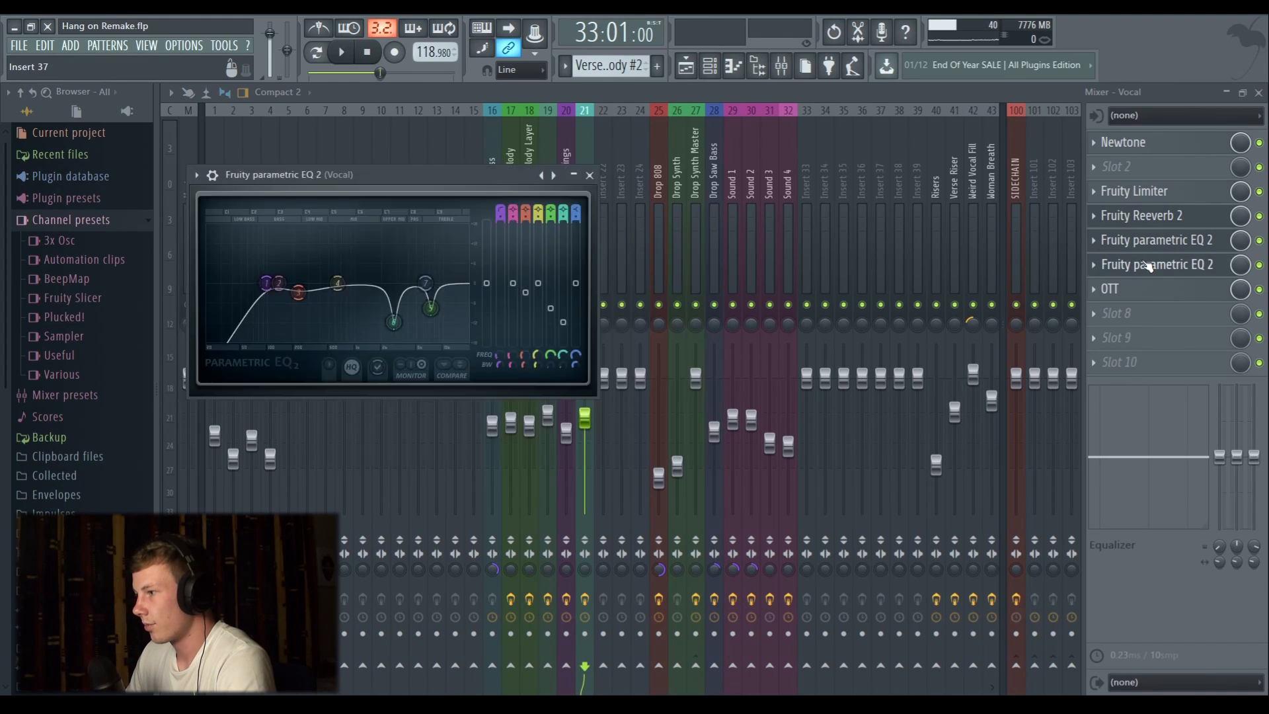
left_click_drag(413, 176, 534, 177)
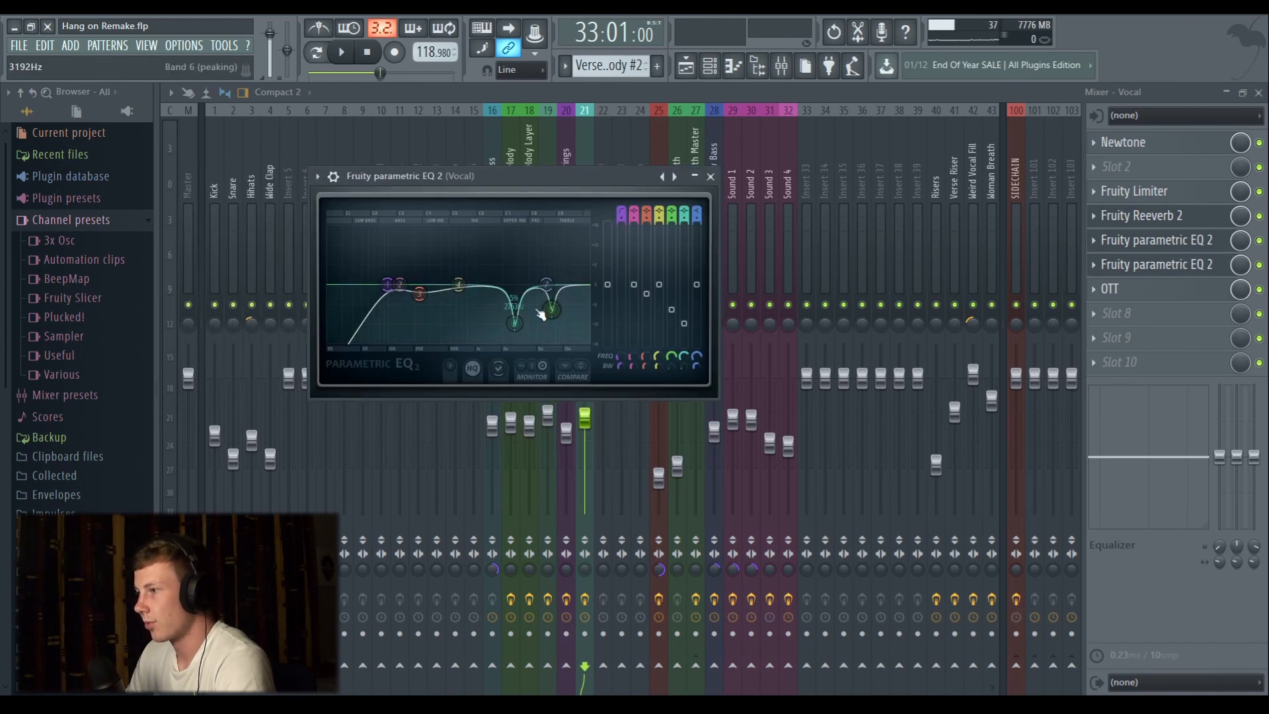
Examine the OTT compressor on the Vocal mixer track, close it and return to the playlist.
left_click(1118, 288)
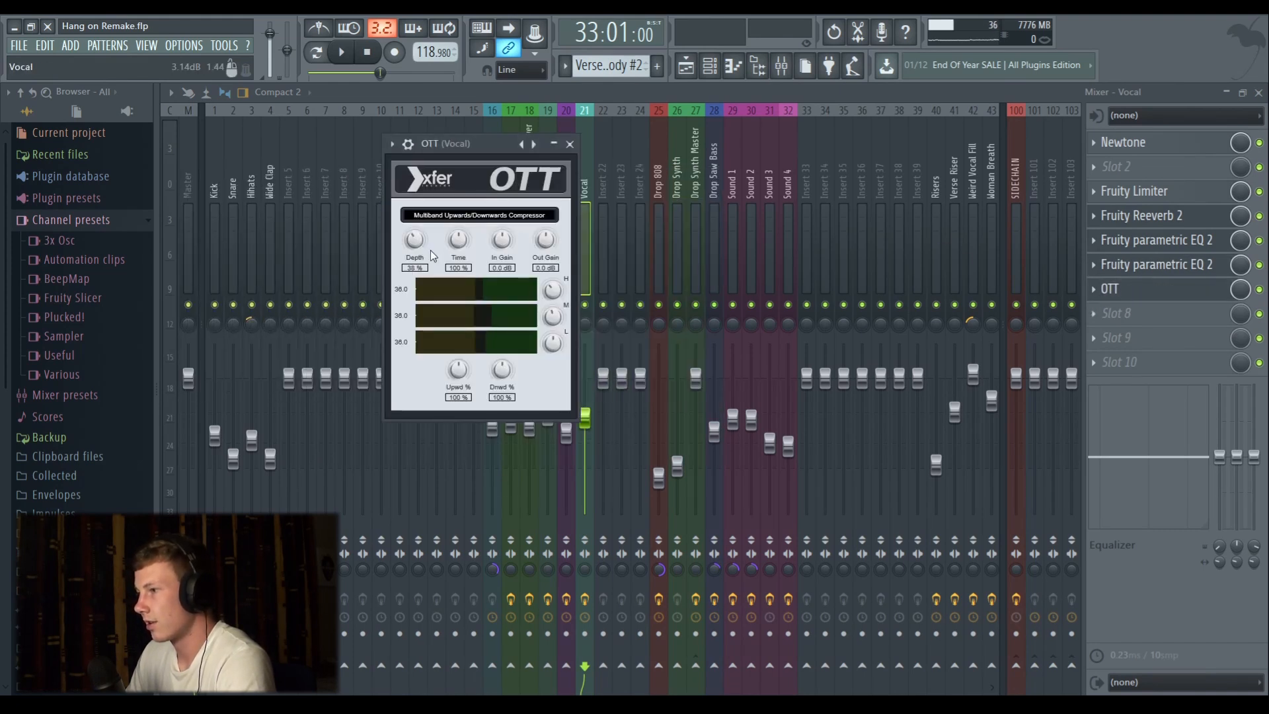
left_click(569, 144)
left_click(686, 66)
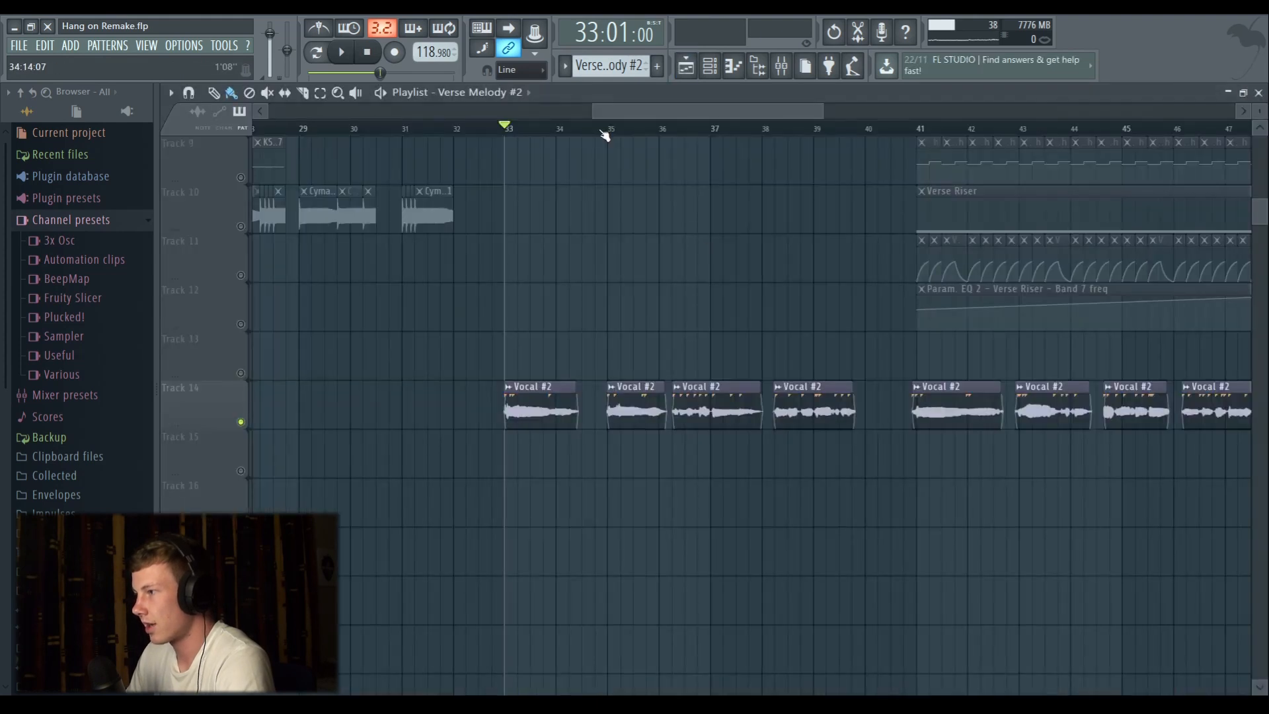
Solo track 6 and play the Drop Synth lead-in clip from bar 48.
left_click(780, 126)
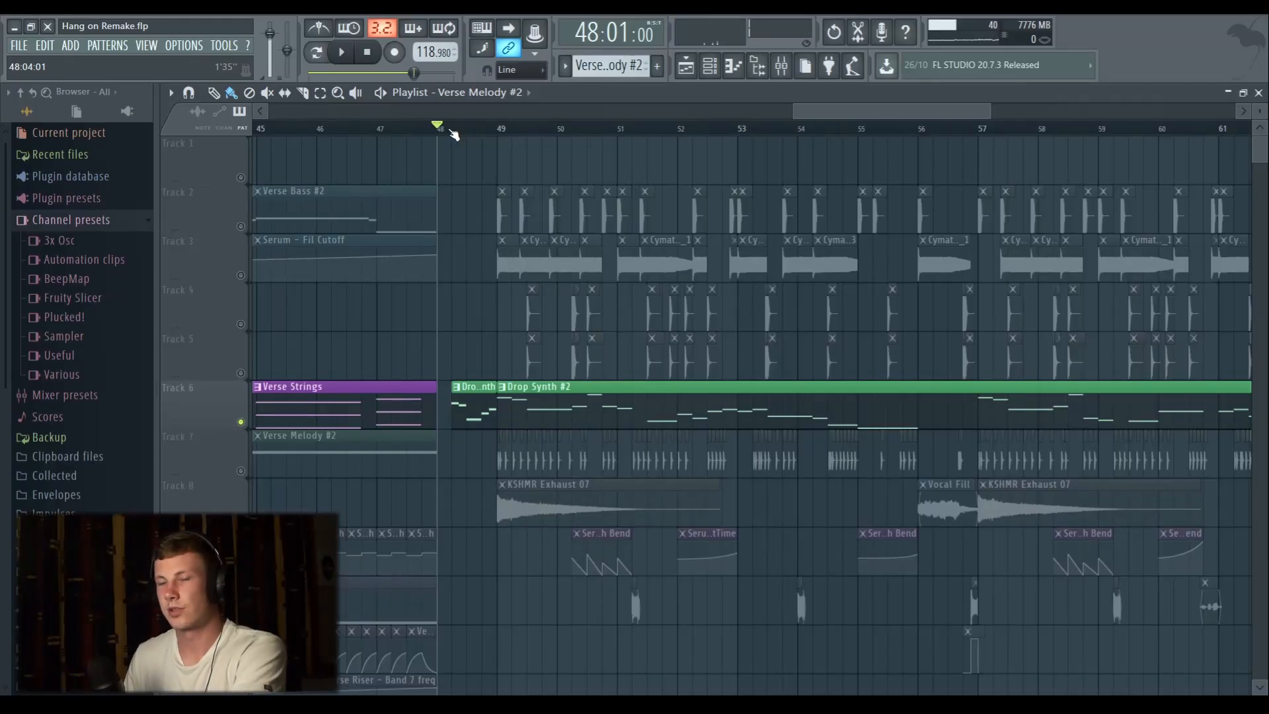
key("space")
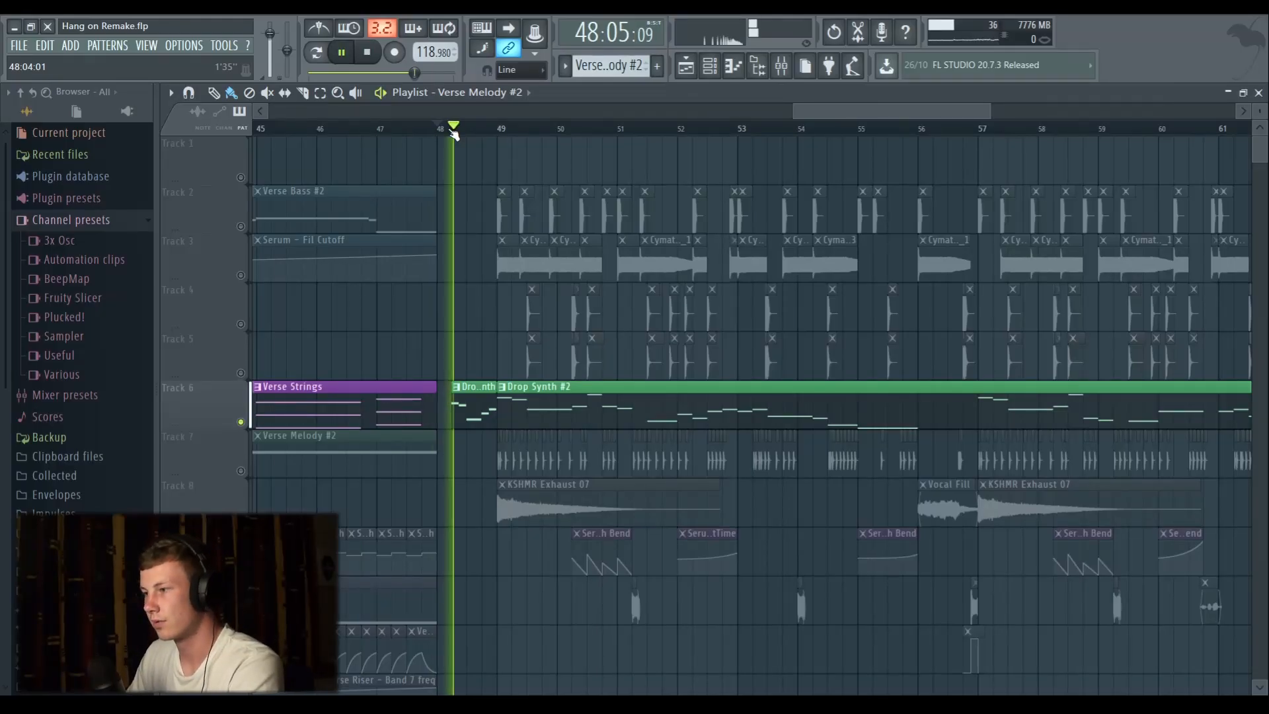
key("space")
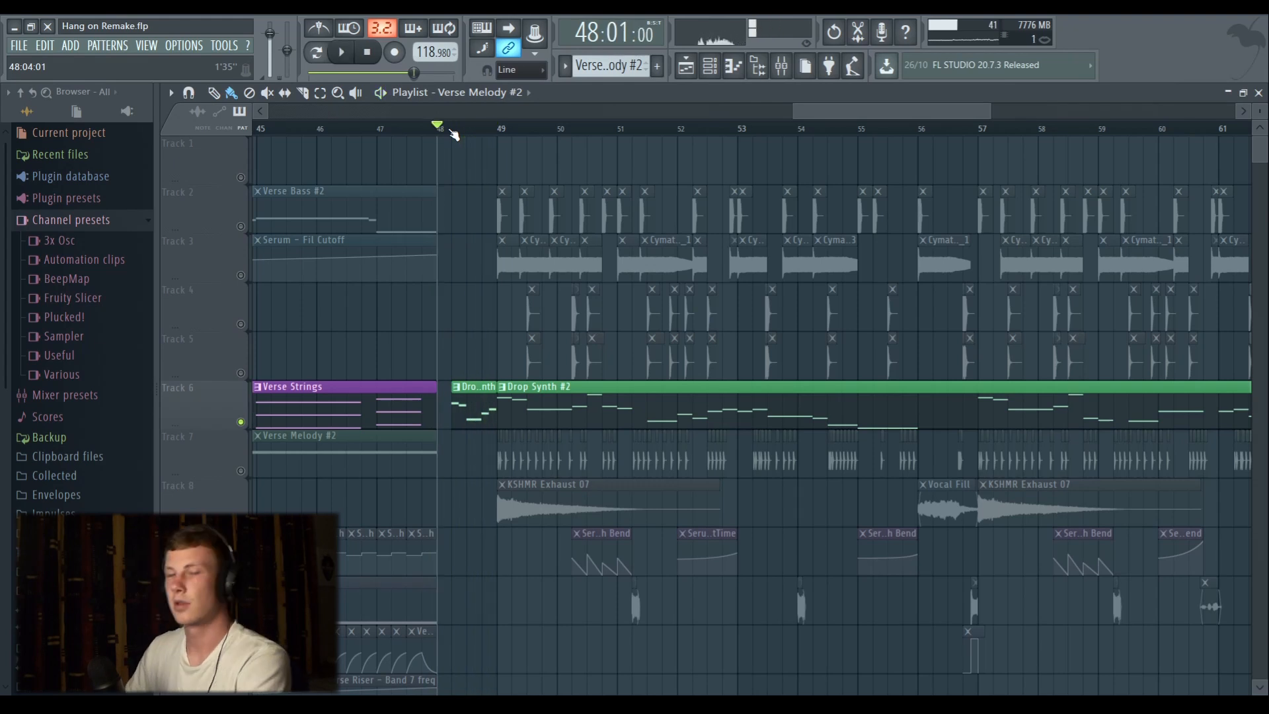
Place the playhead at bar 49, look over the drop's clips up to bar 65, and check the Serum channels in the channel rack.
left_click(506, 130)
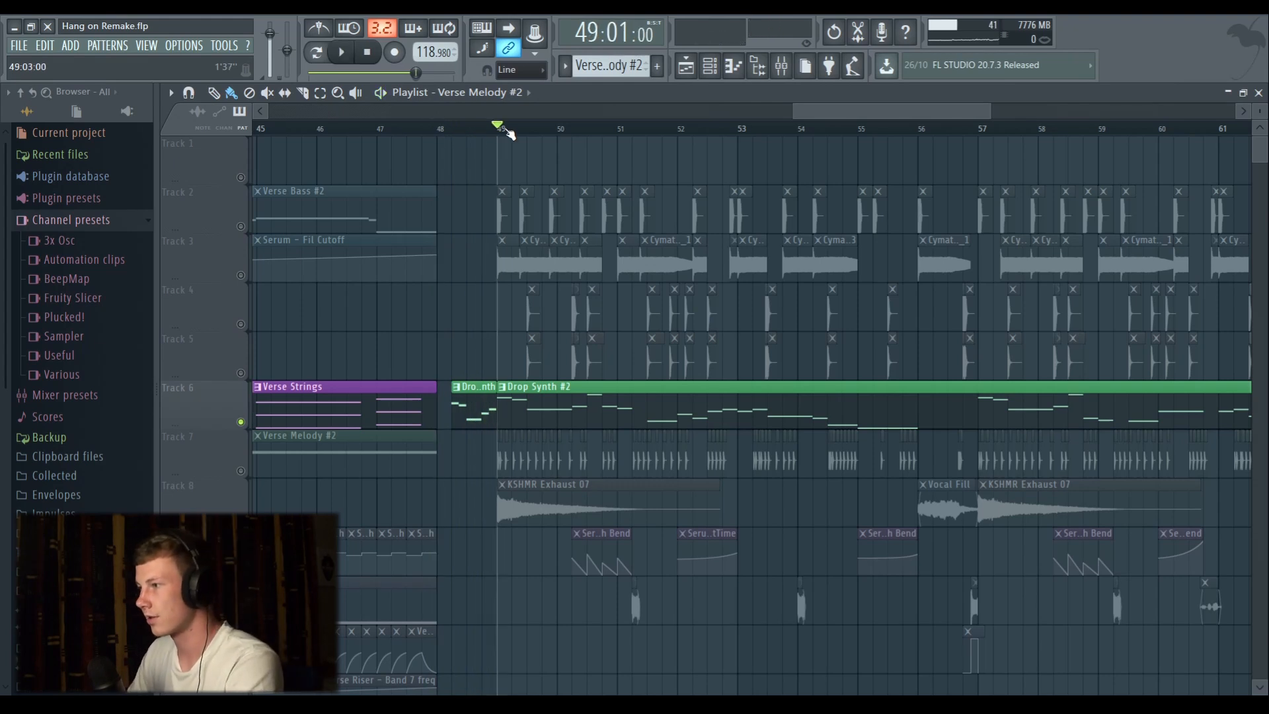
scroll(506, 130, "down", 2)
left_click_drag(803, 114, 814, 115)
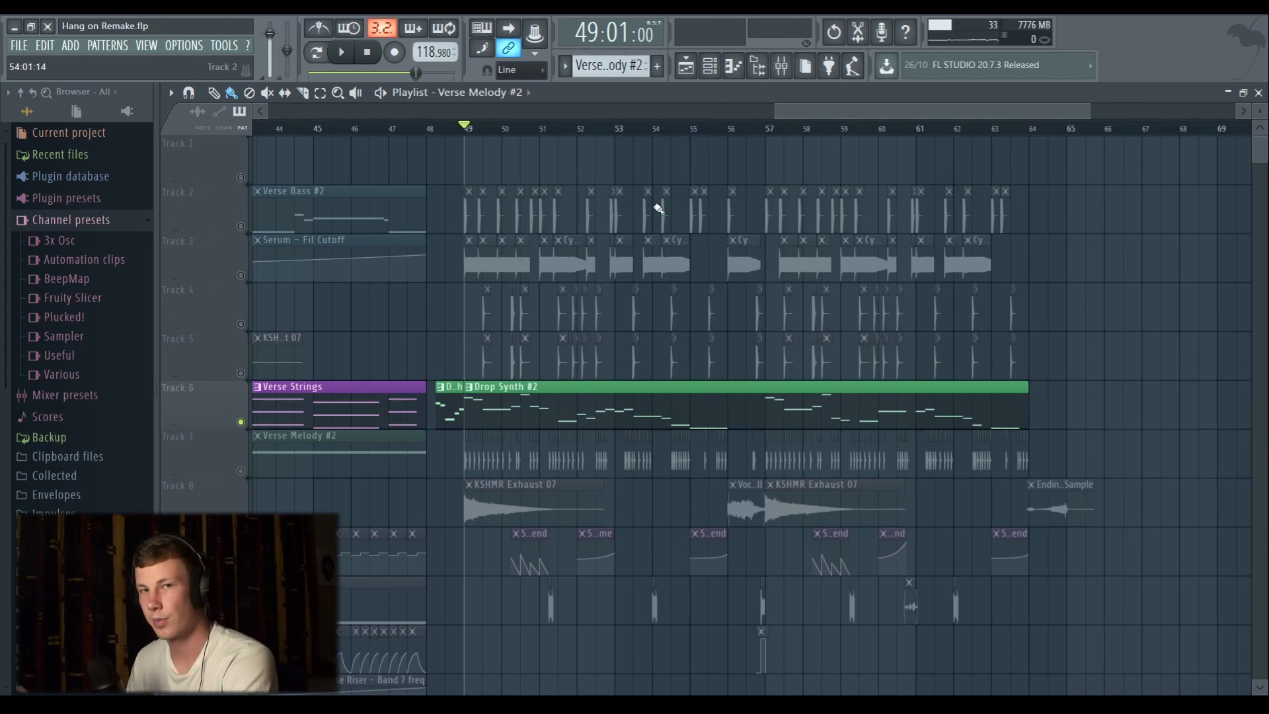
left_click_drag(804, 111, 823, 109)
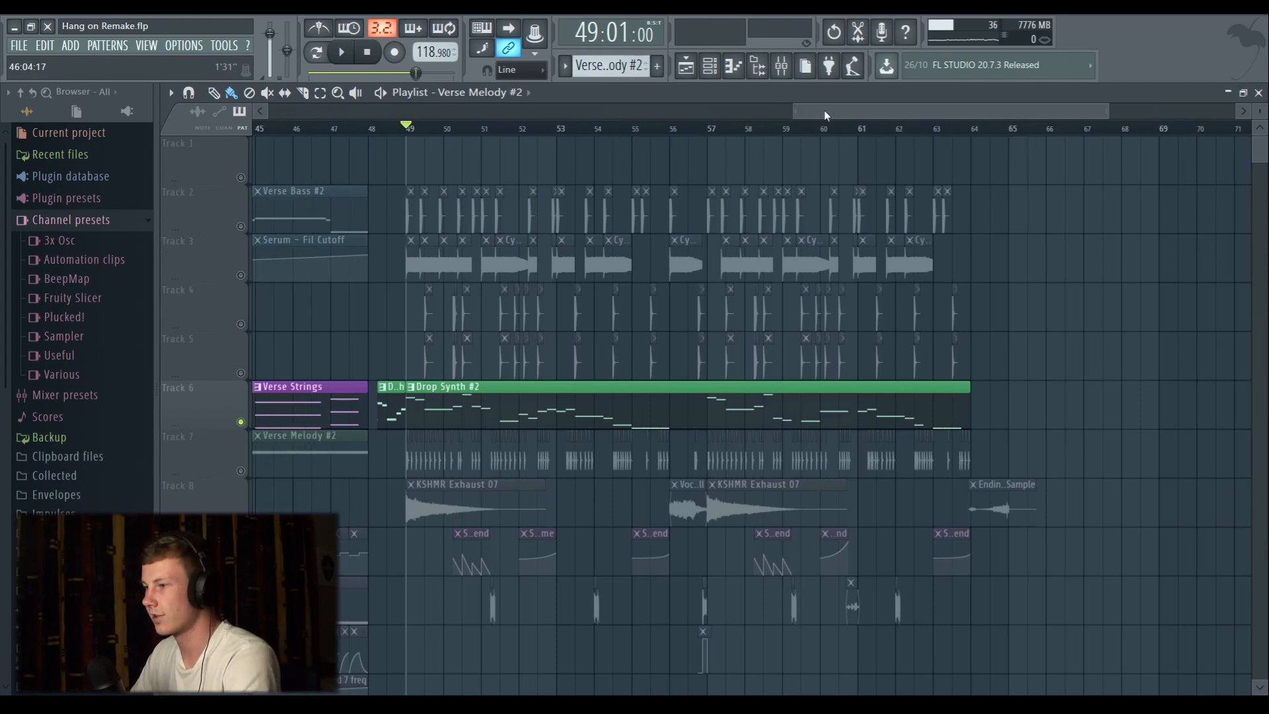
scroll(461, 131, "up", 2)
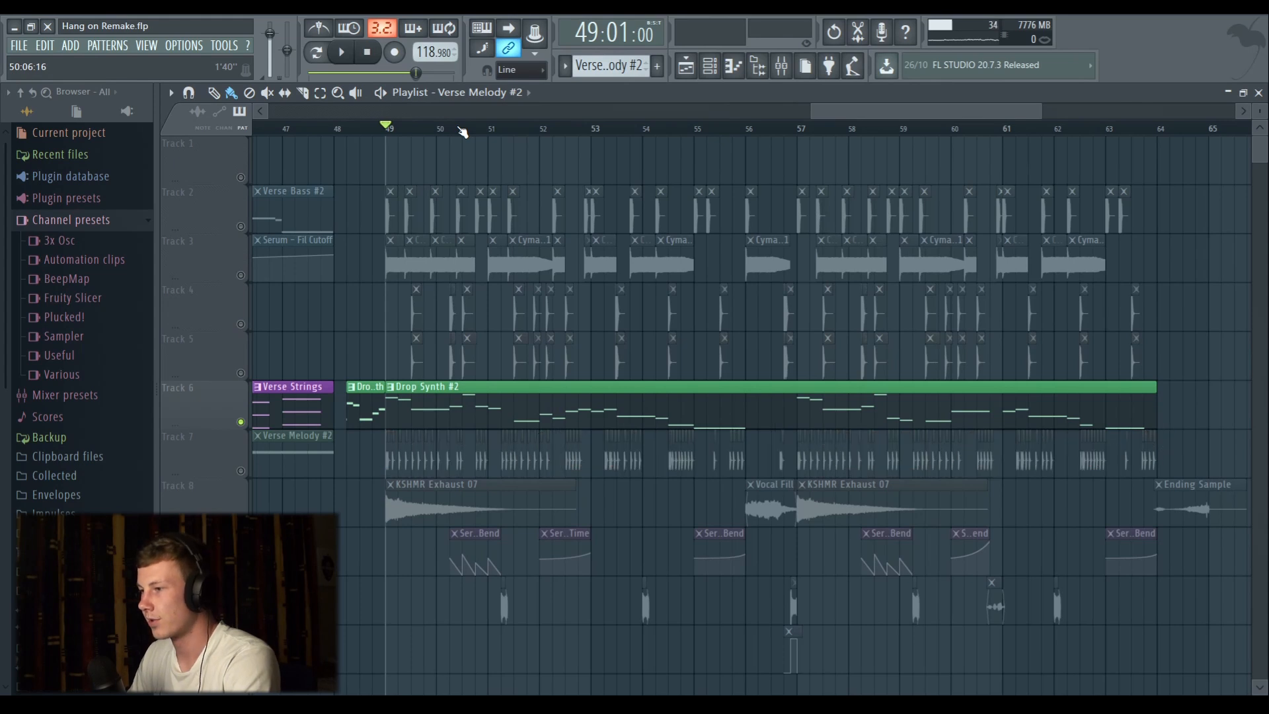
scroll(429, 128, "up", 1)
left_click(715, 66)
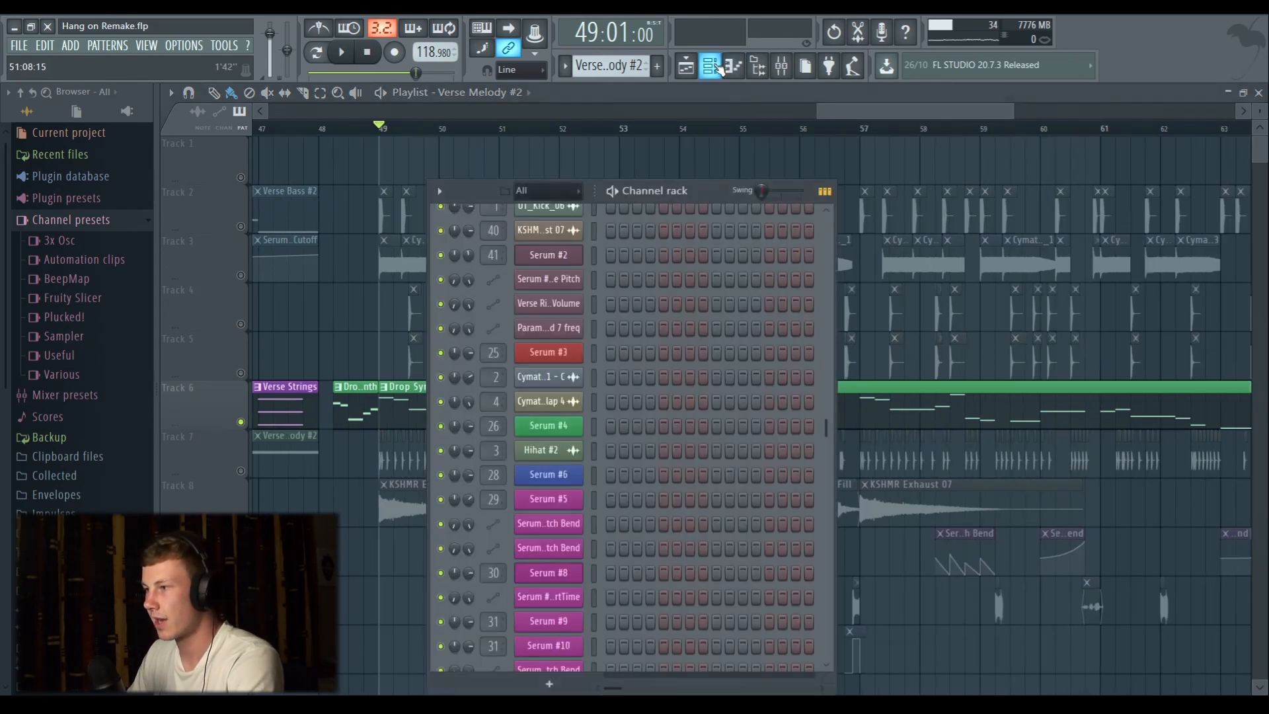
scroll(691, 406, "down", 4)
left_click(709, 66)
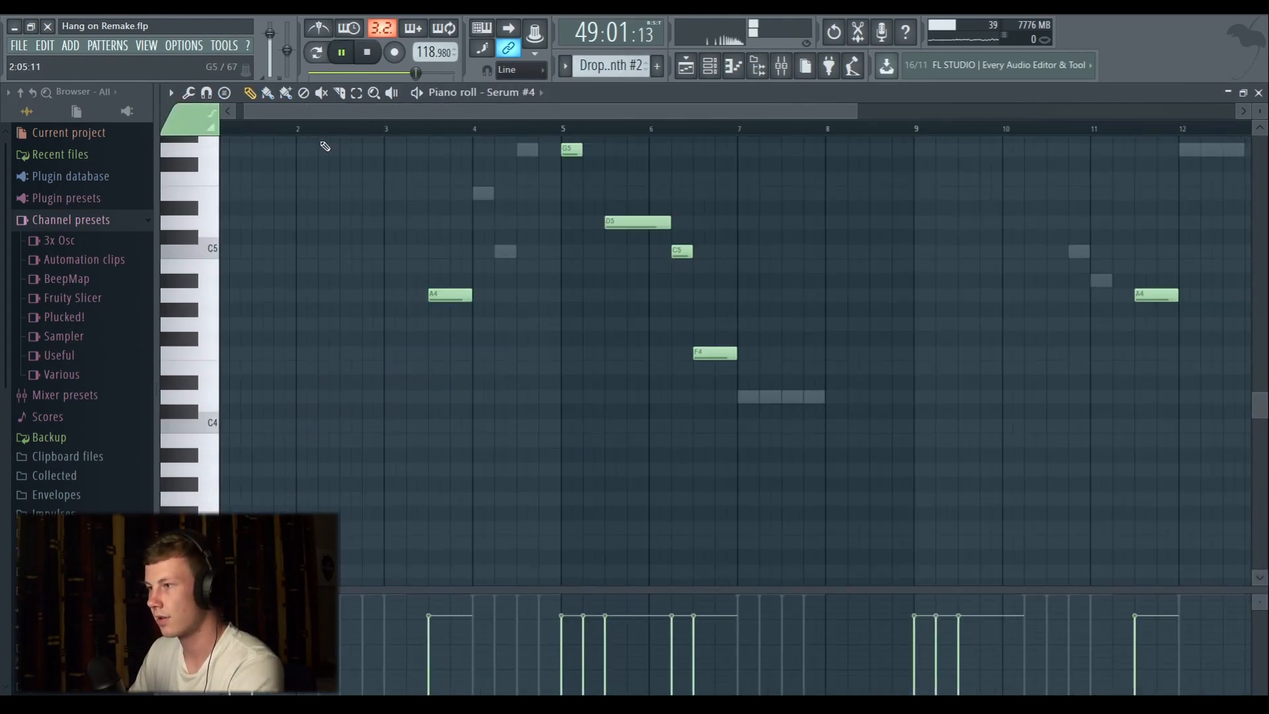
Play Drop Synth #2 from bar 49 and follow its Serum #4 notes in the piano roll through the second half.
scroll(324, 185, "up", 6)
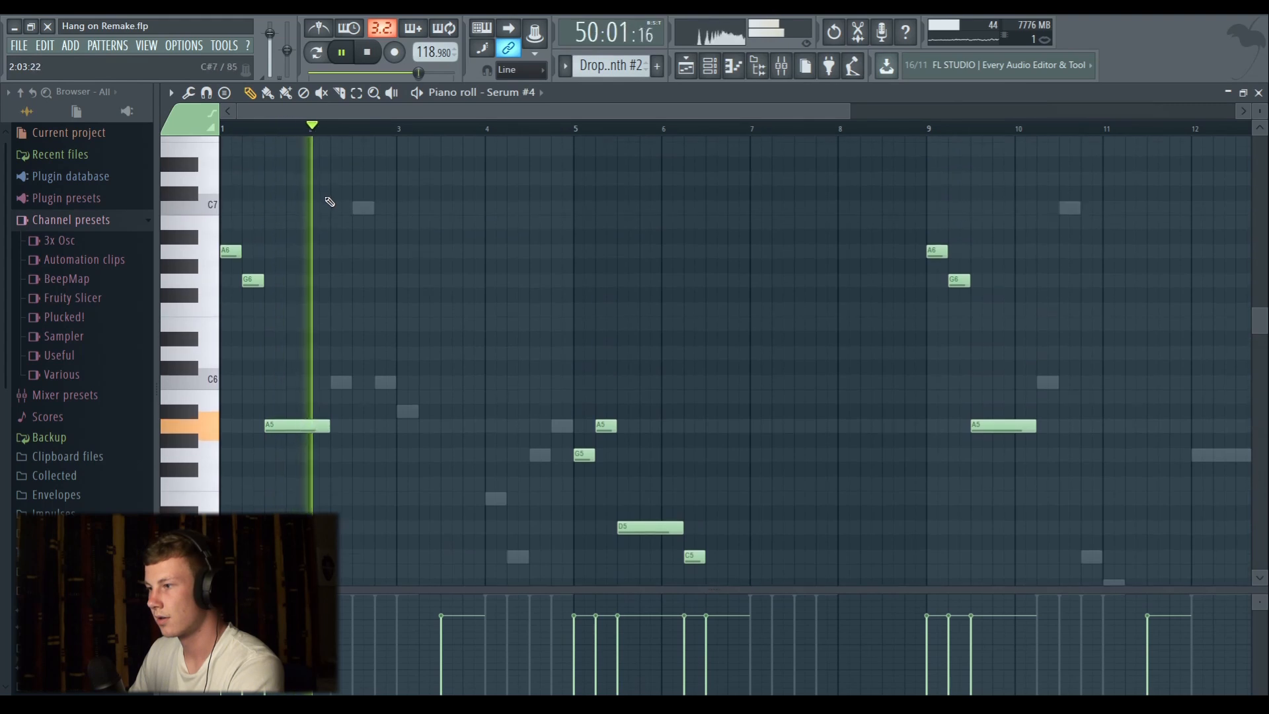
scroll(471, 247, "down", 1)
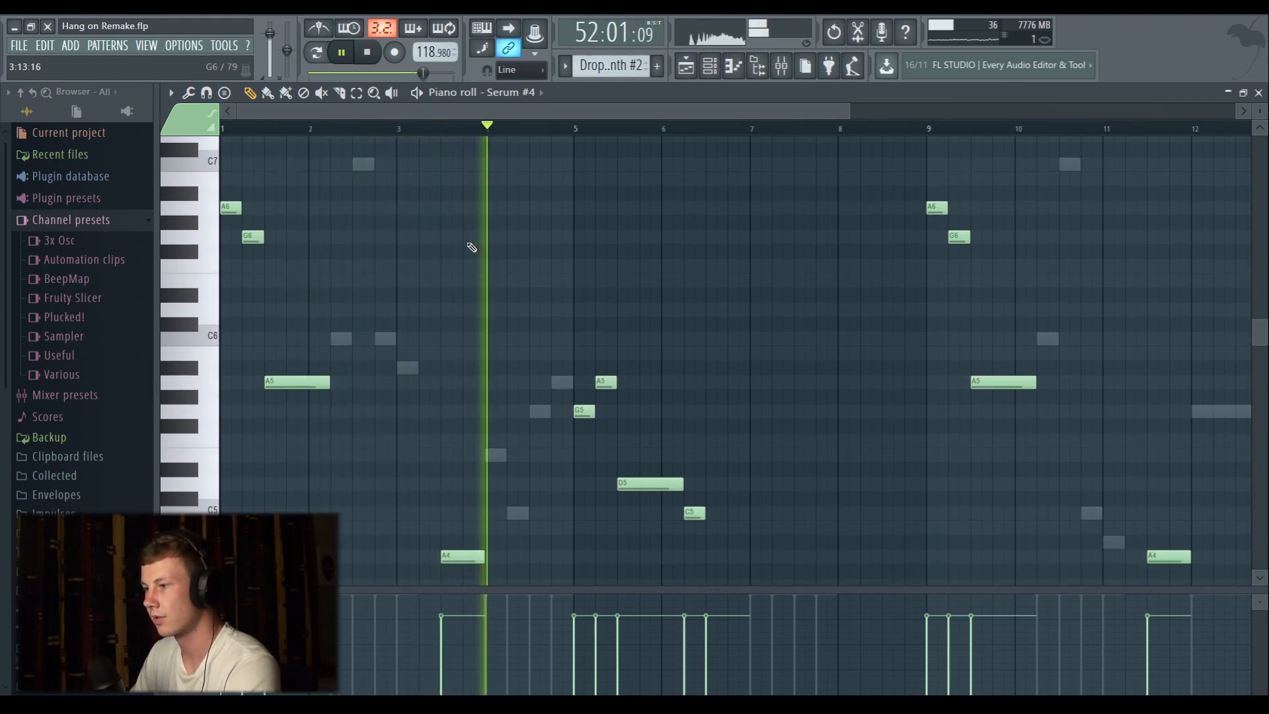
scroll(629, 241, "down", 2)
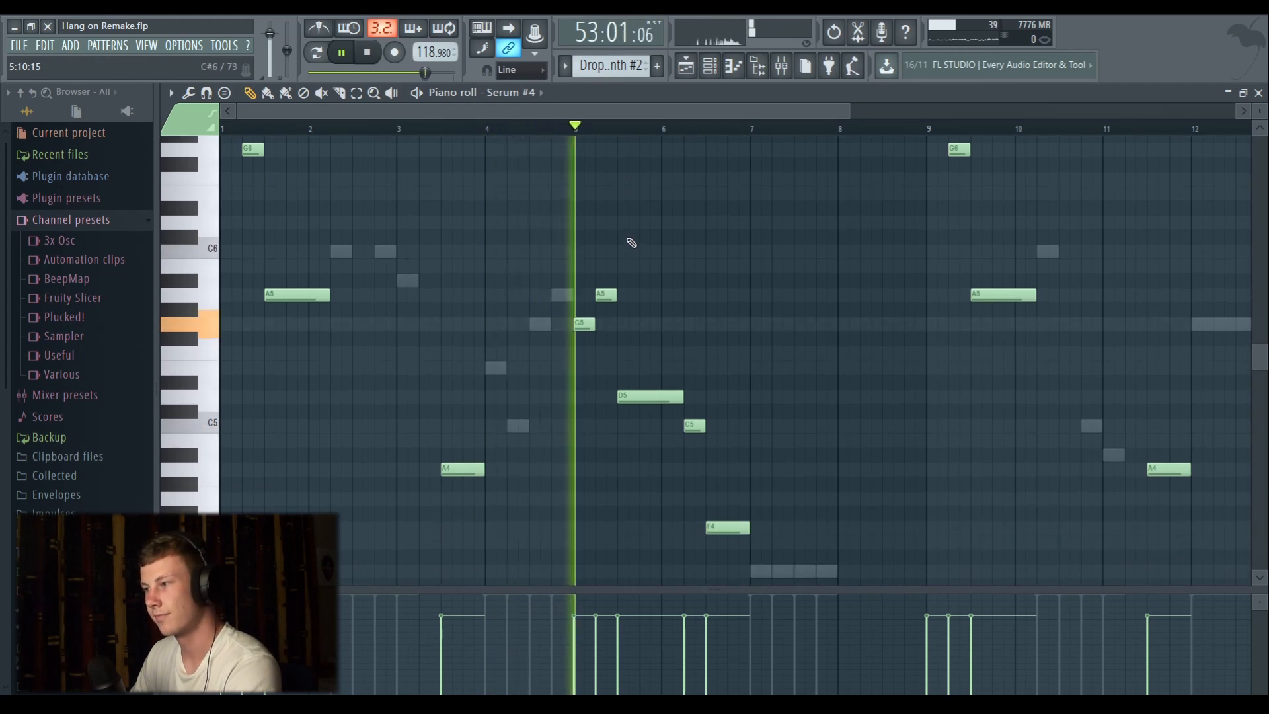
scroll(694, 204, "down", 2)
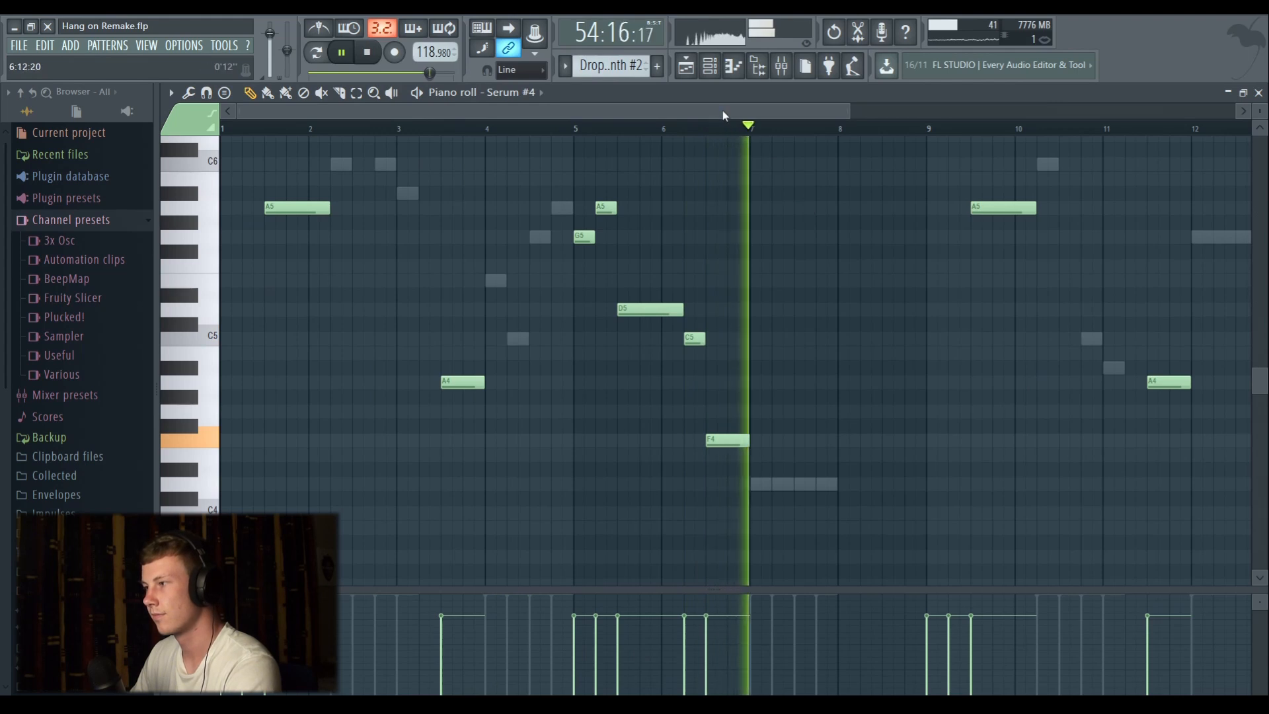
left_click_drag(723, 116, 769, 115)
scroll(847, 237, "up", 1)
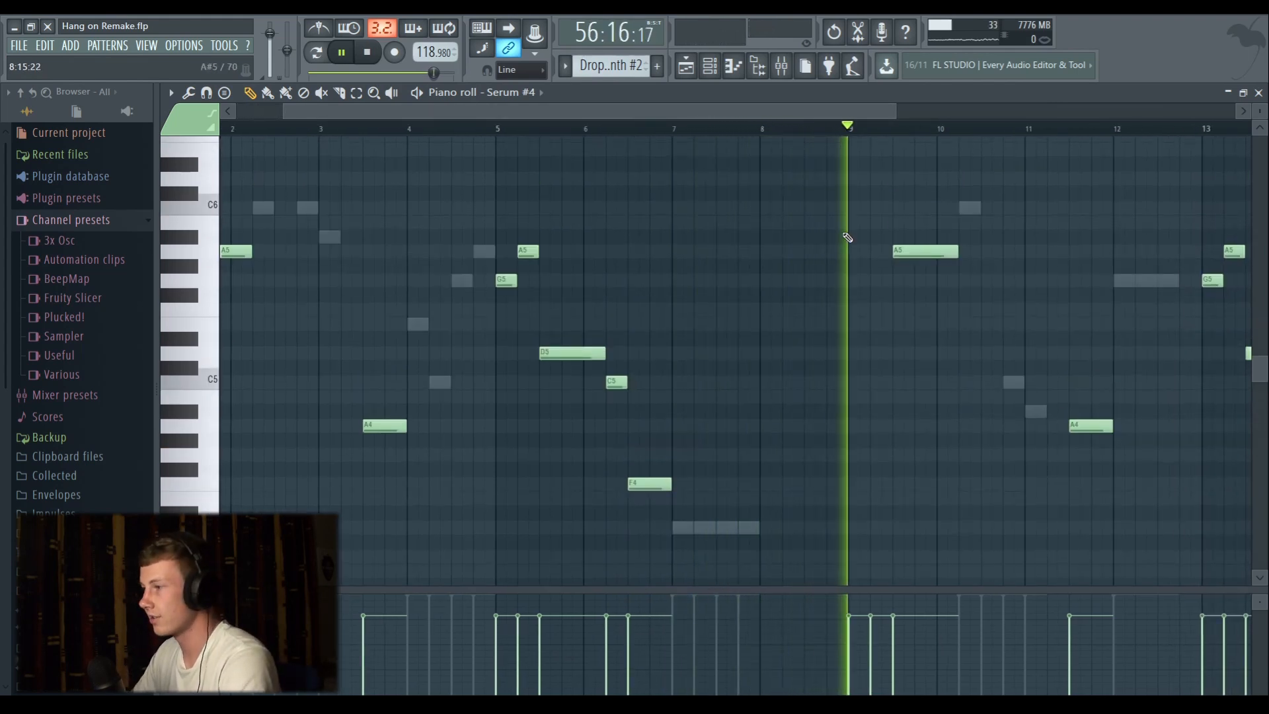
left_click_drag(720, 113, 857, 124)
scroll(881, 192, "down", 2)
scroll(886, 193, "up", 6)
scroll(872, 211, "down", 3)
scroll(918, 156, "down", 2)
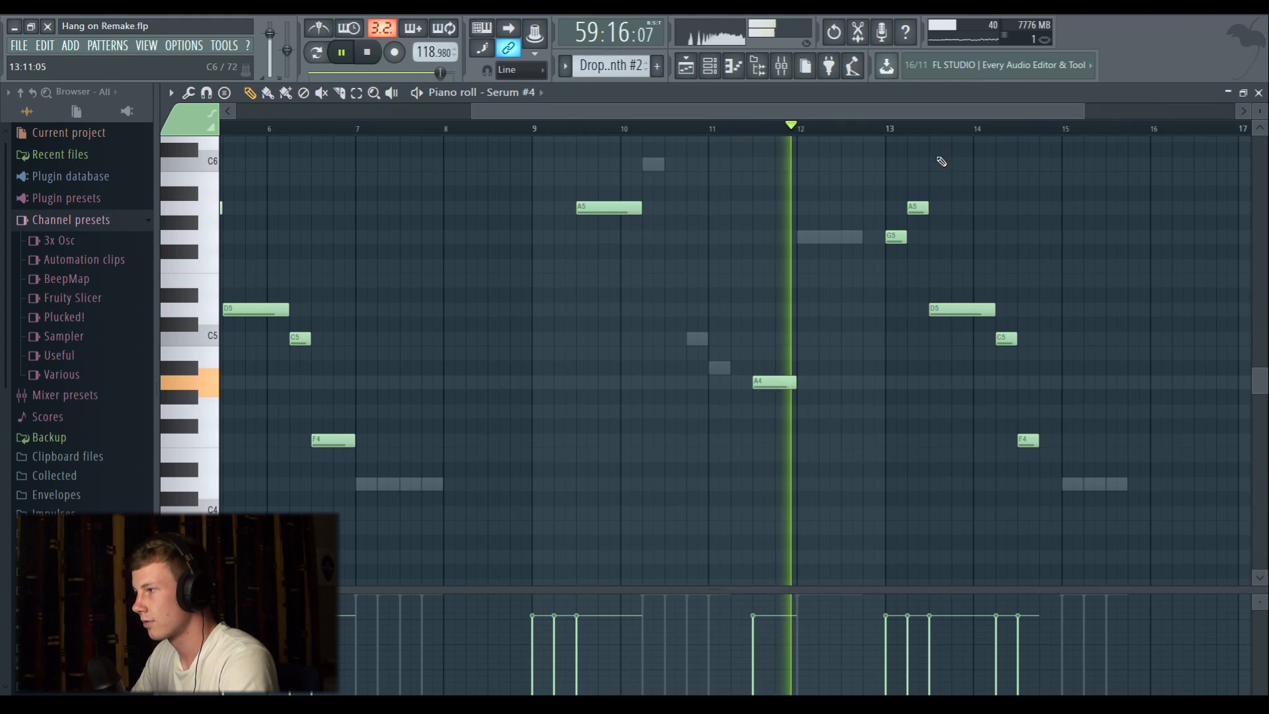
scroll(906, 125, "down", 2)
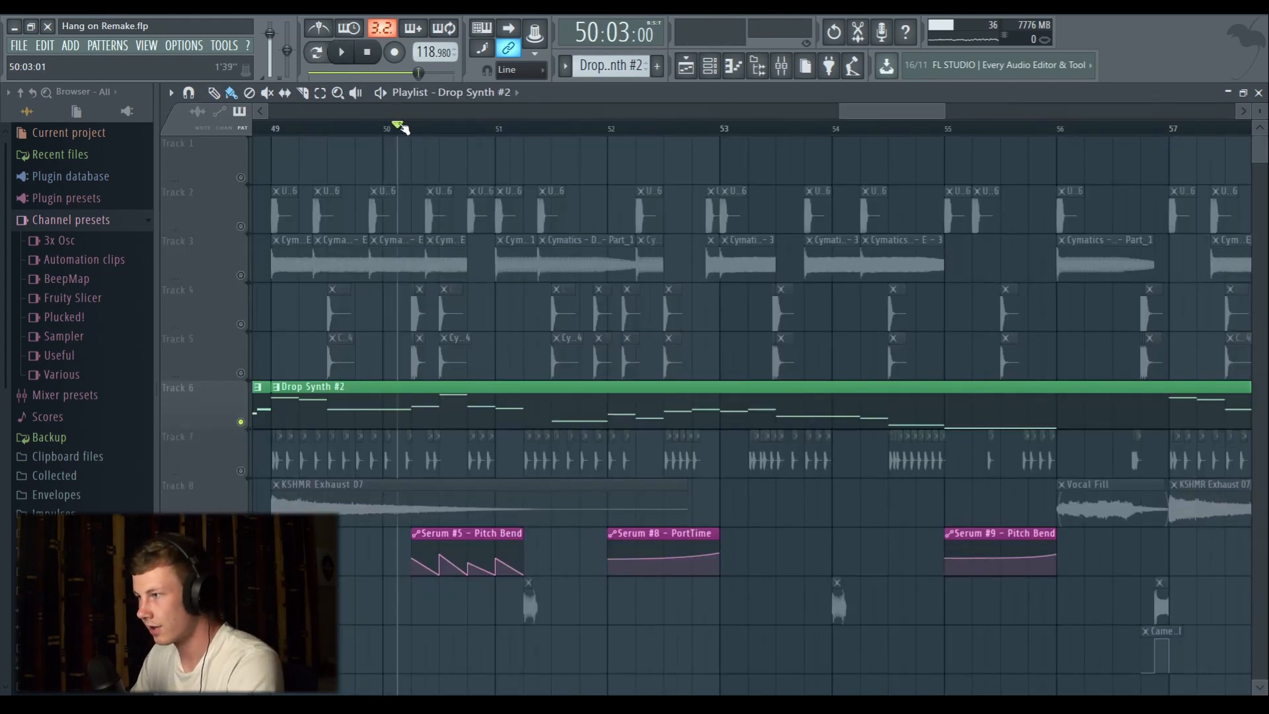
Play the Drop Synth #2 section under the Serum #5 - Pitch Bend automation from 50:05.
left_click(417, 130)
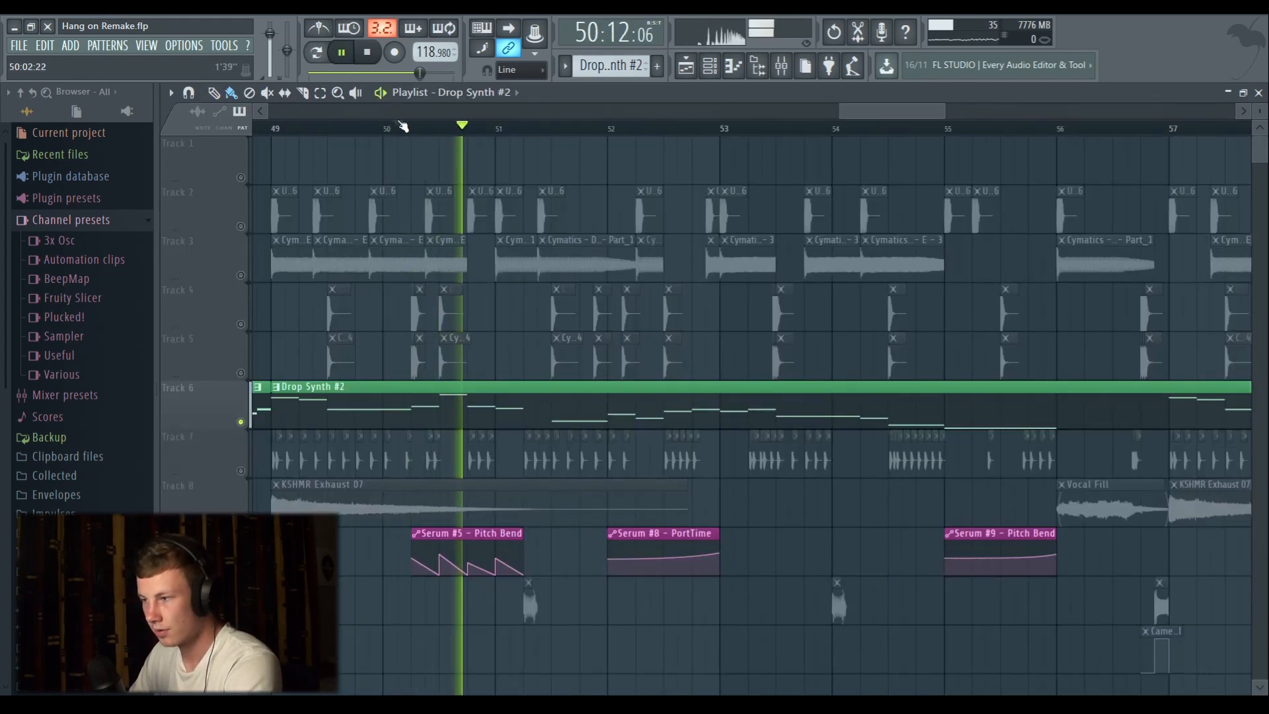
key("space")
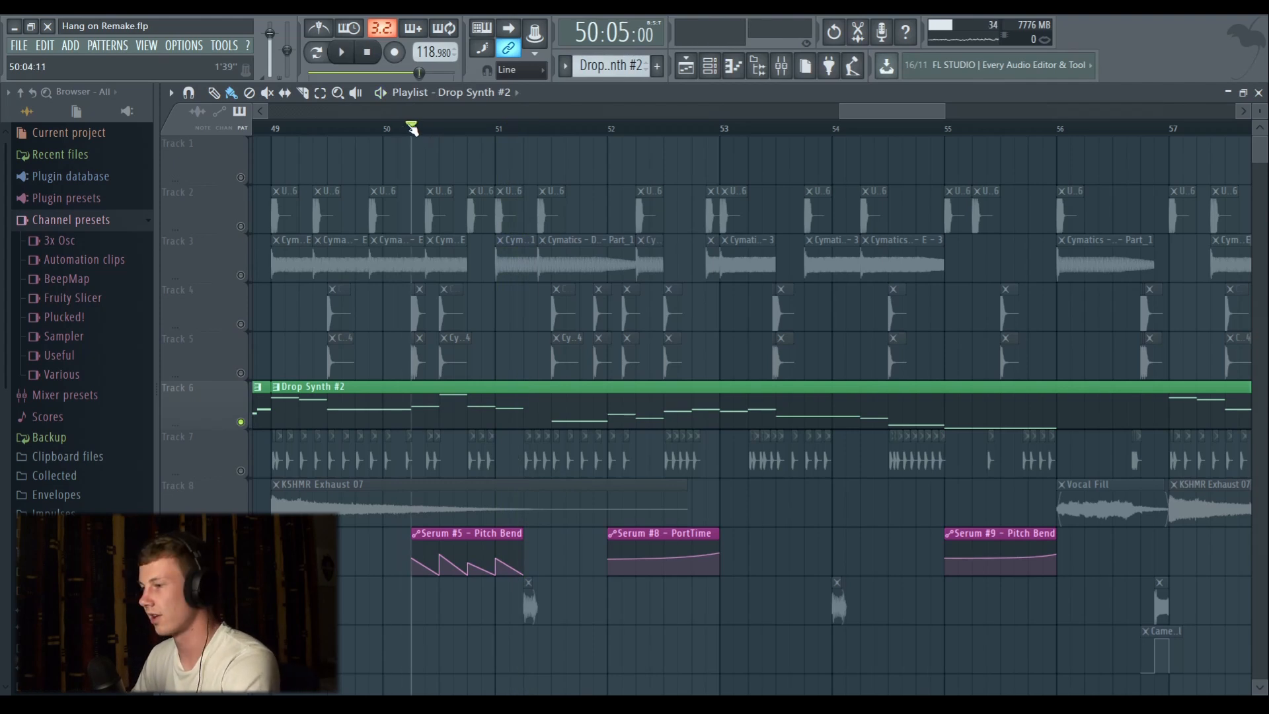
key("space")
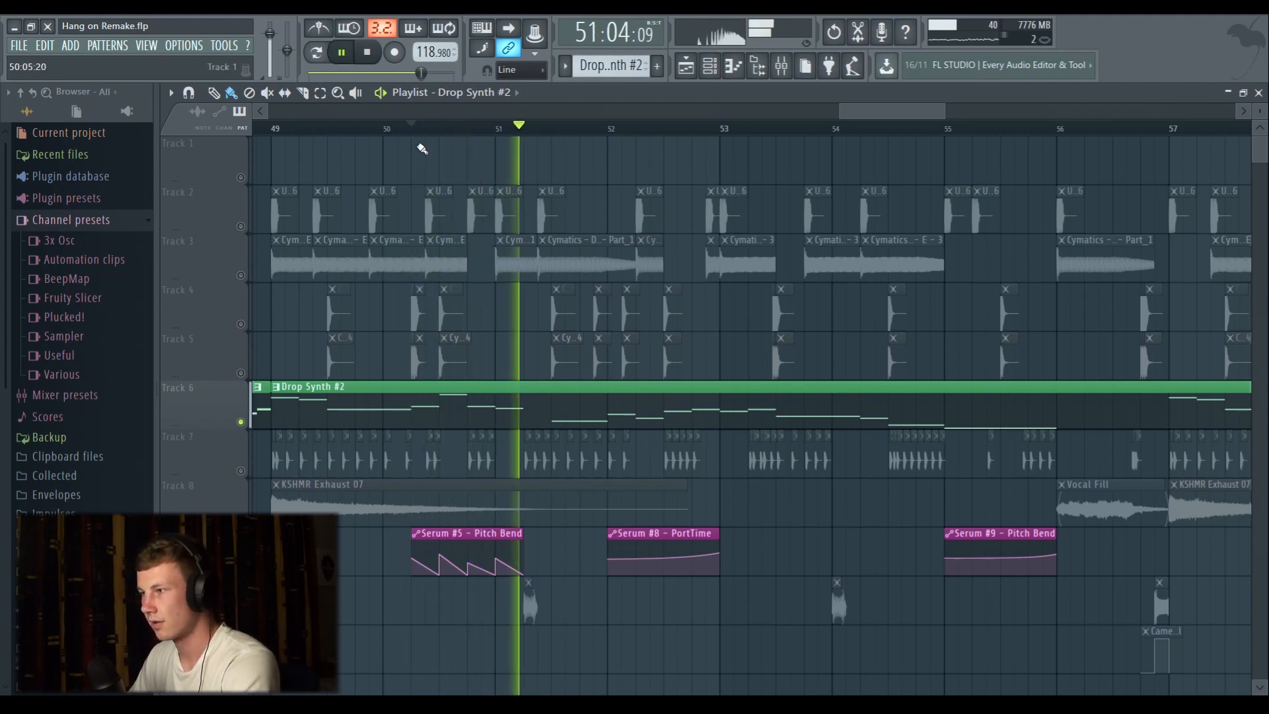
key("space")
Examine the SYNTH - Flume patch of Serum #5, including its effects and oscillator pages.
scroll(420, 148, "up", 3)
scroll(581, 533, "down", 2)
left_click(711, 65)
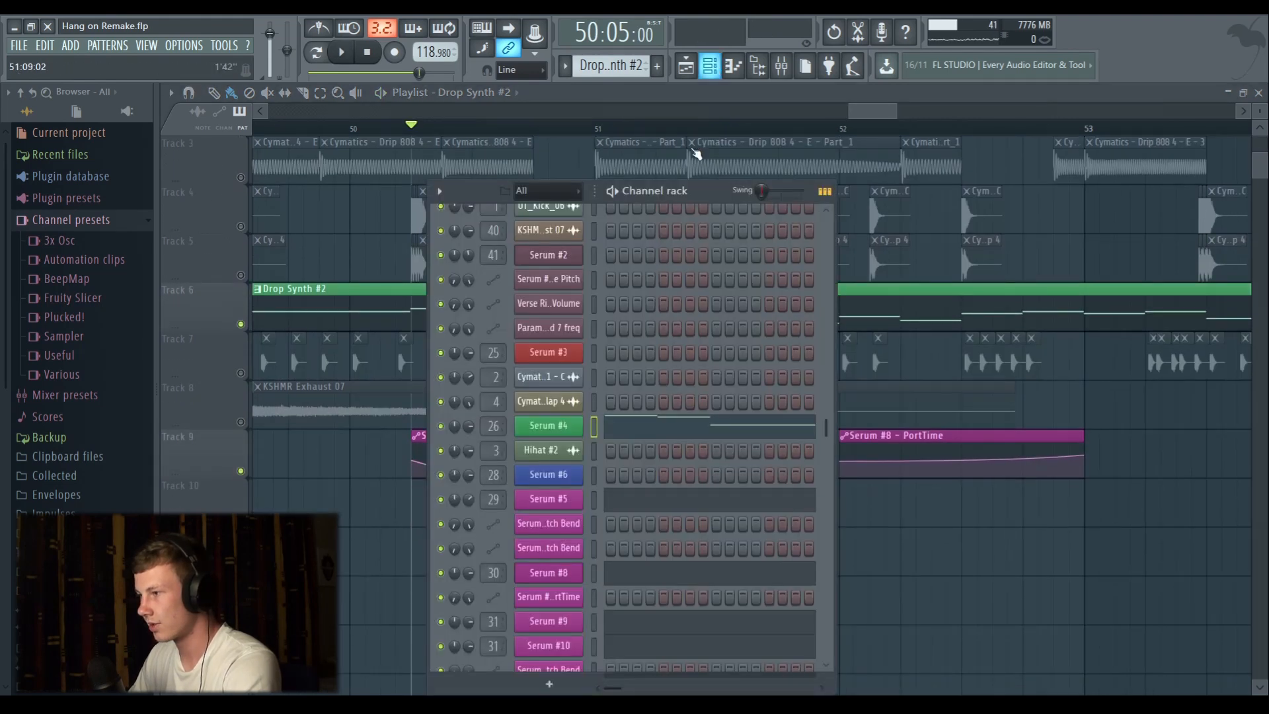
left_click(573, 517)
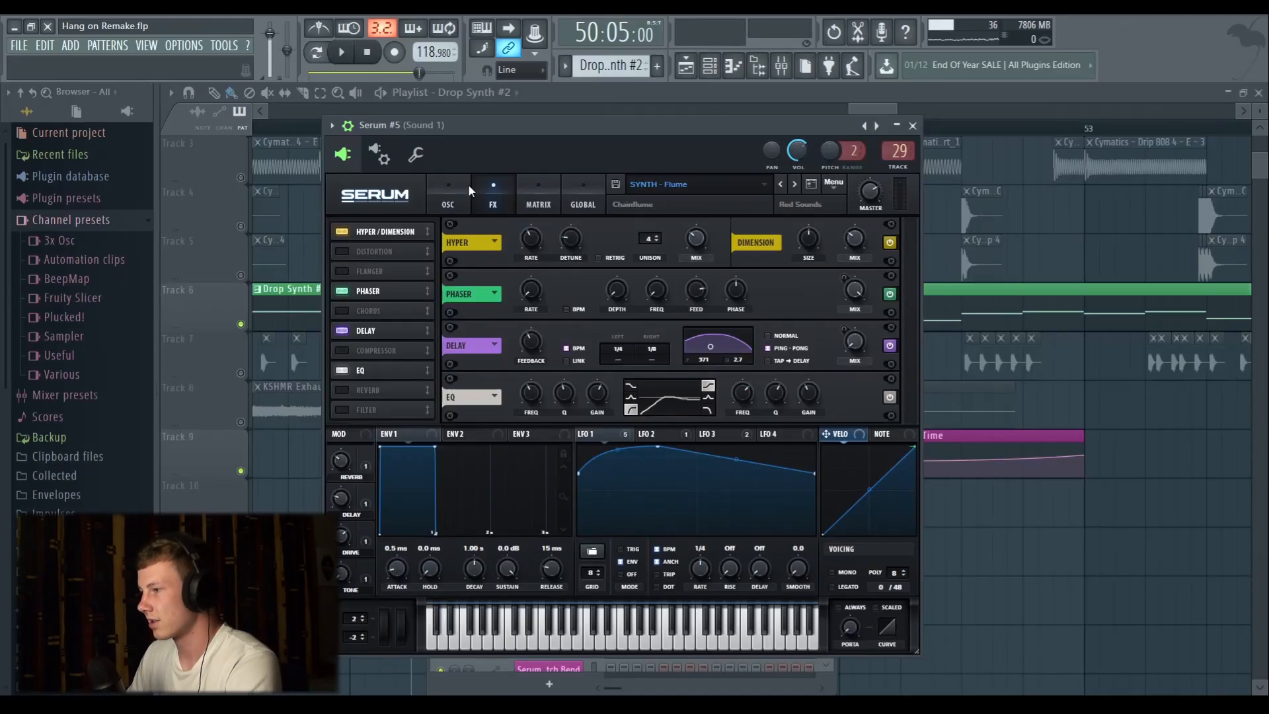
left_click(458, 193)
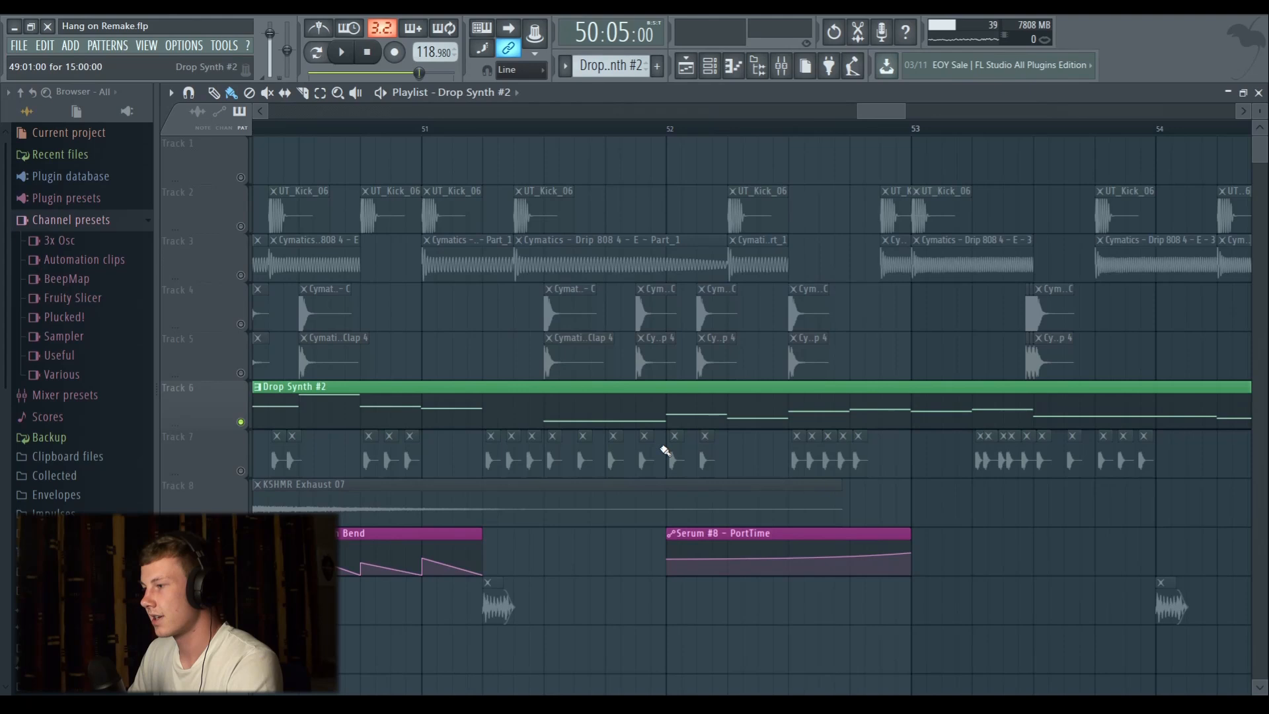
Play Drop Synth #2 from 51:11 and examine the BS - Flummy patch of Serum #8.
key("space")
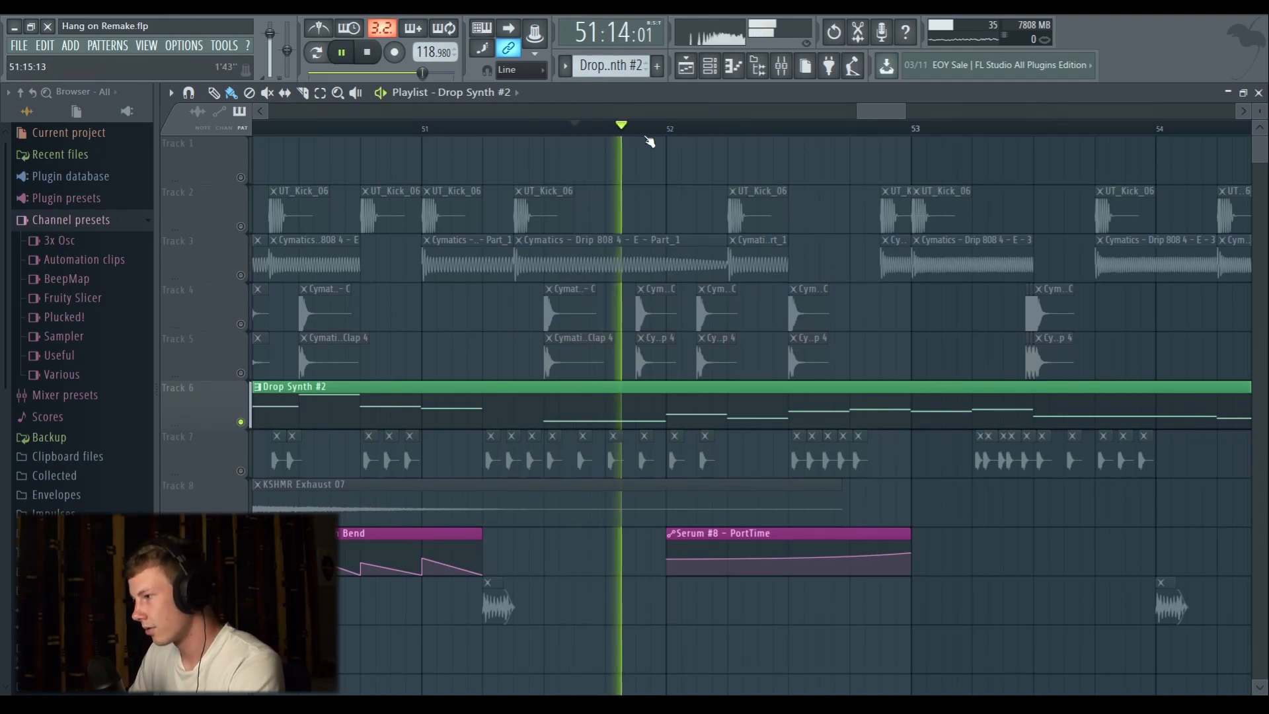
key("space")
left_click(713, 69)
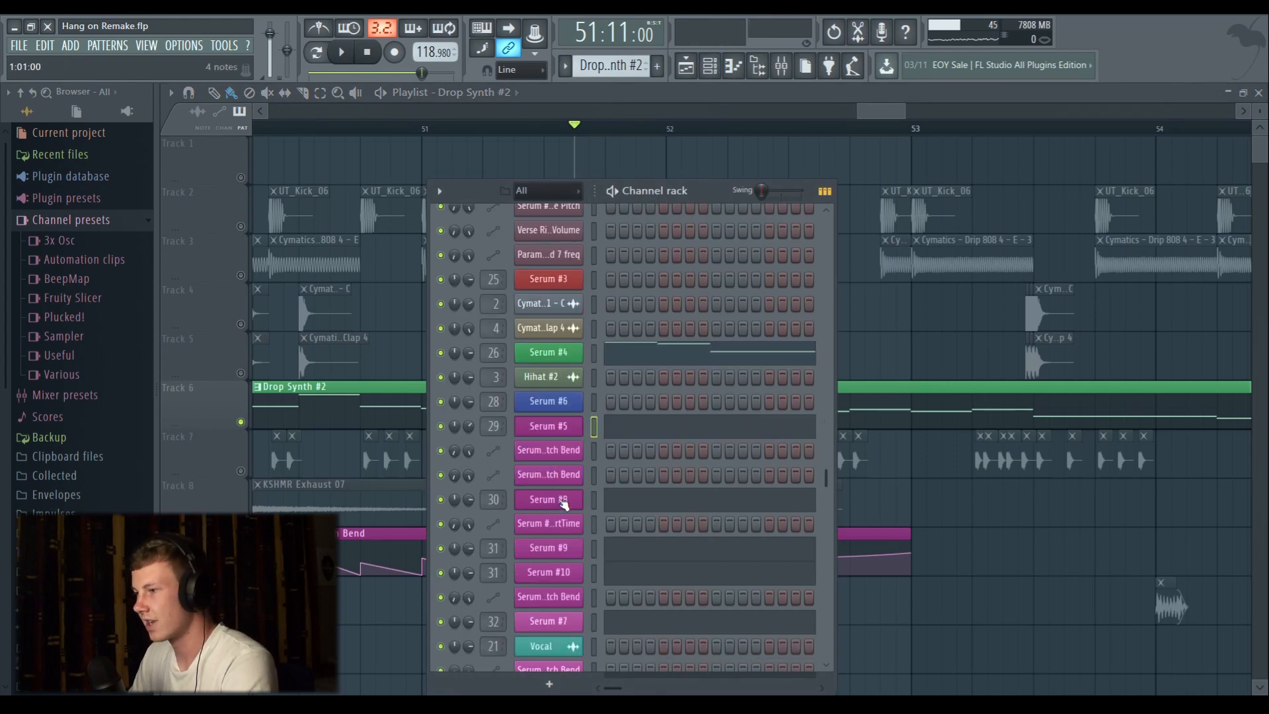
left_click(560, 500)
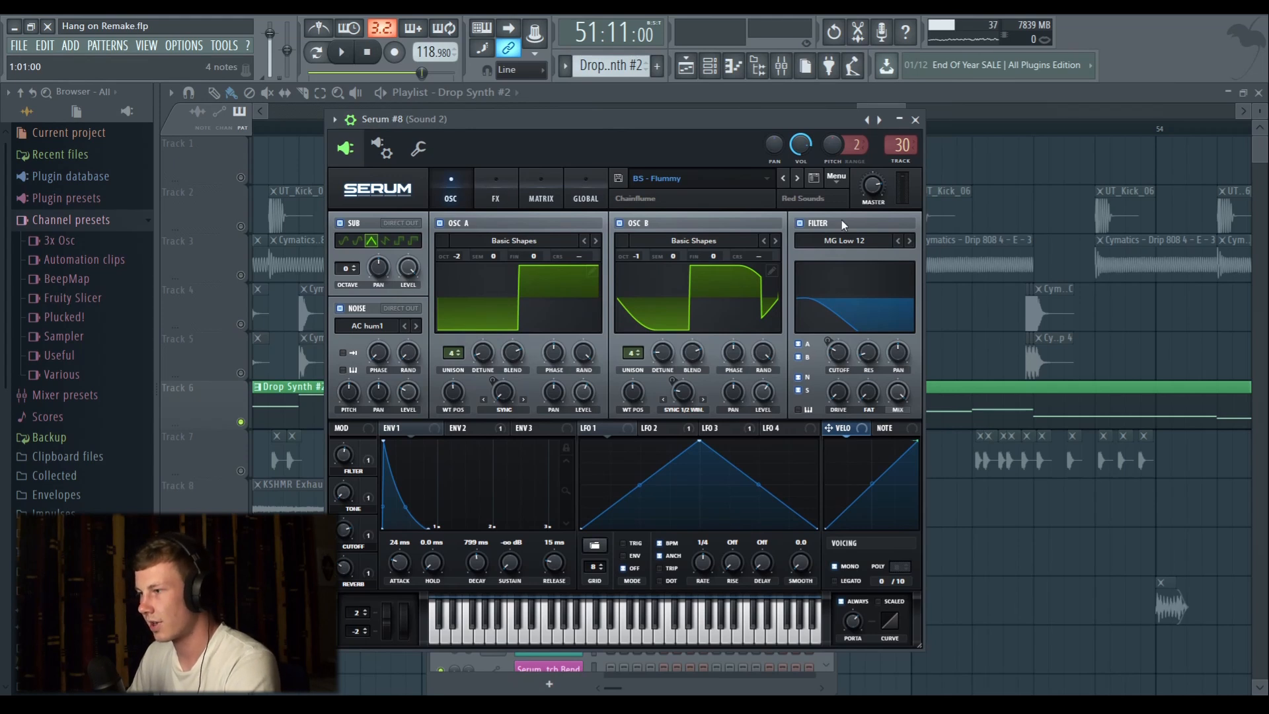
key("space")
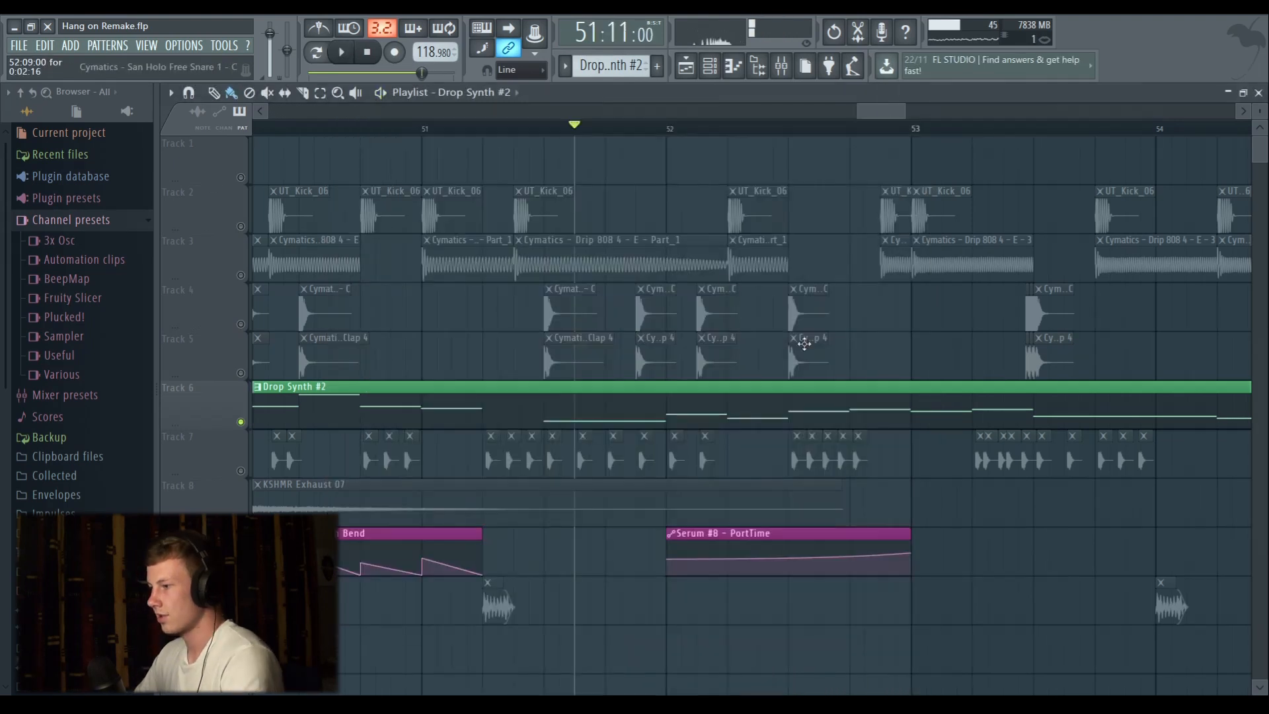
Place the playhead at bar 52 and examine the portamento control in Serum #8 that the PortTime clip automates.
left_click(668, 129)
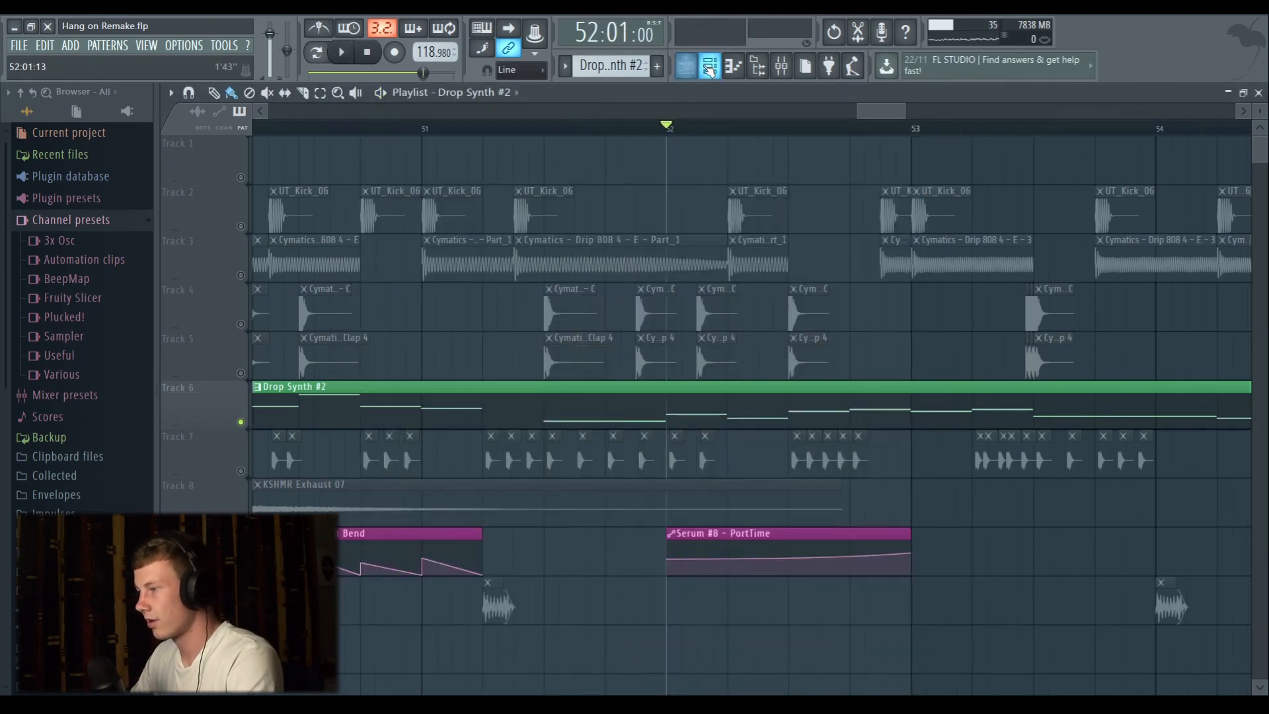
left_click(709, 70)
left_click(559, 499)
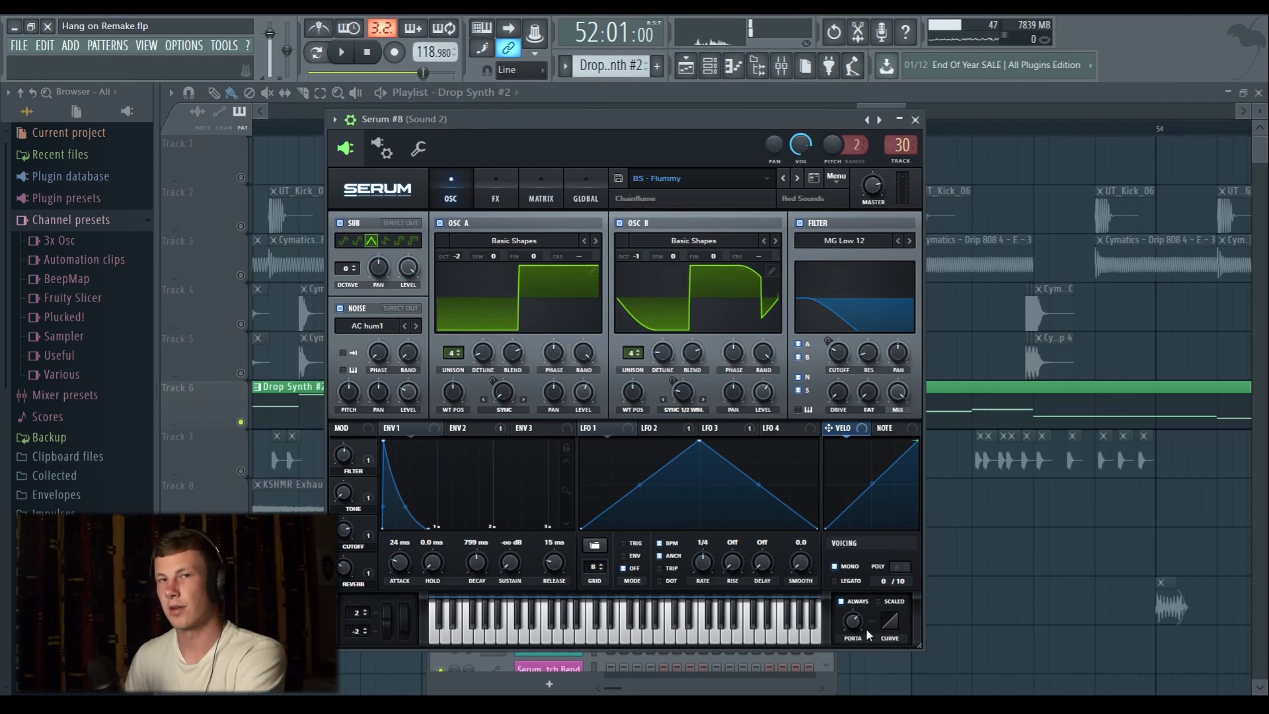
left_click(916, 120)
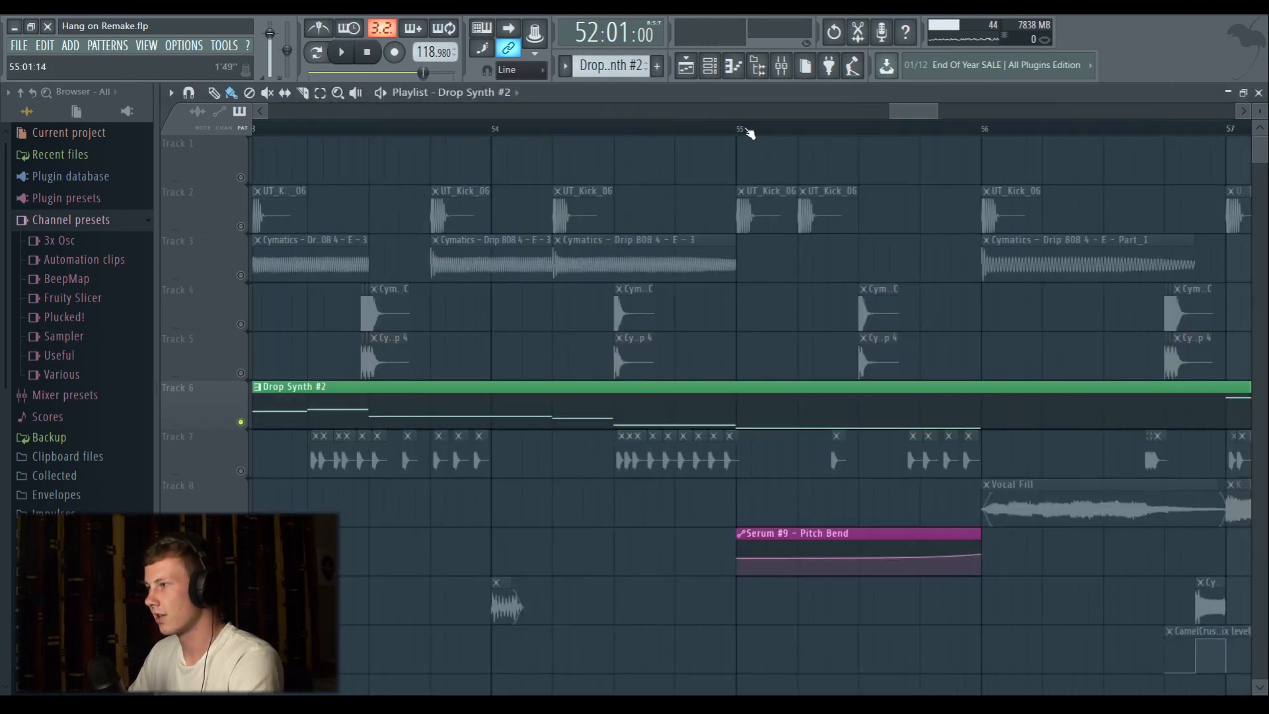
Play Drop Synth #2 under the Serum #9 - Pitch Bend automation from bar 55 and again from 54:15.
key("space")
scroll(746, 134, "down", 3)
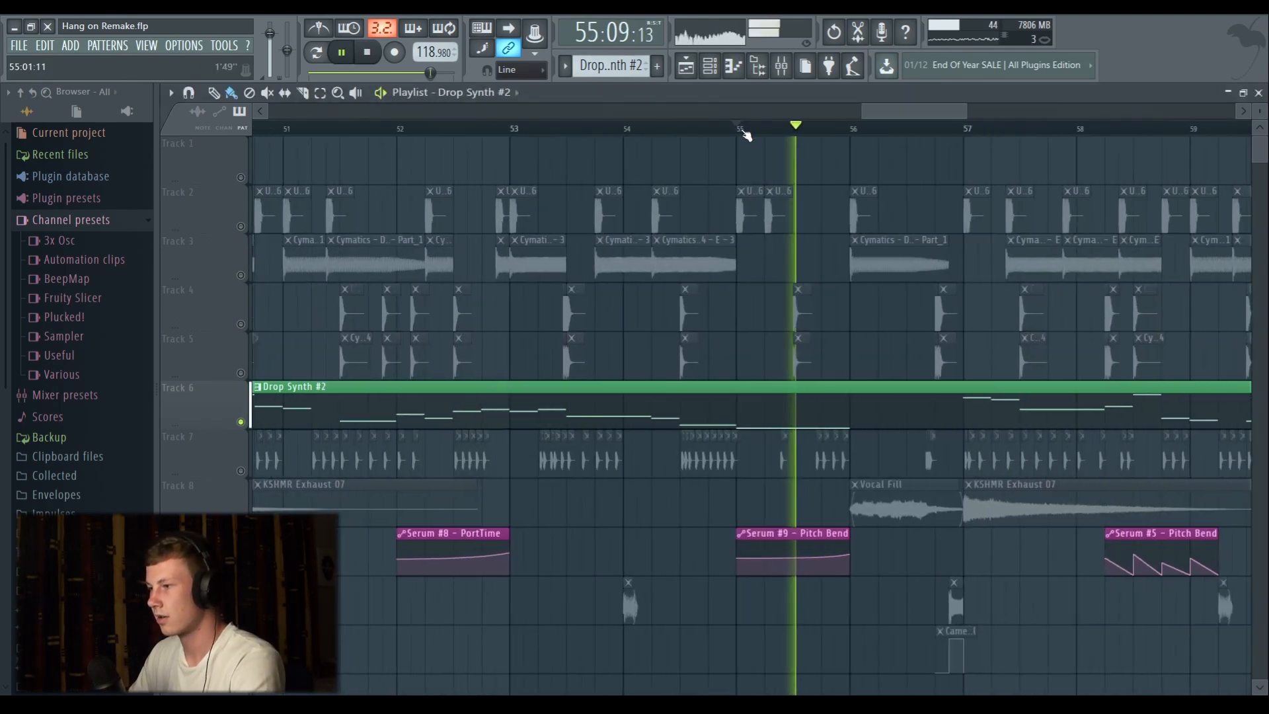
key("space")
left_click(709, 65)
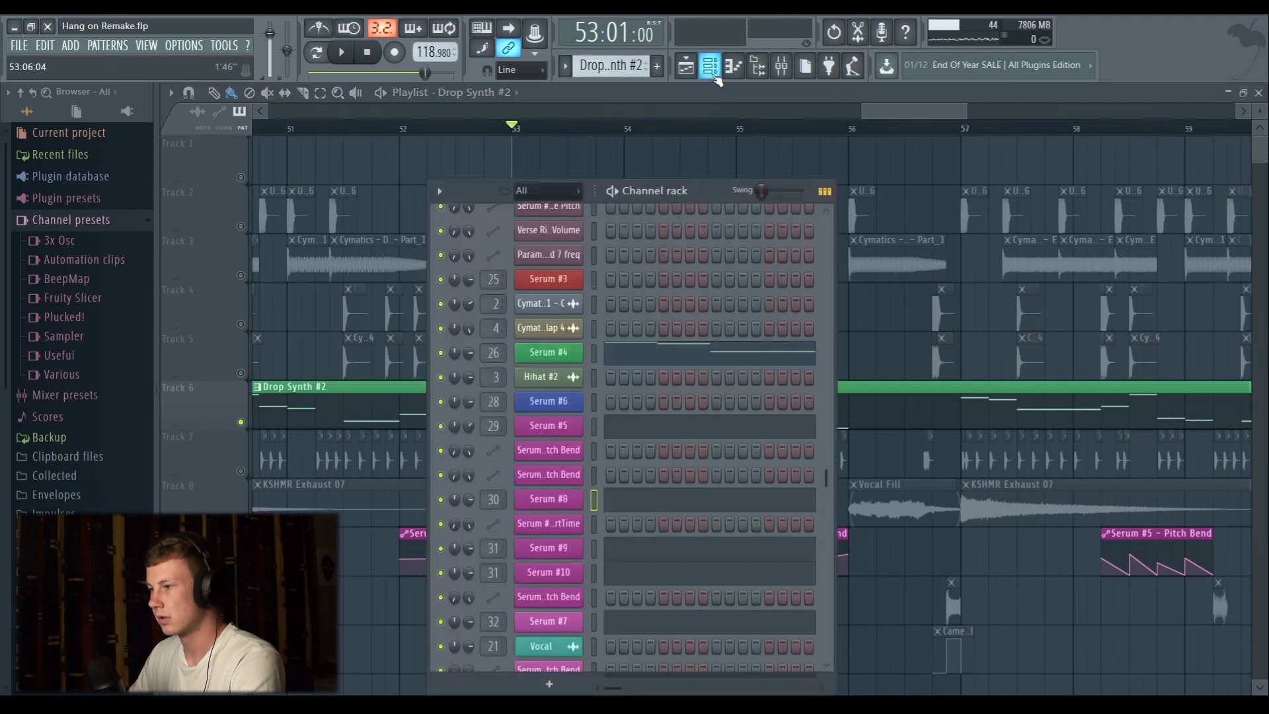
left_click(693, 129)
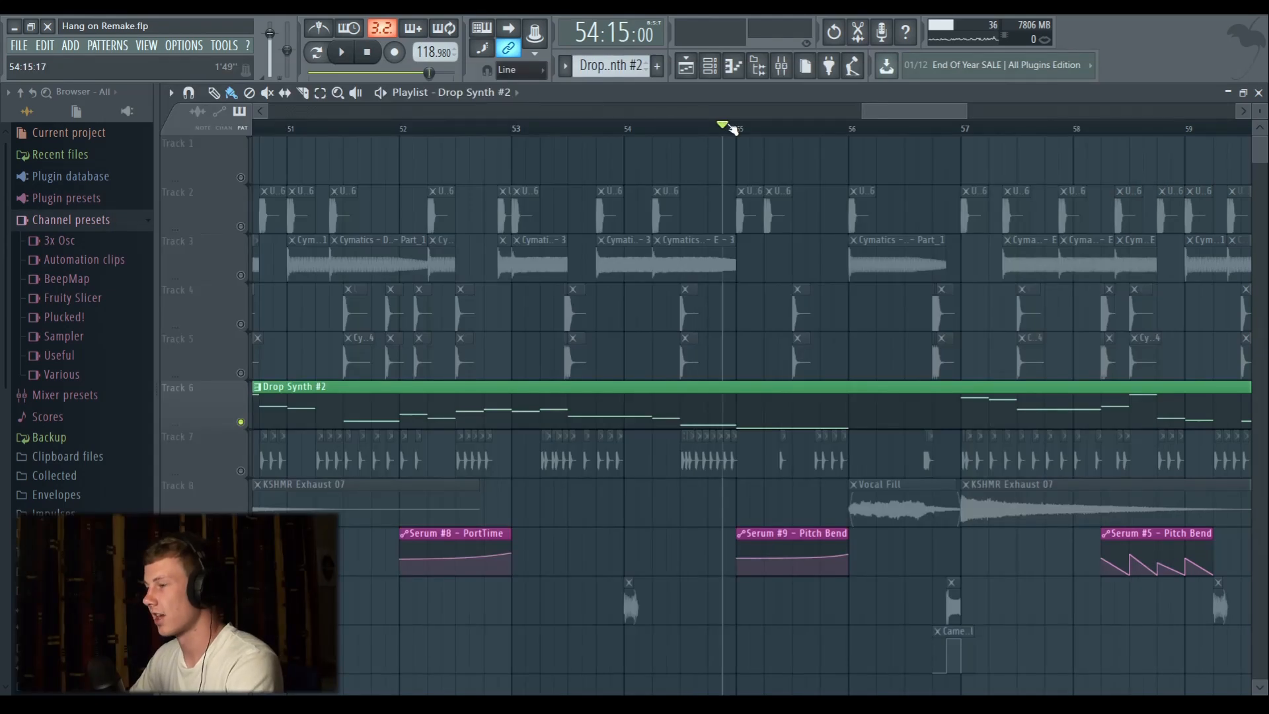
key("space")
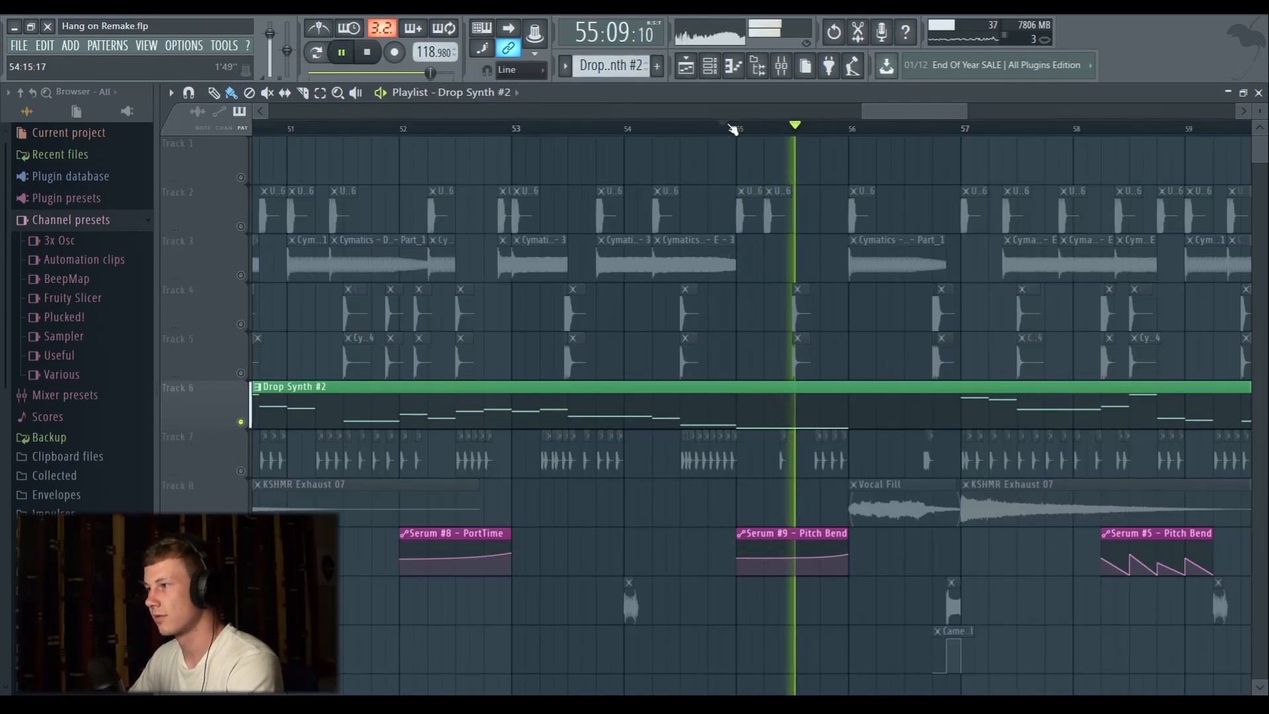
key("space")
Examine the BASS - Hollow patch of Serum #9 while playing Drop Synth #2 from 54:15.
key("F6")
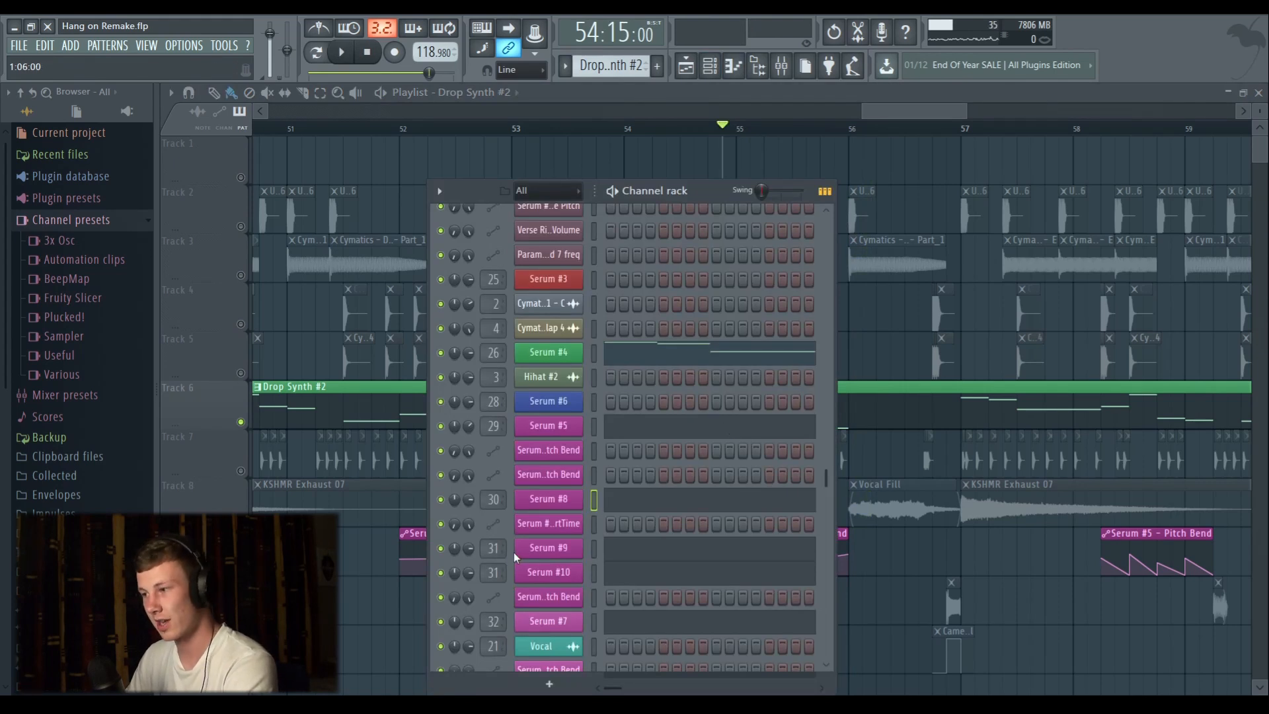
left_click(558, 549)
key("space")
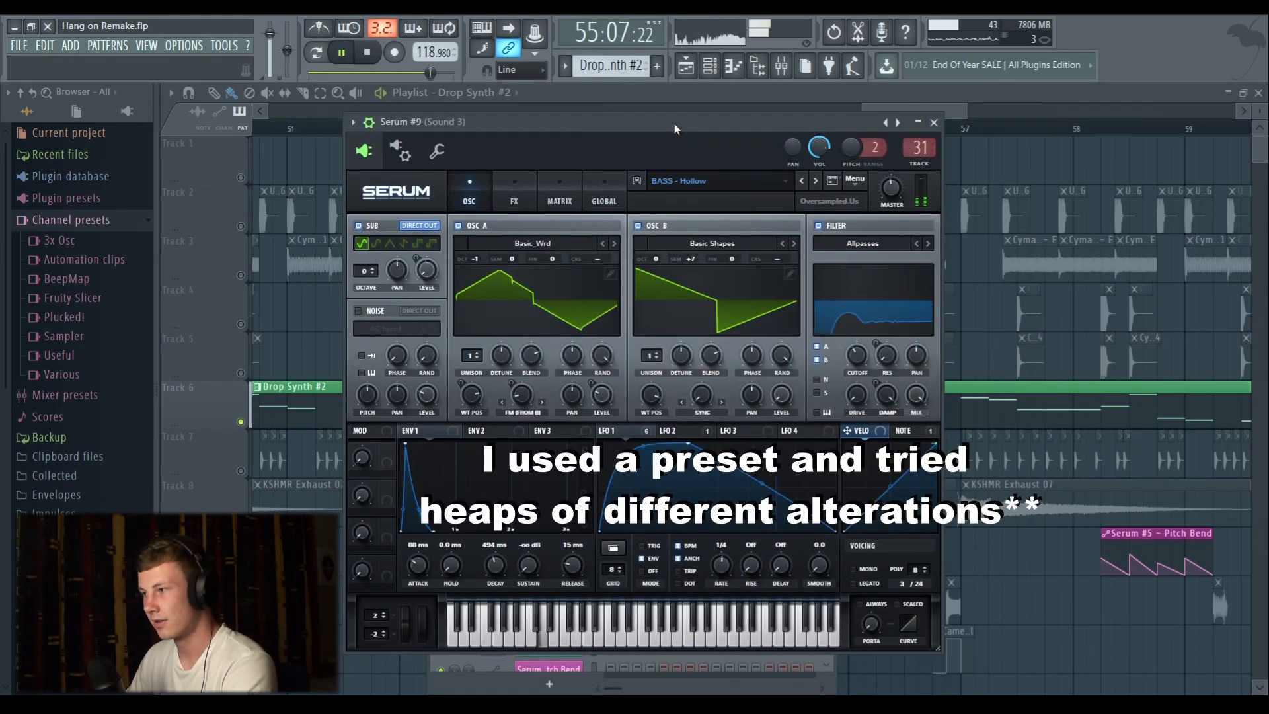
left_click(933, 122)
key("space")
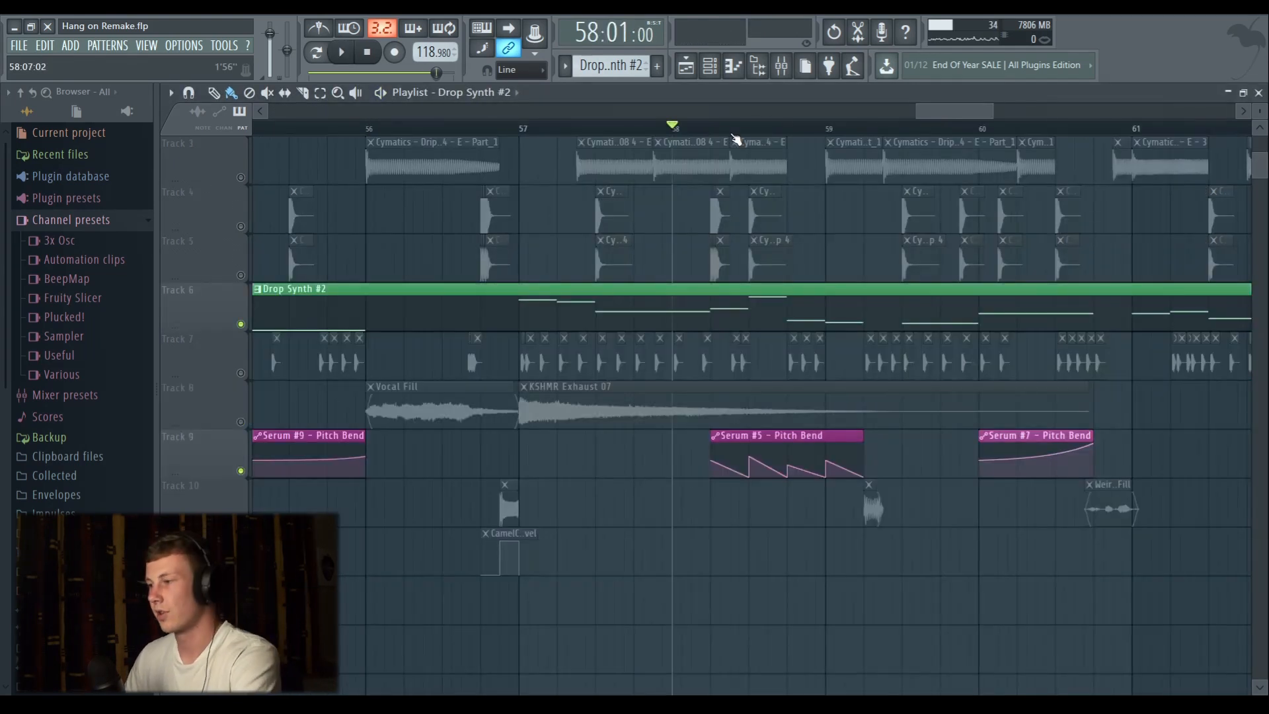
Examine the Serum #5 notes around bar 10 in the piano roll while playing the part from 58:05.
scroll(727, 134, "up", 2)
key("space")
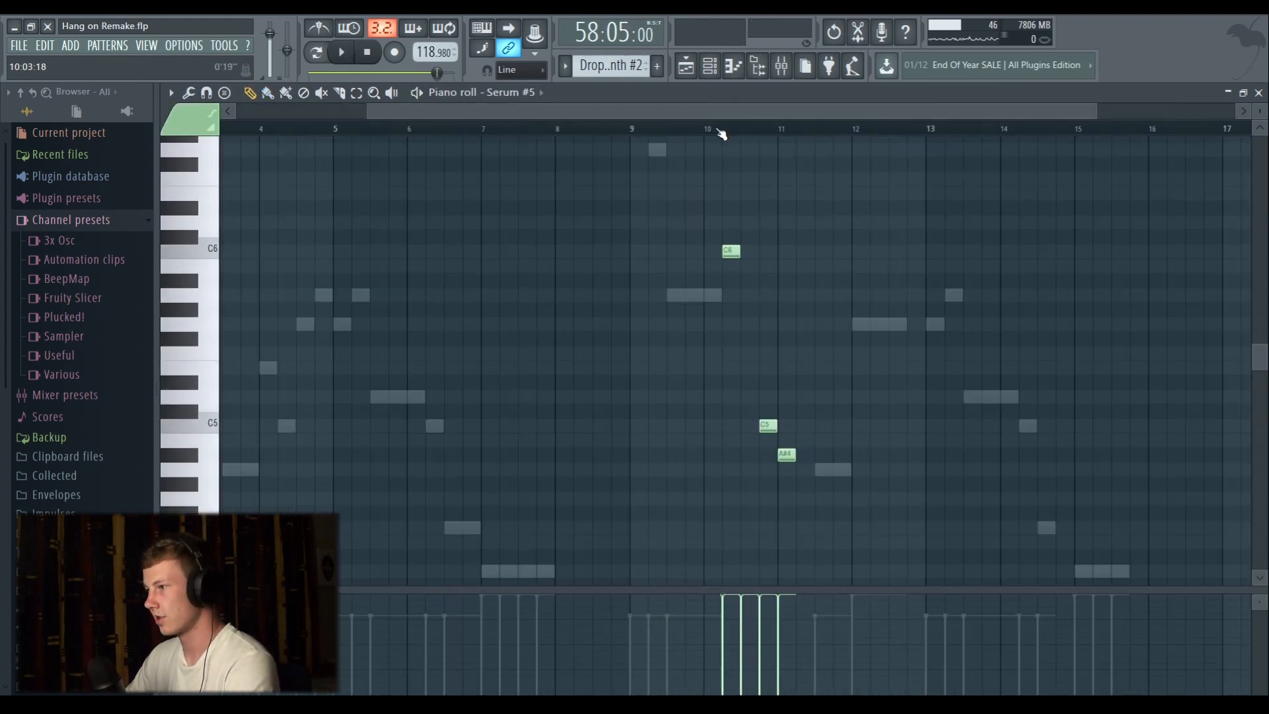
scroll(831, 288, "up", 3)
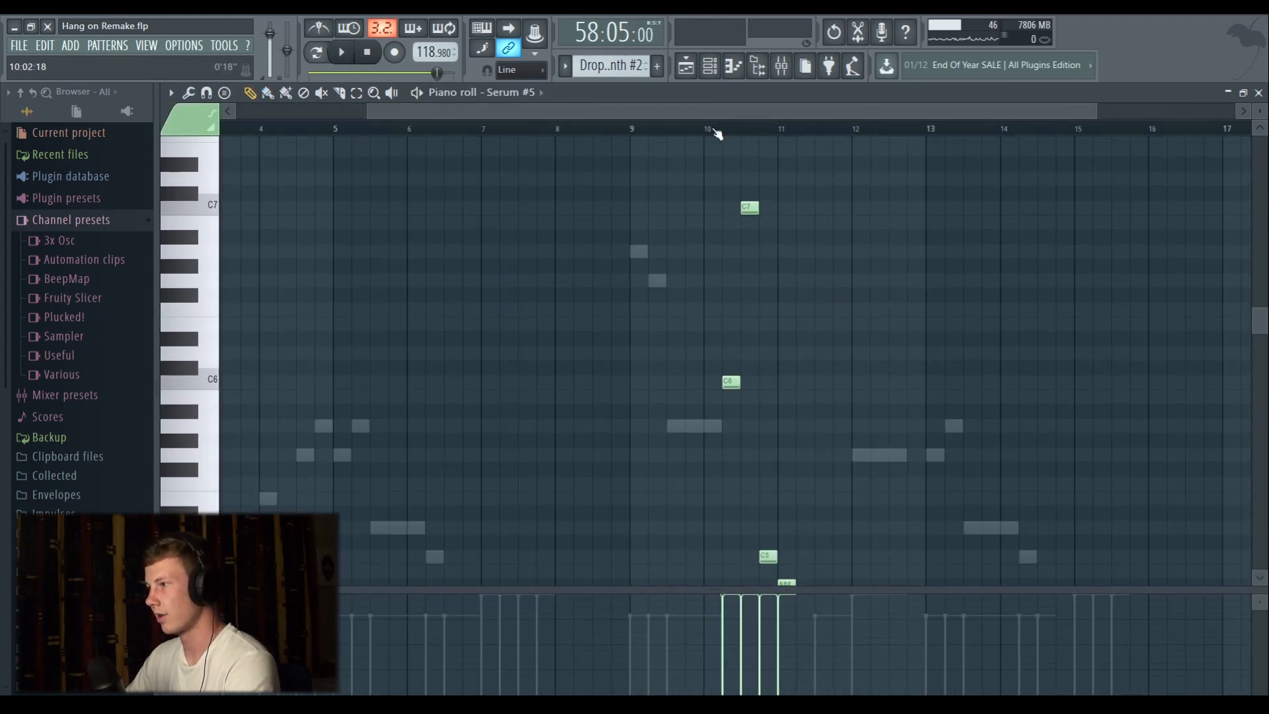
left_click(714, 129)
key("space")
scroll(845, 268, "down", 3)
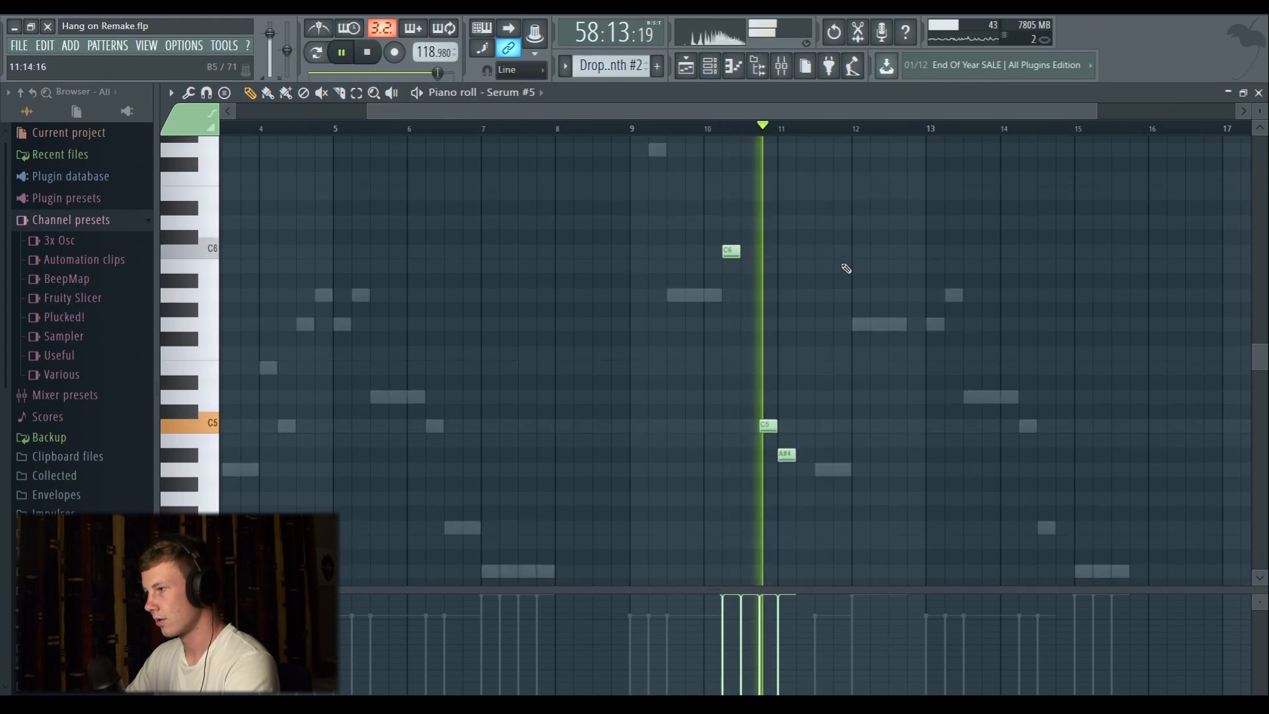
key("space")
Play Drop Synth #2 from 59:15 into the Serum #7 - Pitch Bend clip and place the playhead at bar 60.
key("F5")
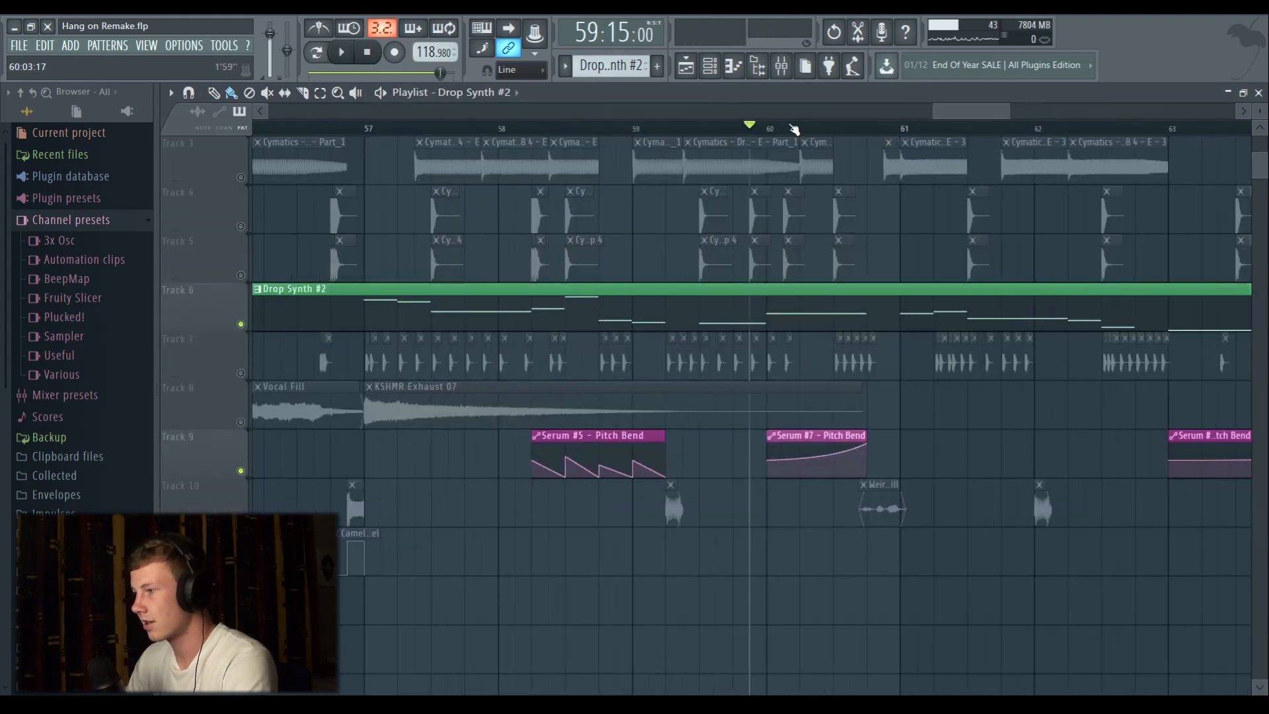
scroll(789, 130, "up", 3)
left_click(760, 130)
key("space")
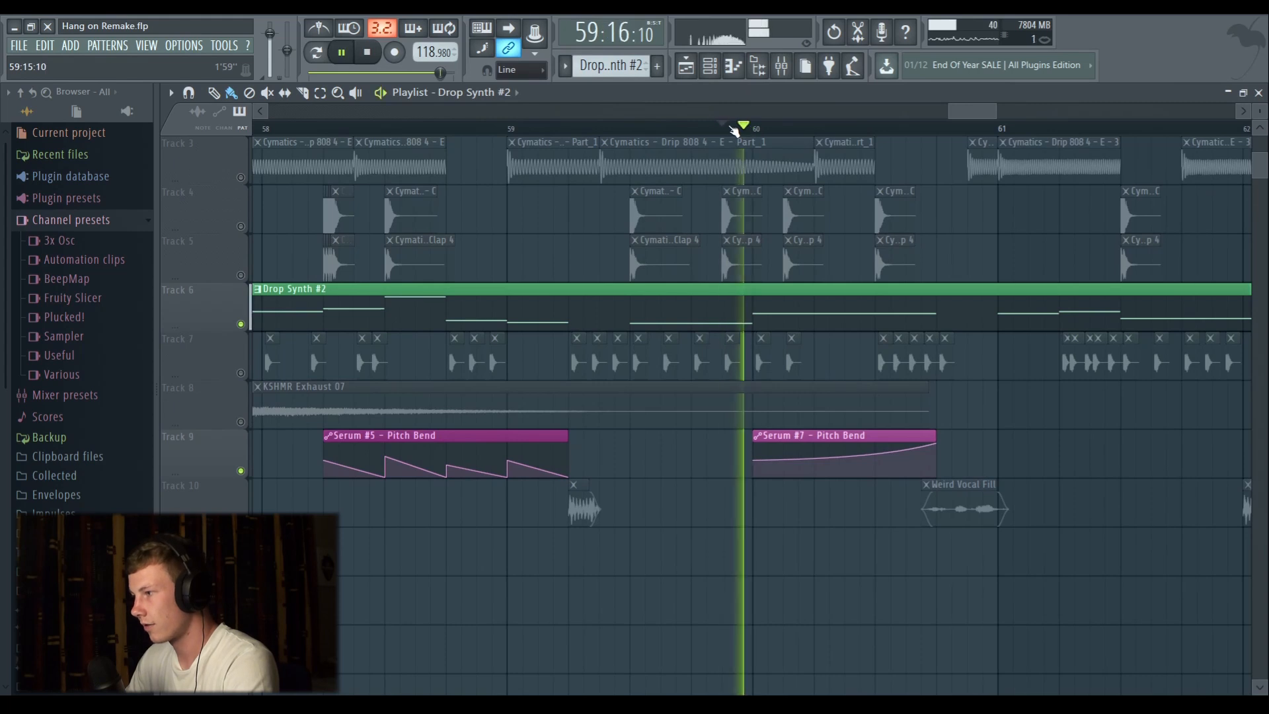
left_click(714, 72)
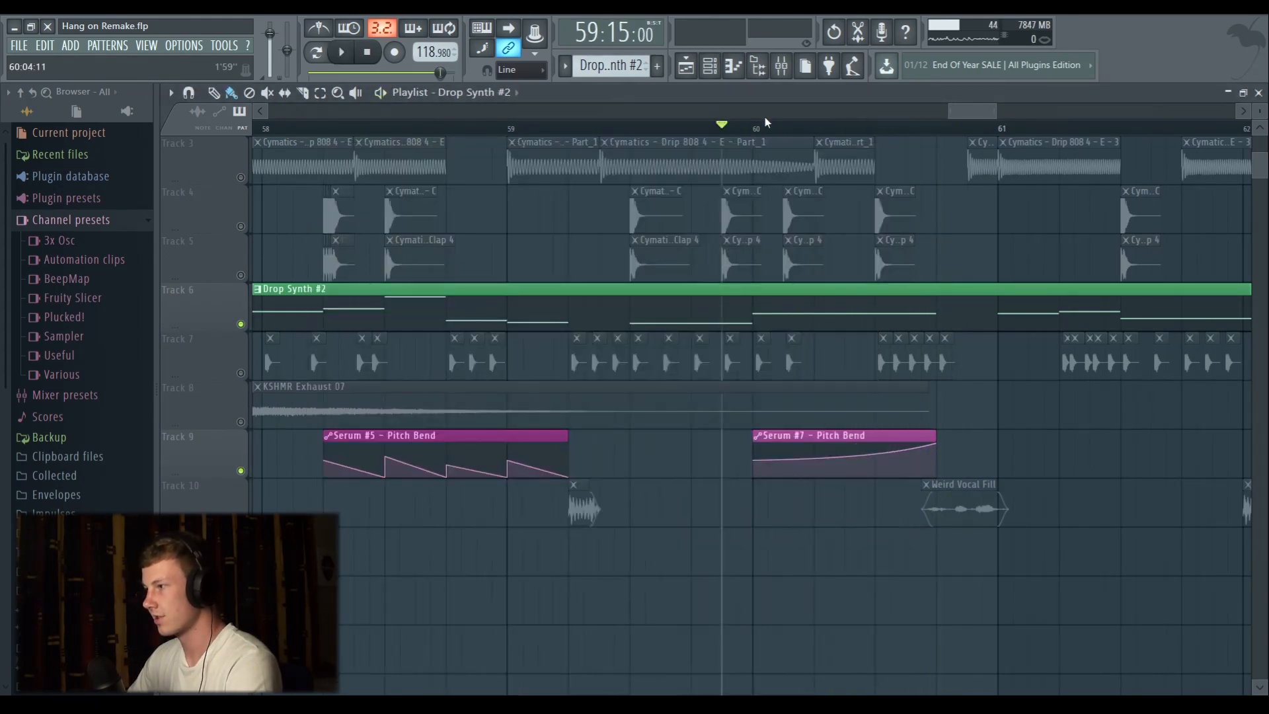
scroll(760, 126, "up", 3)
left_click(754, 126)
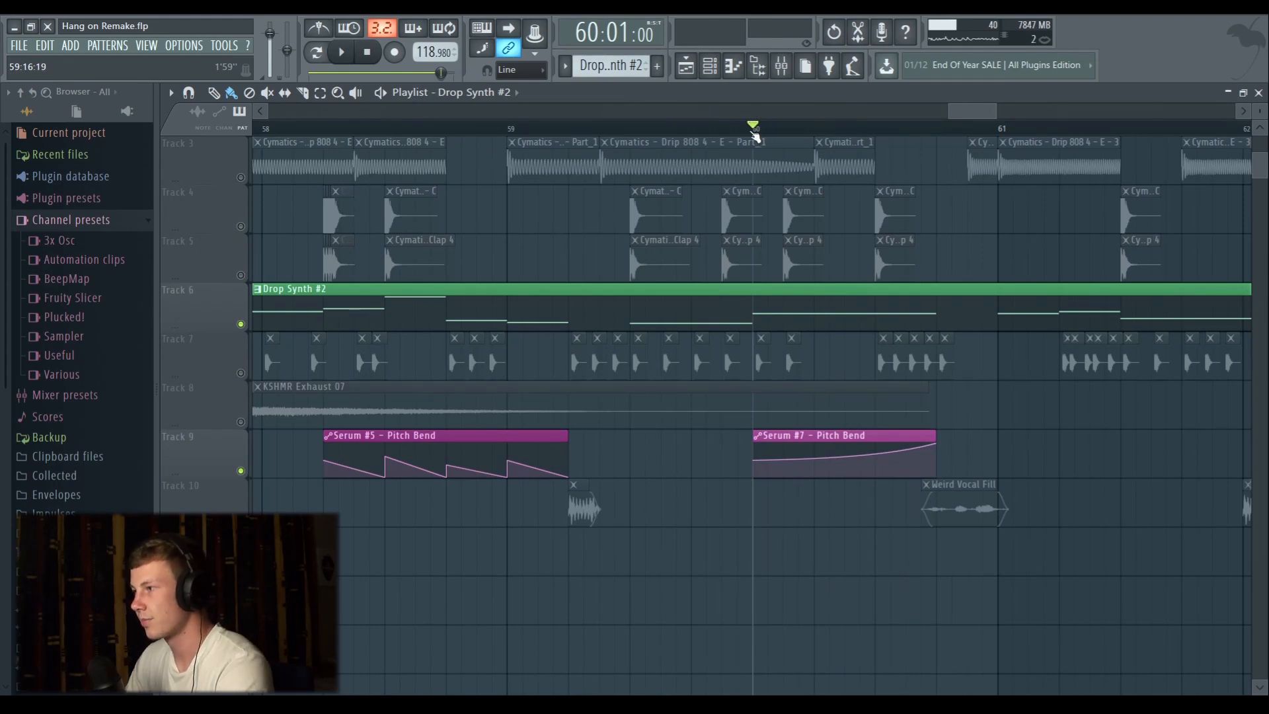
Play the end of Drop Synth #2 under the second Serum #9 - Pitch Bend clip from bar 63.
scroll(754, 136, "down", 2)
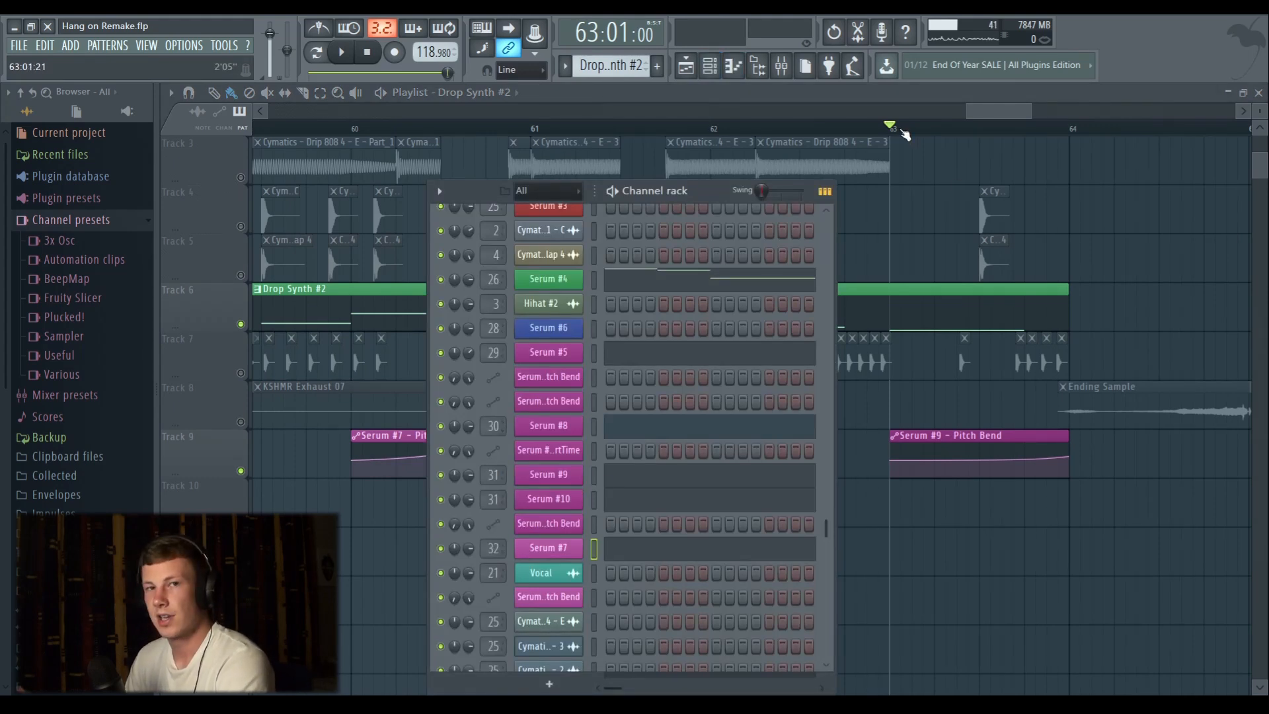
key("space")
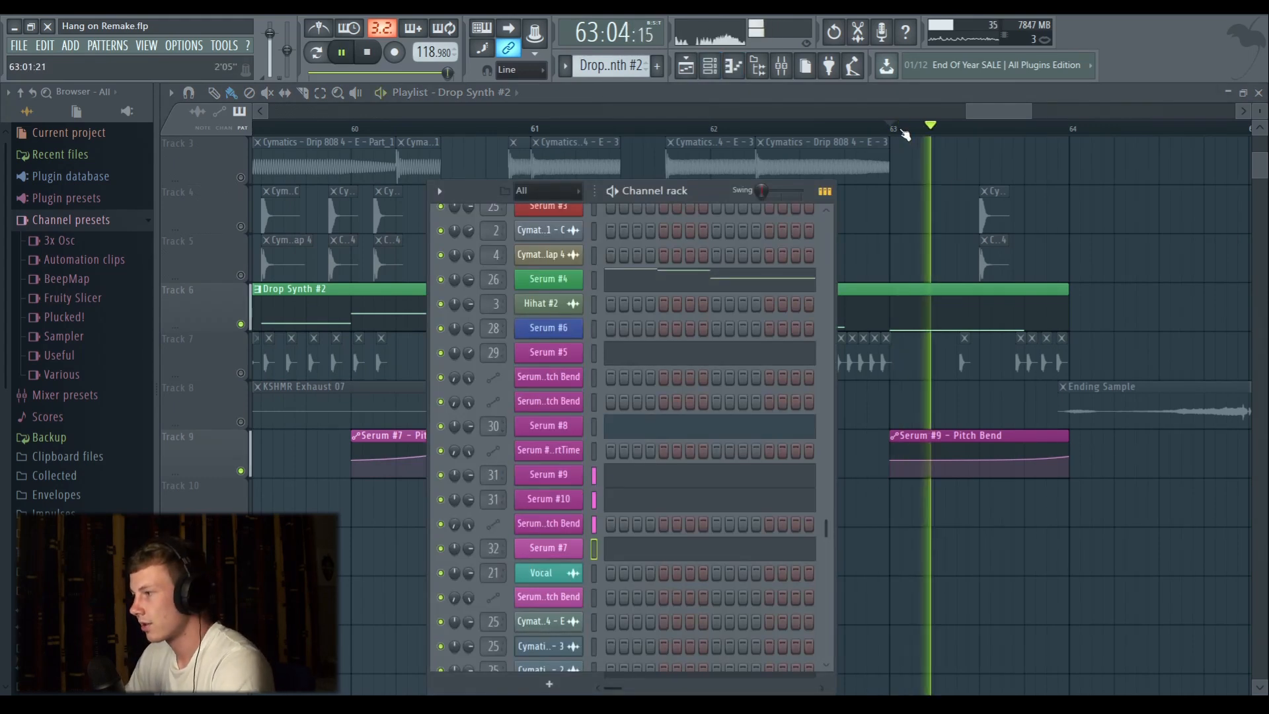
scroll(905, 134, "down", 3)
key("space")
key("F6")
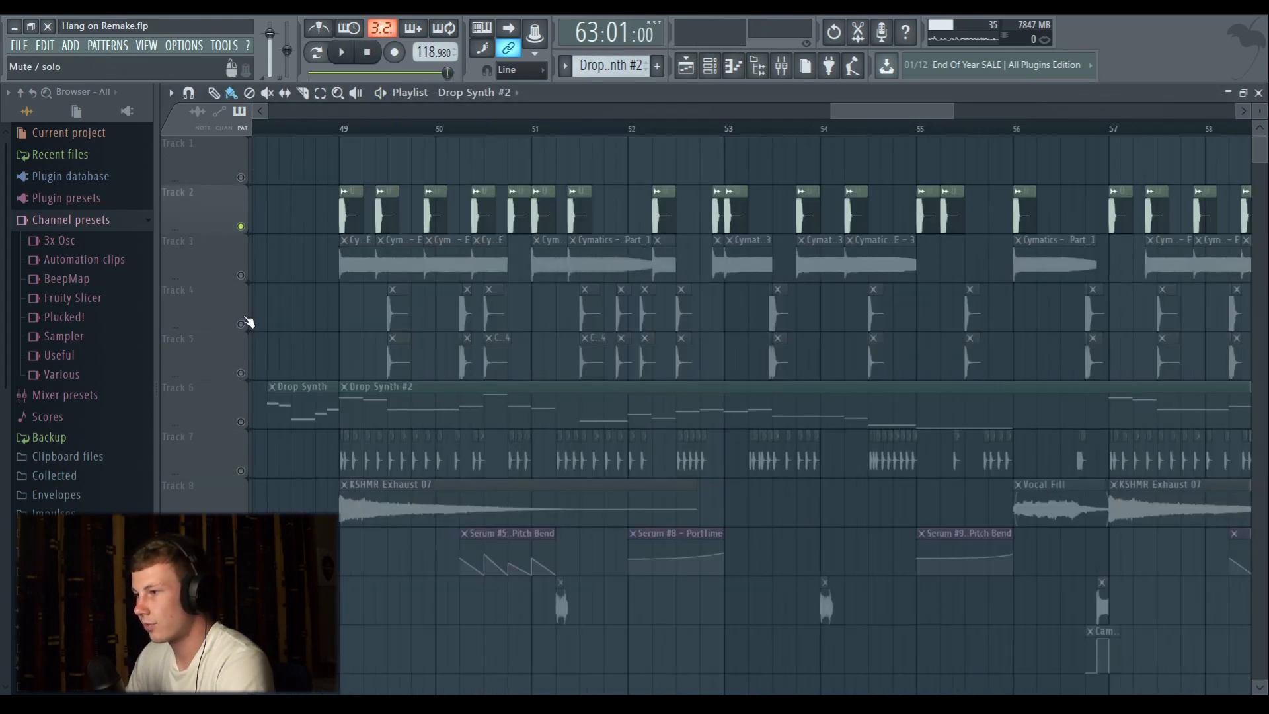
Unmute Track 4 and Track 5 and play them together with the kicks on Track 2 from bar 49.
left_click(243, 323)
left_click(243, 371)
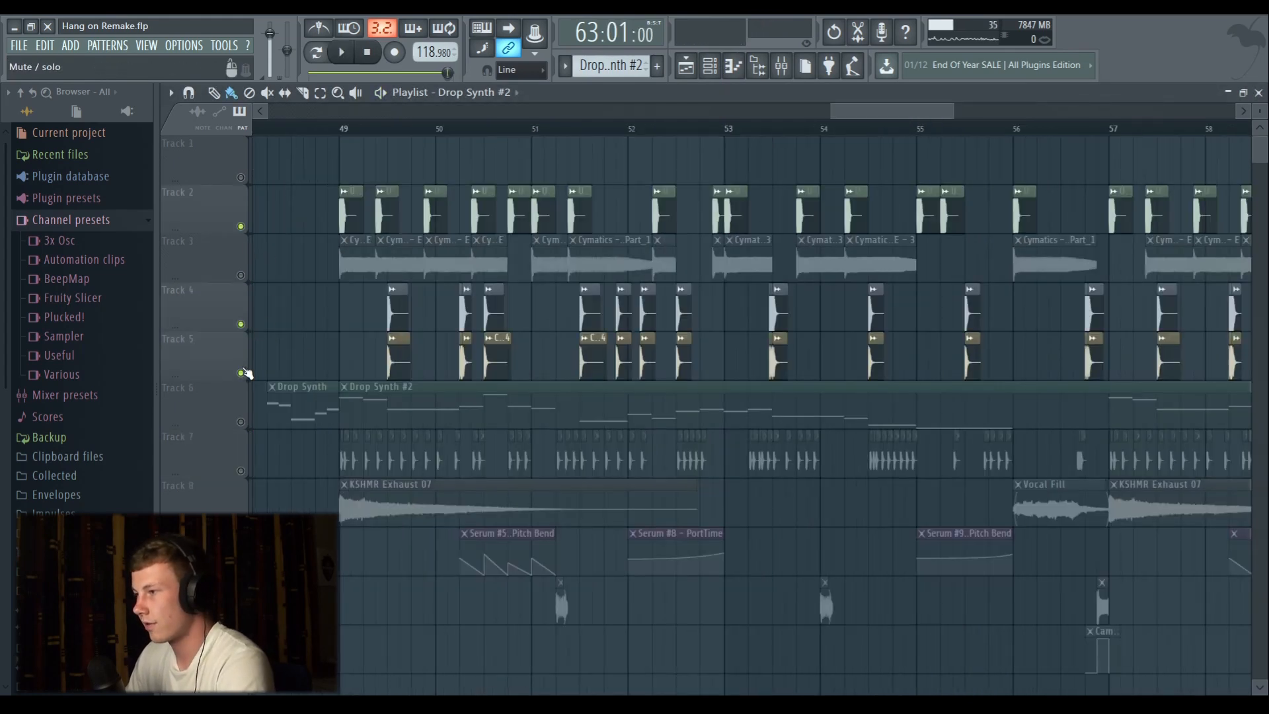
scroll(399, 127, "down", 2)
left_click(399, 127)
key("space")
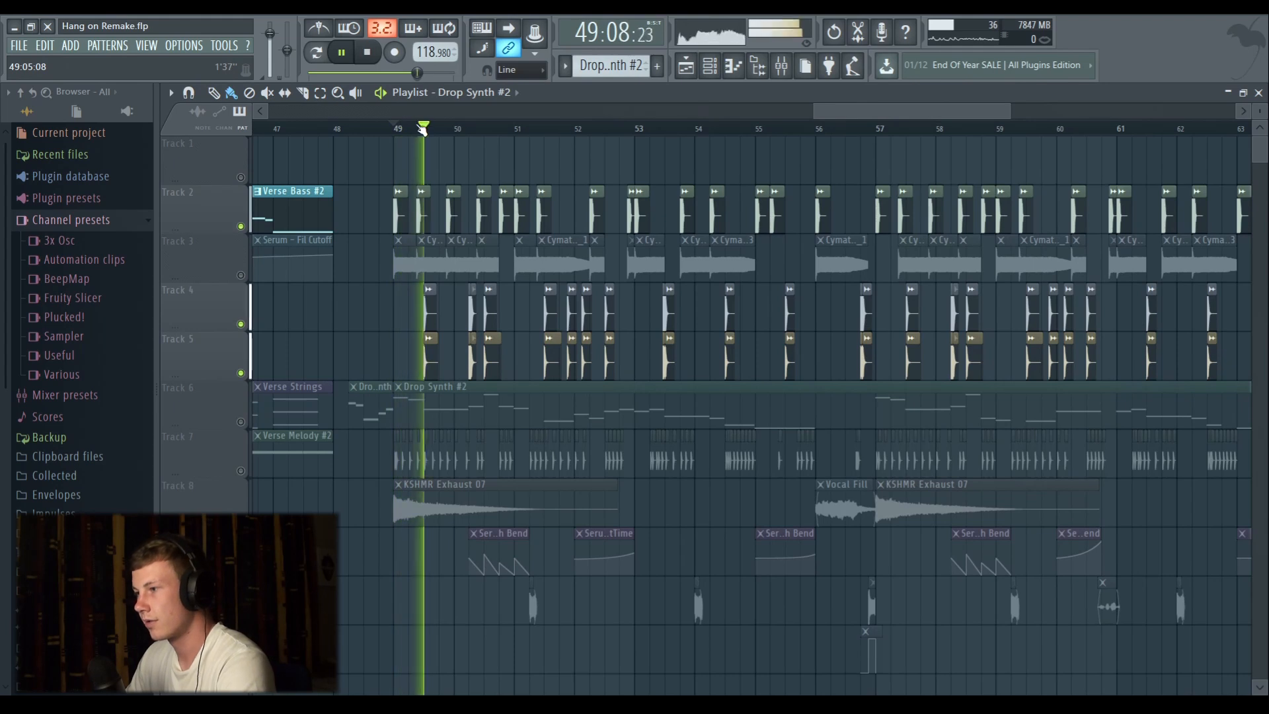
scroll(415, 129, "up", 4)
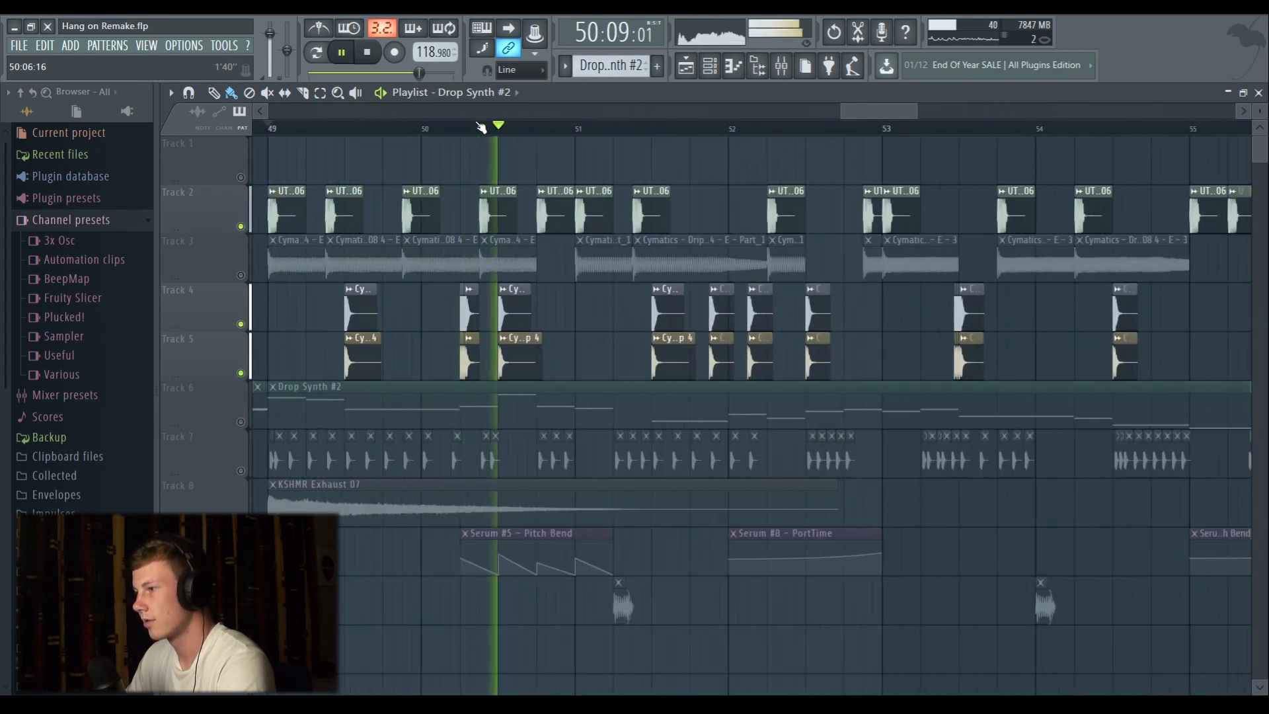
scroll(482, 128, "down", 2)
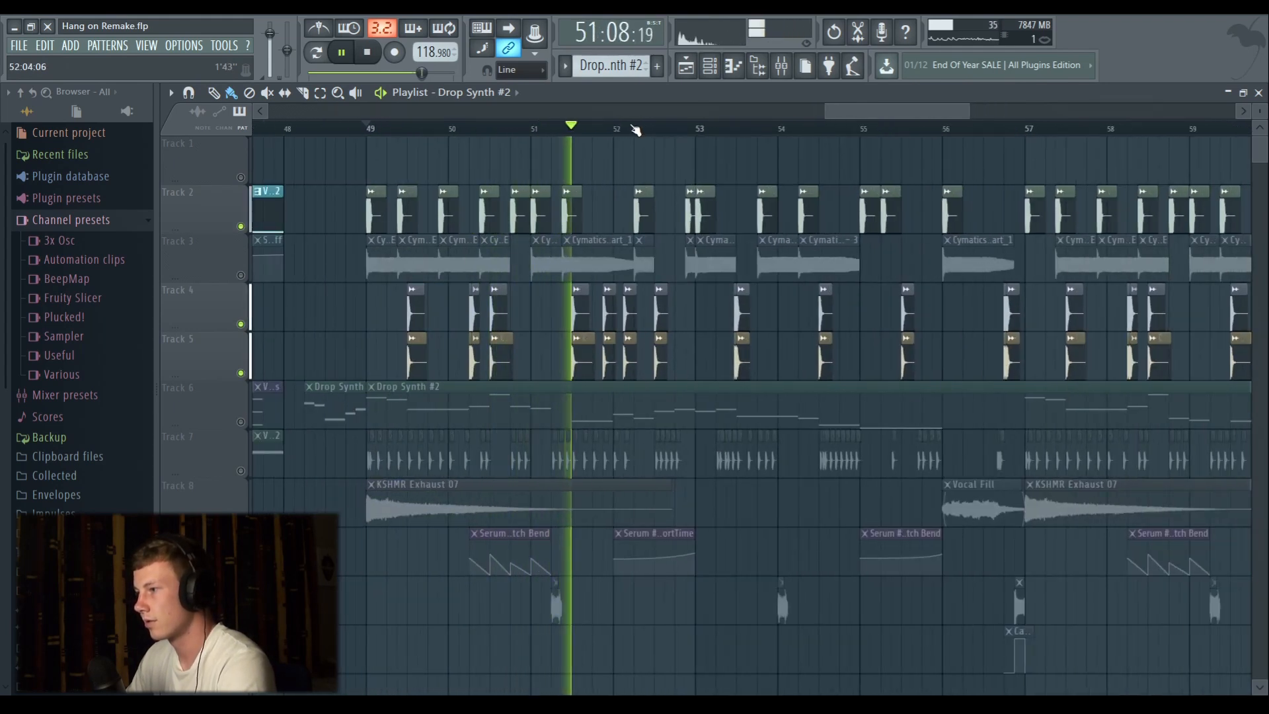
scroll(636, 130, "down", 1)
scroll(668, 129, "up", 1)
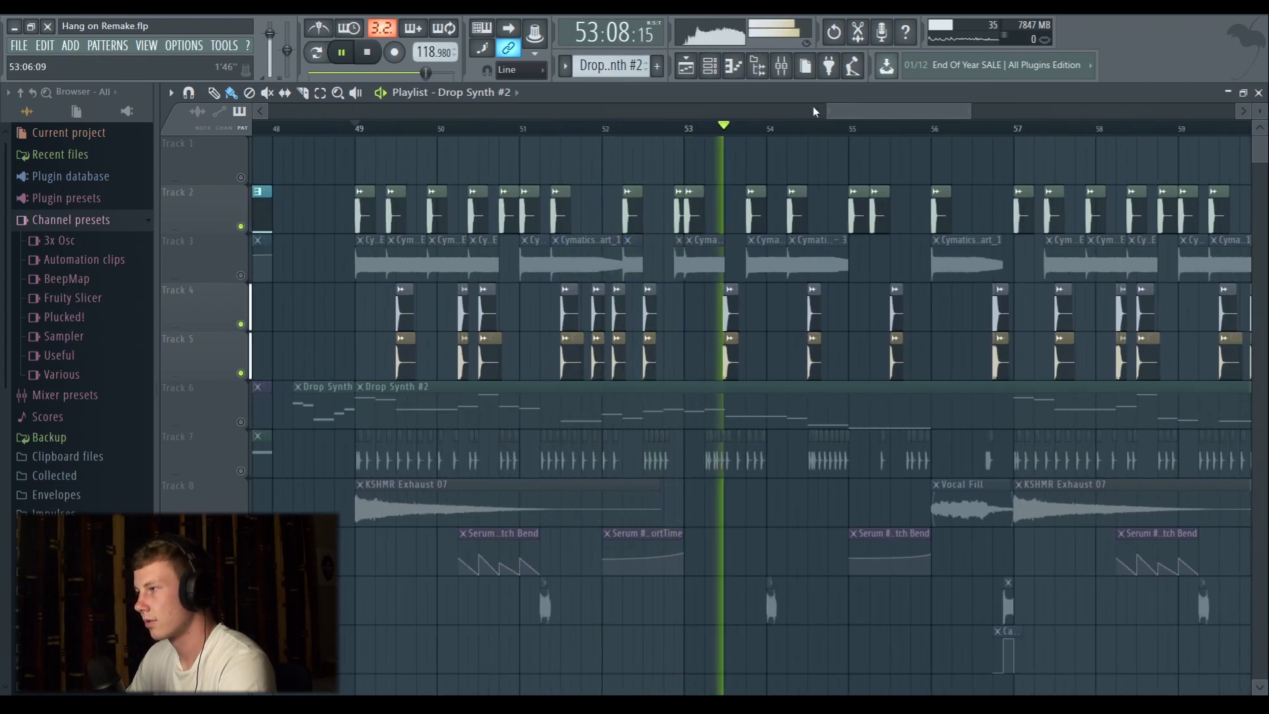
left_click_drag(860, 109, 869, 109)
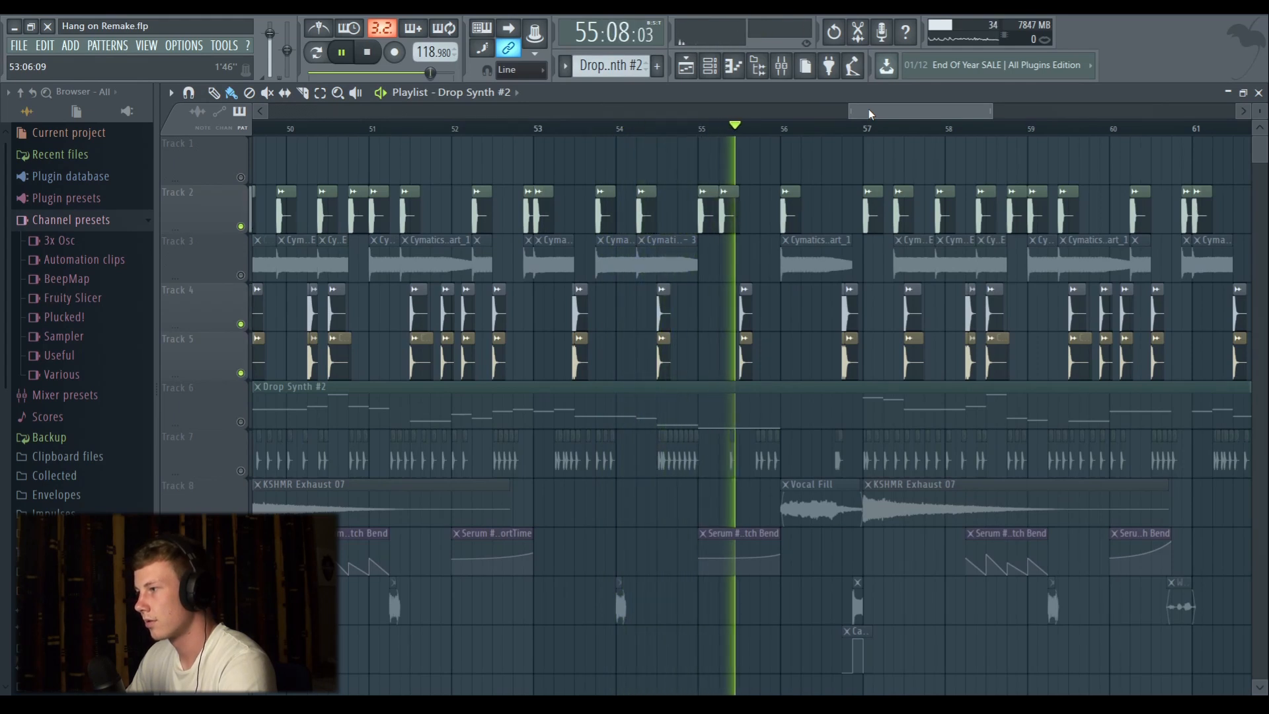
scroll(842, 129, "up", 3)
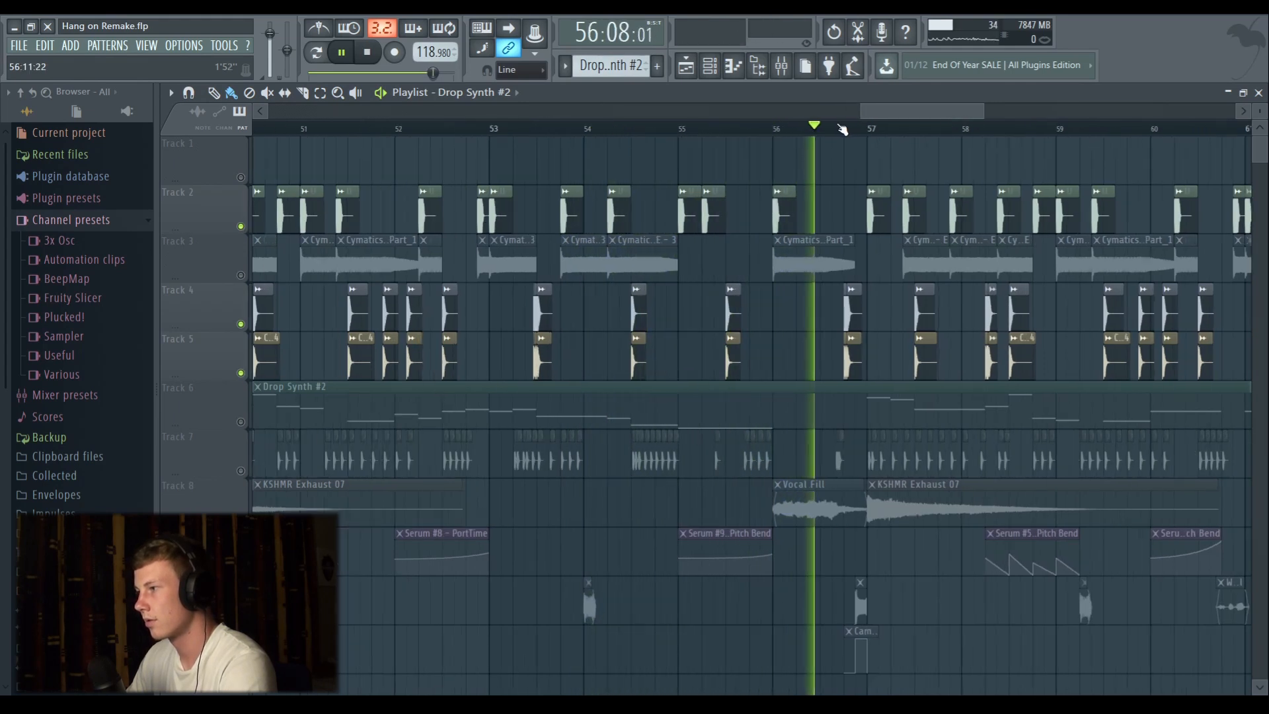
scroll(842, 130, "down", 3)
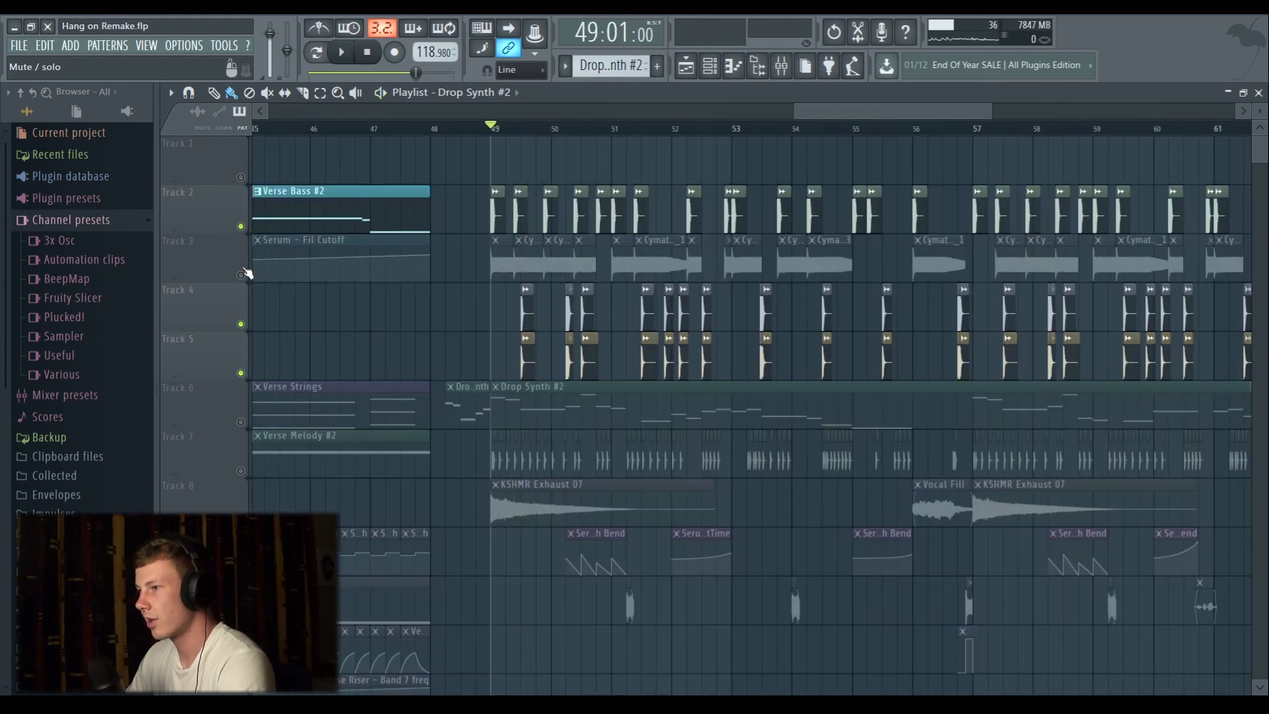
Unmute the 808 bass clips on Track 3 and play them with the drums from bar 49.
left_click(241, 274)
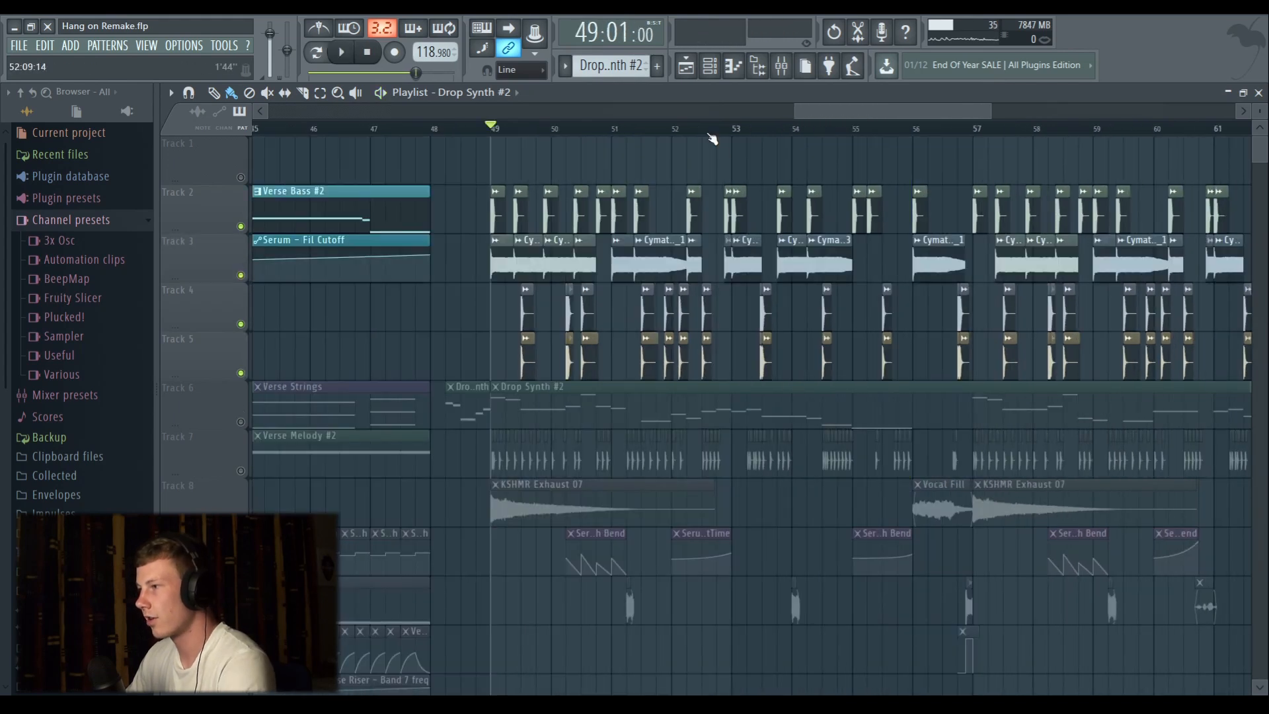
scroll(831, 113, "down", 2)
key("space")
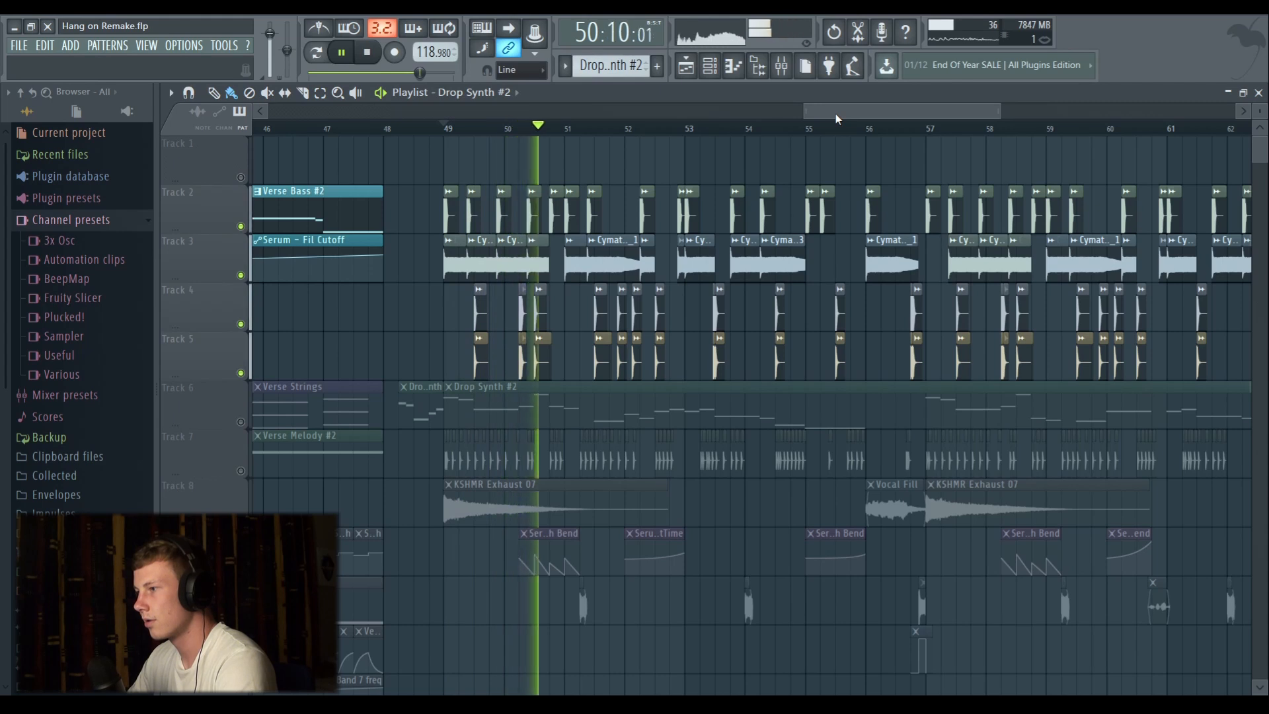
key("space")
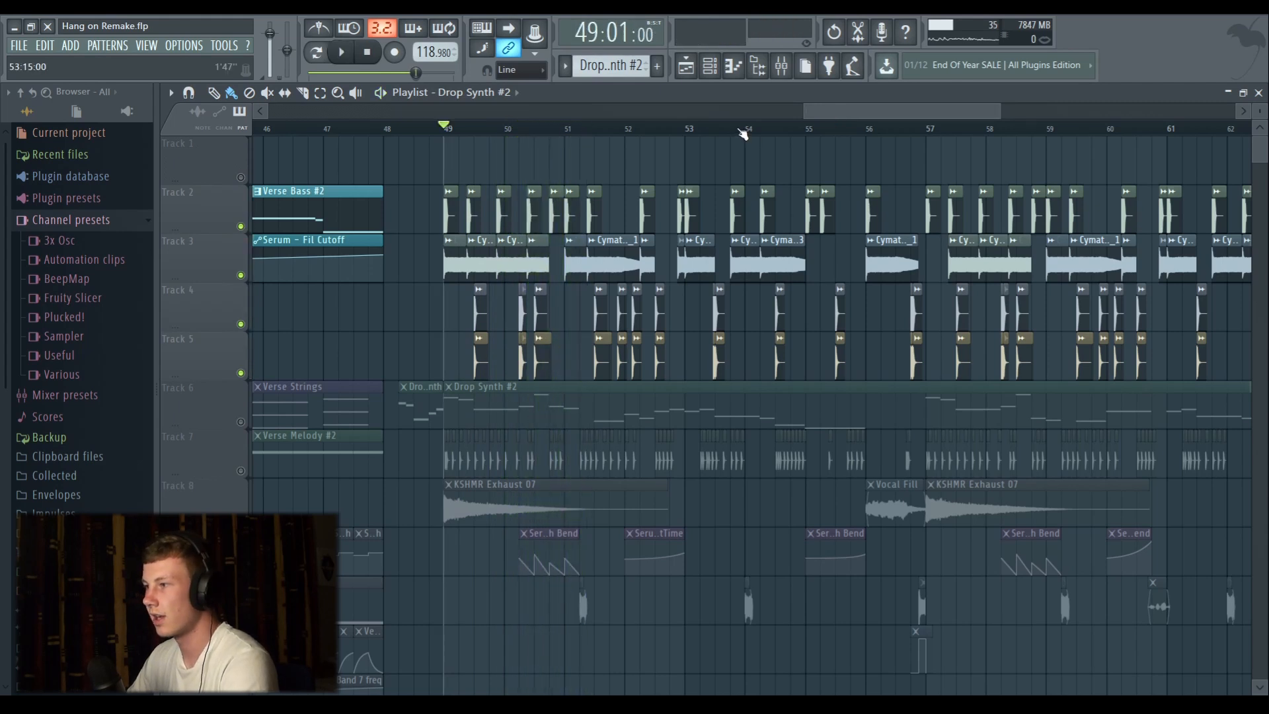
Unmute Track 7 and play its short clips with the drums and 808s from bar 49.
scroll(741, 134, "down", 2)
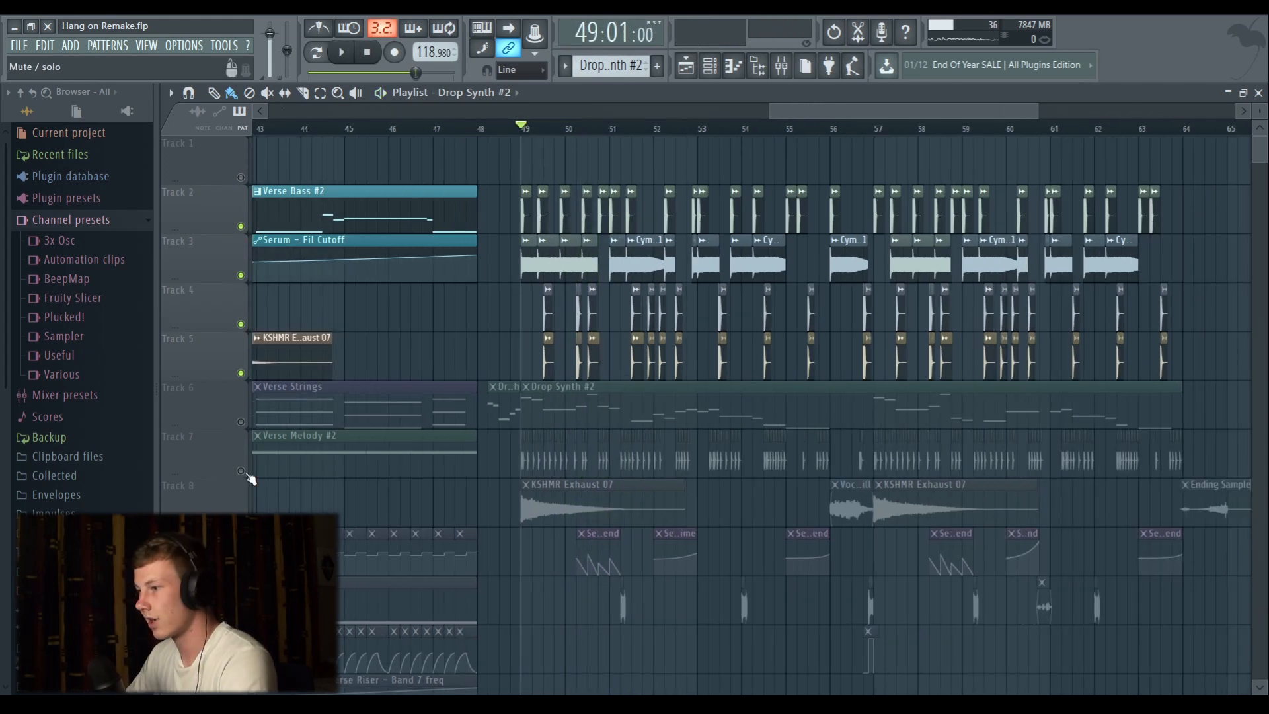
left_click(242, 472)
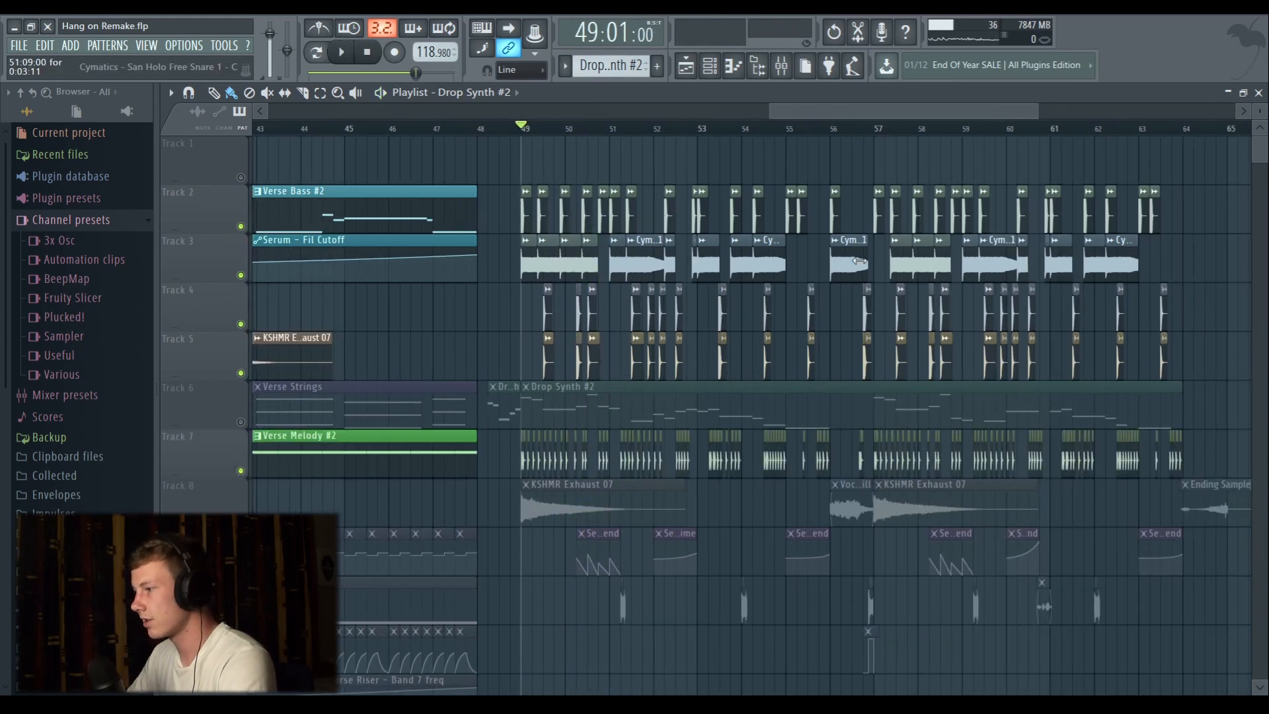
key("space")
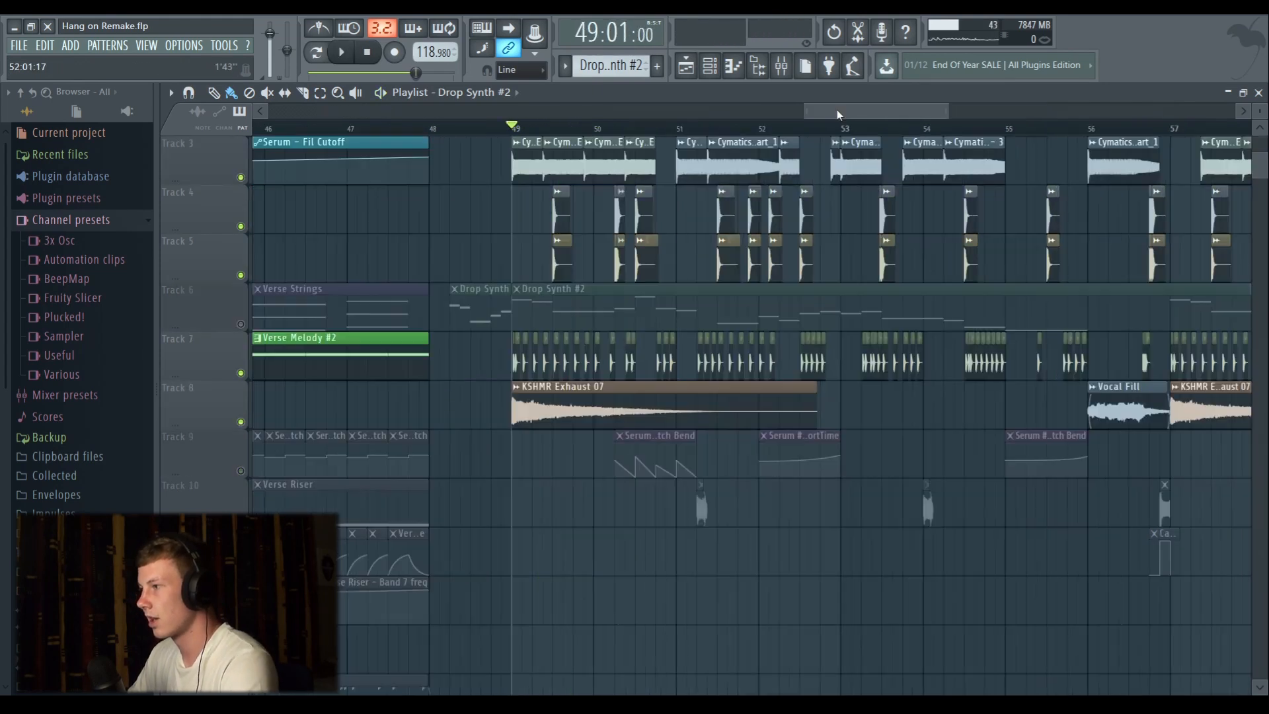
Place the playhead at 51:04 and play the Track 10 sample on its own twice.
left_click_drag(837, 112, 861, 114)
left_click(508, 127)
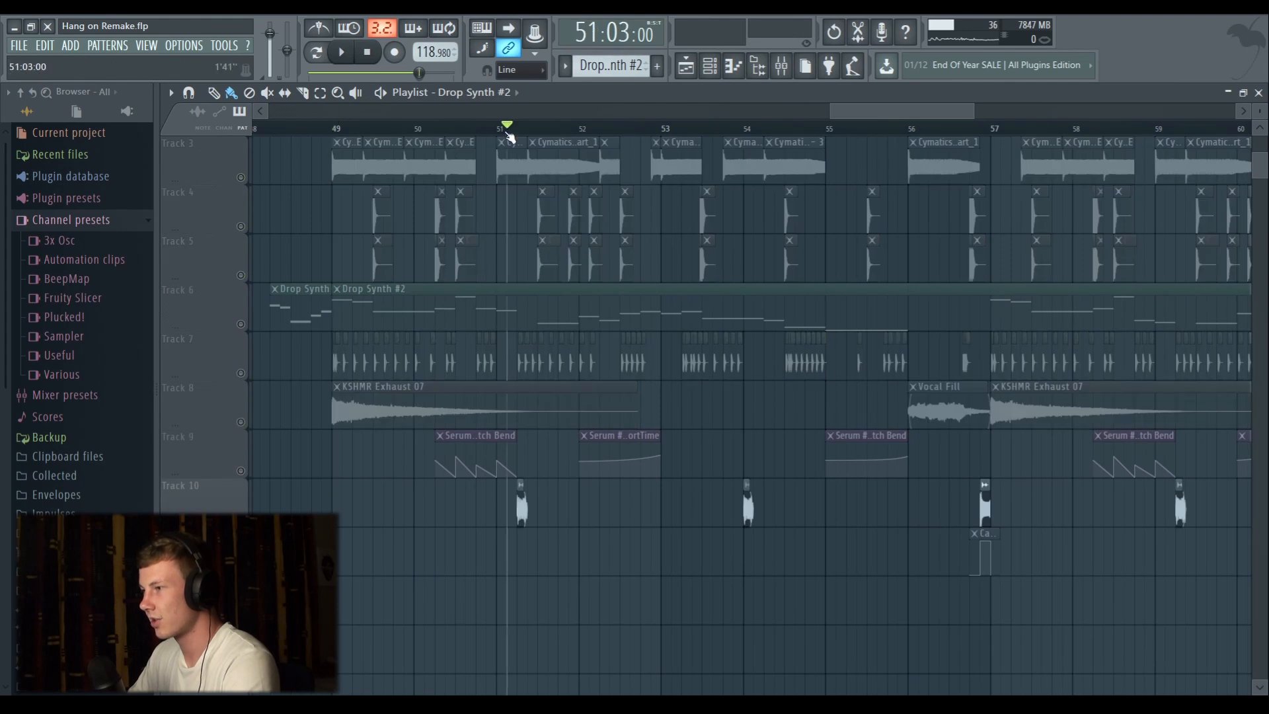
scroll(526, 135, "up", 3)
key("space")
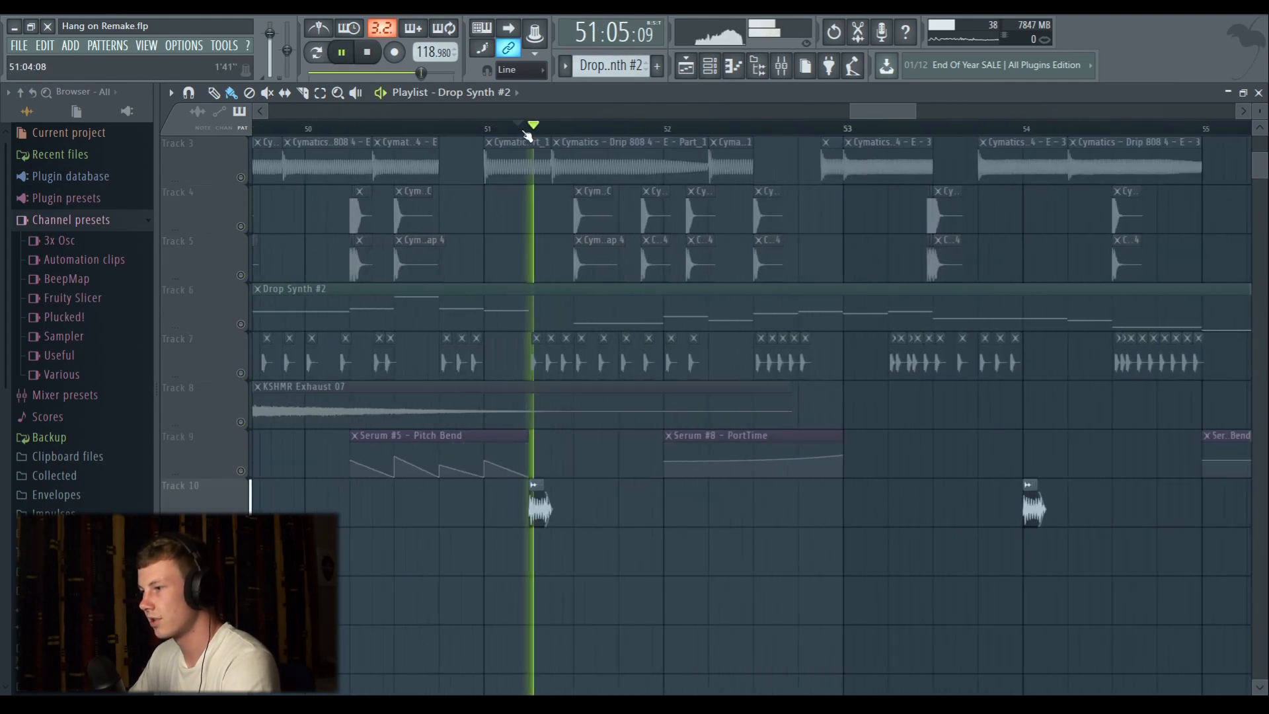
key("space")
key("space")
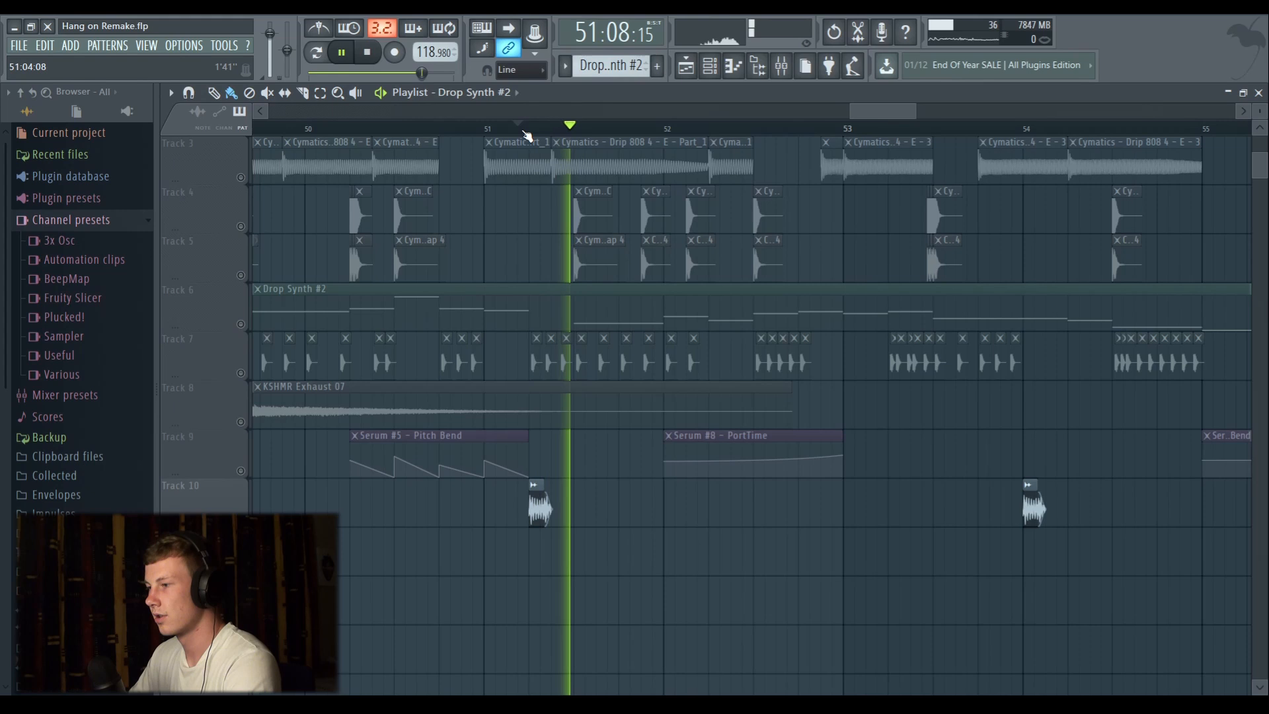
key("space")
scroll(526, 135, "down", 3)
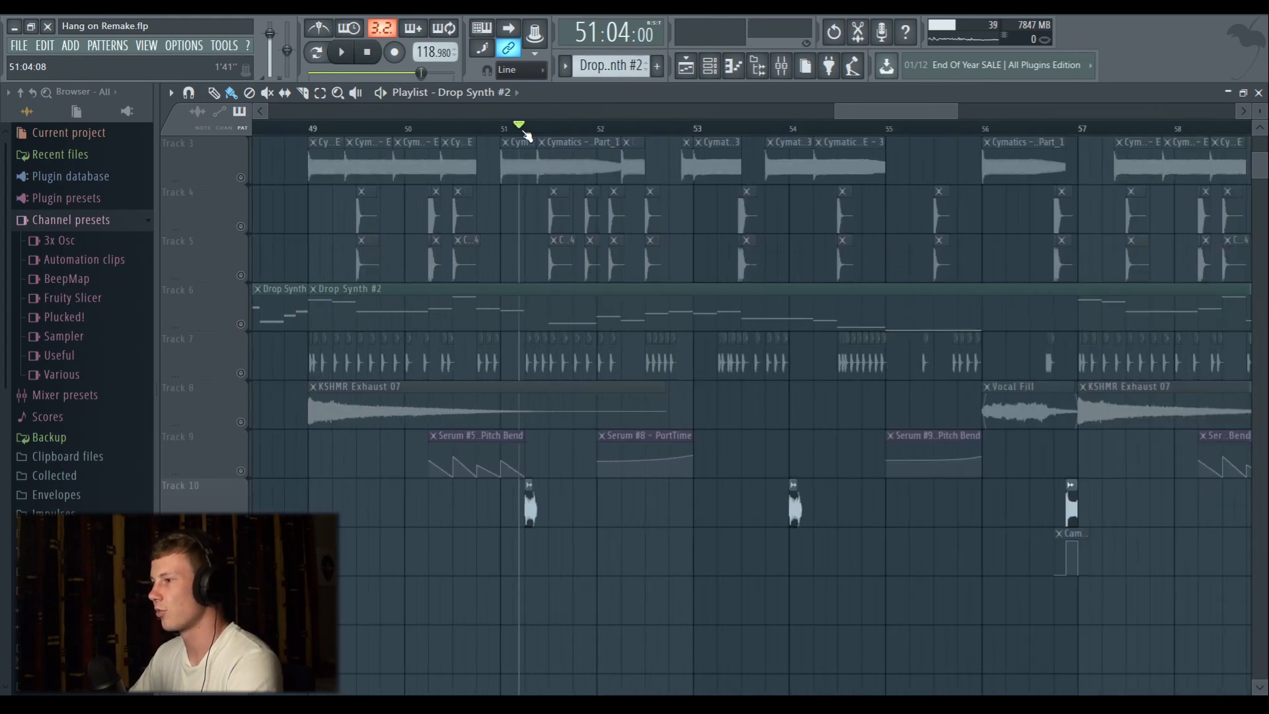
Play the Track 10 sample alone, unmute Tracks 2 to 5 and Track 7, and play them together from late in bar 50.
key("space")
key("space")
scroll(337, 333, "up", 2)
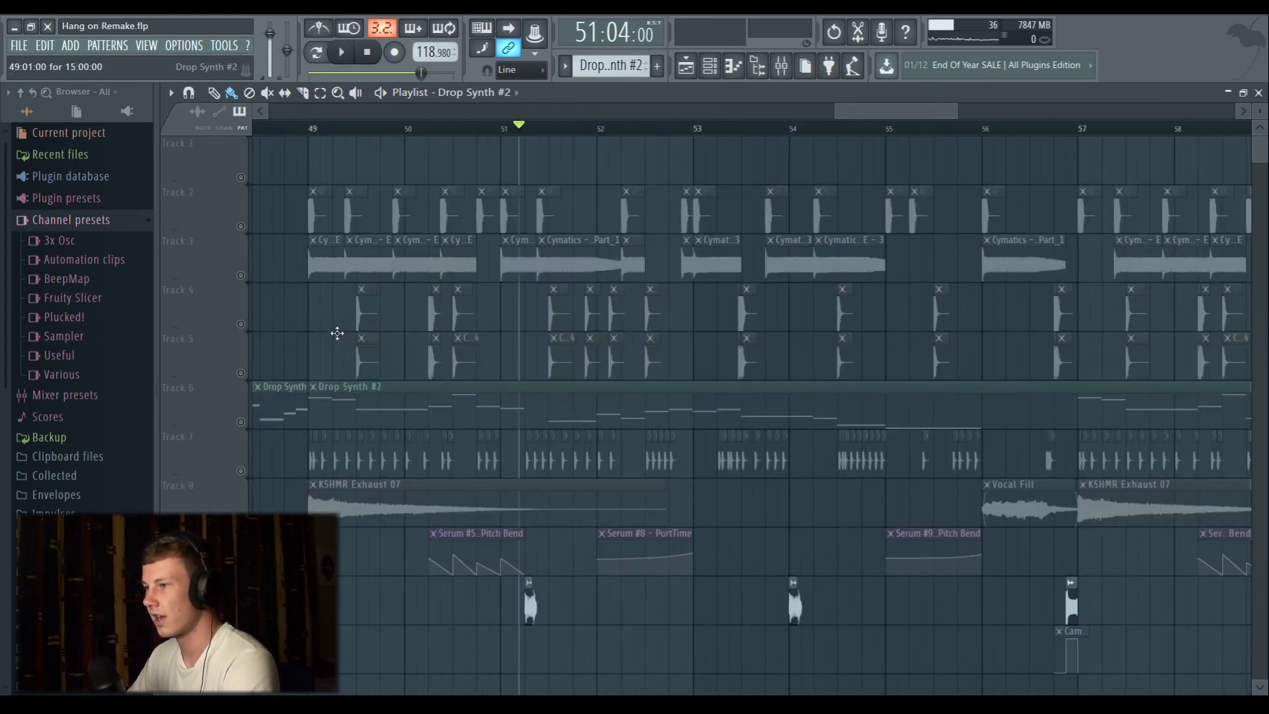
left_click_drag(240, 226, 242, 328)
left_click(241, 373)
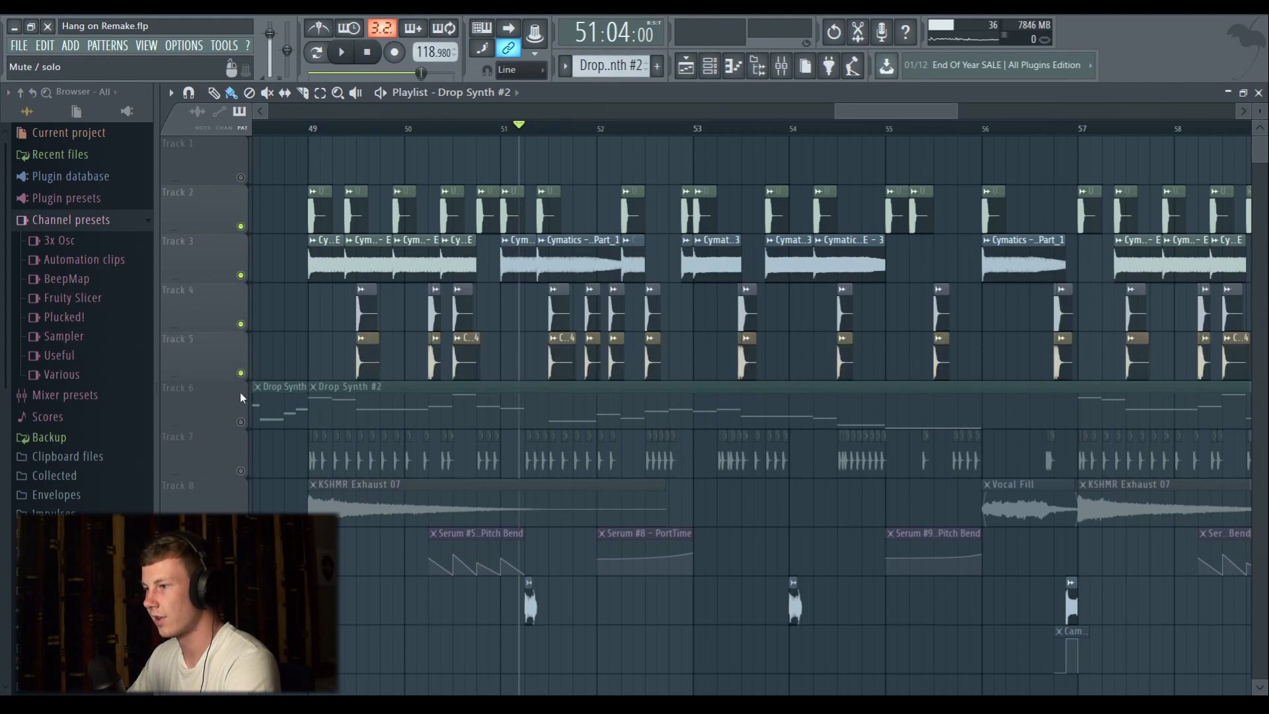
left_click(241, 470)
left_click(478, 127)
key("space")
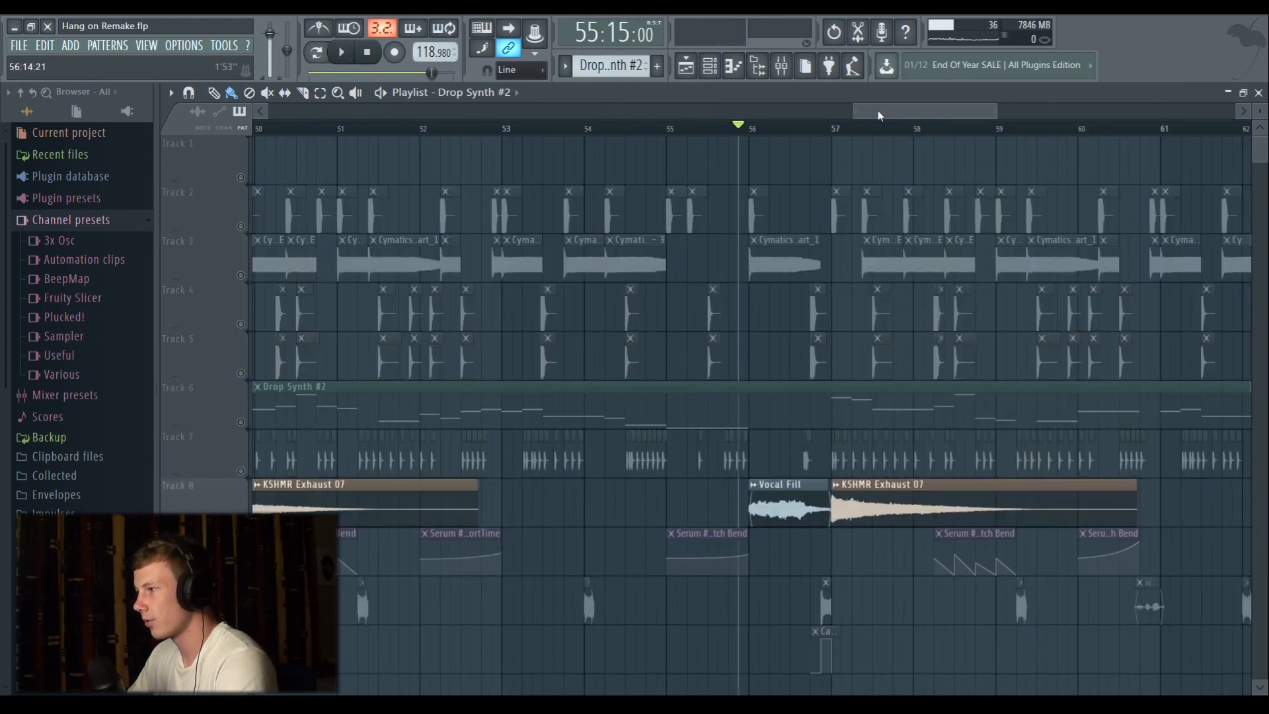
Play the Vocal Fill and the second KSHMR Exhaust 07 clip on Track 8 on their own from 55:15.
left_click_drag(877, 109, 899, 113)
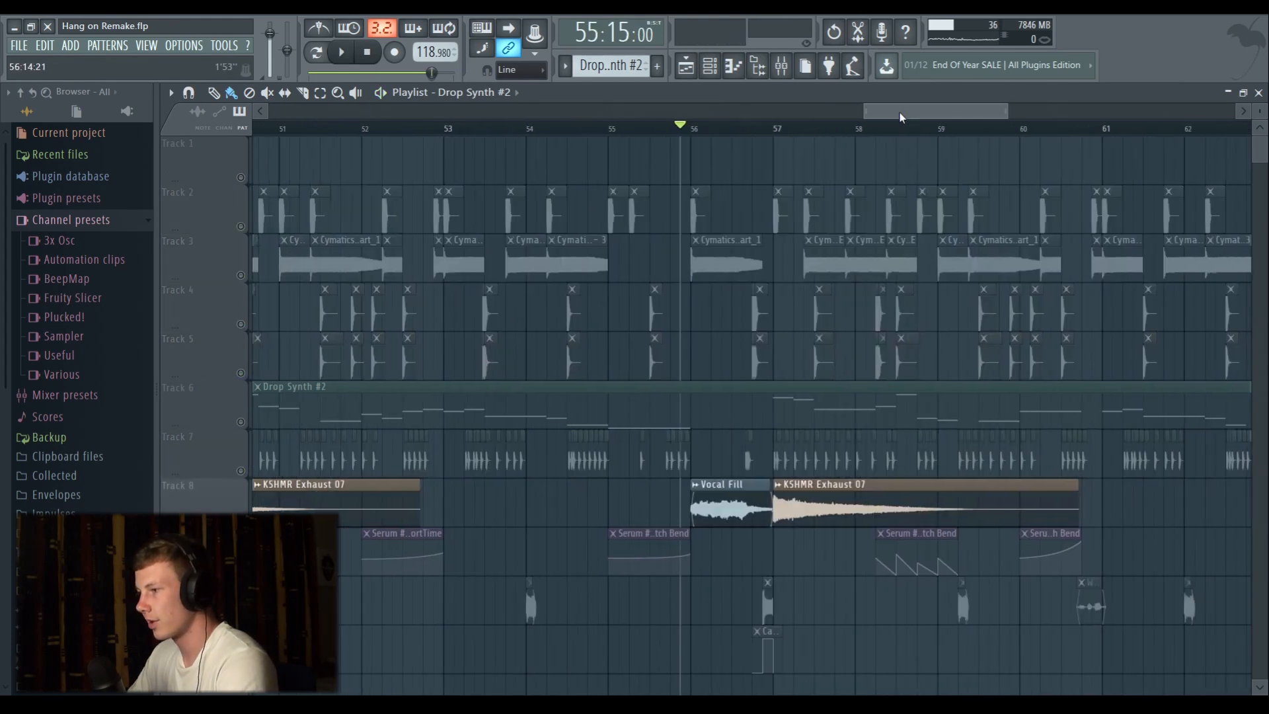
key("space")
scroll(711, 248, "down", 2)
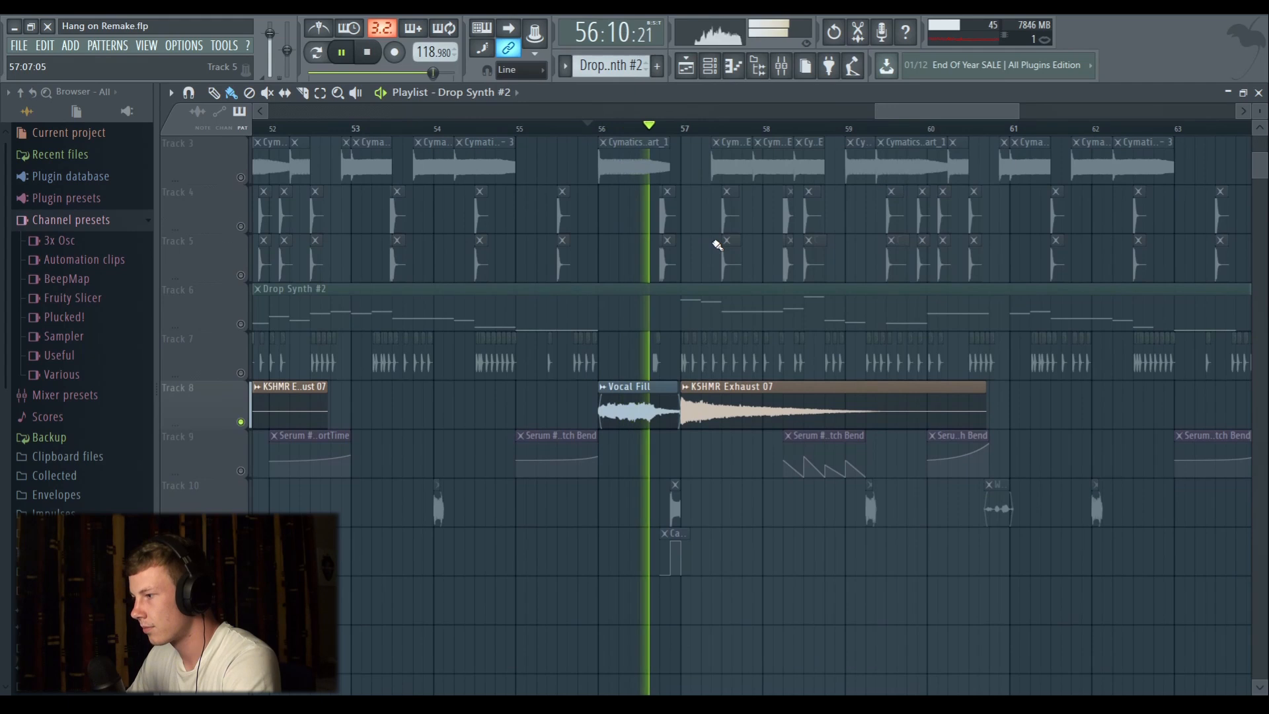
scroll(681, 136, "down", 3)
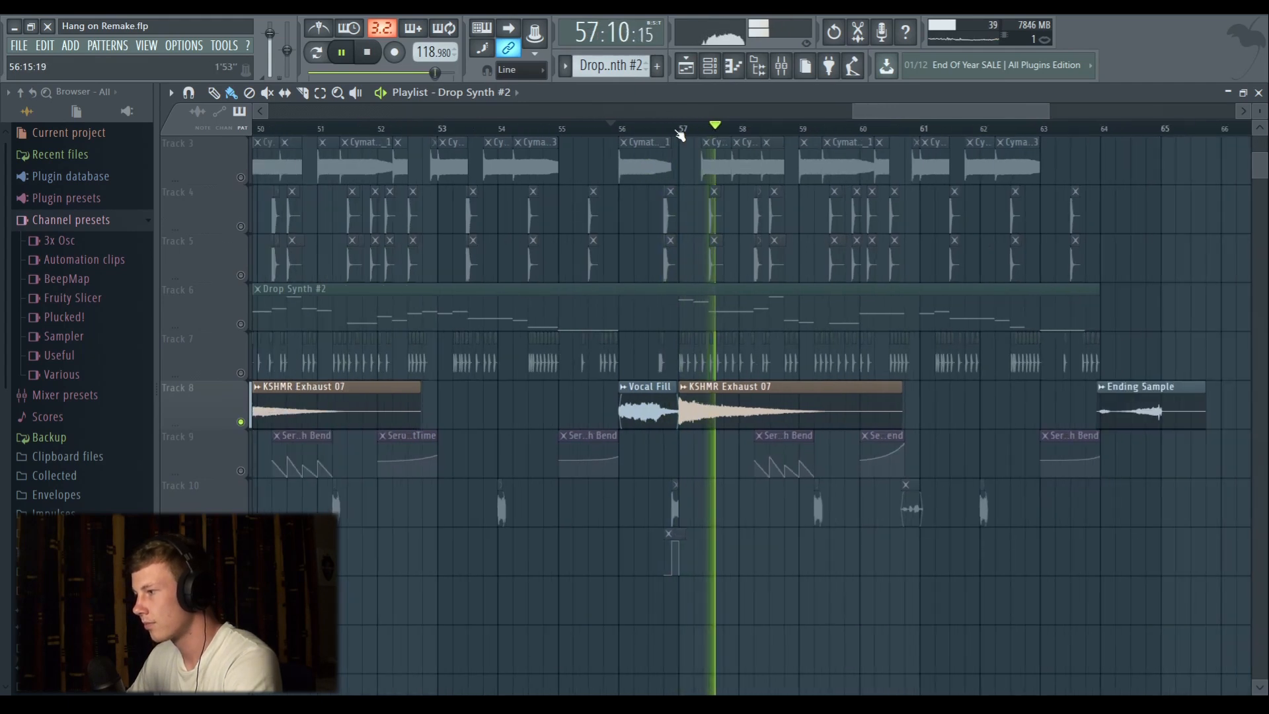
key("space")
scroll(703, 248, "up", 2)
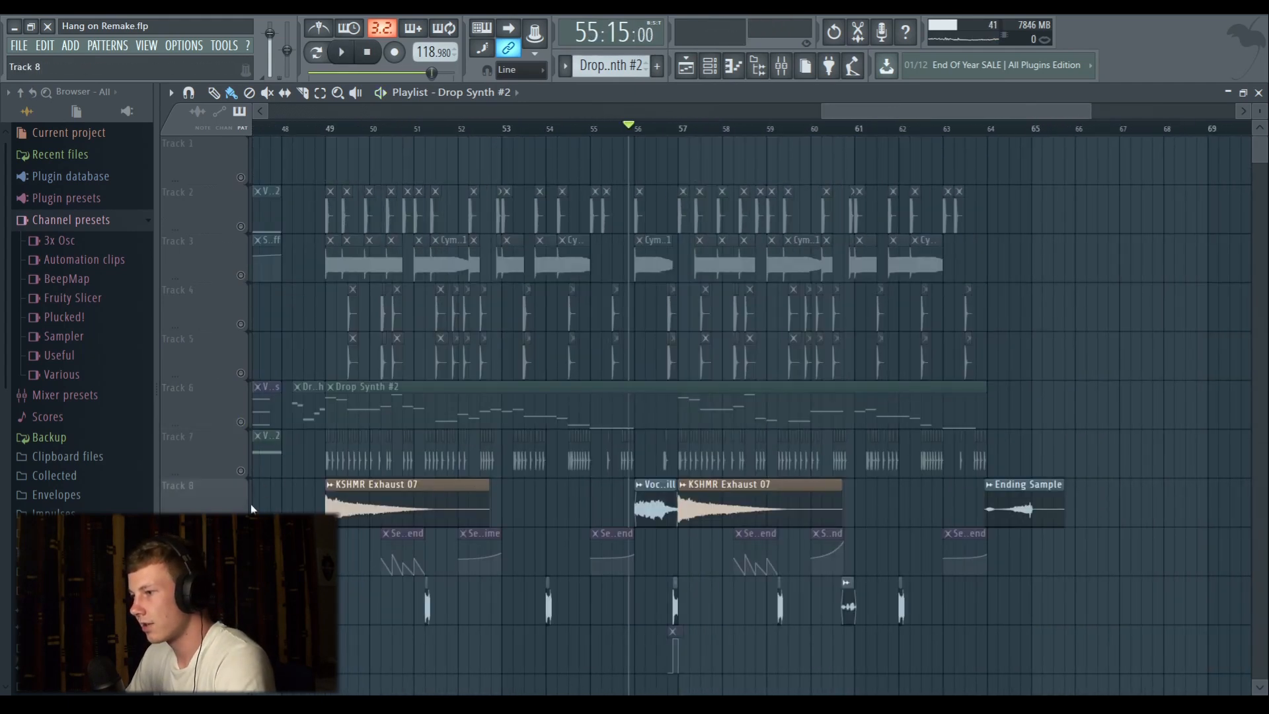
Mute Track 8, unmute the 808 clips on Track 3, and play them with the Track 10 fills from 56:01.
left_click(241, 519)
left_click(241, 275)
scroll(691, 129, "up", 4)
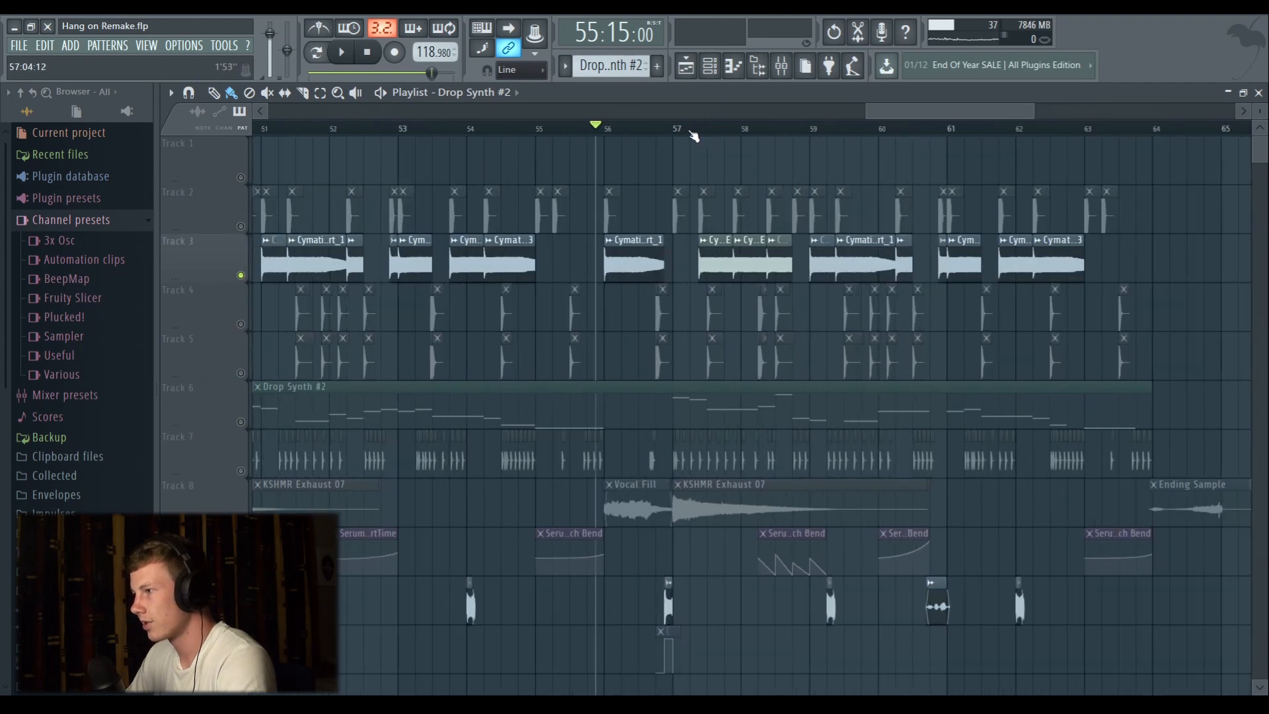
scroll(582, 134, "up", 2)
left_click(563, 128)
key("space")
left_click(379, 128)
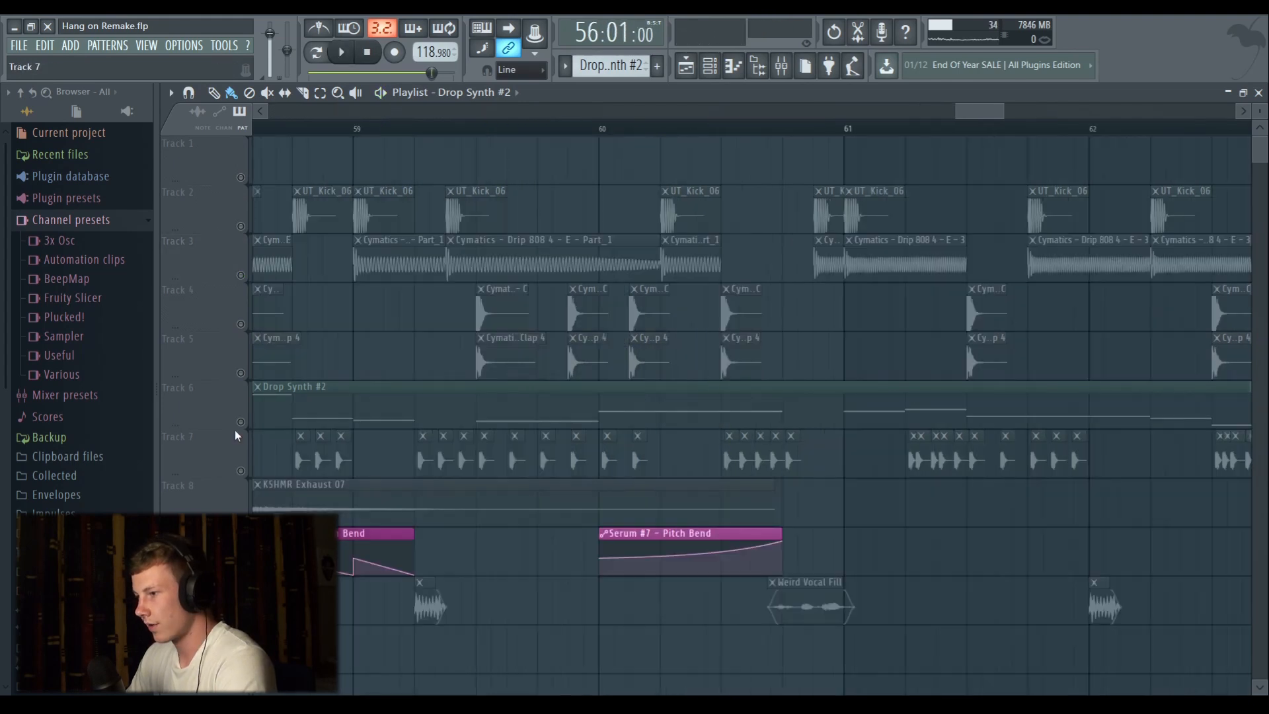
Unmute Drop Synth #2 on Track 6 and play it with the Serum #7 pitch bend and Weird Vocal Fill from 60:01.
left_click(241, 422)
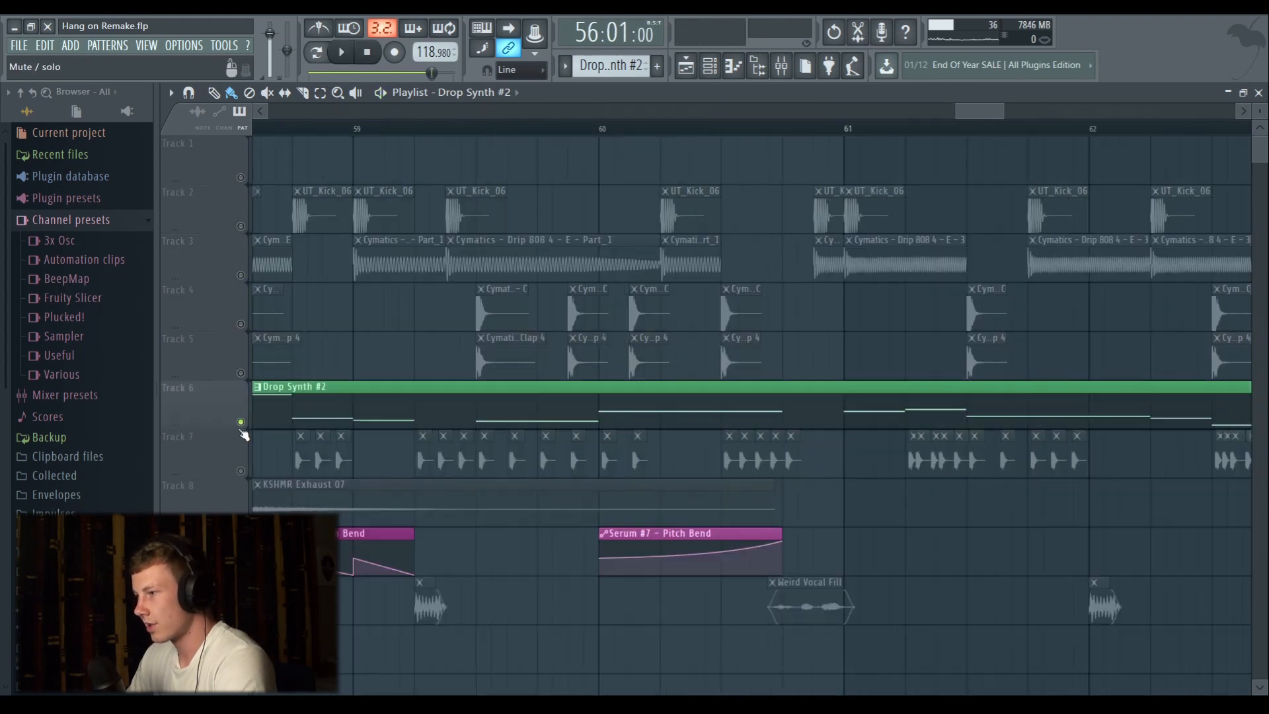
left_click(599, 128)
scroll(600, 129, "down", 3)
scroll(600, 129, "down", 2)
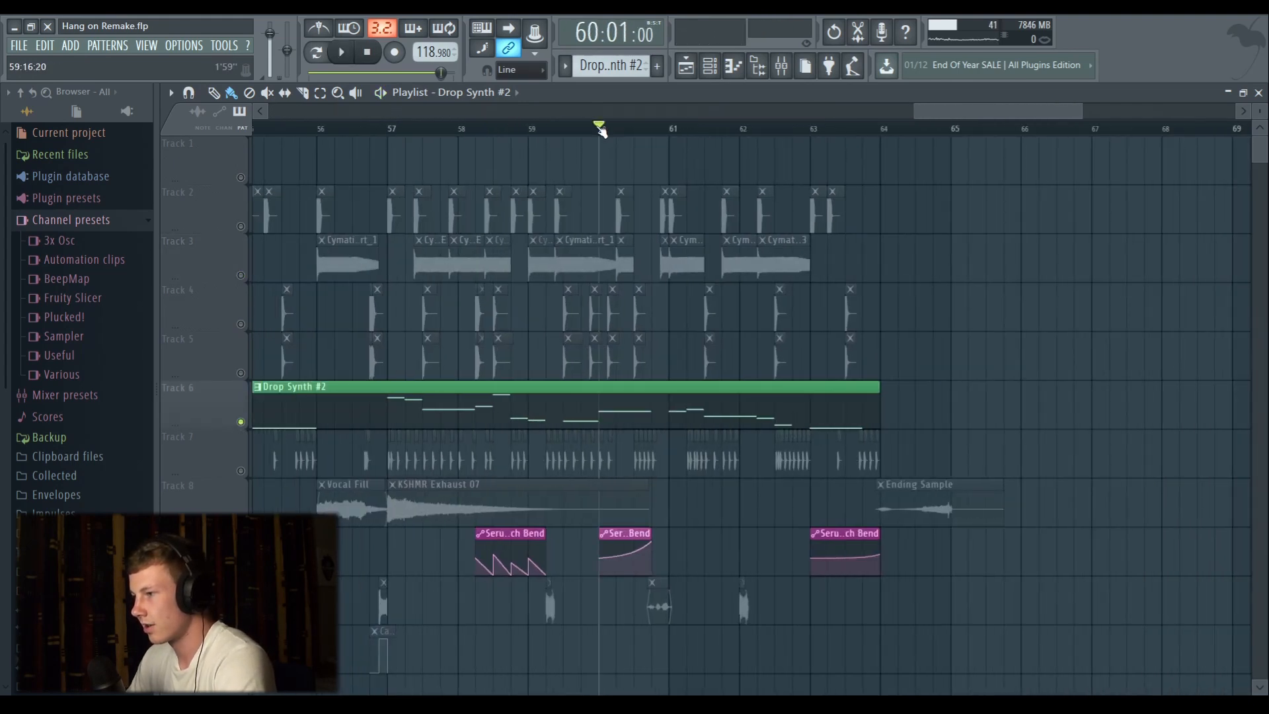
scroll(599, 129, "up", 2)
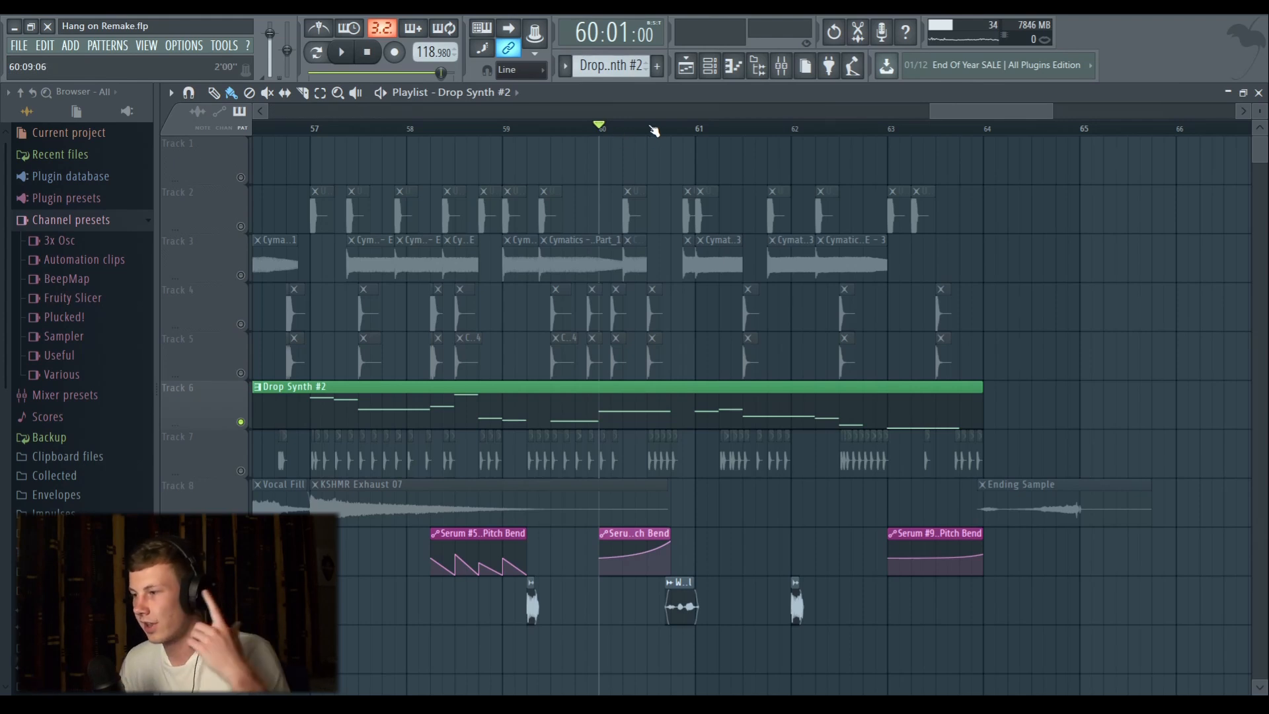
scroll(653, 130, "up", 1)
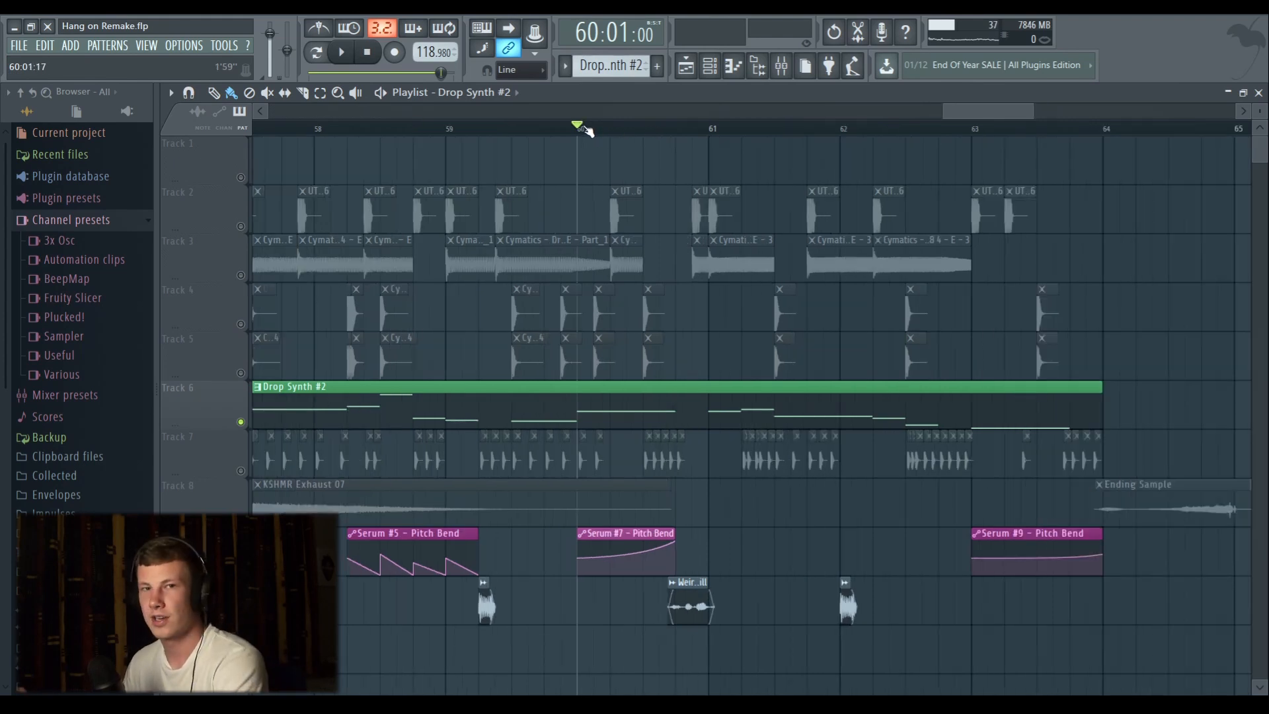
scroll(585, 132, "up", 1)
scroll(739, 132, "up", 5)
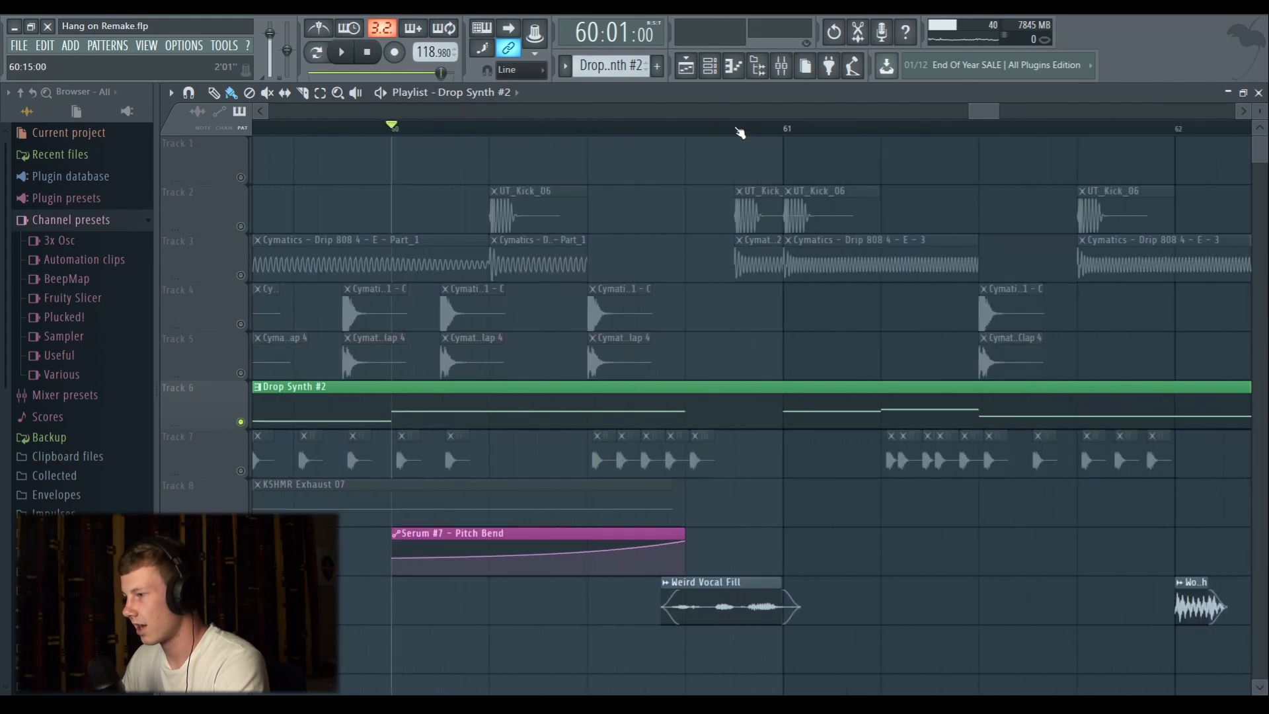
scroll(739, 132, "down", 6)
key("space")
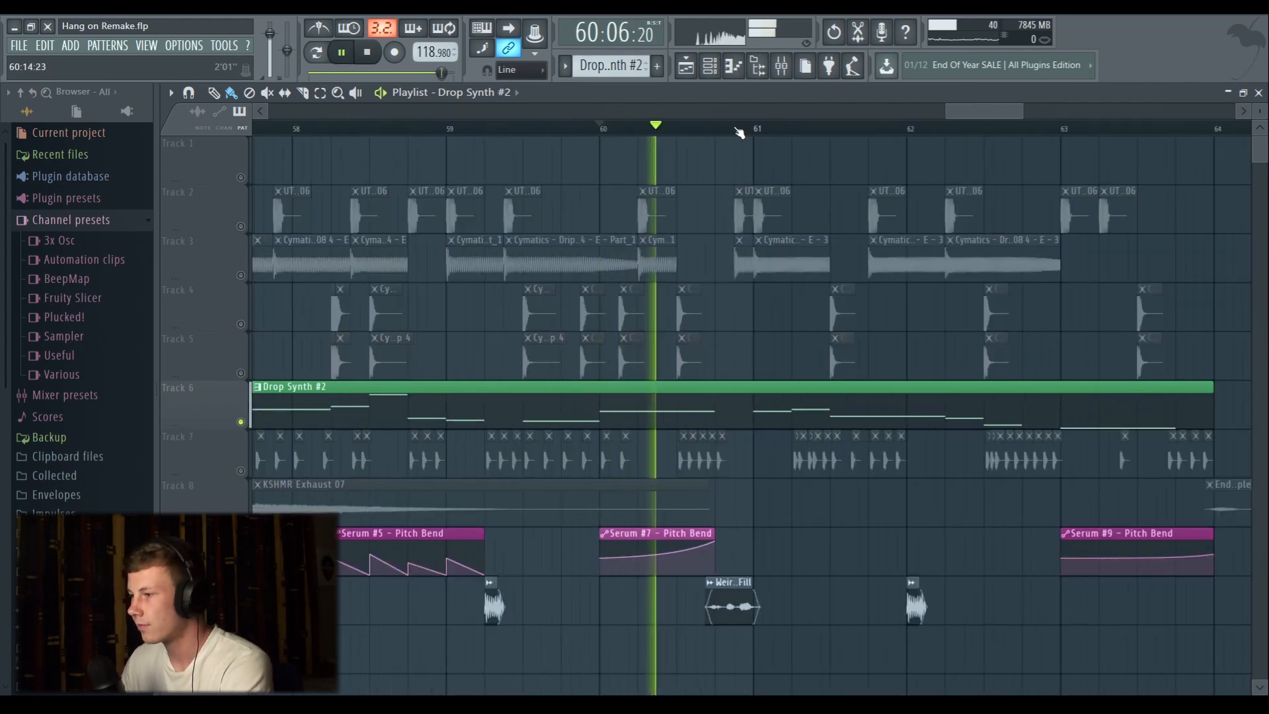
key("space")
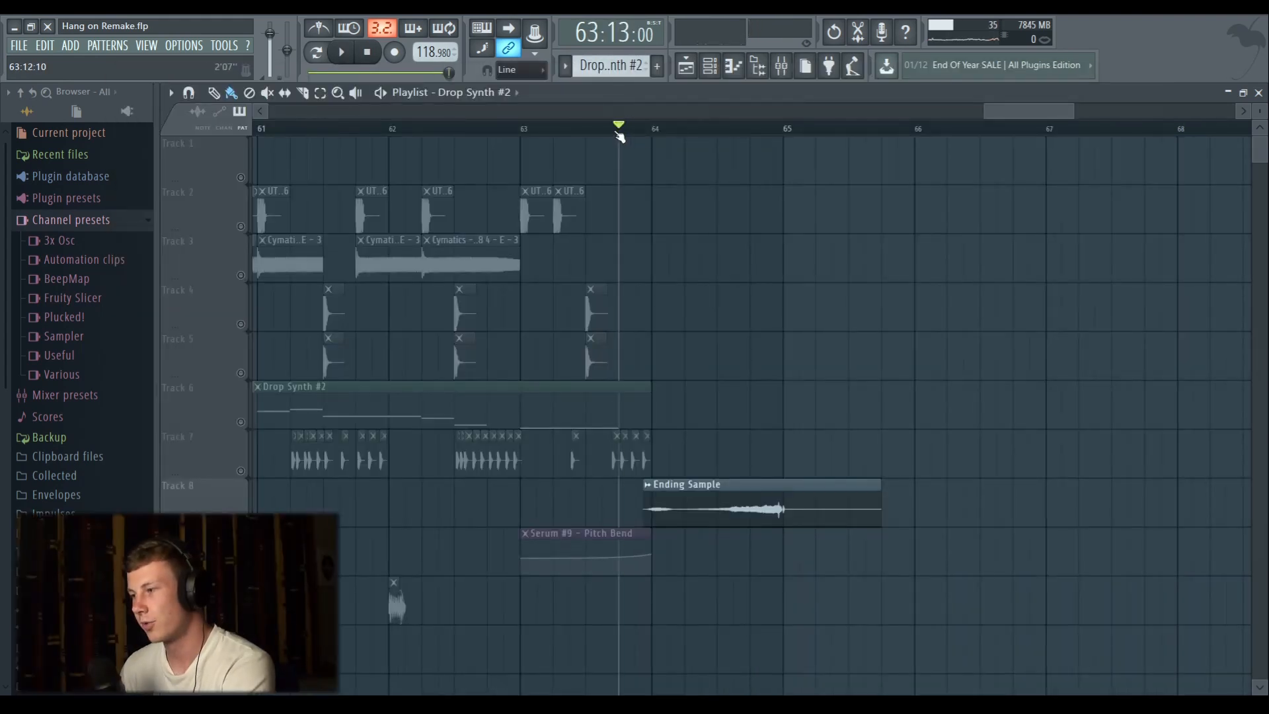
Play the Ending Sample on Track 8 on its own from 63:13.
key("space")
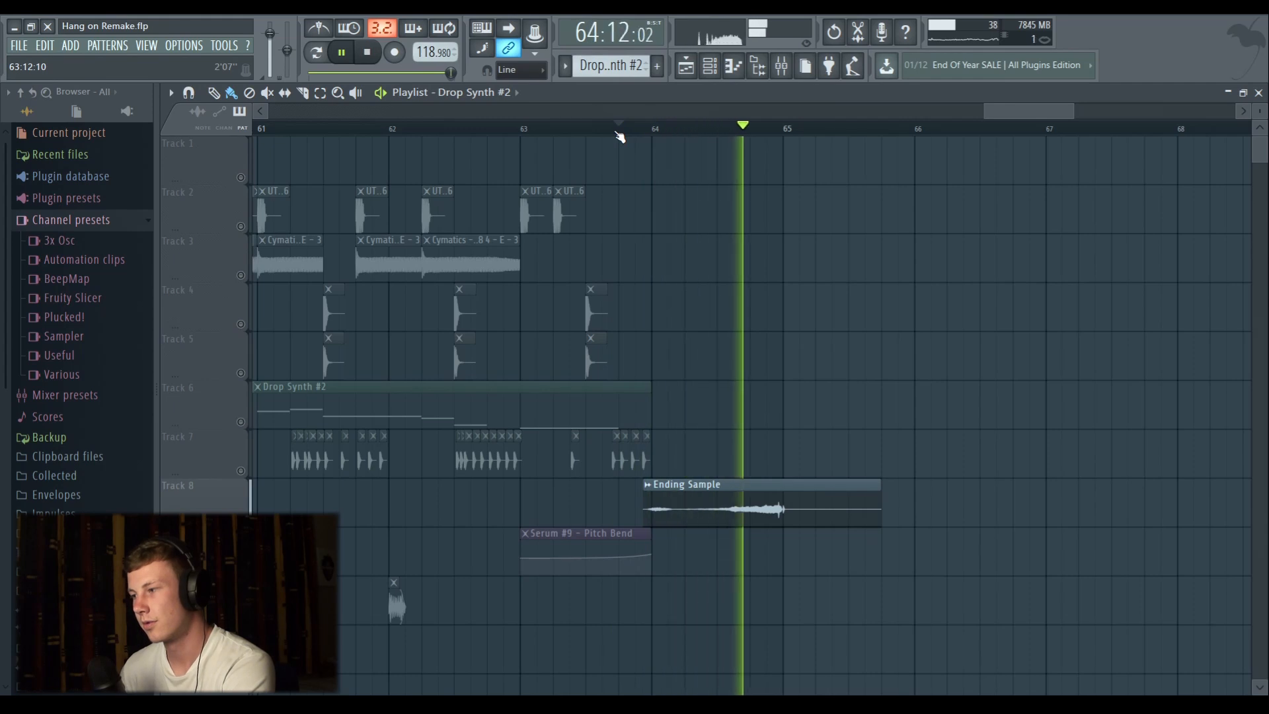
key("space")
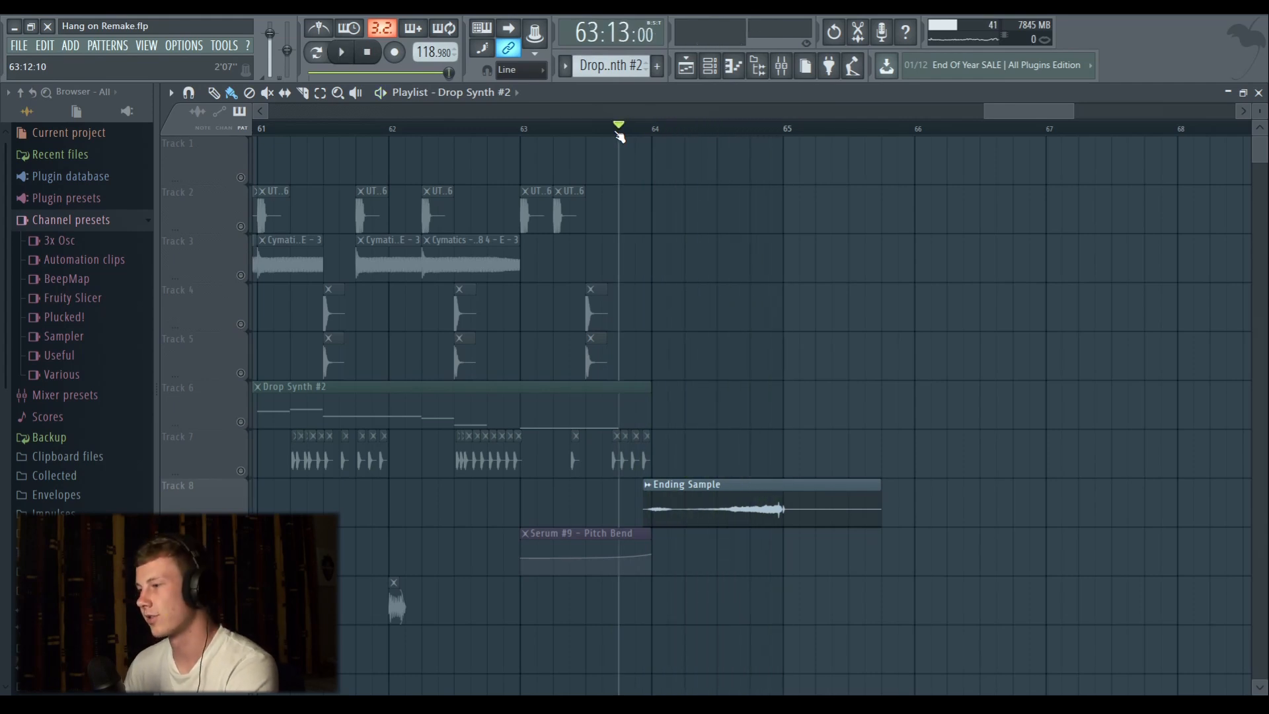
scroll(619, 137, "up", 1)
scroll(620, 137, "down", 15)
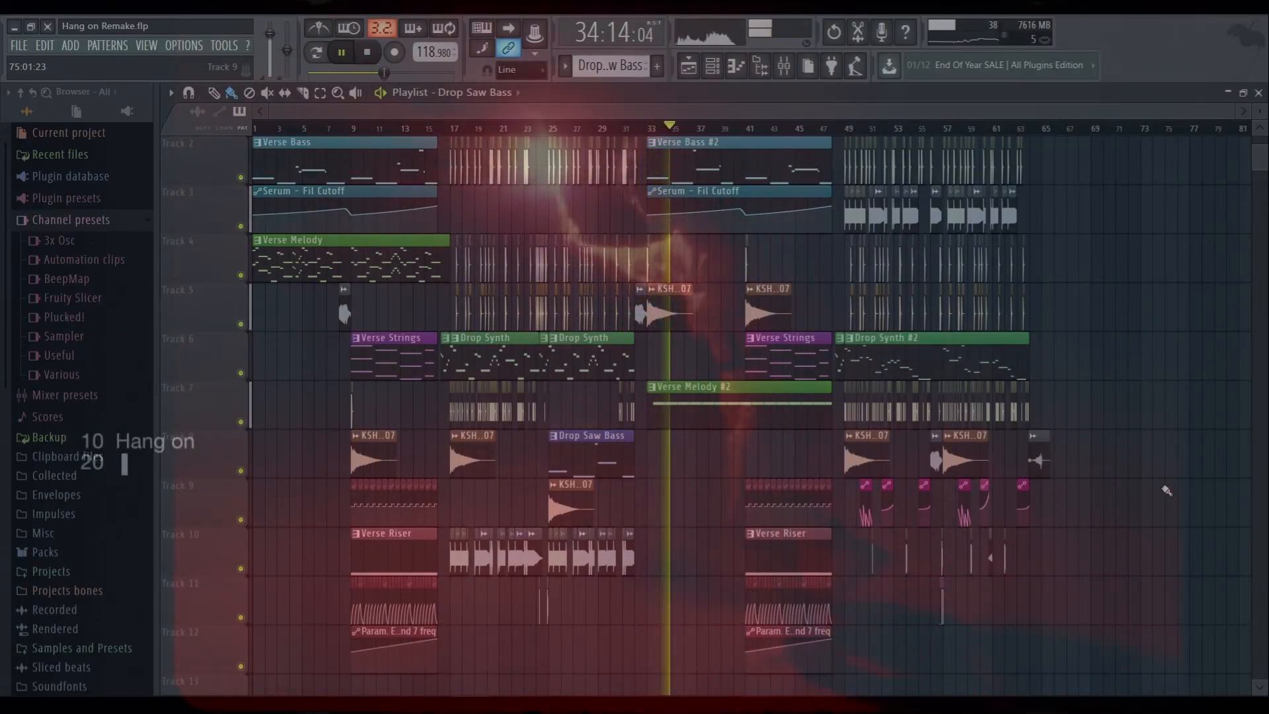
scroll(1138, 476, "down", 2)
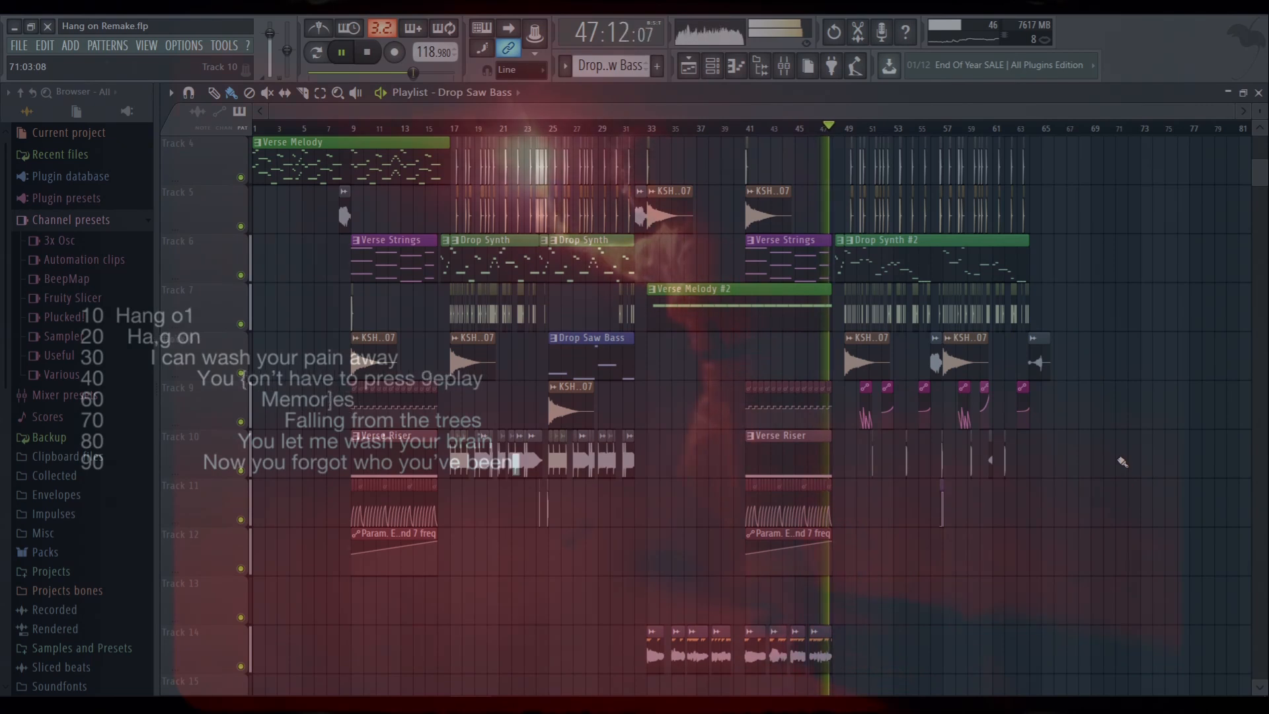
scroll(1123, 462, "up", 2)
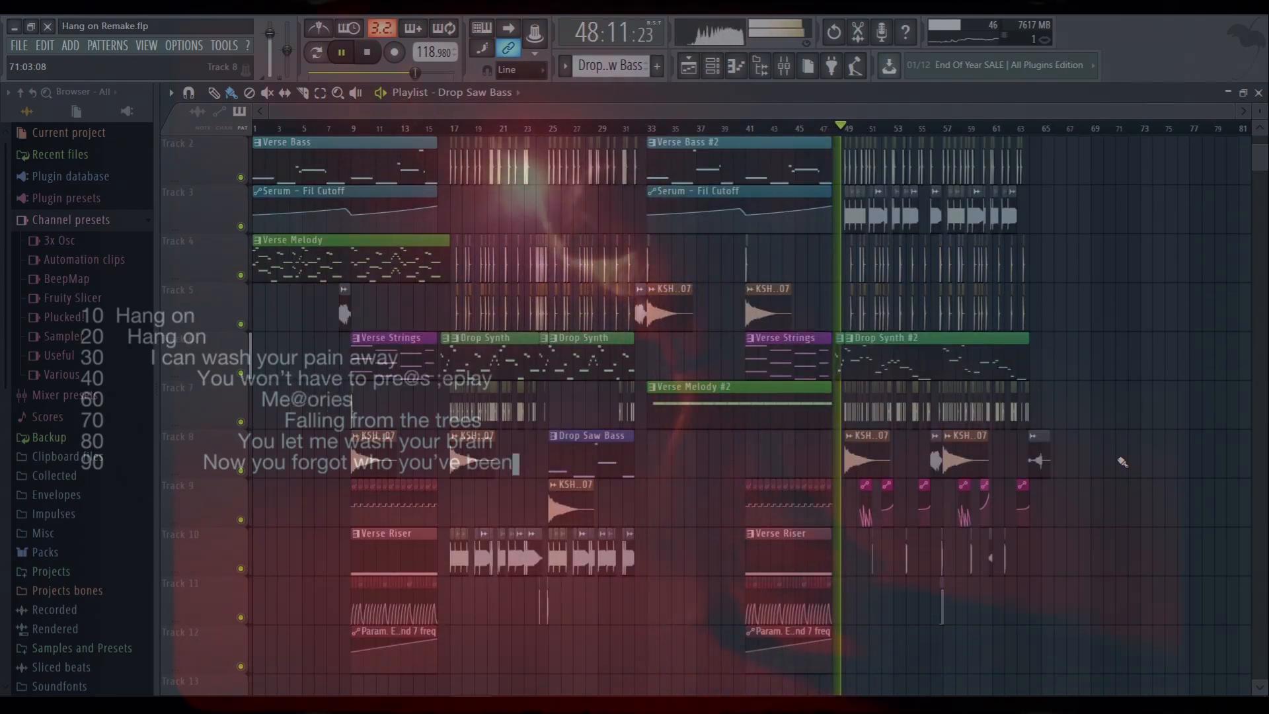